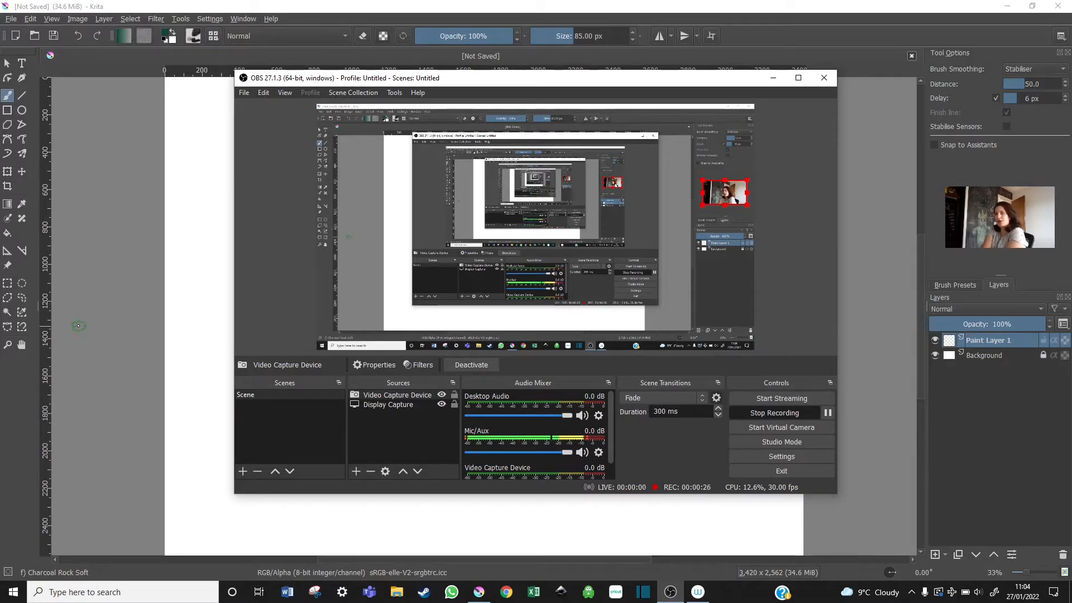
Switch to Krita and import only the first page of the "Interior - hand lettering practice 8.5x11" PDF as a layer at 100 dpi
left_click(479, 592)
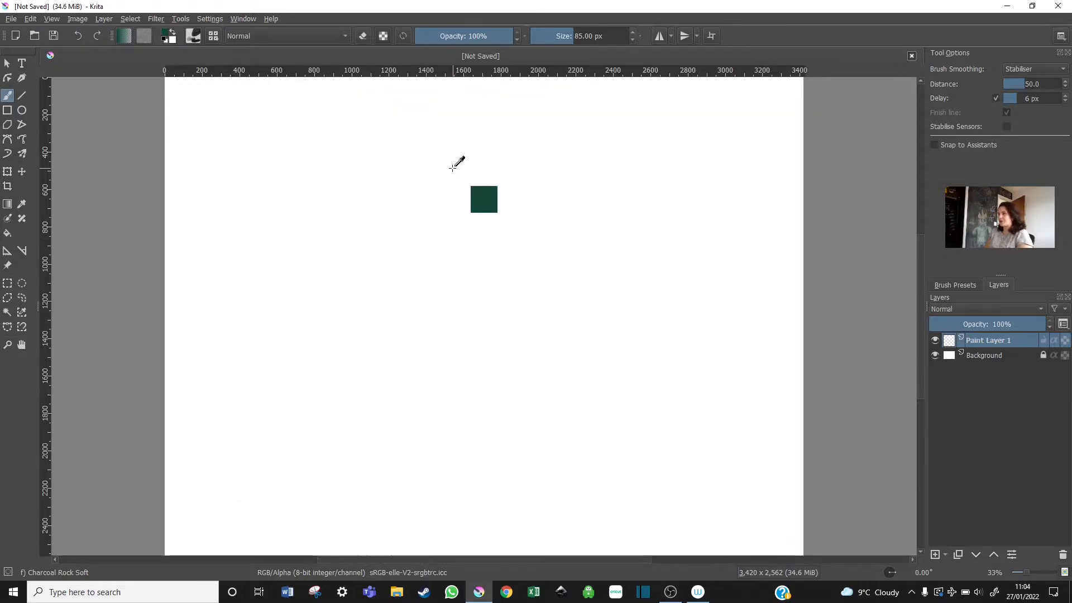
key("ctrl+o")
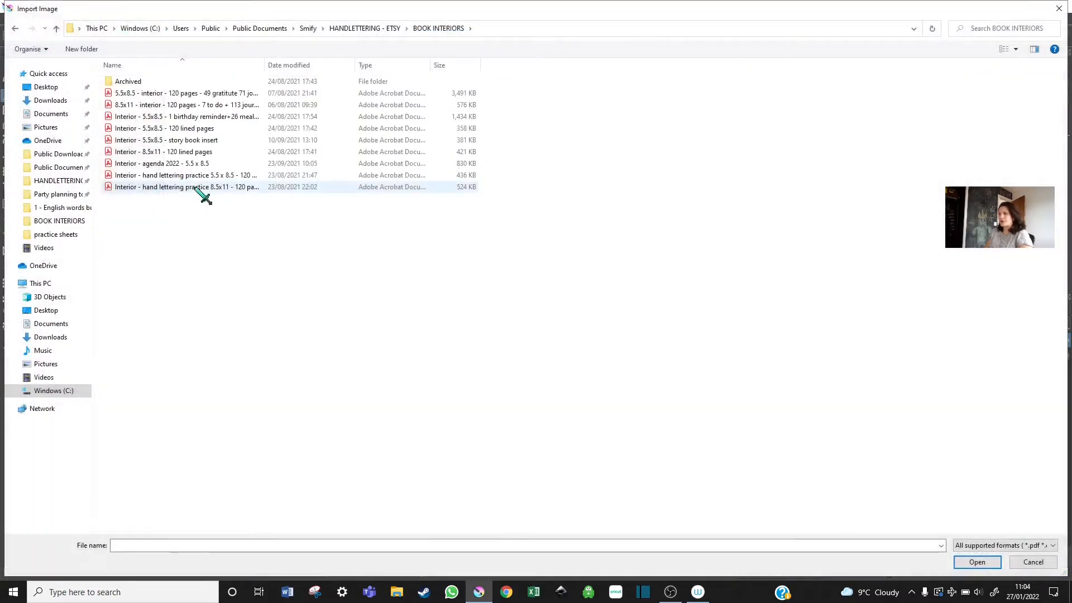
double_click(199, 188)
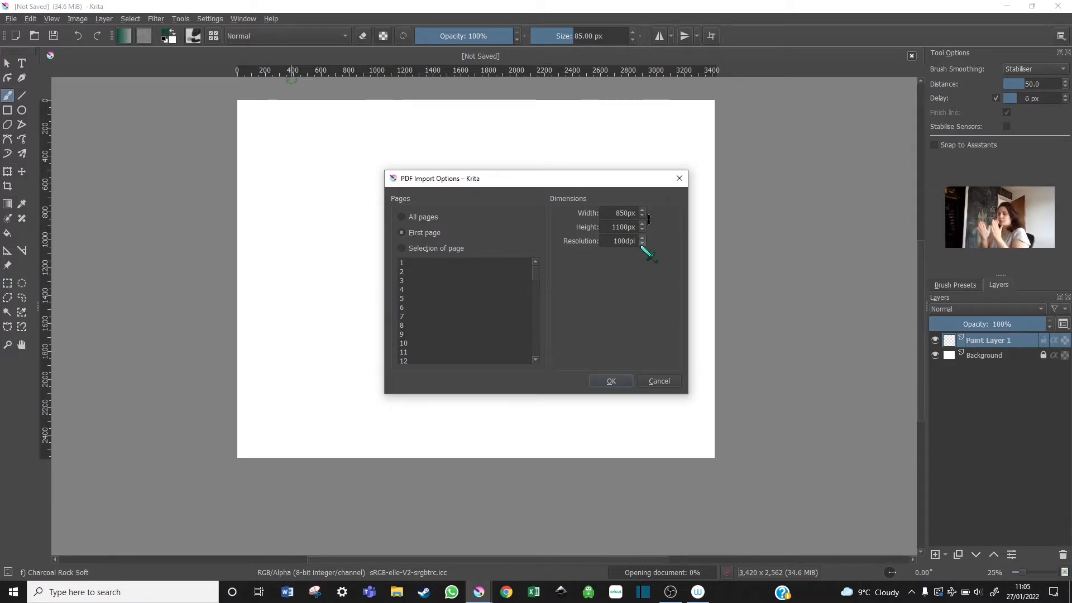
left_click(616, 381)
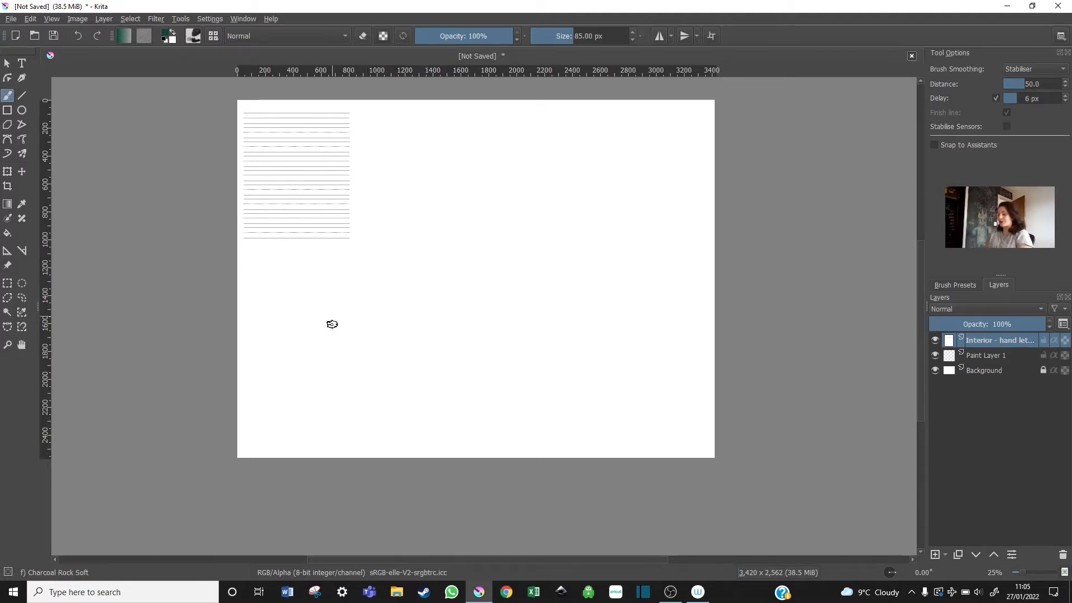
Examine the solid and dotted guide lines of the imported practice sheet up close, across their full width
scroll(325, 370, "up", 1)
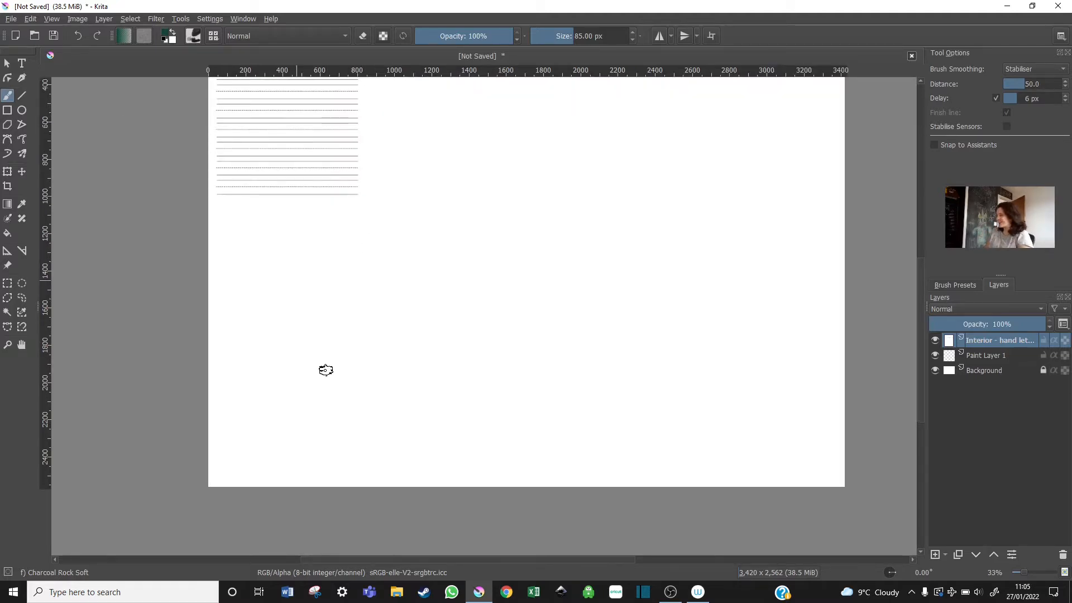
scroll(872, 430, "up", 3)
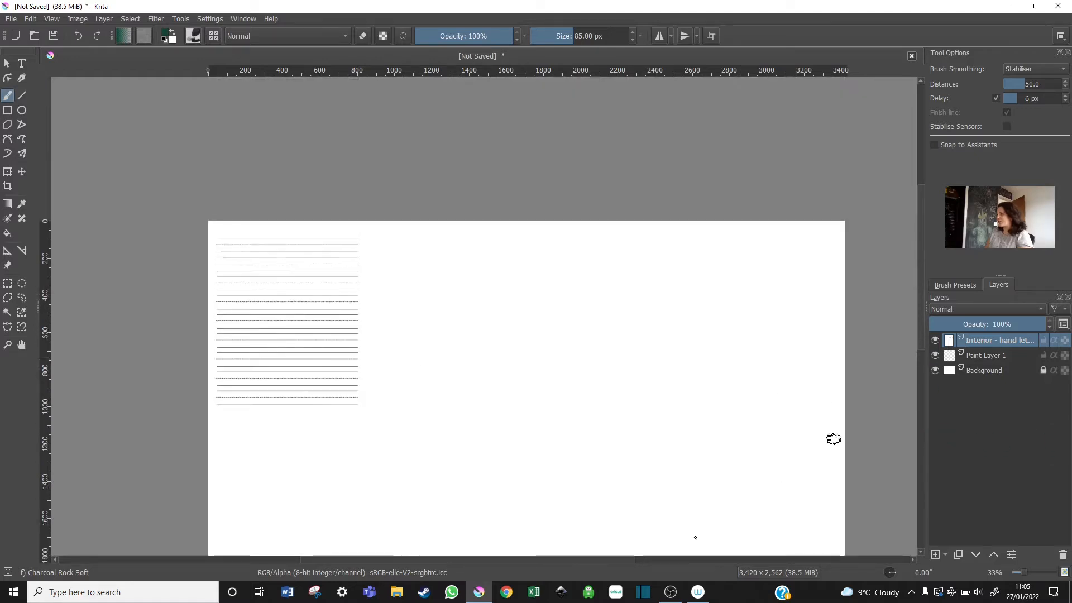
left_click_drag(511, 561, 444, 561)
scroll(546, 448, "up", 2)
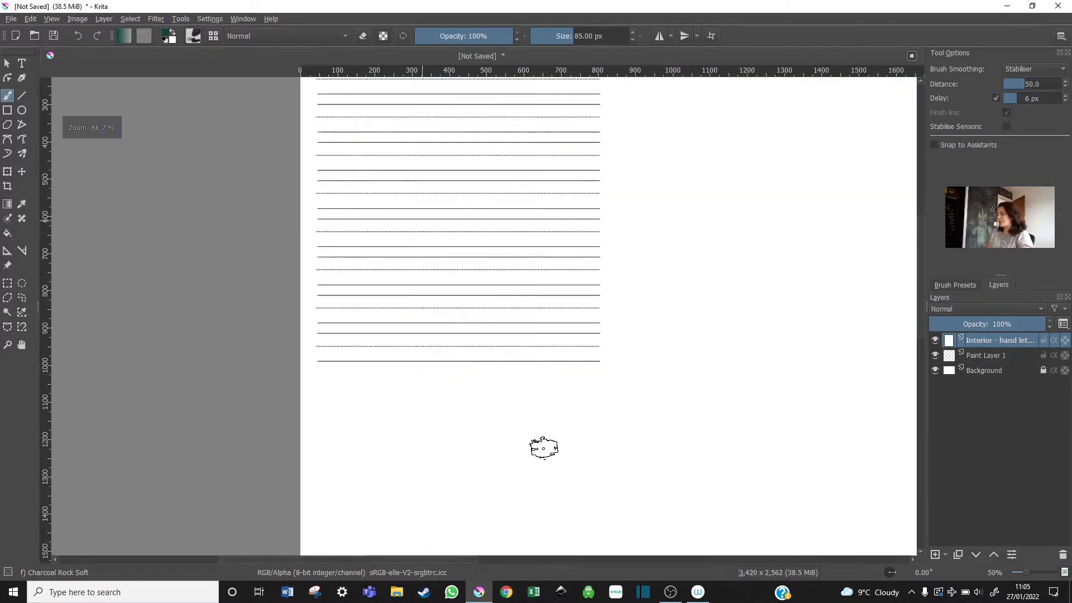
scroll(537, 486, "up", 1)
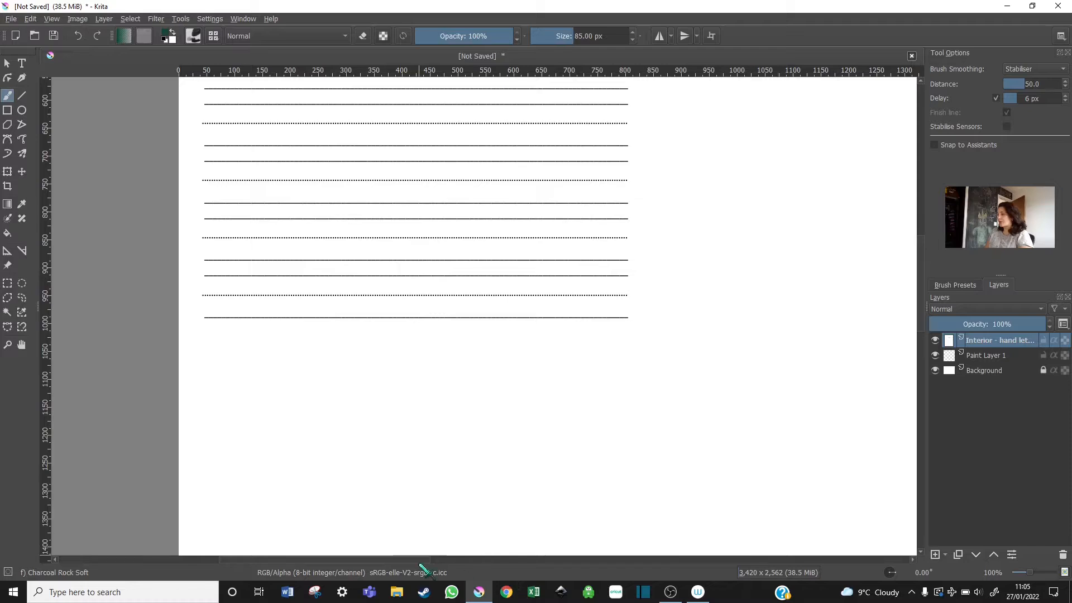
left_click_drag(410, 560, 385, 562)
scroll(618, 438, "up", 2)
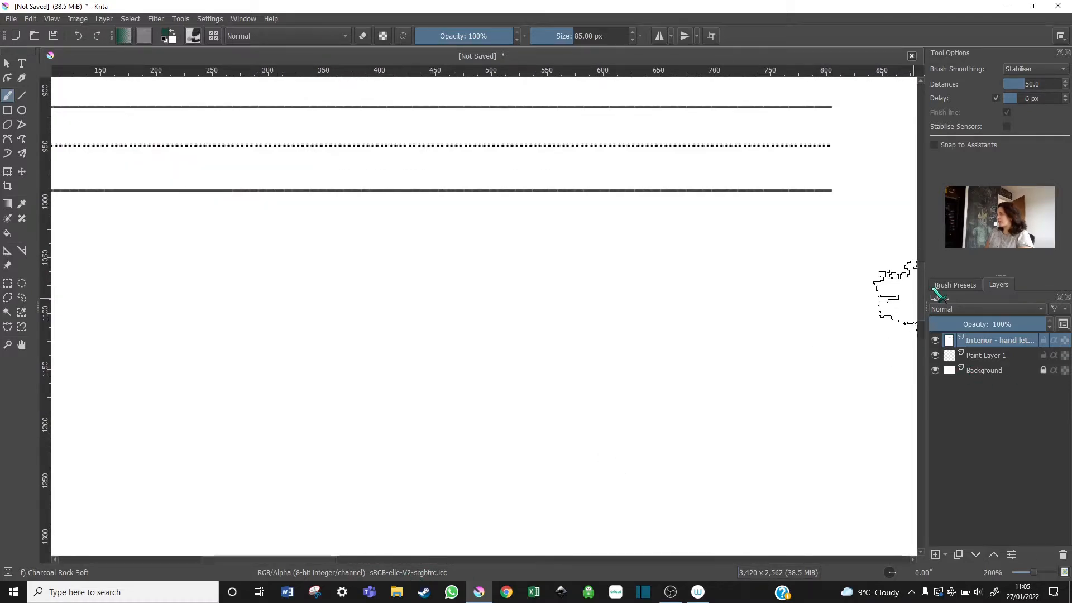
scroll(927, 268, "up", 3)
scroll(928, 268, "up", 4)
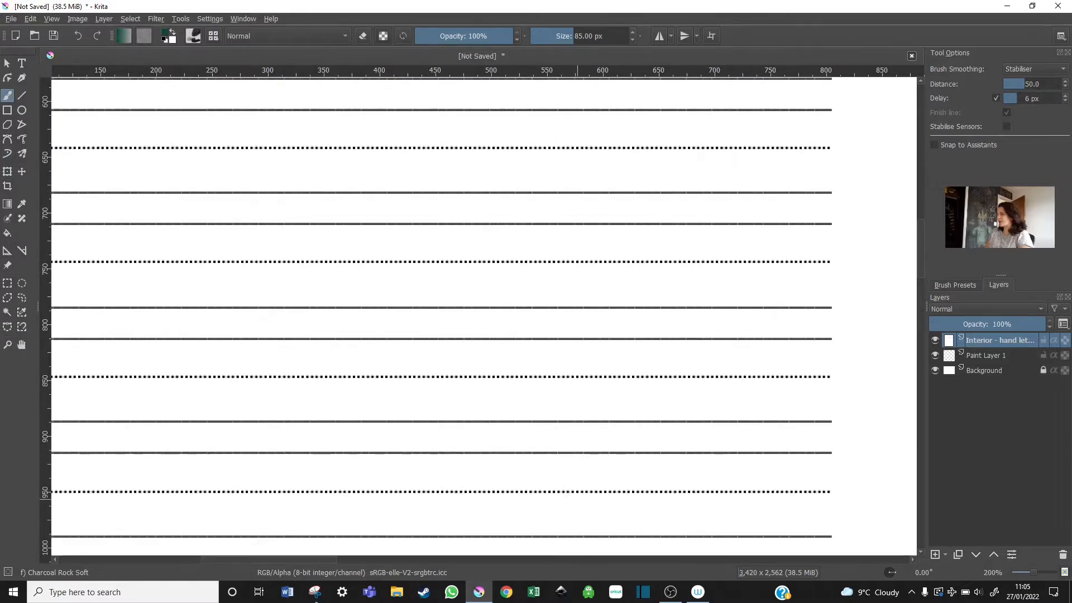
scroll(302, 563, "left", 5)
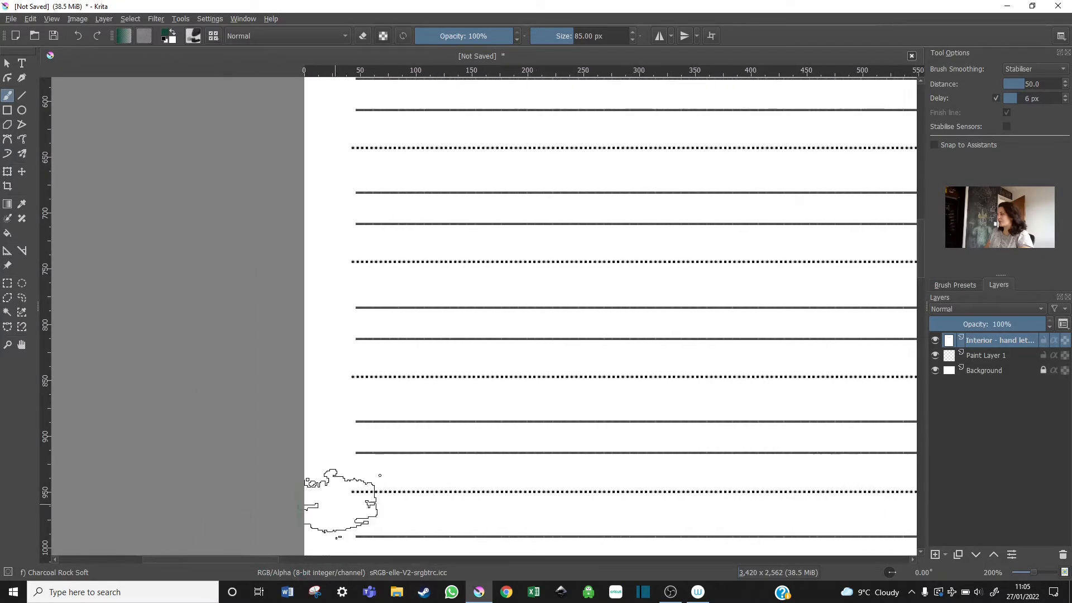
scroll(466, 443, "up", 1)
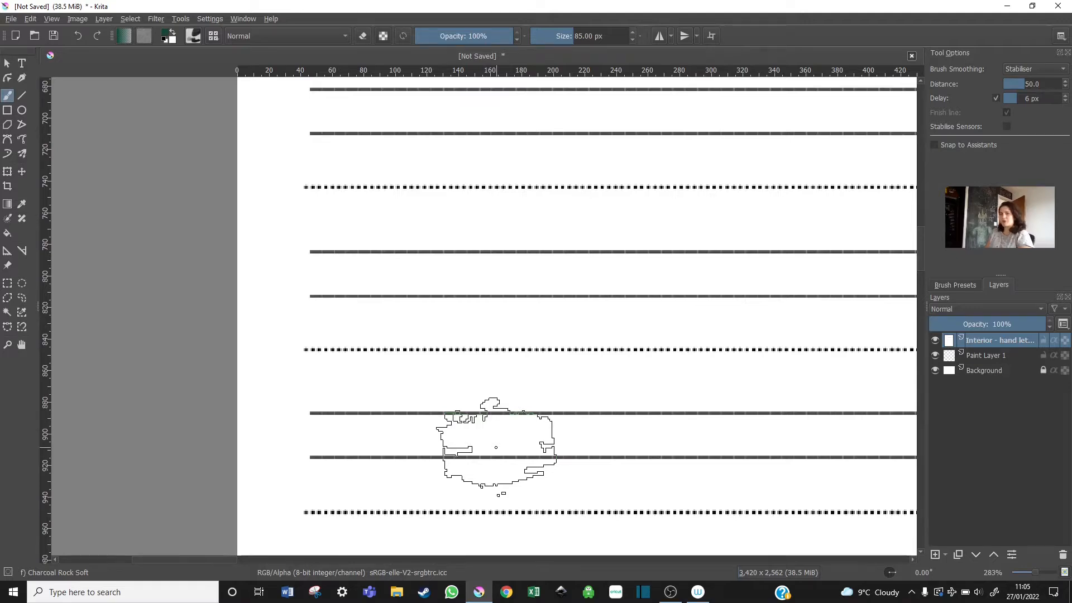
scroll(567, 379, "down", 1)
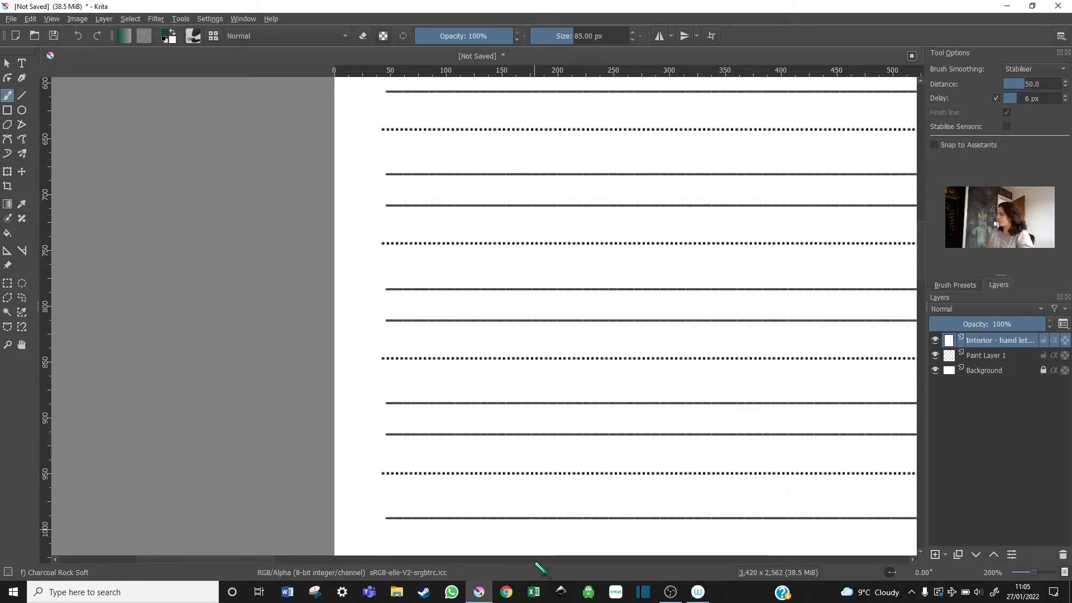
scroll(274, 558, "right", 2)
scroll(274, 558, "right", 2)
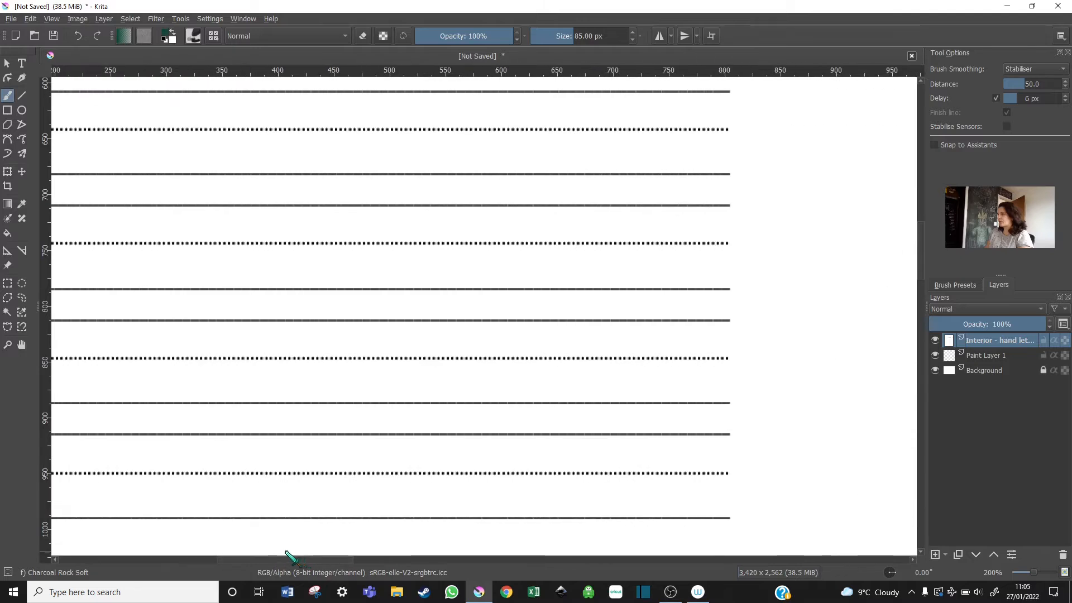
scroll(251, 556, "left", 3)
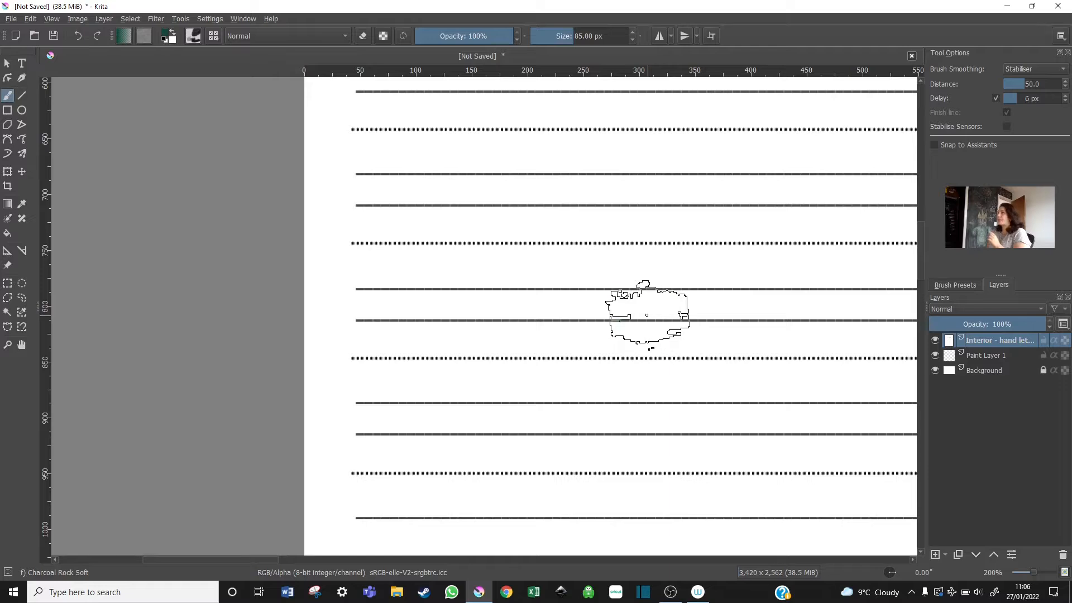
Choose the customised Basic-5 Size brush preset for the lettering
left_click(214, 37)
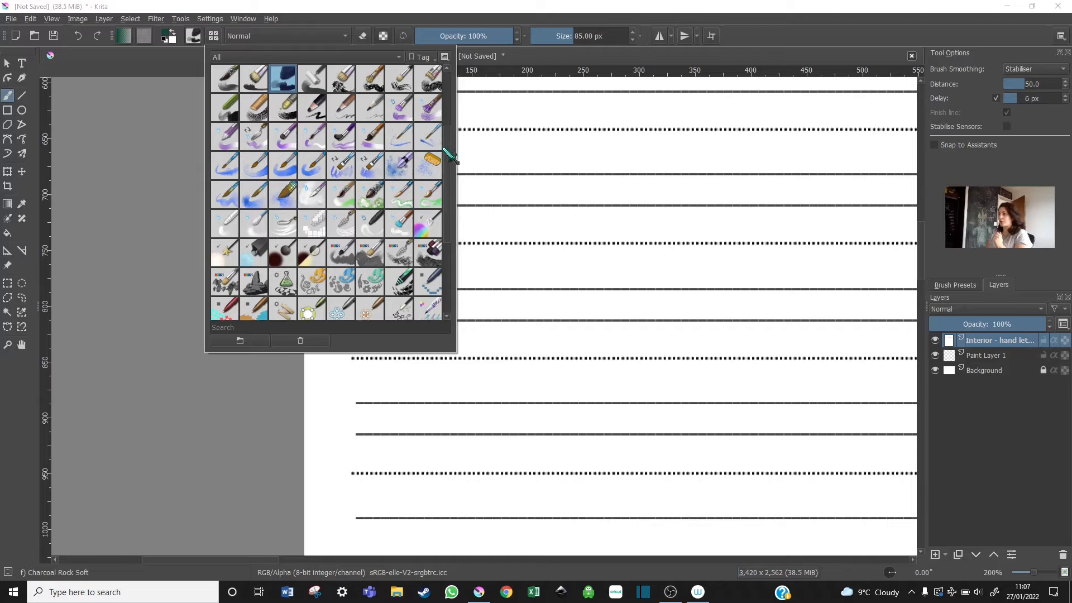
left_click(438, 112)
left_click_drag(448, 142, 448, 86)
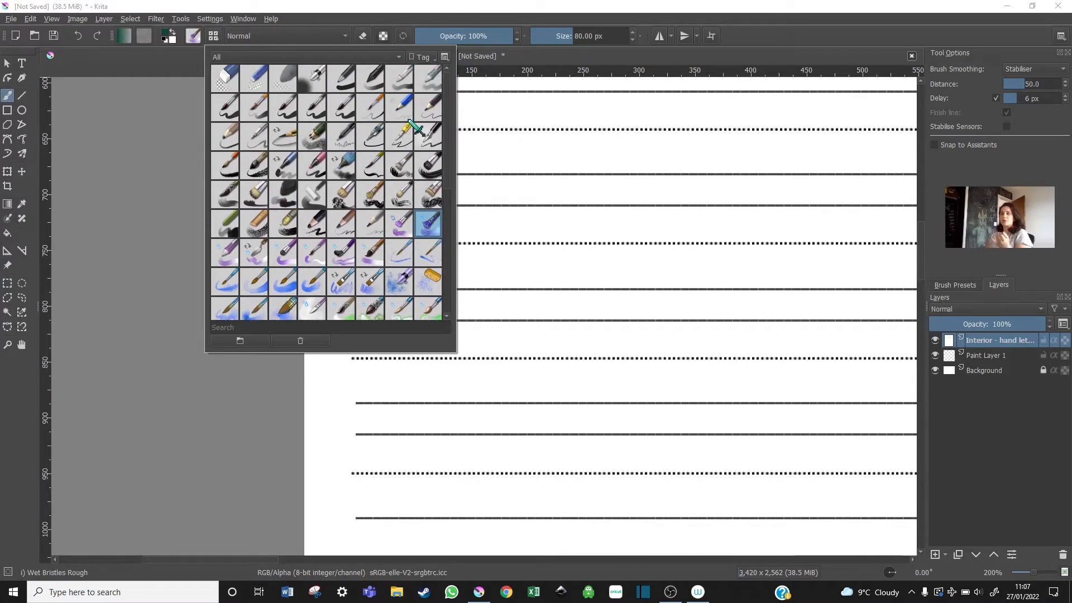
mouse_move(414, 128)
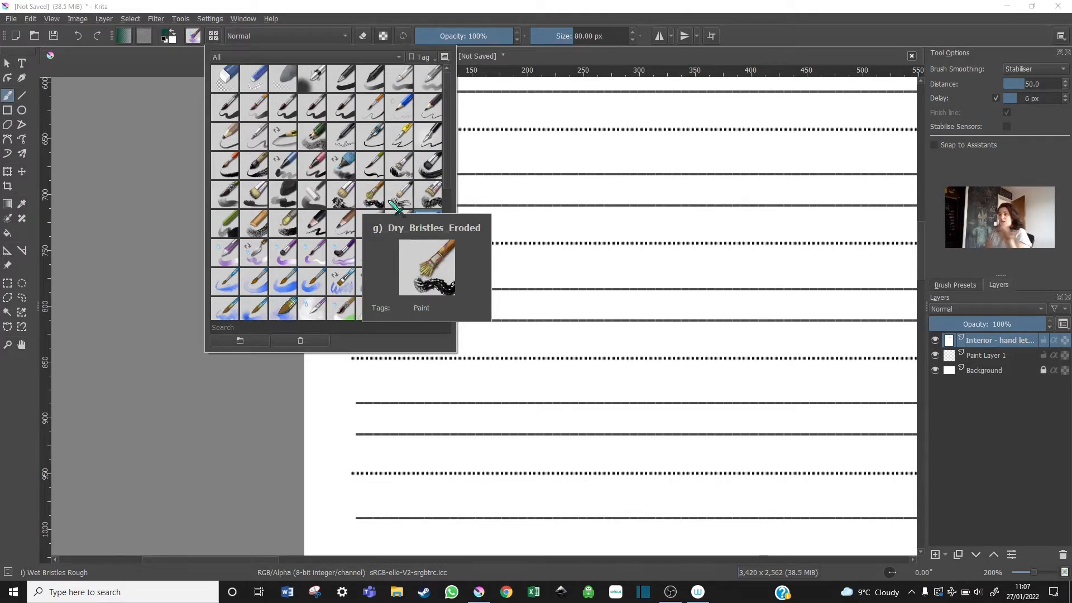
left_click(284, 110)
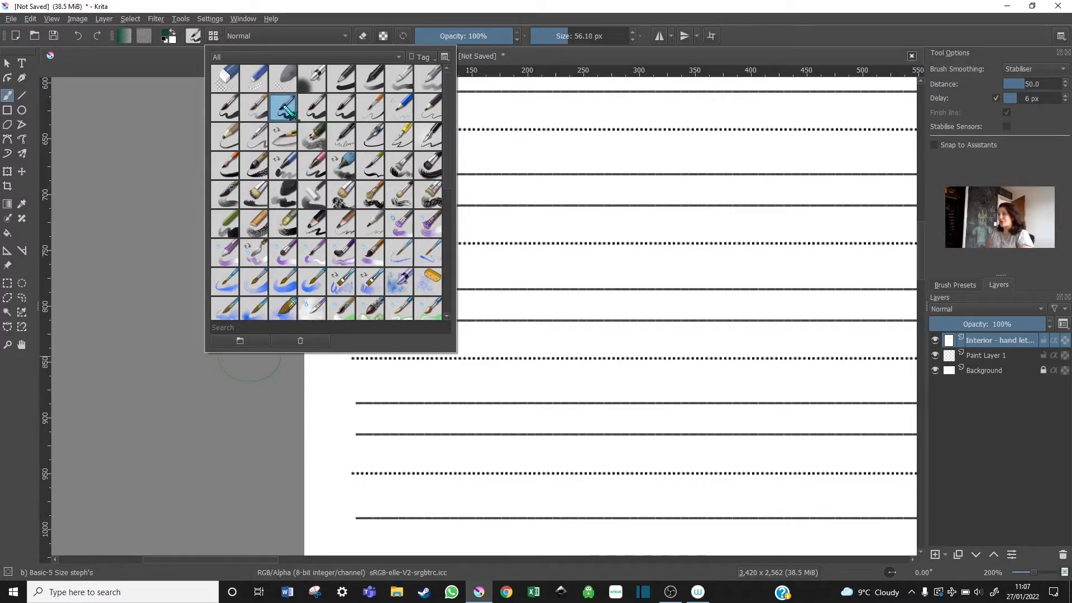
left_click(260, 380)
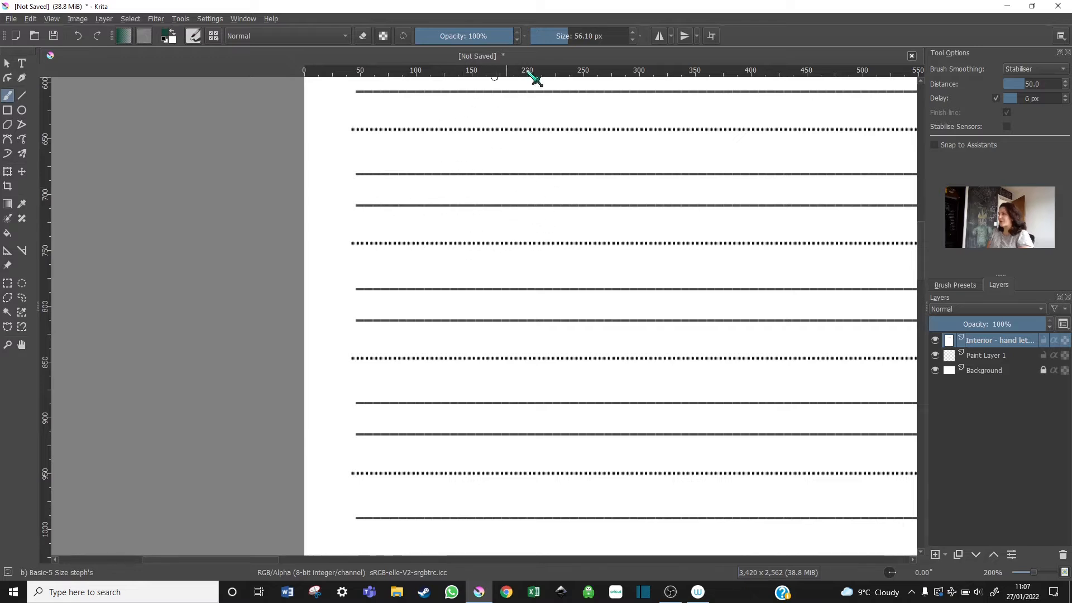
Set the brush size to 15 px
left_click(577, 35)
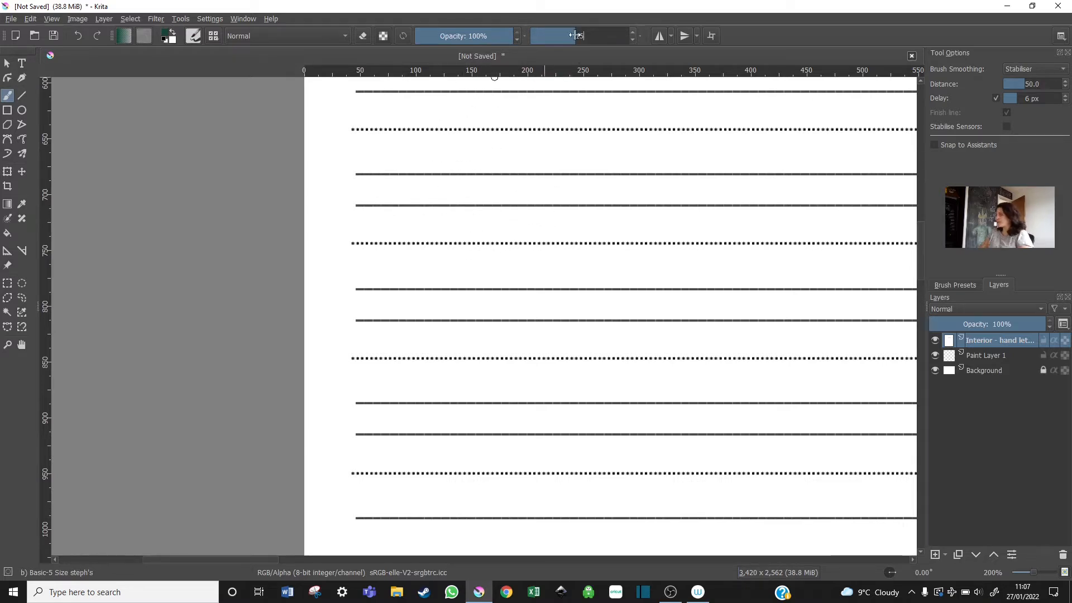
type("15")
key("Return")
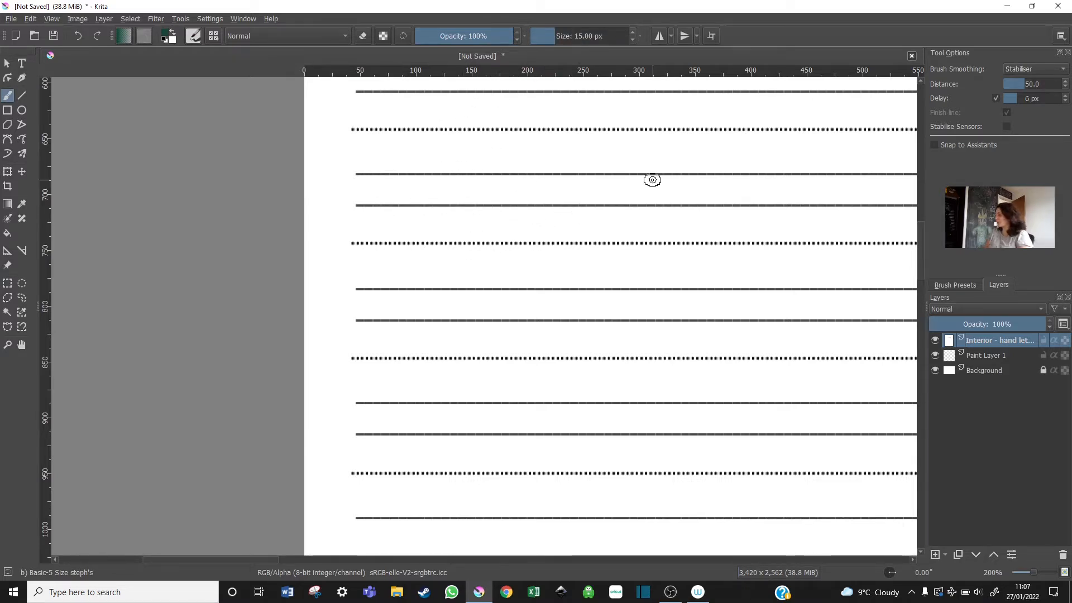
Set the brush size to 13 px
left_click_drag(570, 42, 573, 36)
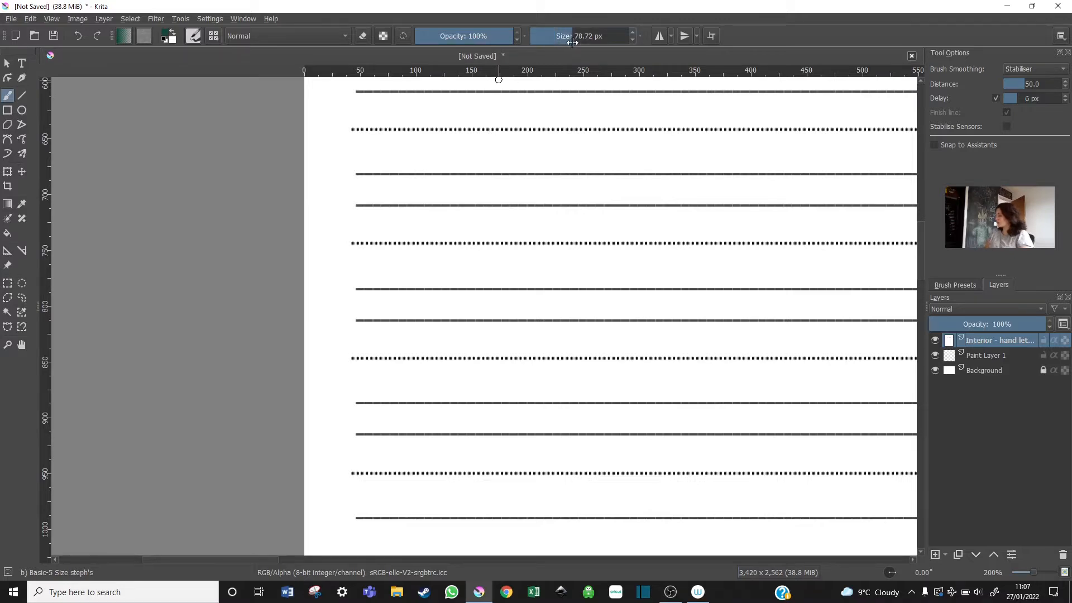
left_click(573, 42)
type("13")
key("Return")
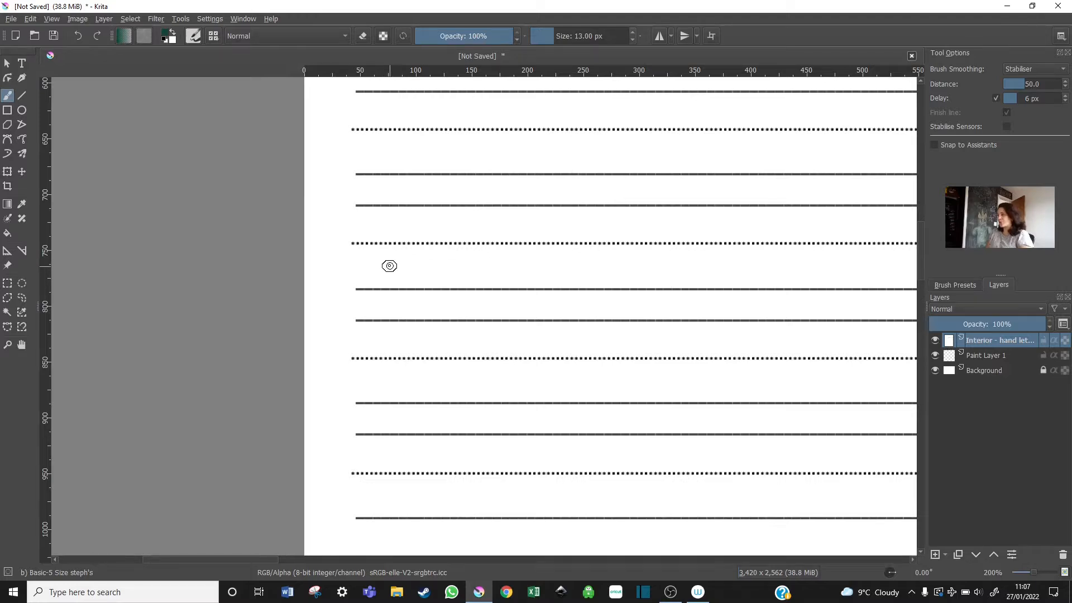
Paint a short test stroke on the practice sheet layer and undo it
left_click_drag(389, 267, 387, 271)
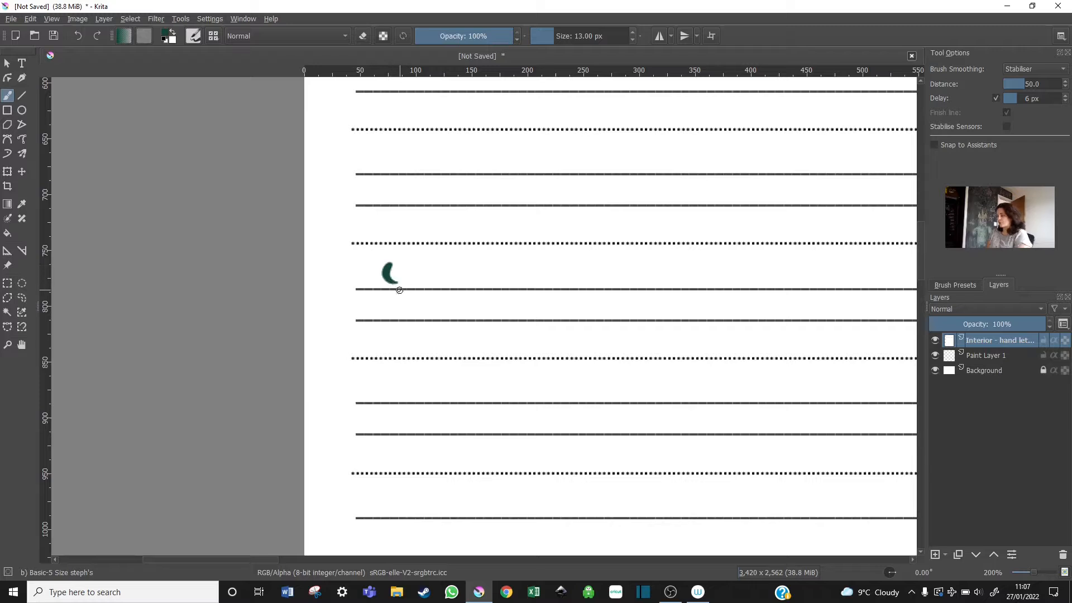
key("ctrl+z")
Add a paint layer above the practice sheet, lock the sheet's layer, and make the new paint layer active
left_click(936, 555)
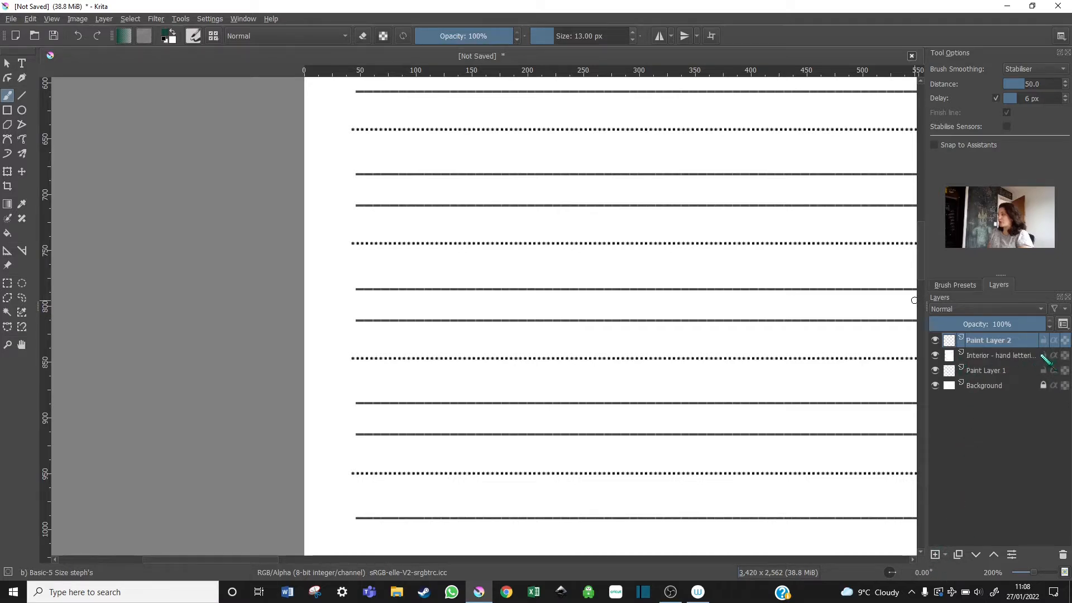
left_click(1044, 355)
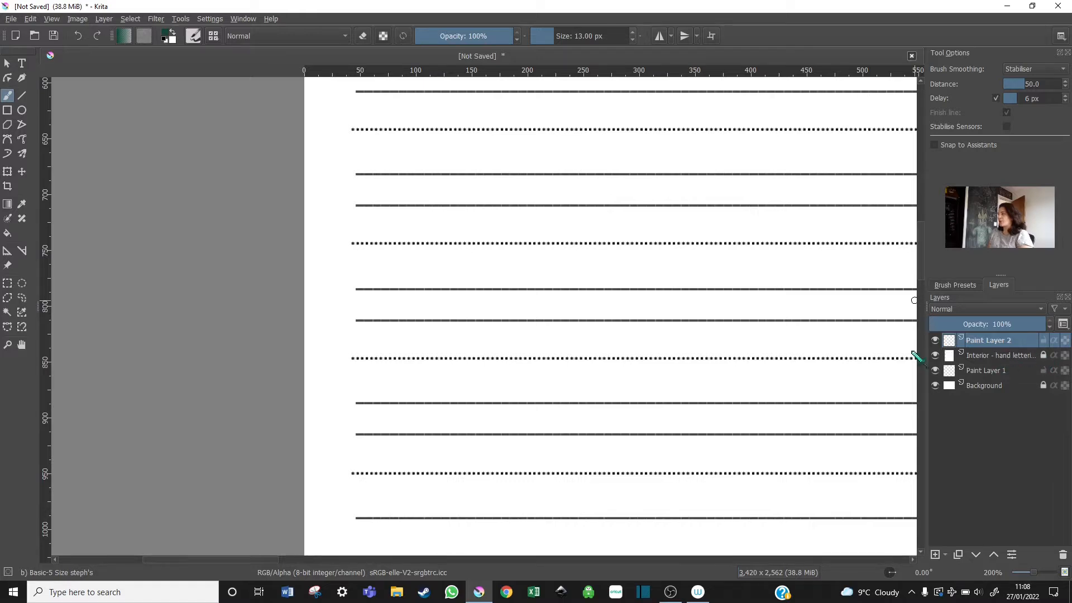
left_click(1033, 361)
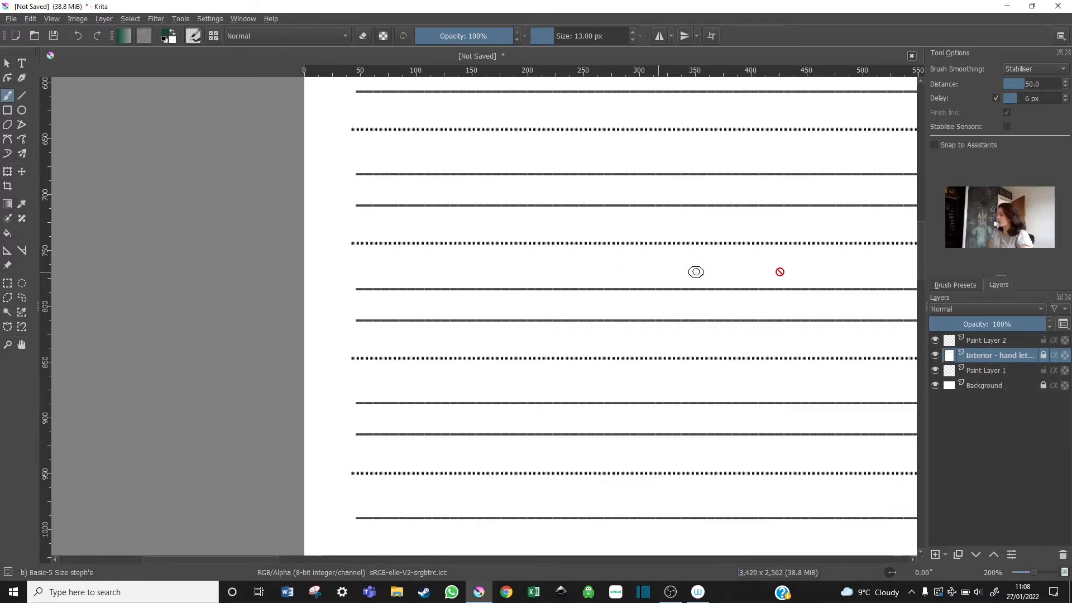
left_click(978, 343)
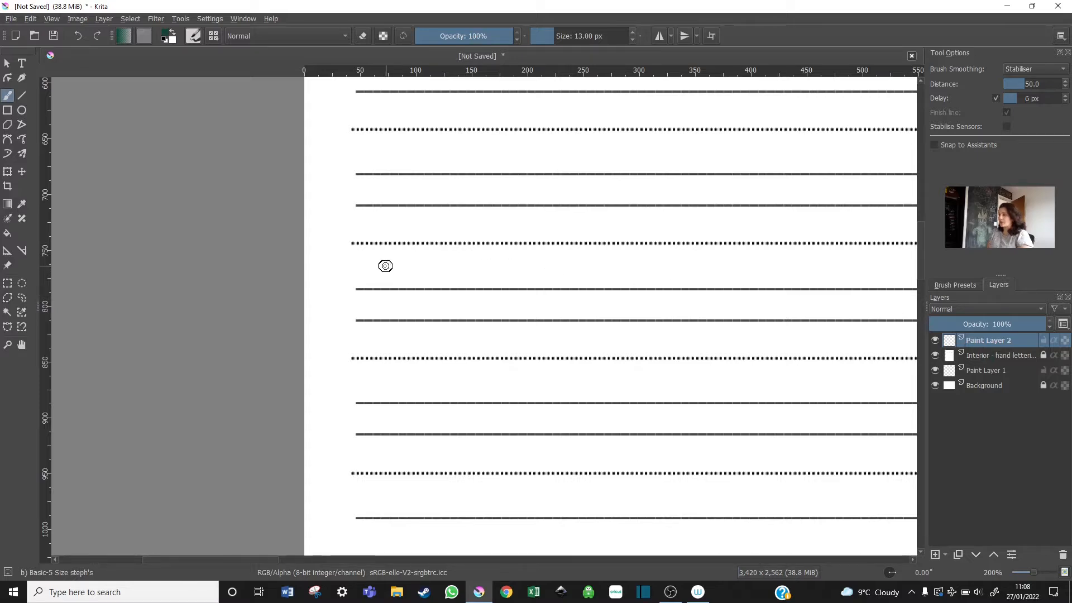
Hand-letter a first name in dark green brush script along the practice sheet's guide lines on the new paint layer
left_click_drag(385, 266, 389, 282)
mouse_move(426, 224)
left_mouse_down()
mouse_move(446, 271)
mouse_move(428, 290)
mouse_move(427, 273)
mouse_move(471, 222)
mouse_move(475, 286)
mouse_move(512, 259)
mouse_move(512, 246)
mouse_move(499, 281)
mouse_move(508, 288)
mouse_move(527, 266)
mouse_move(539, 270)
mouse_move(541, 334)
left_mouse_up()
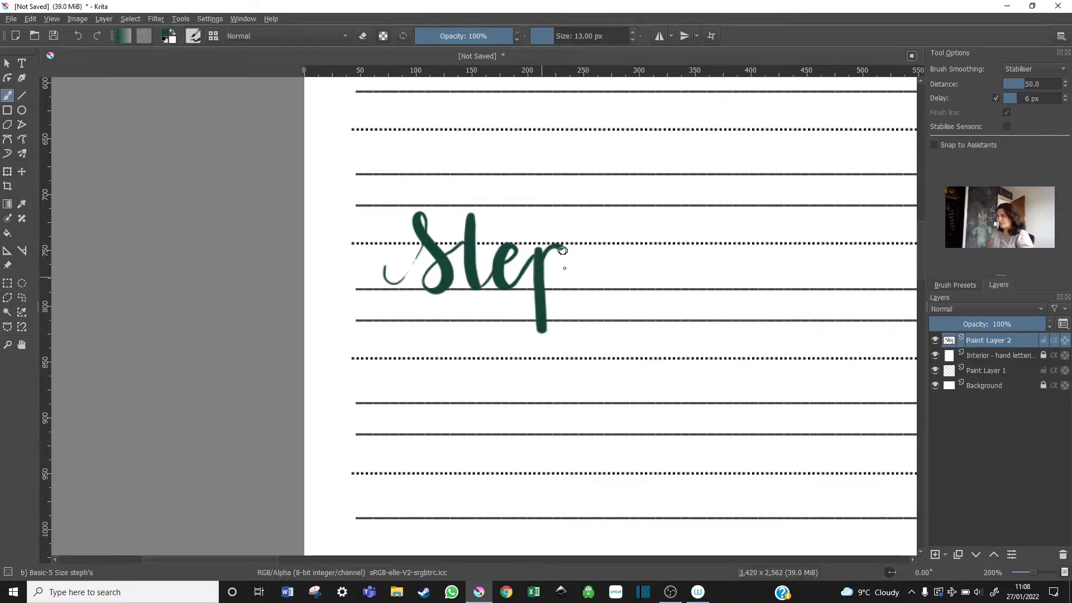
left_click_drag(563, 251, 554, 292)
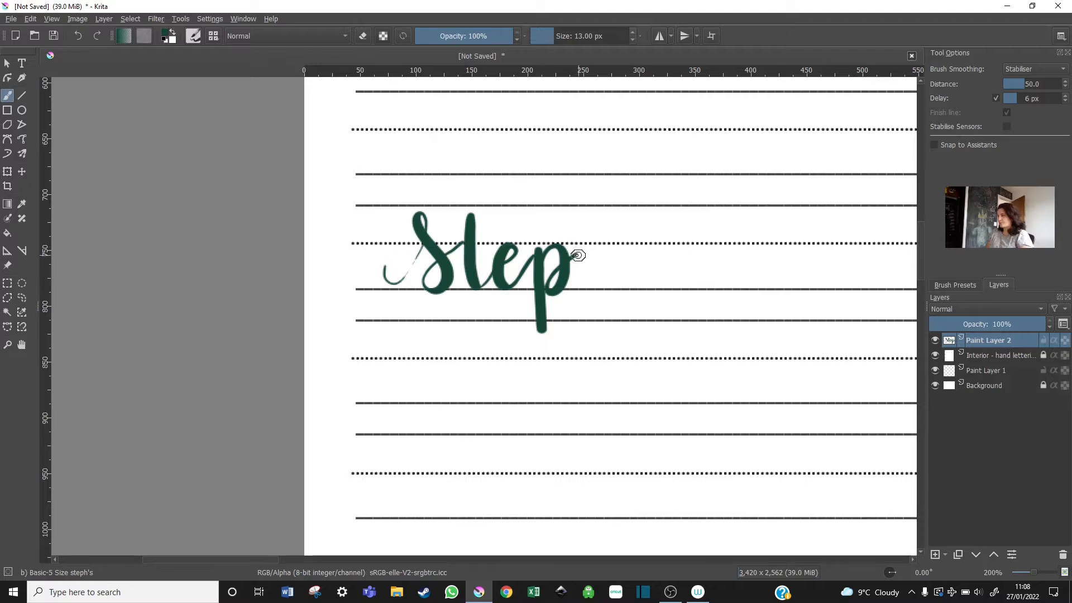
mouse_move(573, 252)
left_mouse_down()
mouse_move(593, 220)
mouse_move(589, 200)
mouse_move(588, 289)
mouse_move(610, 263)
mouse_move(610, 304)
mouse_move(621, 288)
left_mouse_up()
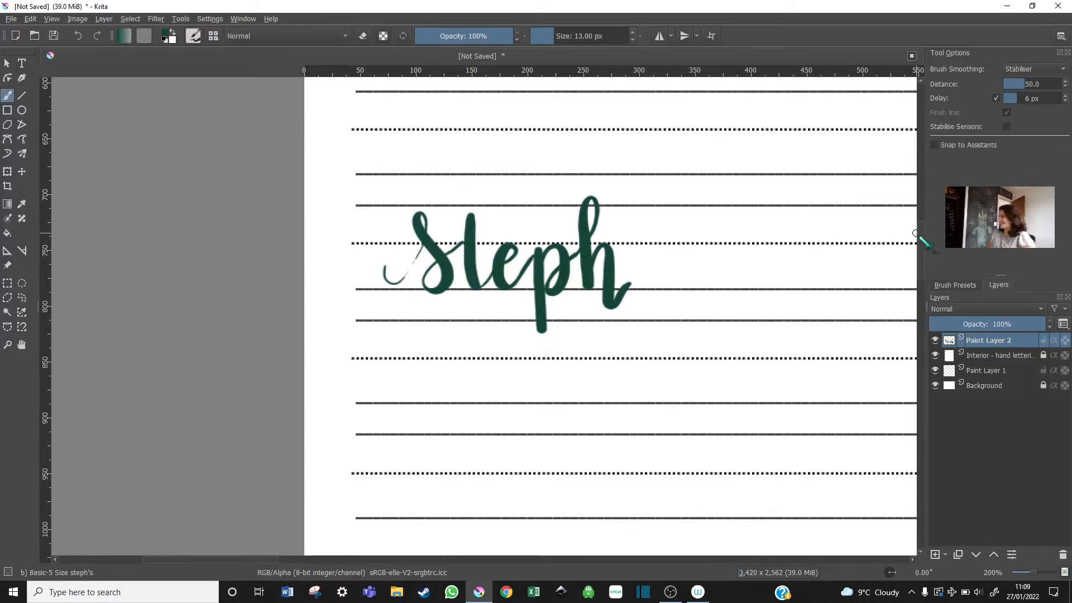
Hand-letter a second first name in dark green brush script on the practice sheet's last set of guide lines
scroll(920, 241, "down", 2)
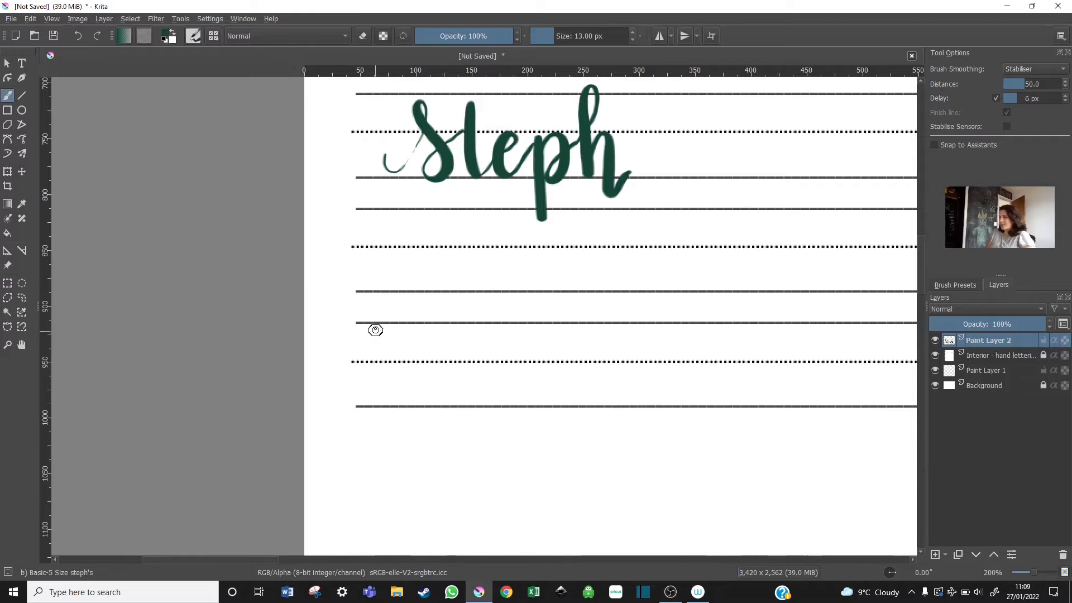
mouse_move(376, 344)
left_mouse_down()
mouse_move(417, 348)
mouse_move(436, 311)
mouse_move(415, 314)
mouse_move(400, 366)
mouse_move(405, 399)
mouse_move(427, 398)
mouse_move(465, 332)
mouse_move(458, 308)
mouse_move(445, 404)
mouse_move(476, 384)
mouse_move(471, 440)
mouse_move(479, 436)
mouse_move(498, 336)
mouse_move(489, 335)
mouse_move(489, 360)
mouse_move(519, 361)
mouse_move(532, 391)
left_mouse_up()
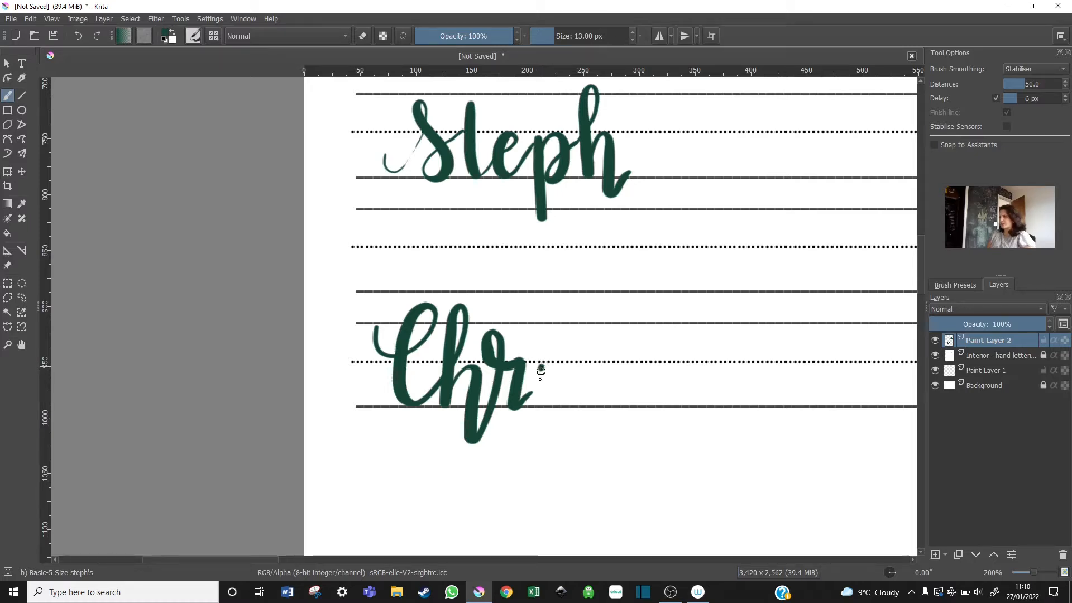
mouse_move(540, 390)
left_mouse_down()
mouse_move(541, 401)
mouse_move(568, 368)
mouse_move(560, 342)
mouse_move(584, 405)
mouse_move(566, 405)
mouse_move(598, 382)
left_mouse_up()
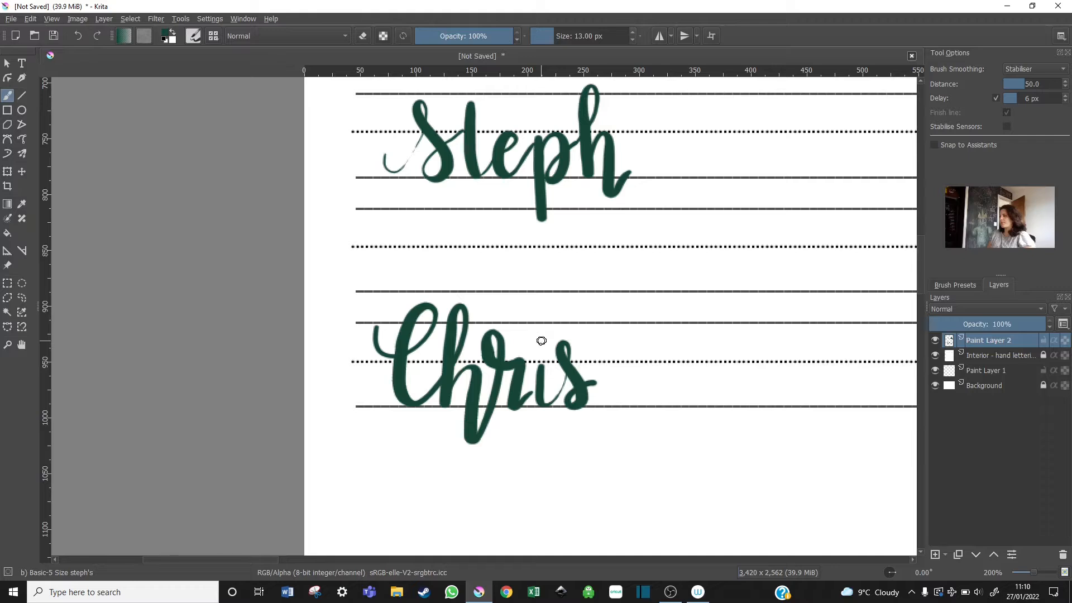
left_click_drag(541, 342, 540, 335)
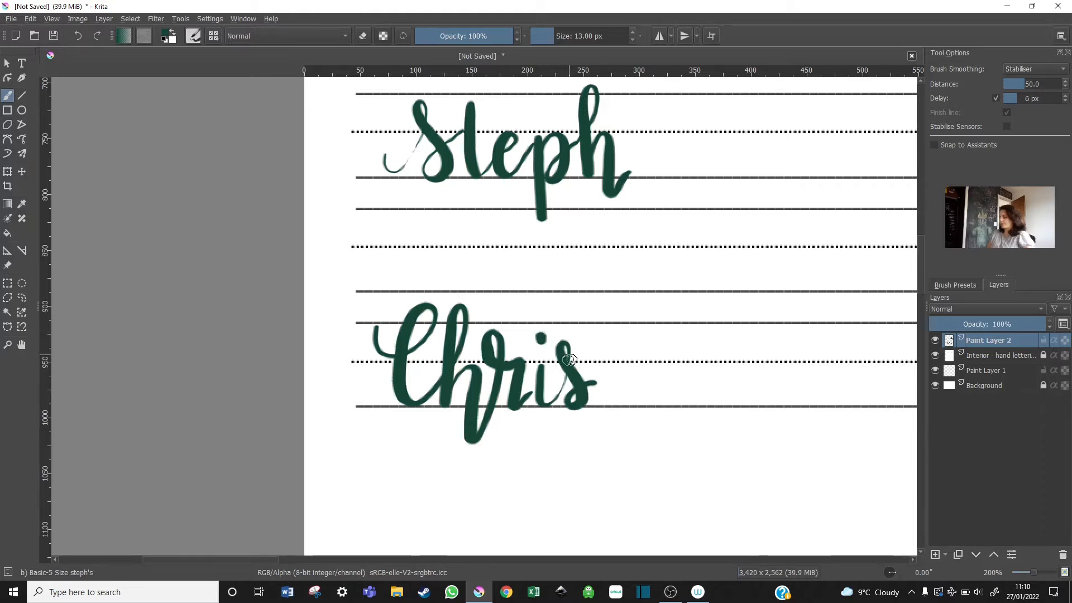
Add a new paint layer above the dark green lettering and choose a light green foreground colour
left_click(935, 555)
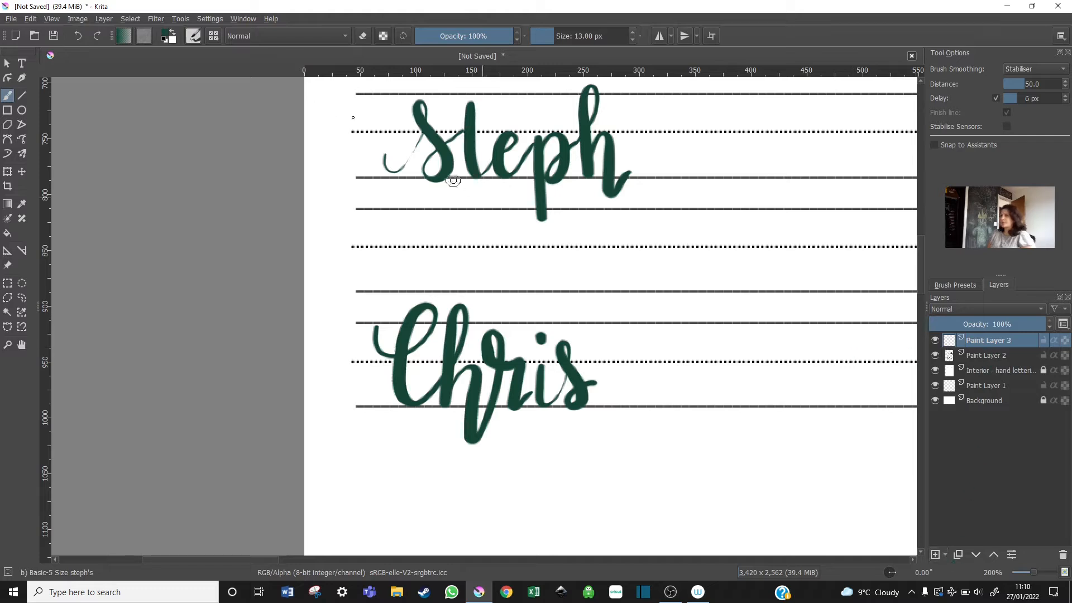
left_click(168, 37)
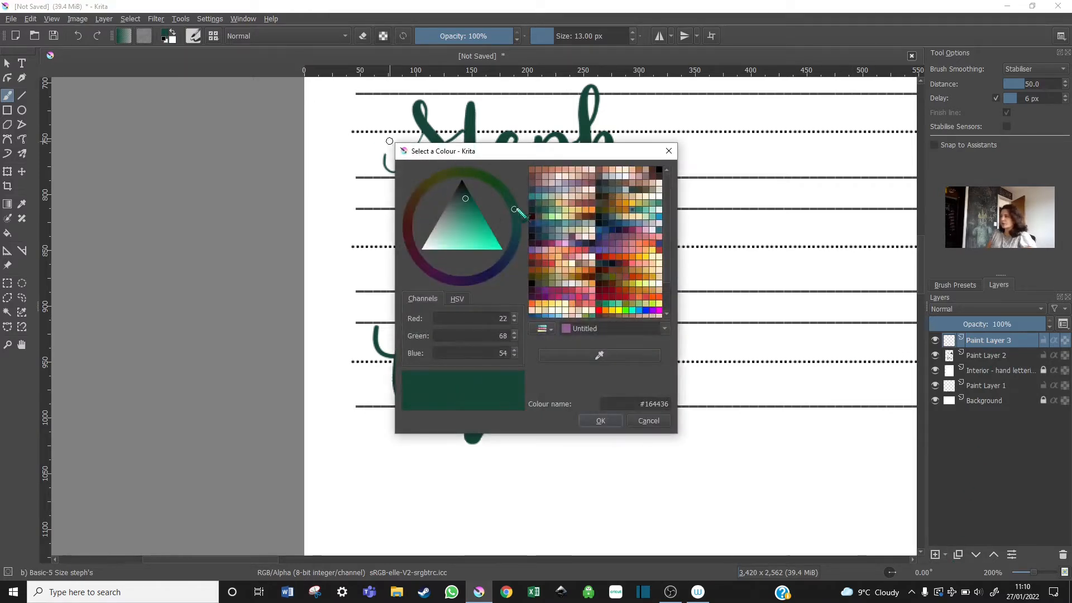
left_click(558, 210)
left_click(599, 423)
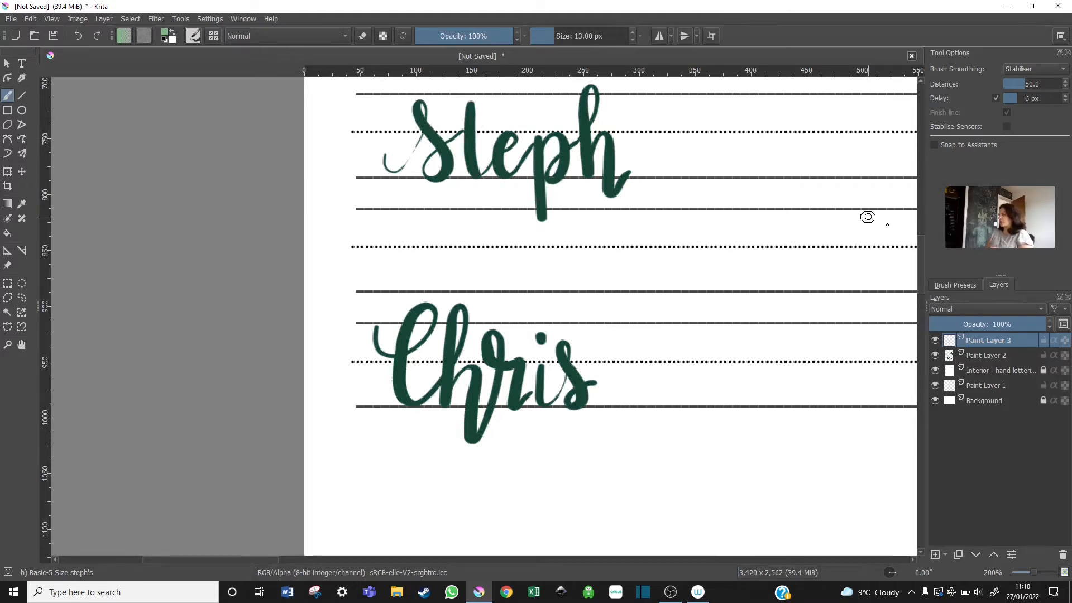
Trace over the upper dark green name in light green on the new layer, redoing the final stroke of its last letter
scroll(915, 253, "up", 5)
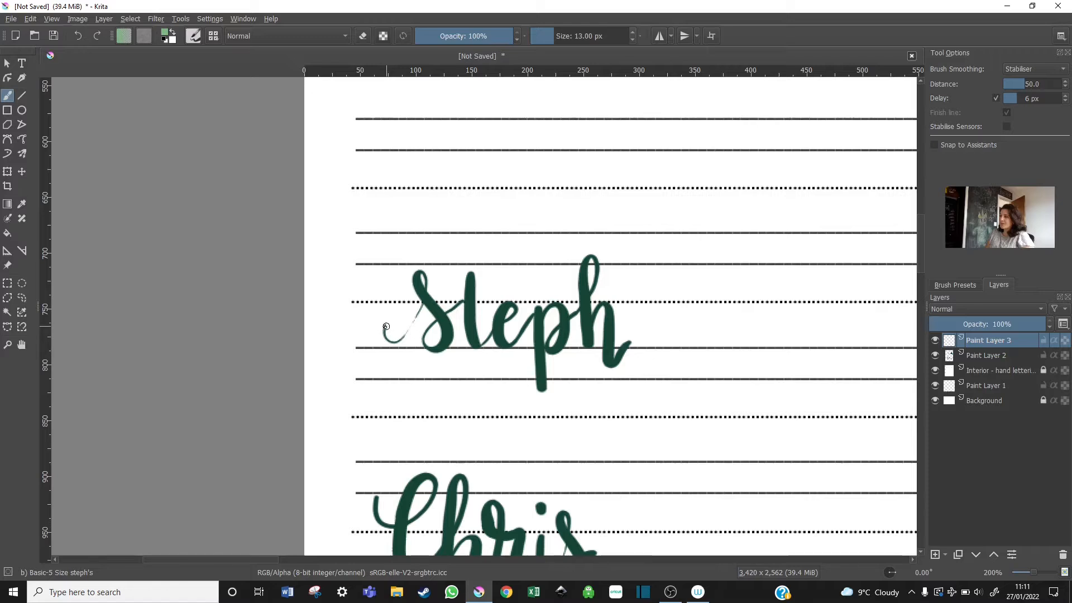
mouse_move(385, 325)
left_mouse_down()
mouse_move(397, 342)
mouse_move(421, 310)
mouse_move(418, 274)
mouse_move(443, 334)
mouse_move(422, 343)
mouse_move(432, 324)
mouse_move(475, 309)
mouse_move(472, 281)
mouse_move(488, 334)
left_mouse_up()
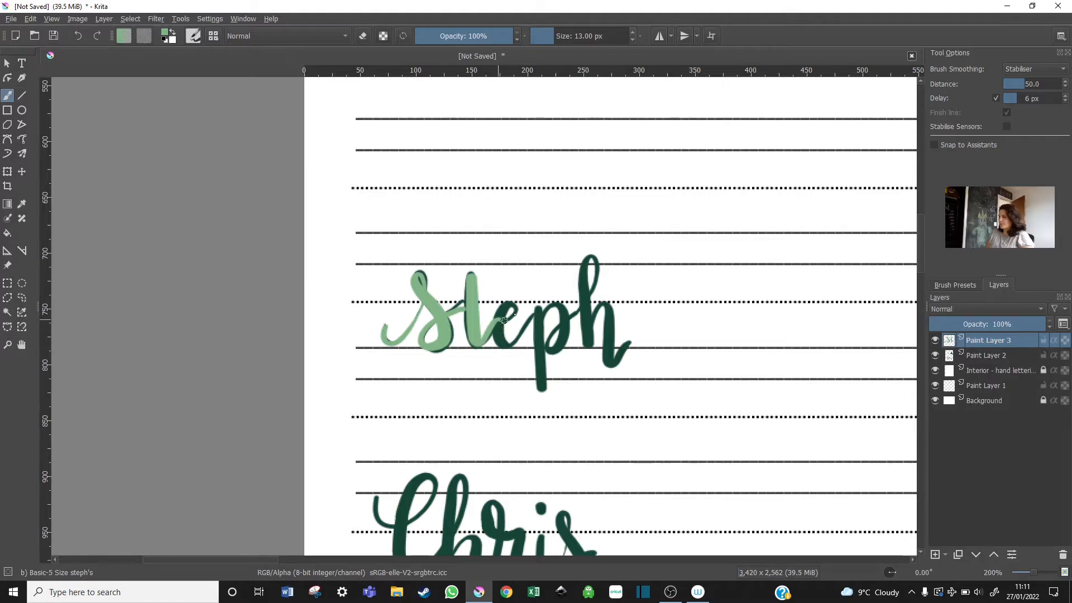
left_click_drag(501, 313, 505, 338)
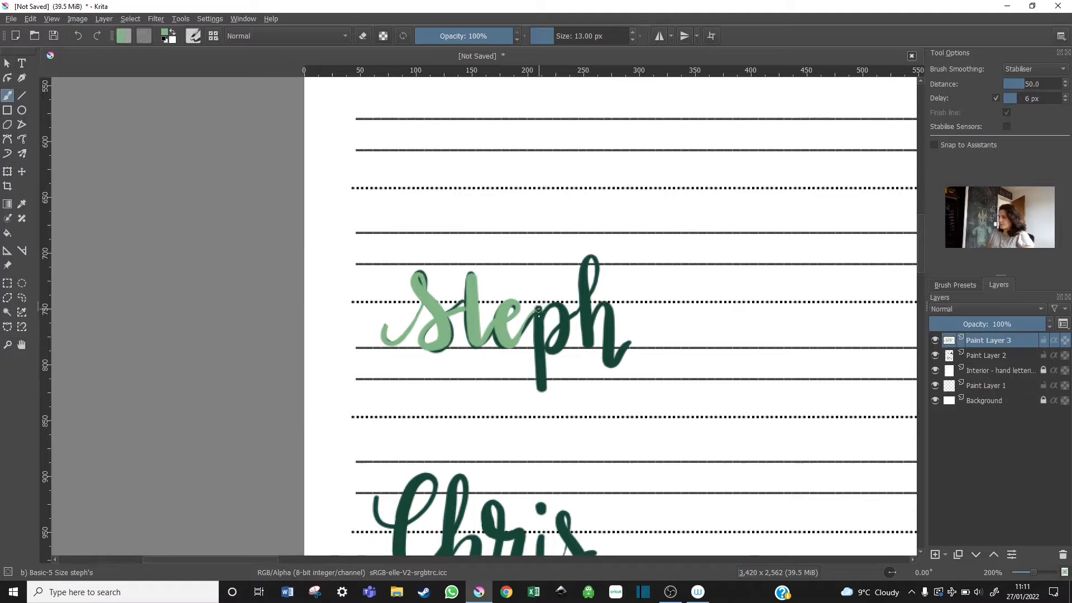
left_click_drag(539, 313, 543, 388)
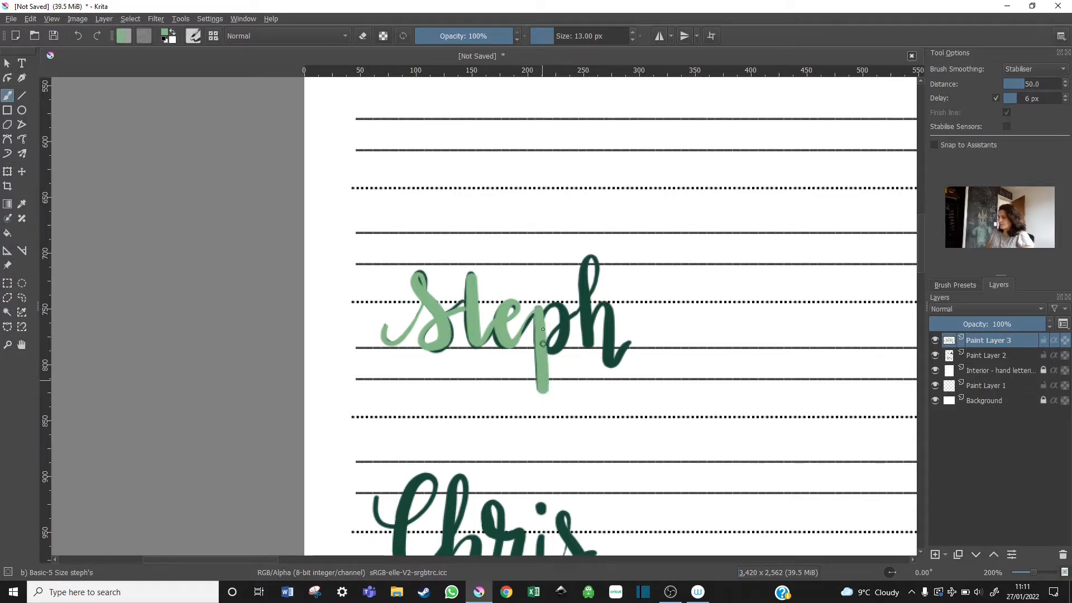
mouse_move(543, 343)
left_mouse_down()
mouse_move(549, 312)
mouse_move(569, 320)
mouse_move(565, 347)
mouse_move(552, 349)
mouse_move(573, 317)
left_mouse_up()
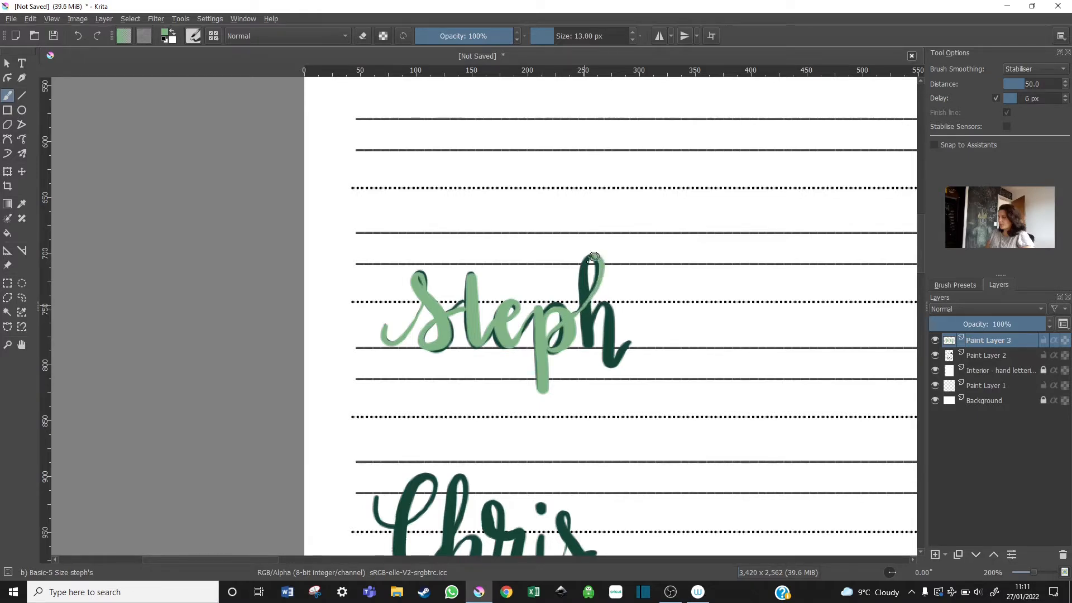
mouse_move(594, 258)
left_mouse_down()
mouse_move(590, 344)
mouse_move(614, 303)
mouse_move(611, 358)
left_mouse_up()
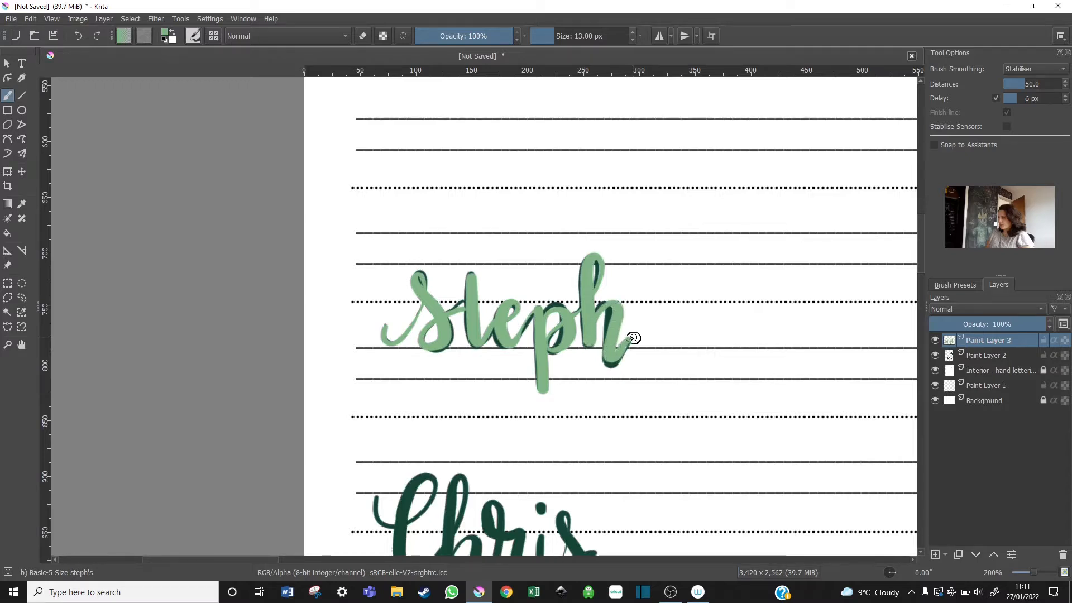
key("ctrl+z")
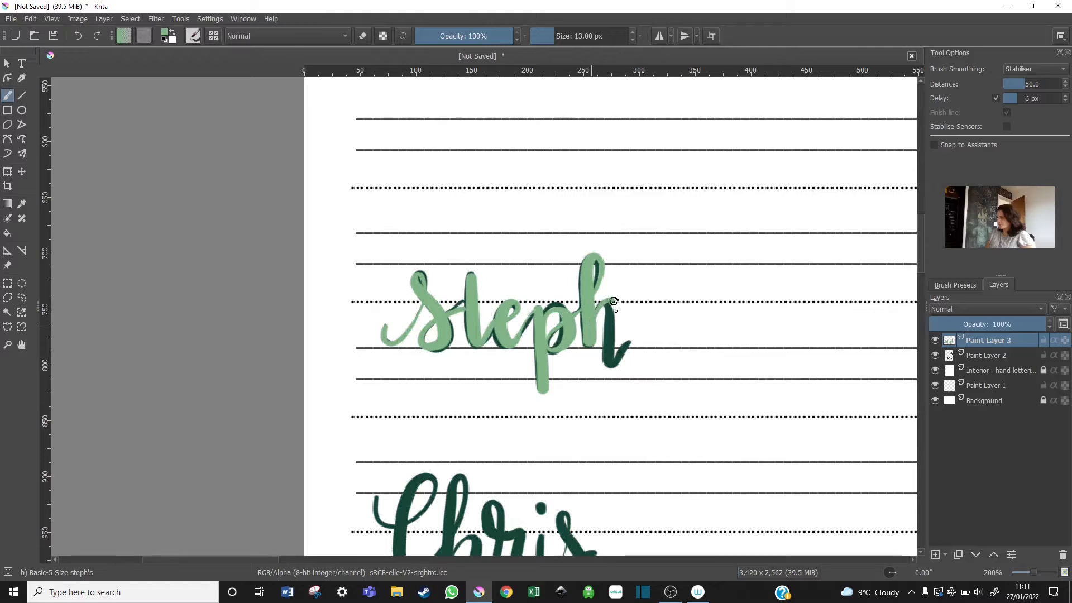
left_click_drag(614, 301, 613, 357)
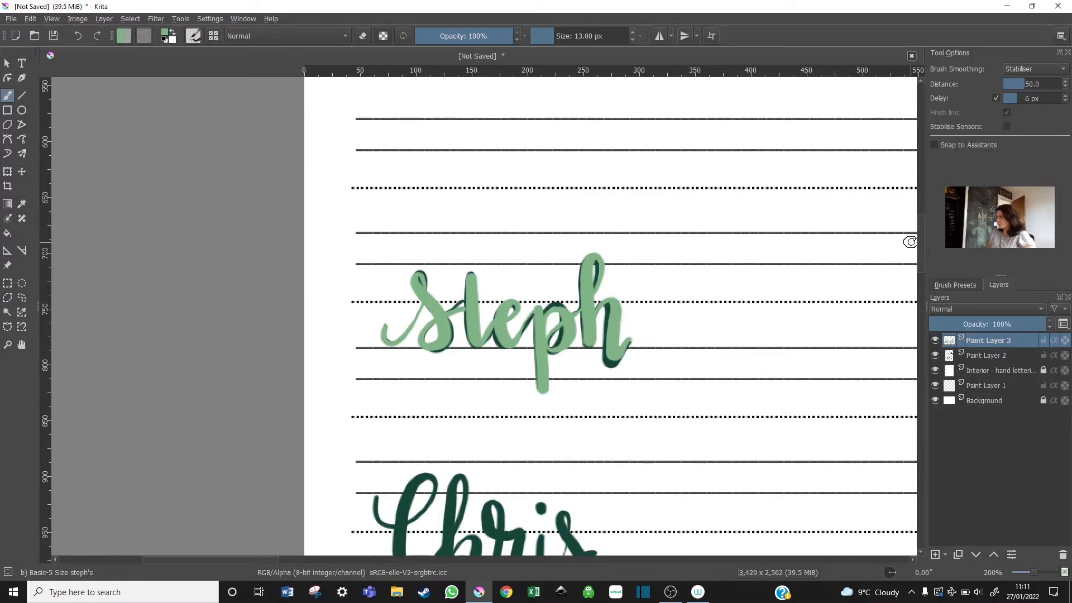
Trace over the lower dark green name in light green, discarding and repainting the first attempt at its capital letter
left_click_drag(922, 240, 923, 274)
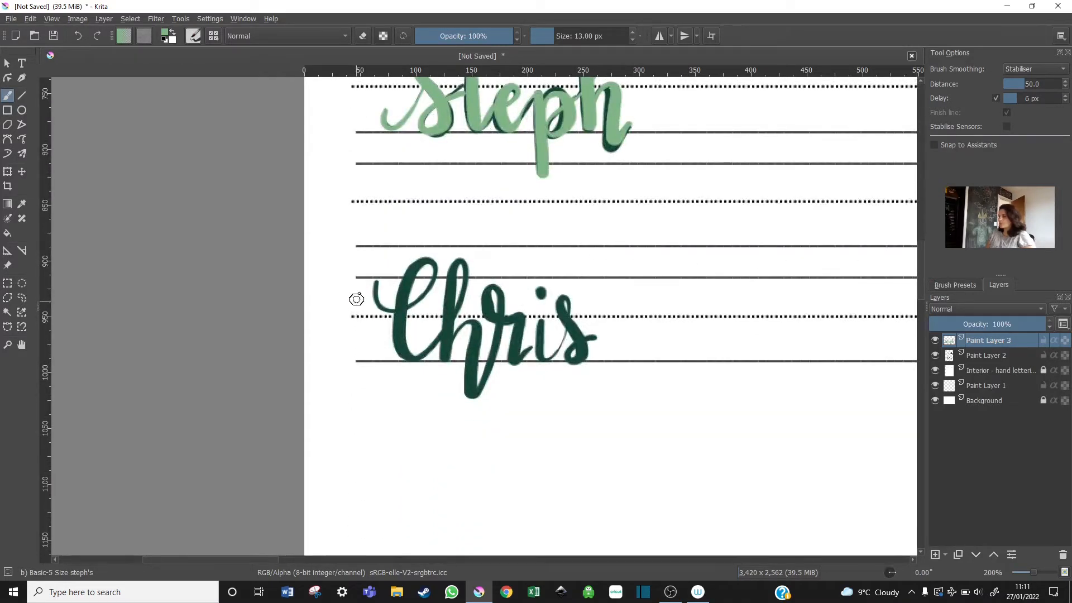
mouse_move(373, 278)
left_mouse_down()
mouse_move(383, 306)
mouse_move(419, 292)
mouse_move(403, 288)
mouse_move(398, 334)
mouse_move(401, 351)
mouse_move(414, 350)
left_mouse_up()
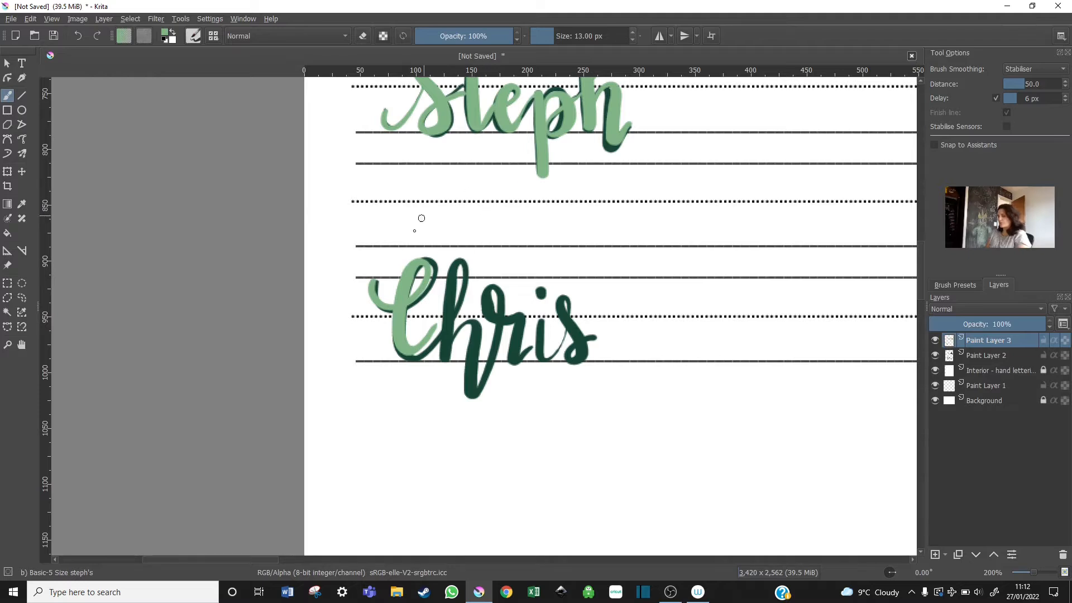
key("Delete")
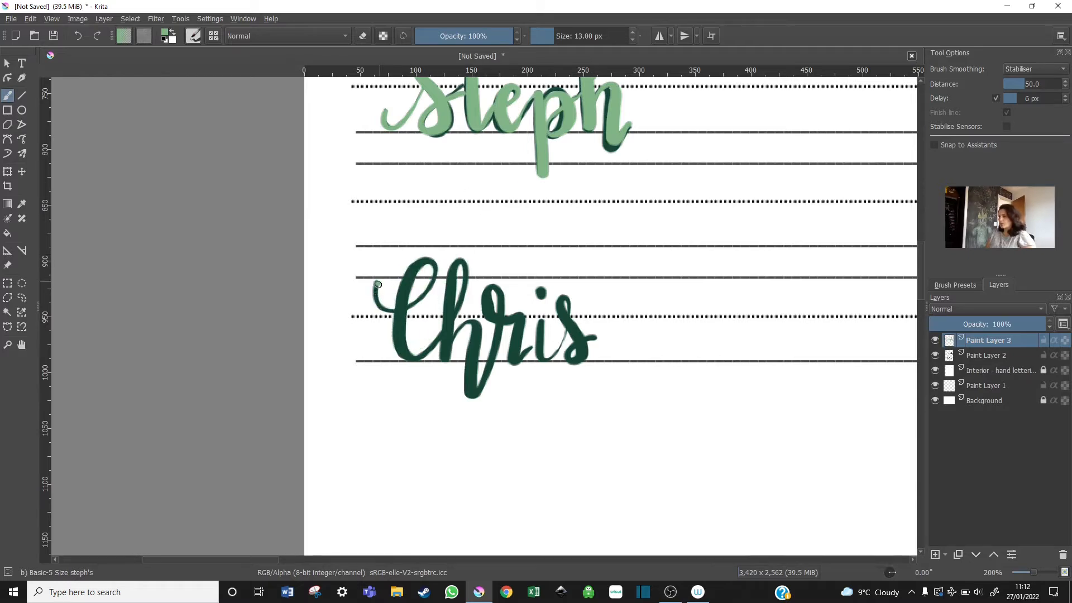
mouse_move(379, 284)
left_mouse_down()
mouse_move(382, 313)
mouse_move(410, 304)
mouse_move(437, 274)
mouse_move(424, 260)
mouse_move(399, 299)
mouse_move(407, 358)
mouse_move(428, 360)
mouse_move(465, 312)
mouse_move(464, 258)
mouse_move(452, 264)
mouse_move(455, 357)
left_mouse_up()
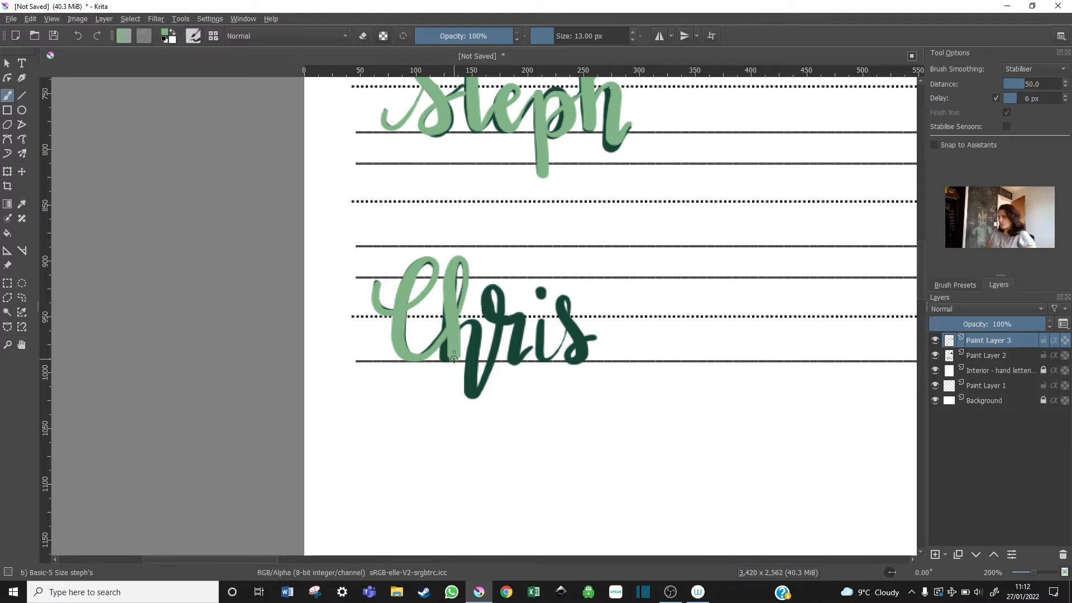
mouse_move(468, 316)
left_mouse_down()
mouse_move(474, 387)
mouse_move(485, 380)
left_mouse_up()
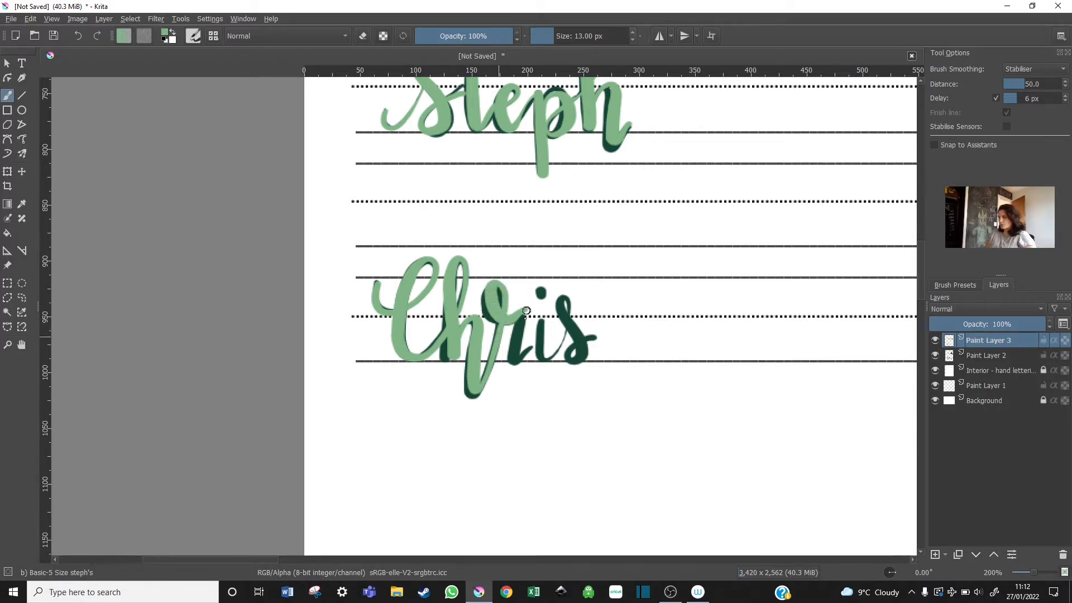
mouse_move(524, 314)
left_mouse_down()
mouse_move(521, 359)
mouse_move(529, 356)
left_mouse_up()
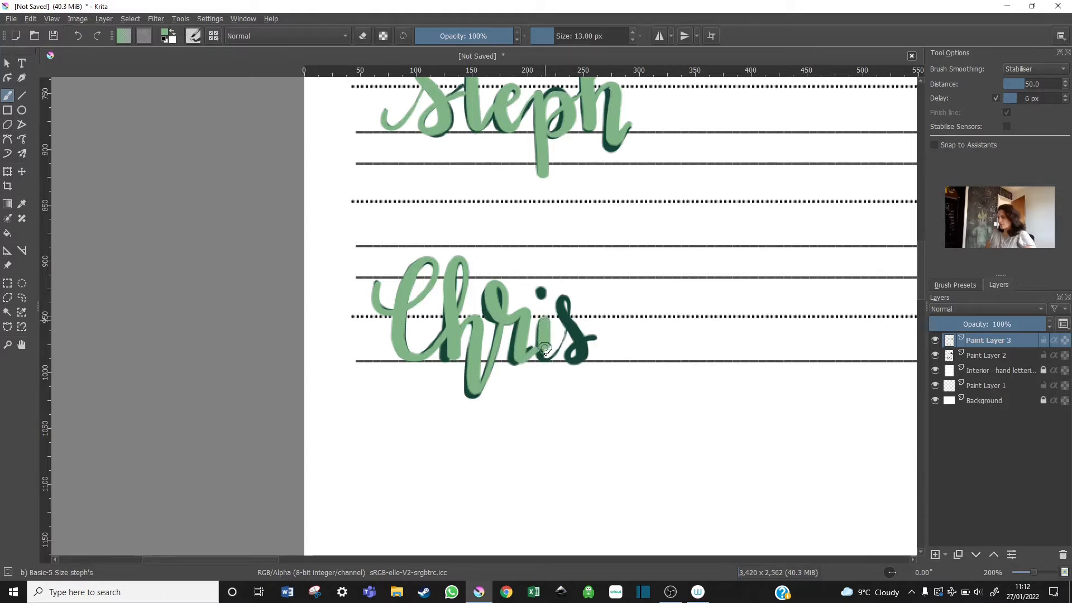
mouse_move(567, 336)
left_mouse_down()
mouse_move(569, 297)
mouse_move(590, 352)
mouse_move(578, 363)
mouse_move(578, 342)
left_mouse_up()
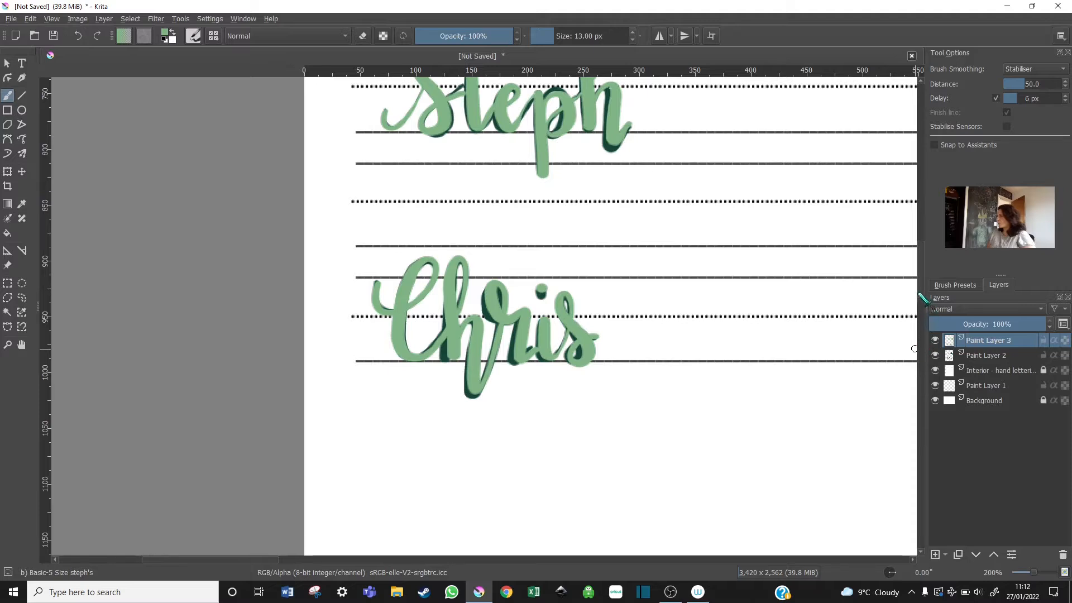
Paint a short light green crossbar on the letter t of the upper name
scroll(919, 288, "up", 2)
scroll(918, 288, "up", 2)
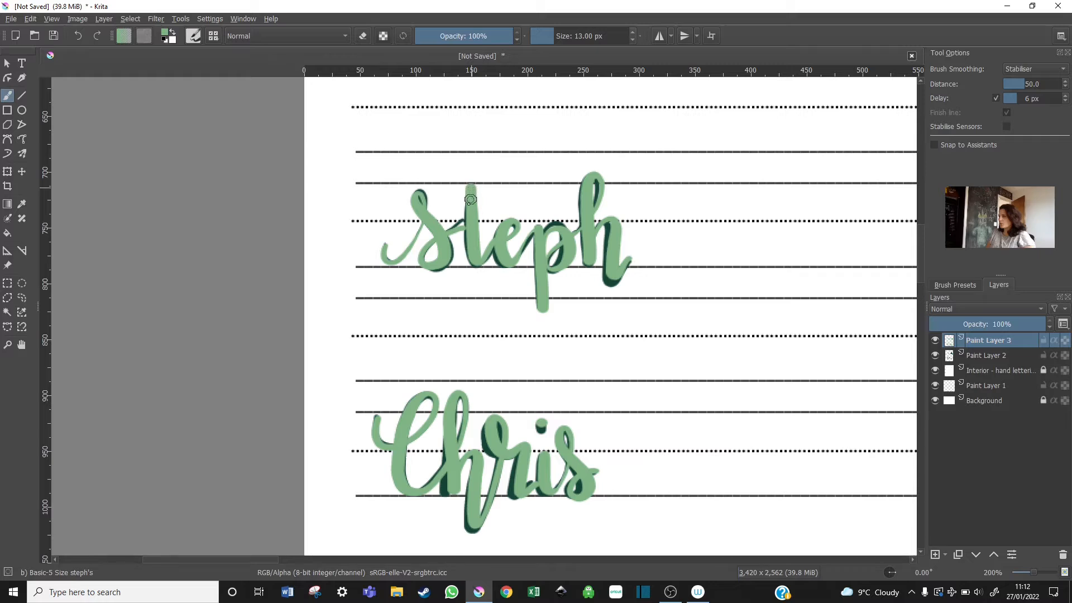
left_click_drag(459, 199, 485, 199)
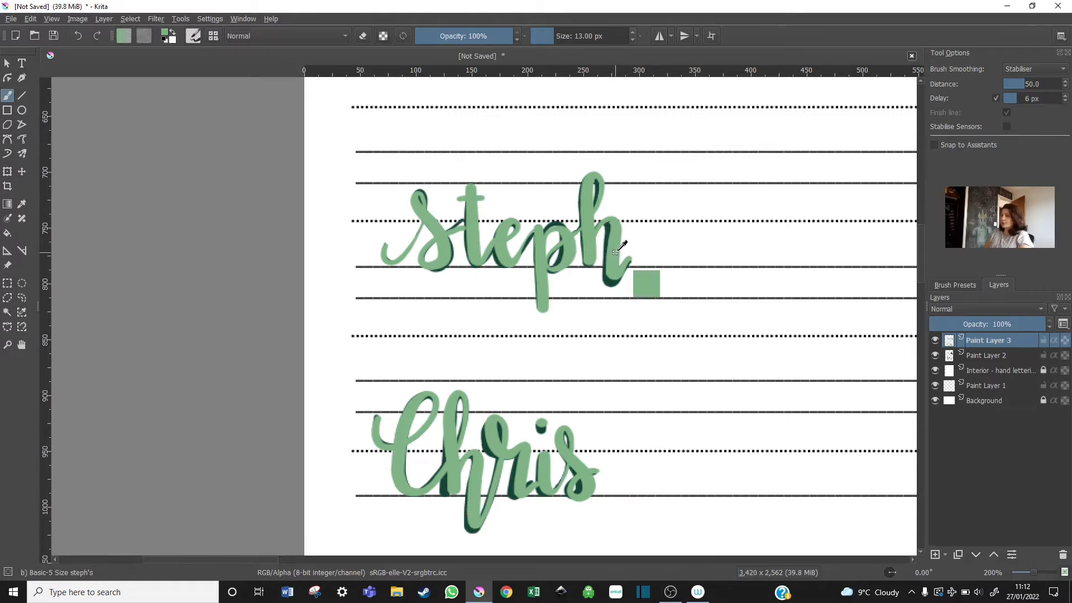
Hide Paint Layer 2, which holds the dark green lettering, so only the light green tracing shows
scroll(615, 253, "down", 3)
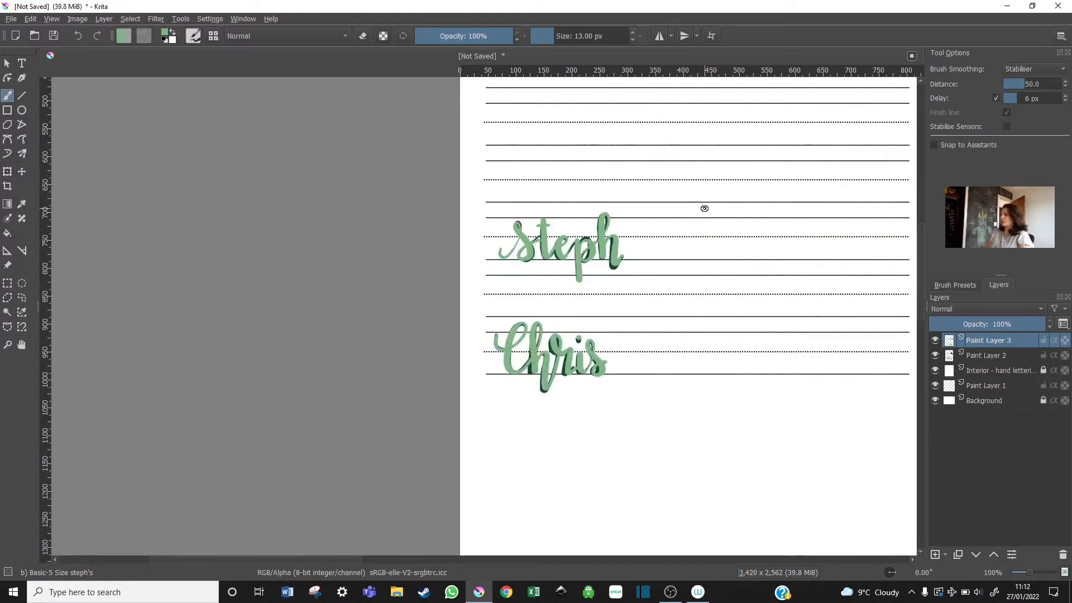
left_click_drag(221, 561, 258, 562)
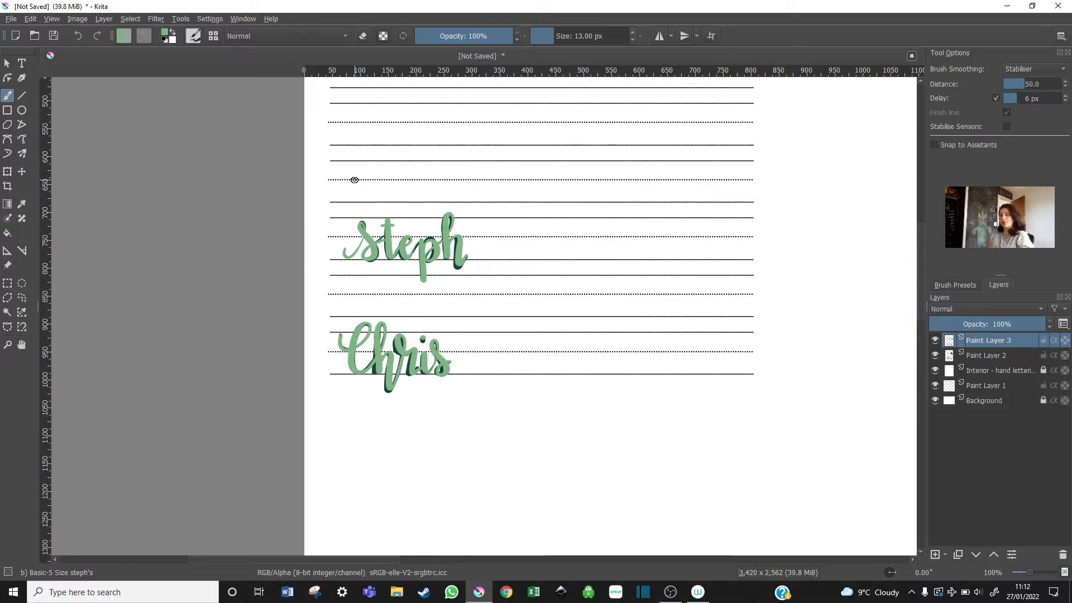
left_click(936, 356)
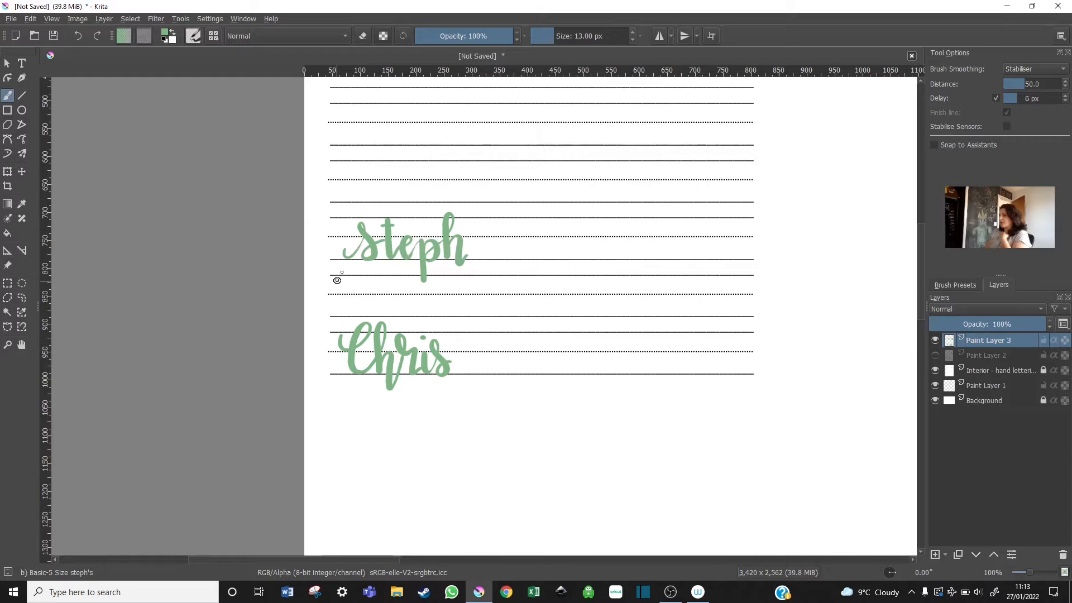
Add a new paint layer and paint the right half of a large heart beside the names in light green
scroll(427, 317, "up", 1)
scroll(427, 317, "up", 2)
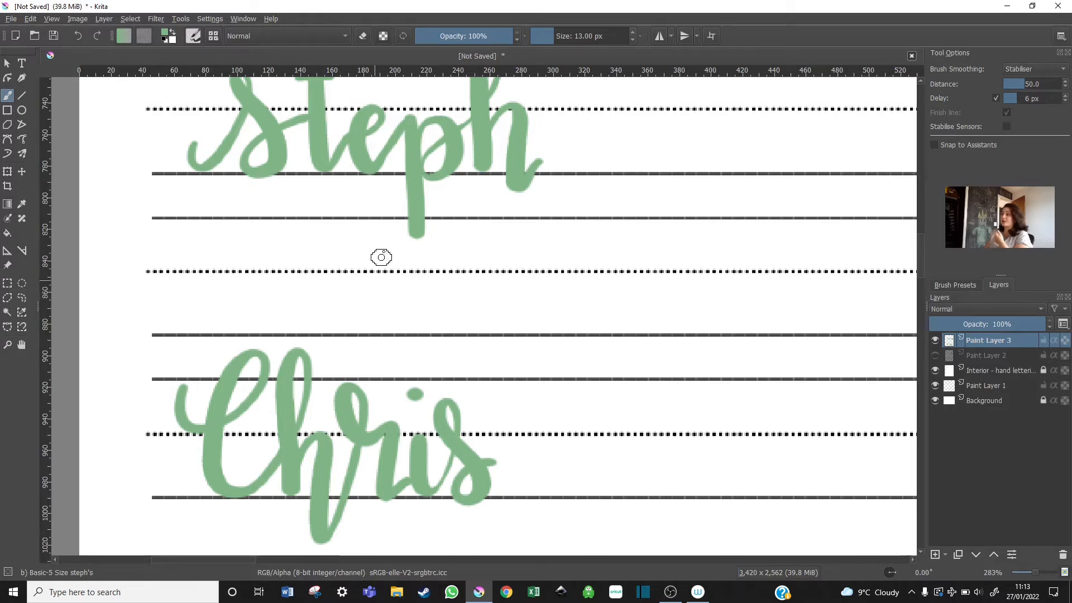
scroll(381, 257, "down", 5)
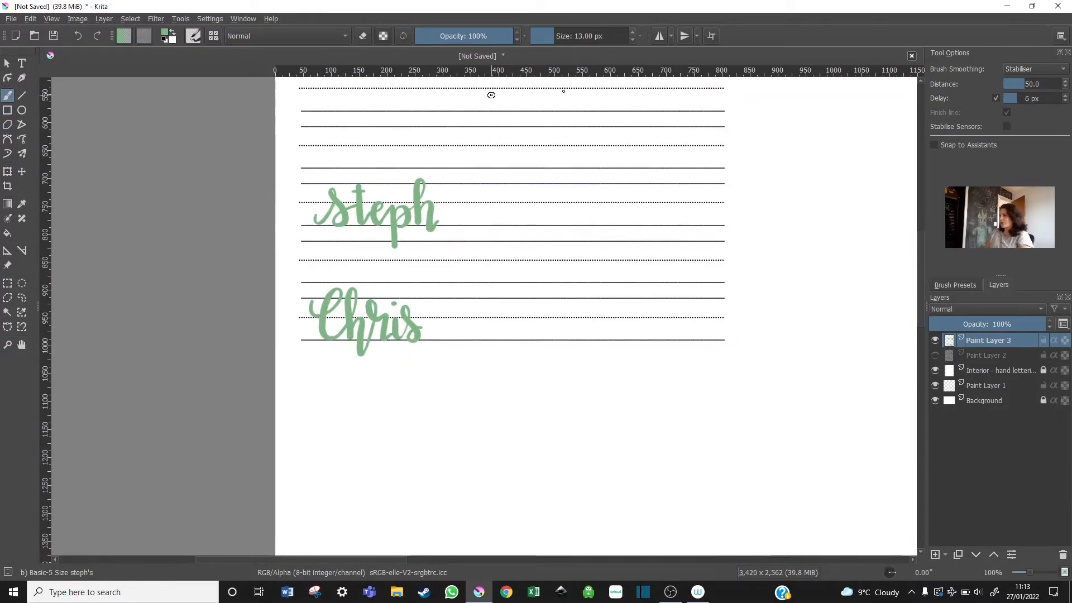
scroll(752, 192, "down", 1)
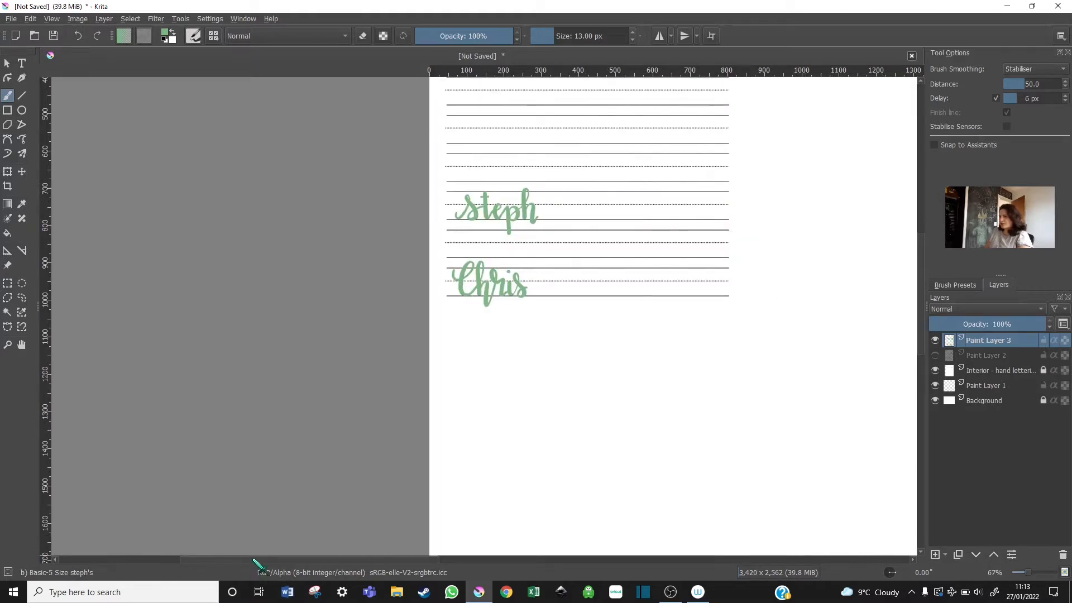
left_click_drag(254, 560, 303, 560)
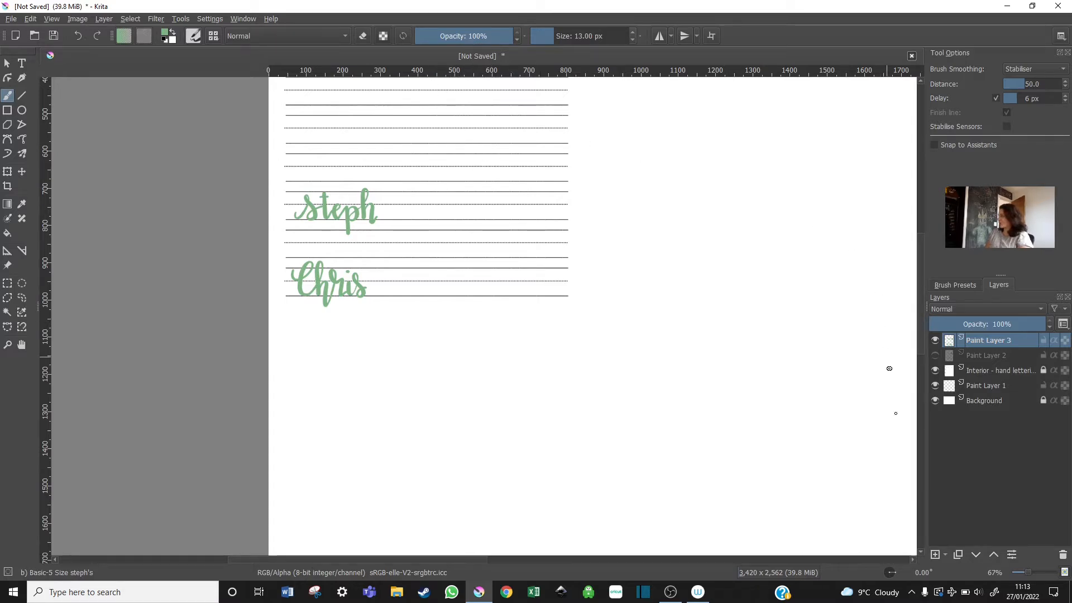
left_click(936, 555)
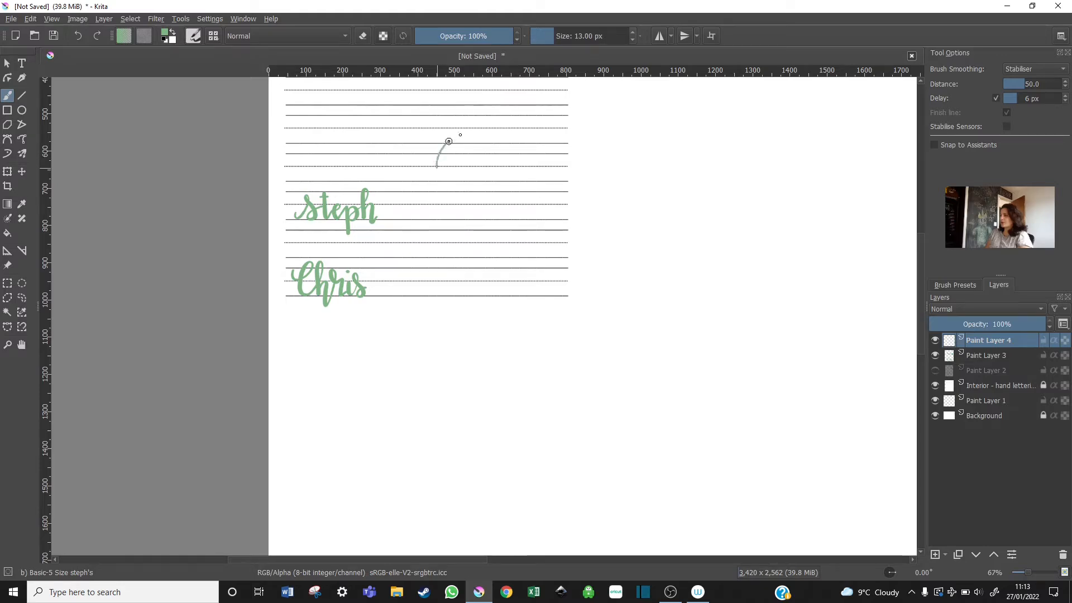
mouse_move(507, 162)
left_mouse_down()
mouse_move(495, 209)
mouse_move(438, 283)
left_mouse_up()
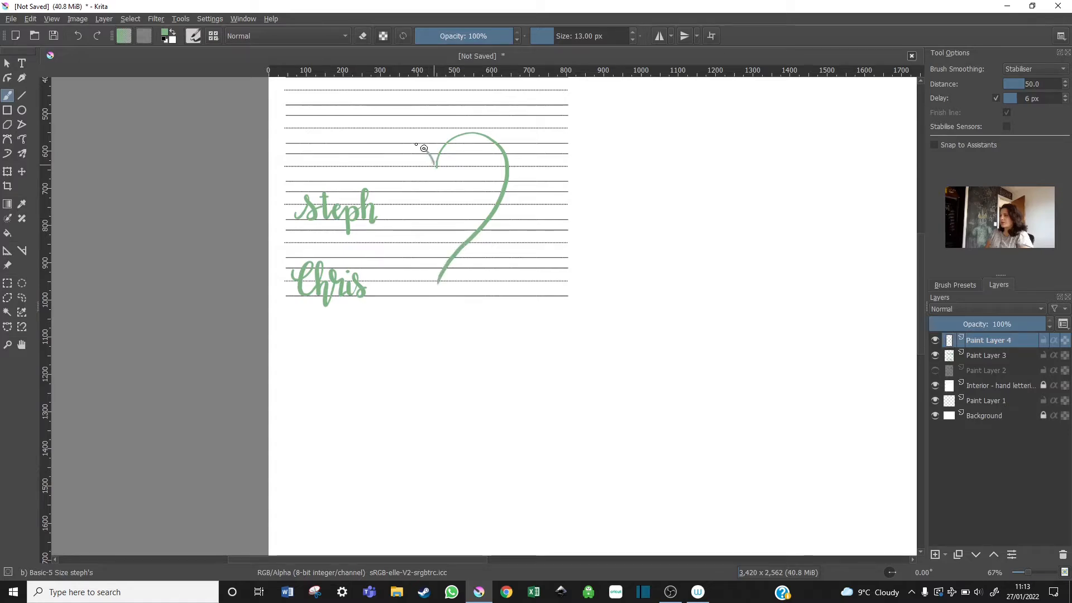
mouse_move(424, 149)
left_mouse_down()
mouse_move(386, 145)
mouse_move(371, 182)
mouse_move(383, 221)
mouse_move(435, 282)
left_mouse_up()
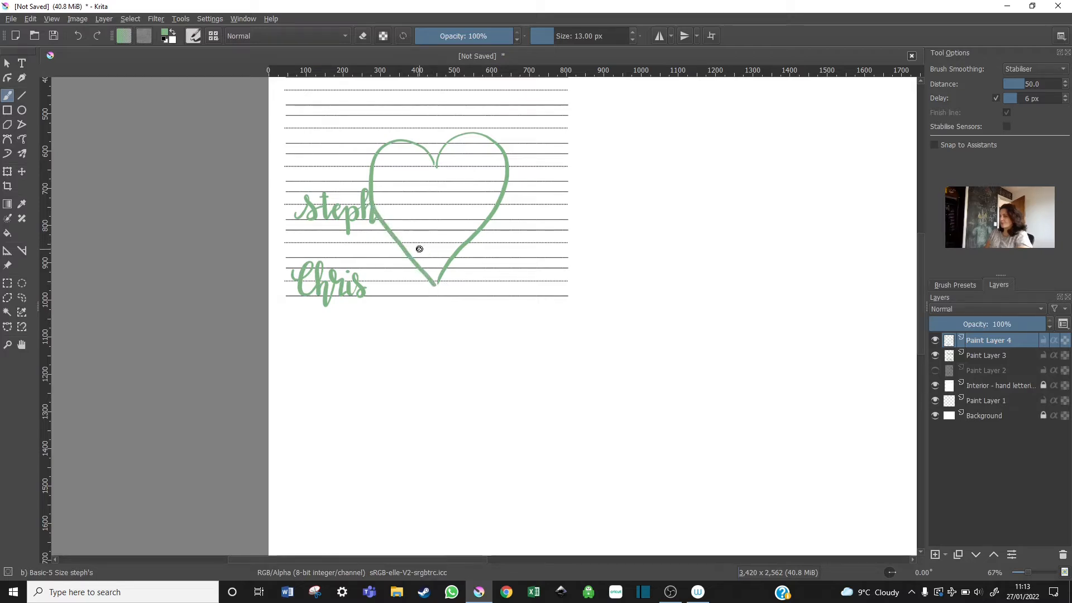
key("ctrl+z")
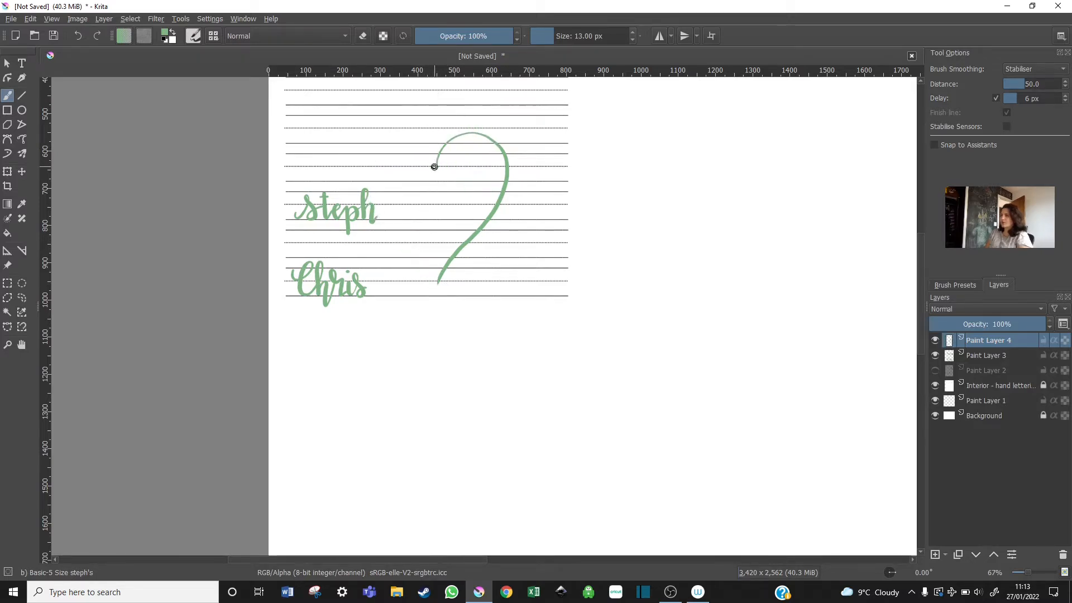
left_click_drag(434, 163, 437, 155)
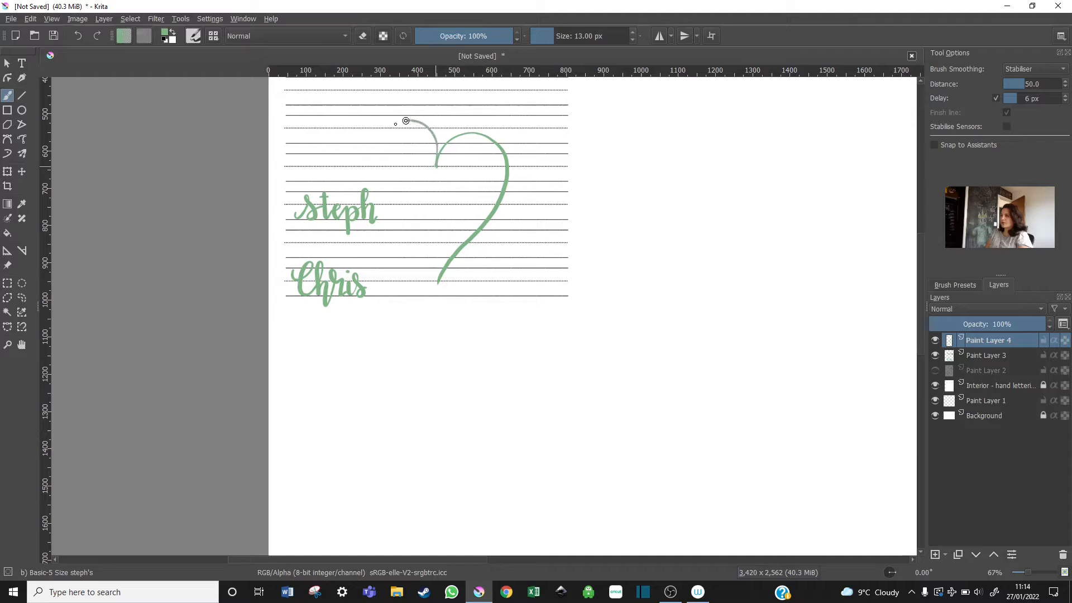
key("ctrl+z")
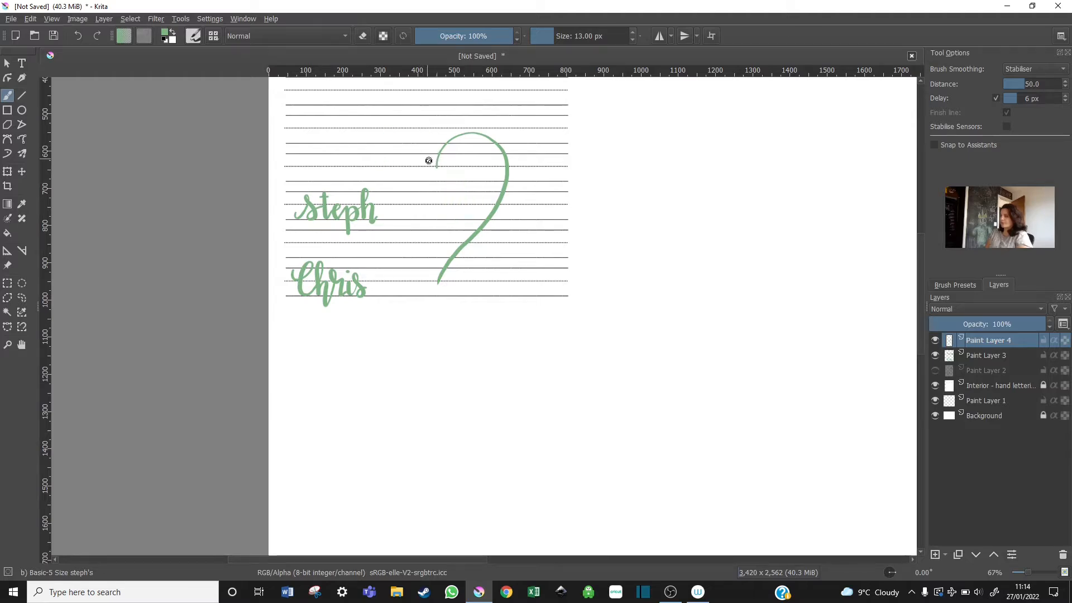
Paint the left half of the heart in light green and close its bottom tip
mouse_move(436, 167)
left_mouse_down()
mouse_move(423, 137)
mouse_move(395, 132)
mouse_move(375, 143)
mouse_move(375, 197)
left_mouse_up()
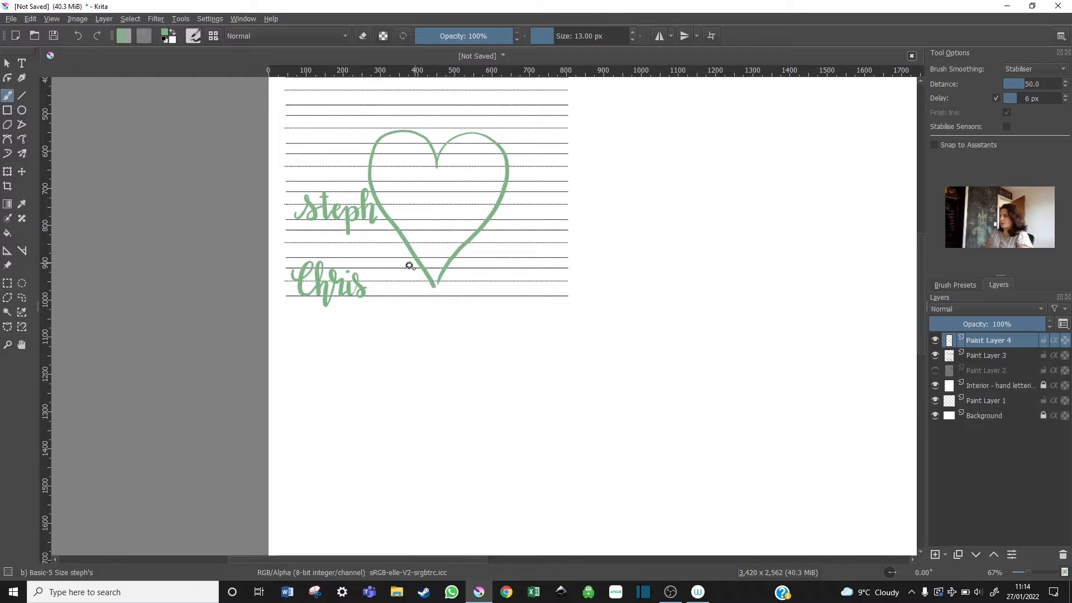
left_click_drag(439, 280, 435, 287)
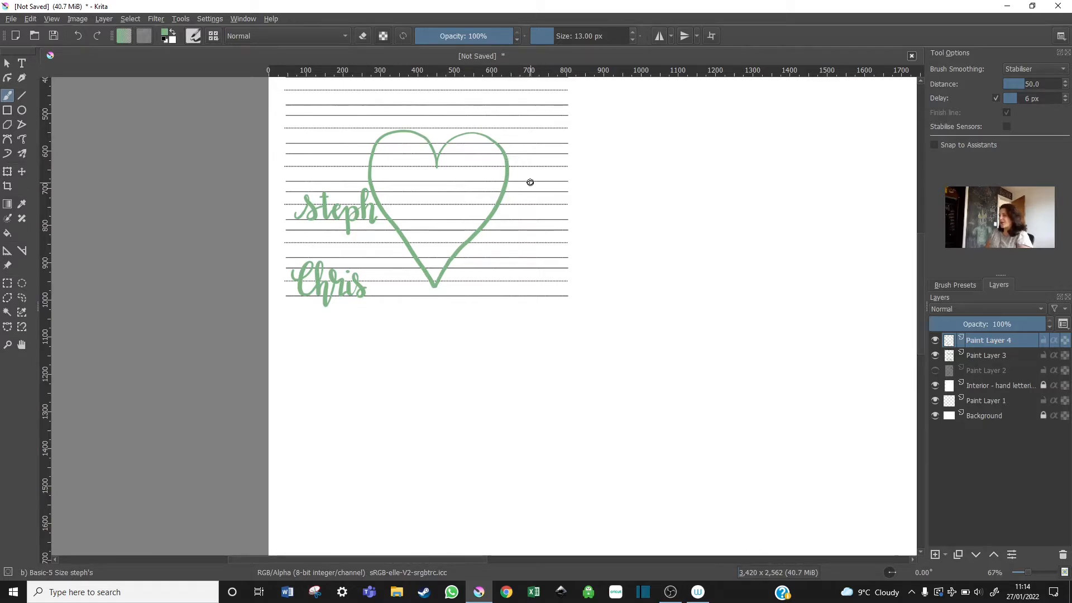
On Paint Layer 3, select the upper name with a freehand outline and move it into the upper part of the heart
left_click(989, 356)
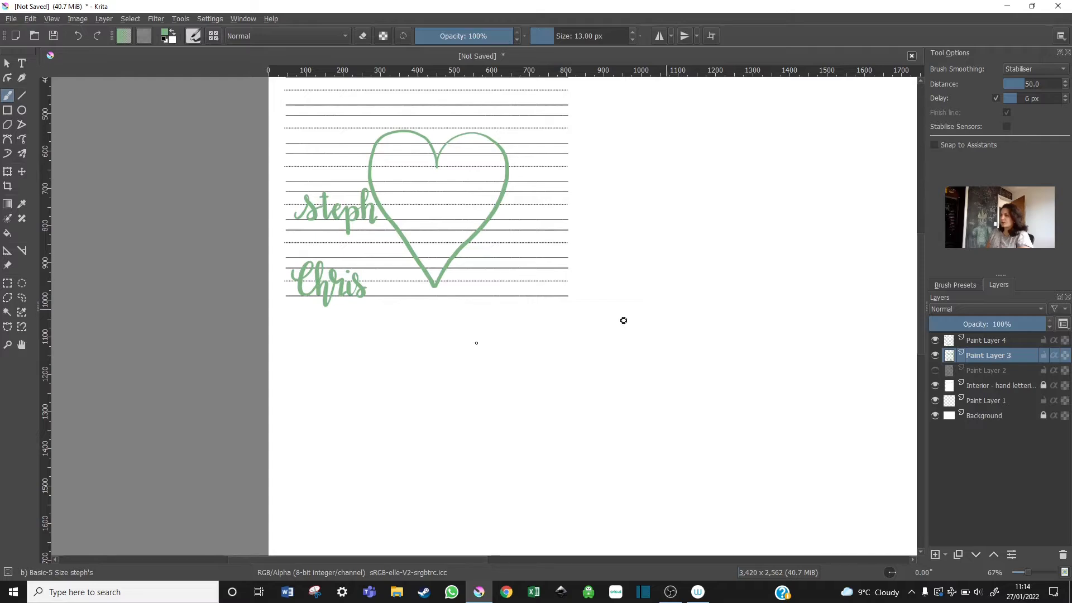
scroll(397, 357, "up", 2)
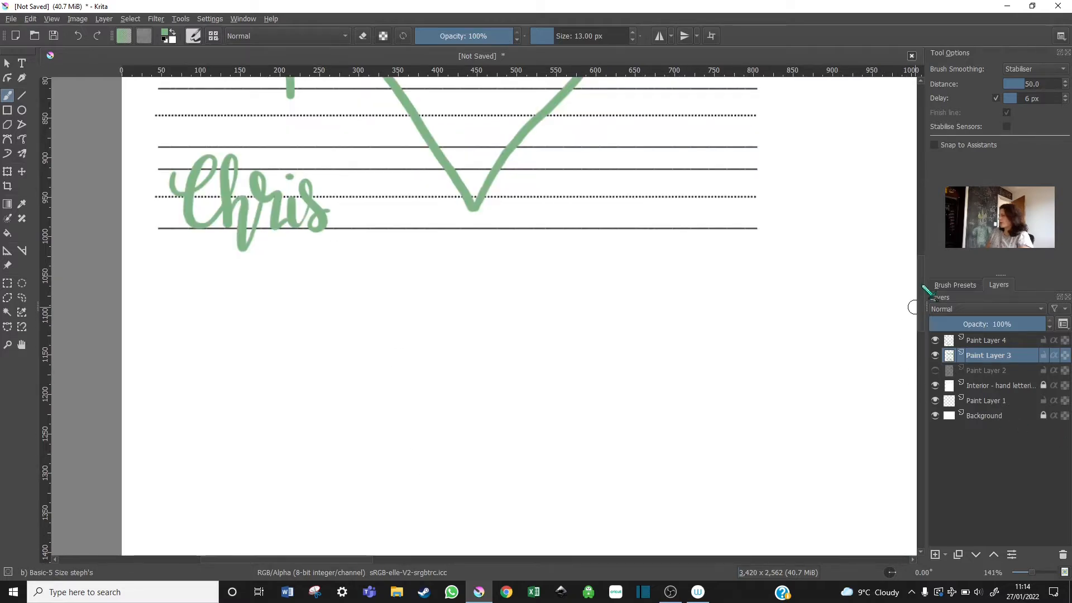
left_click_drag(921, 293, 927, 256)
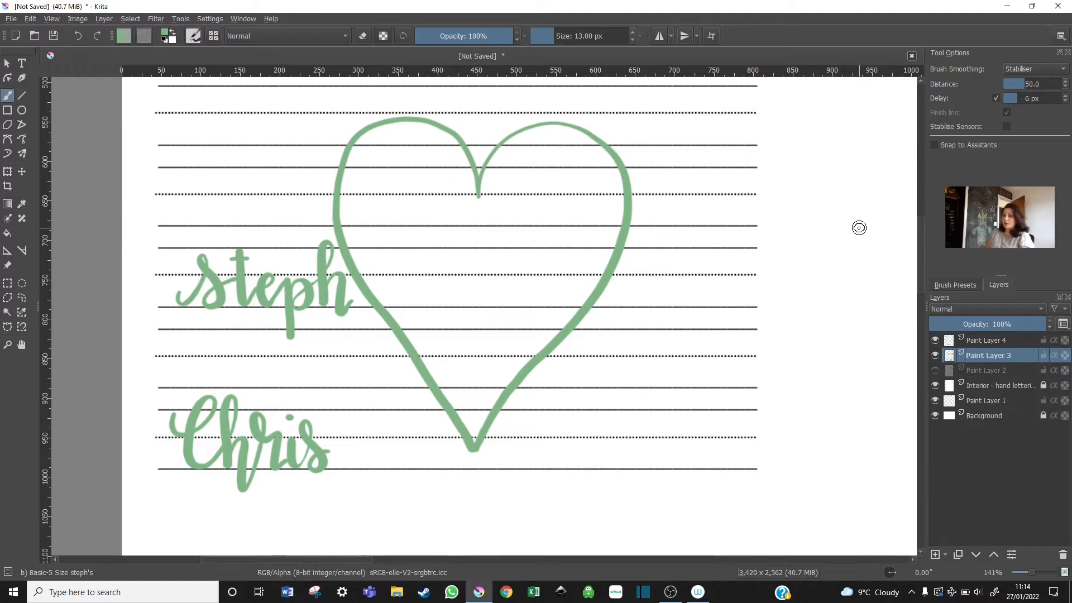
left_click(22, 298)
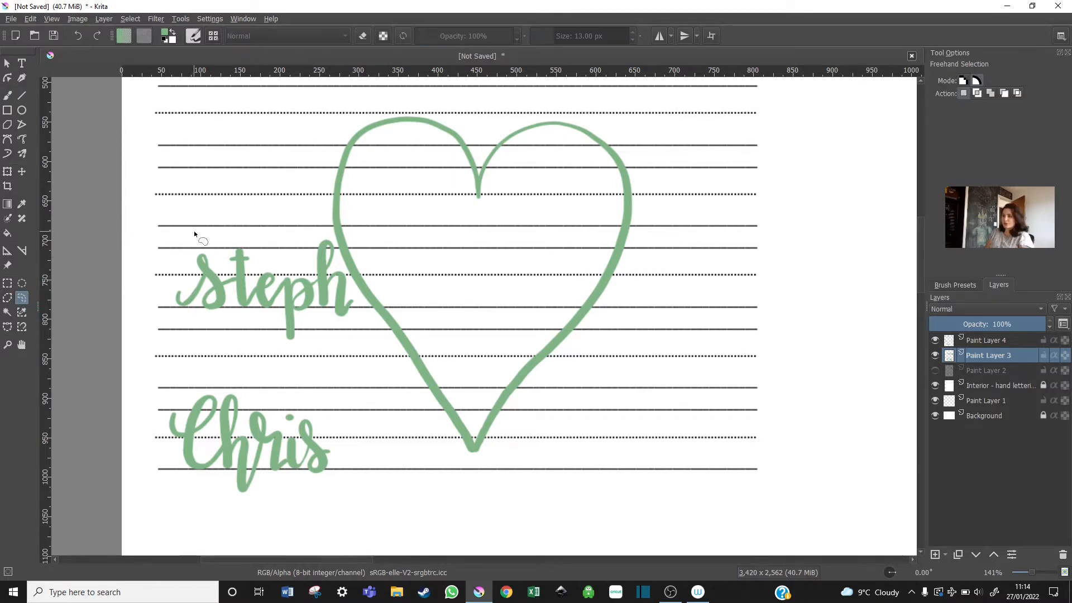
mouse_move(257, 352)
left_mouse_down()
mouse_move(317, 353)
mouse_move(364, 317)
left_mouse_up()
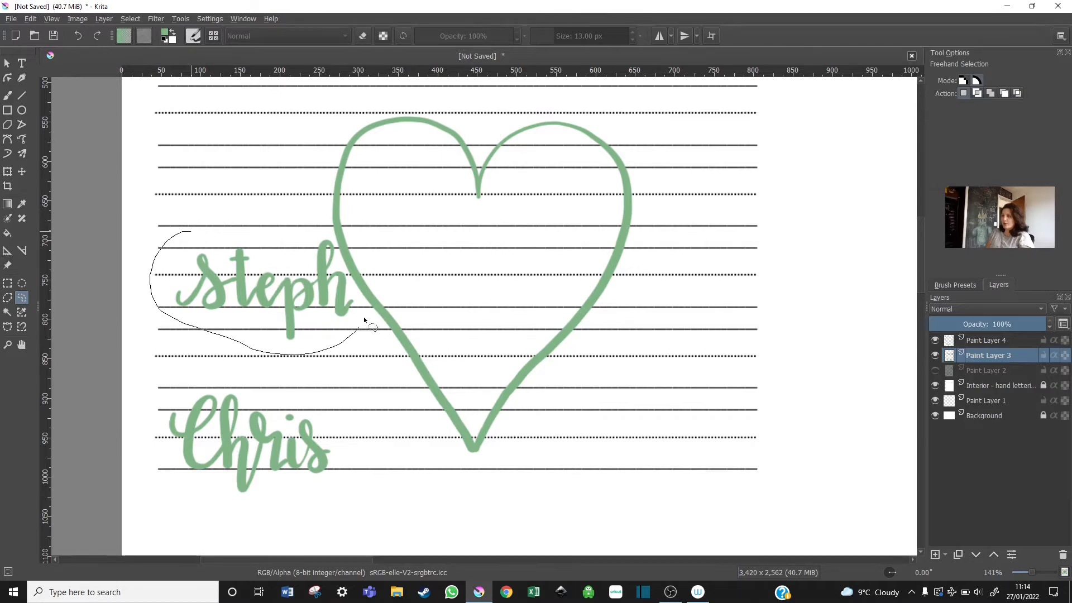
left_click_drag(216, 224, 191, 230)
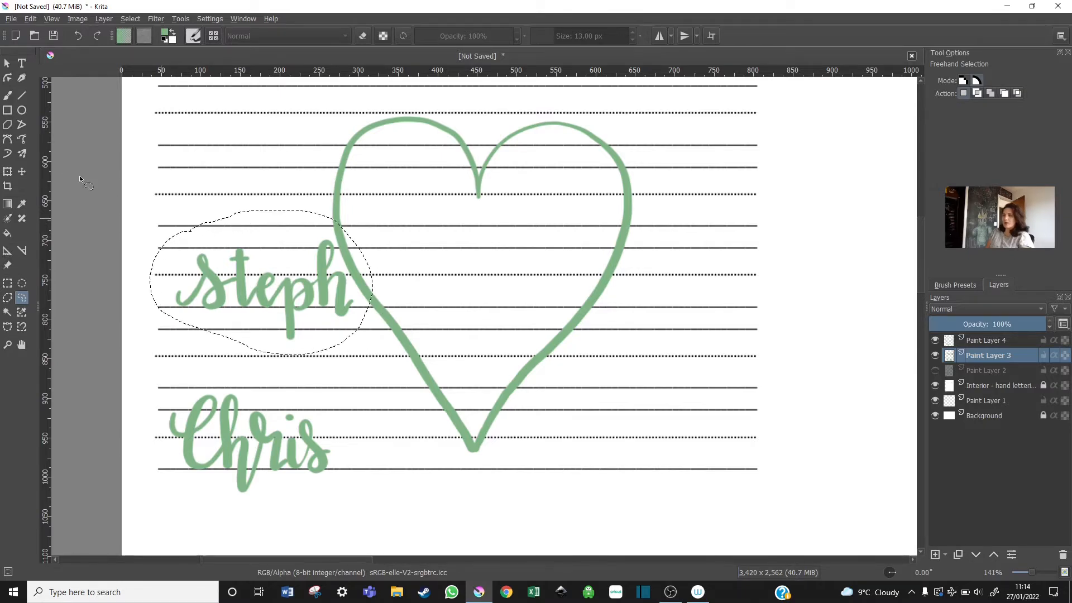
left_click(21, 172)
left_click_drag(302, 301, 455, 246)
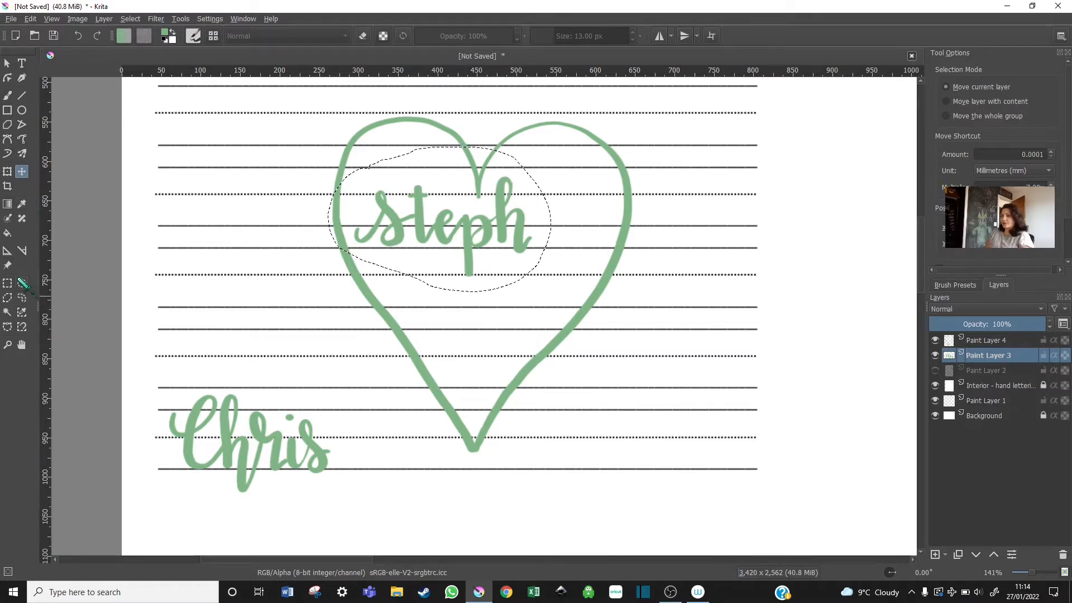
Select the lower name with a freehand outline and move it into the heart, just below the upper name
left_click(22, 298)
mouse_move(150, 420)
left_mouse_down()
mouse_move(277, 377)
mouse_move(333, 414)
mouse_move(353, 455)
mouse_move(331, 494)
mouse_move(228, 514)
mouse_move(159, 457)
mouse_move(151, 424)
left_mouse_up()
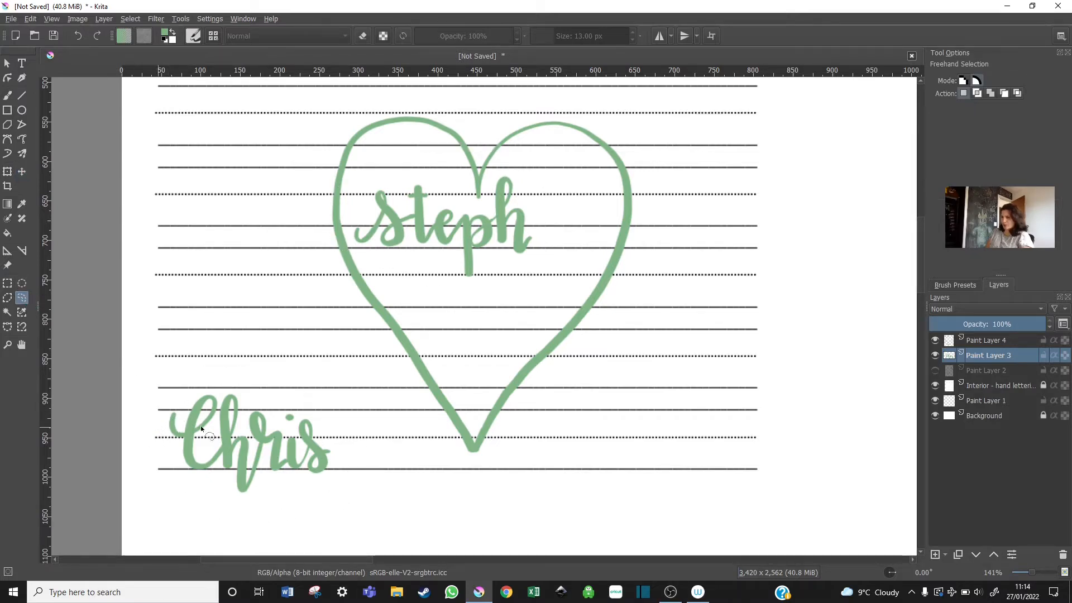
left_click(21, 171)
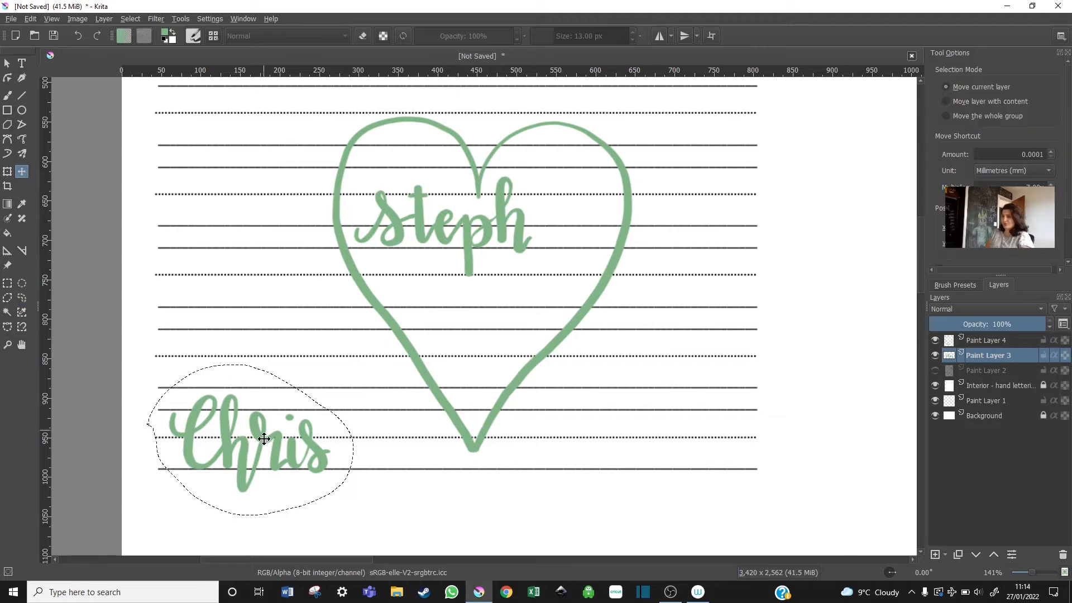
left_click_drag(264, 439, 479, 320)
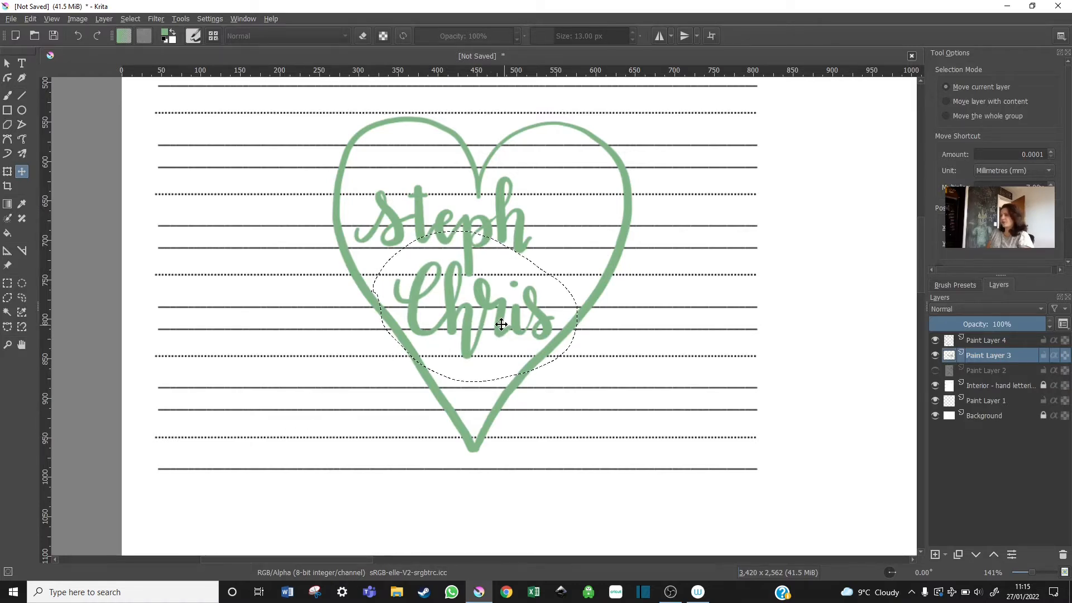
mouse_move(501, 324)
left_mouse_down()
mouse_move(486, 320)
mouse_move(500, 322)
left_mouse_up()
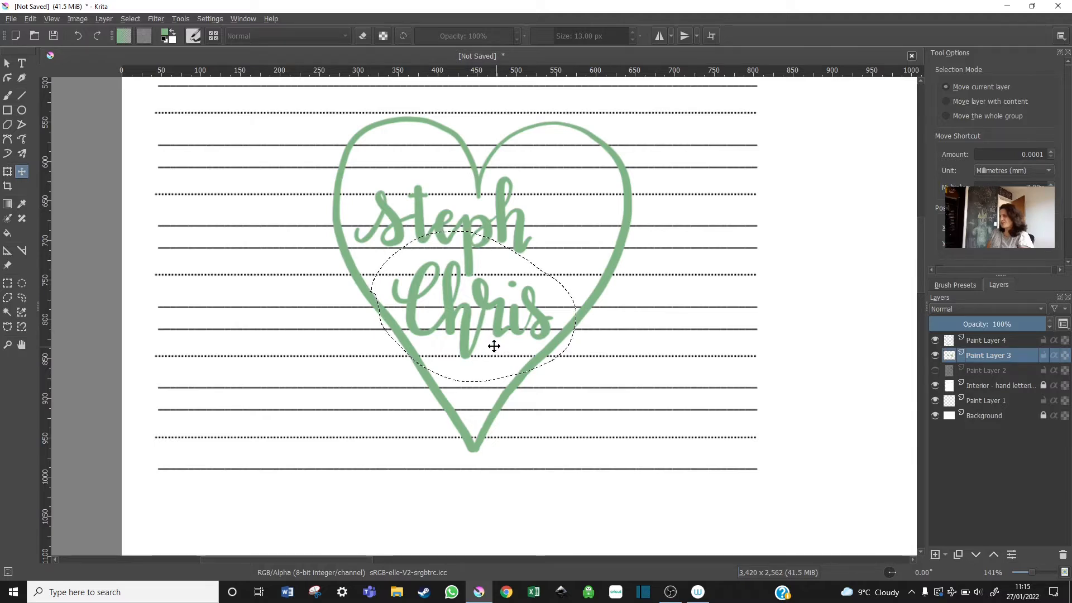
Select both names together with a freehand outline and shift them slightly upwards inside the heart
left_click(23, 298)
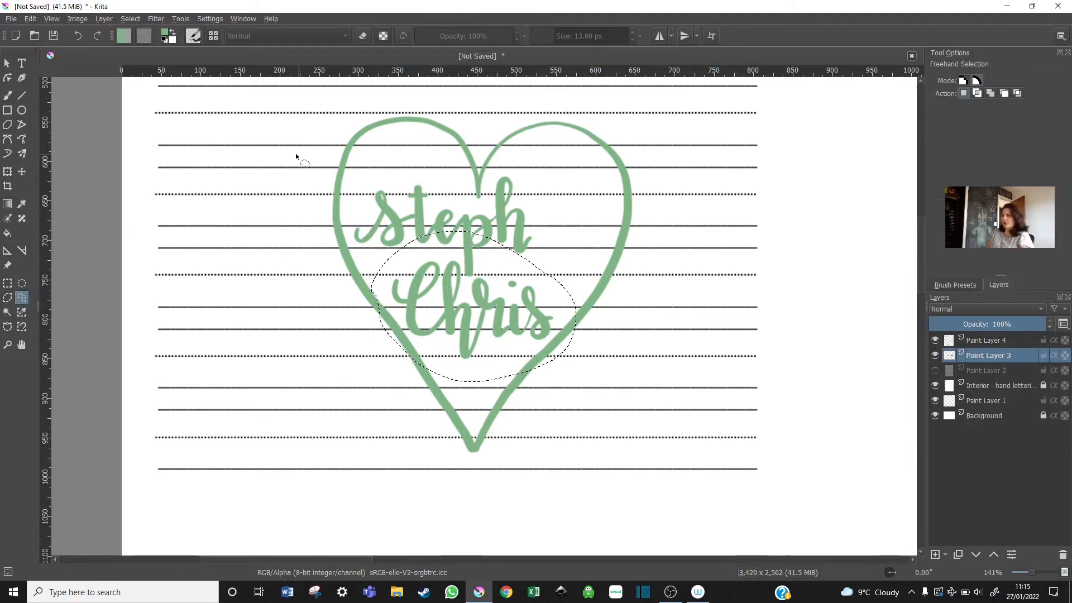
mouse_move(281, 166)
left_mouse_down()
mouse_move(458, 173)
mouse_move(599, 212)
left_mouse_up()
mouse_move(305, 222)
left_mouse_down()
mouse_move(432, 167)
mouse_move(519, 160)
mouse_move(581, 211)
mouse_move(565, 356)
left_mouse_up()
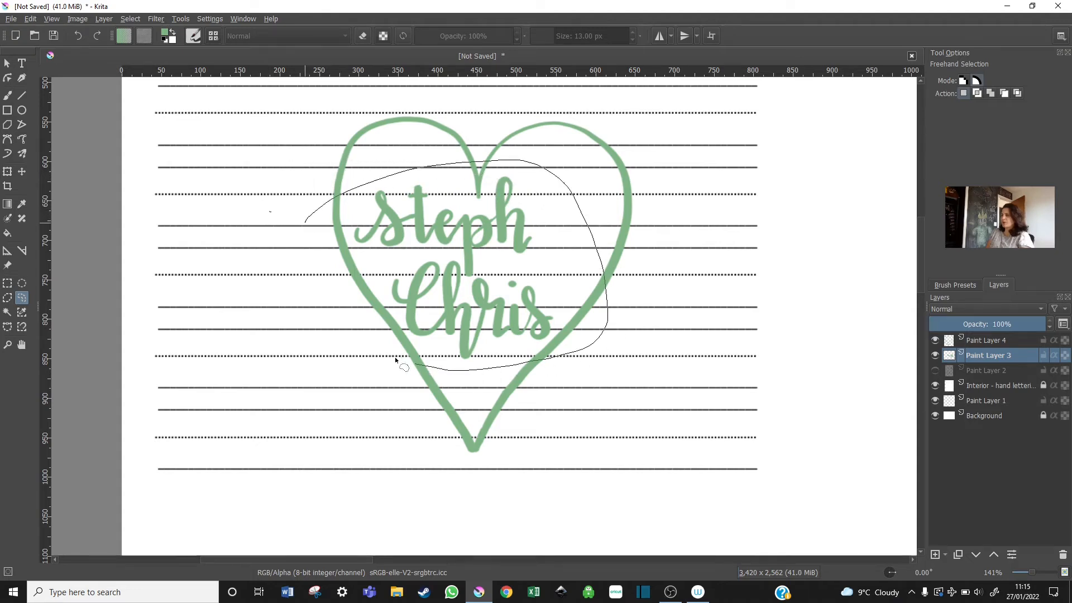
left_click_drag(308, 217, 307, 218)
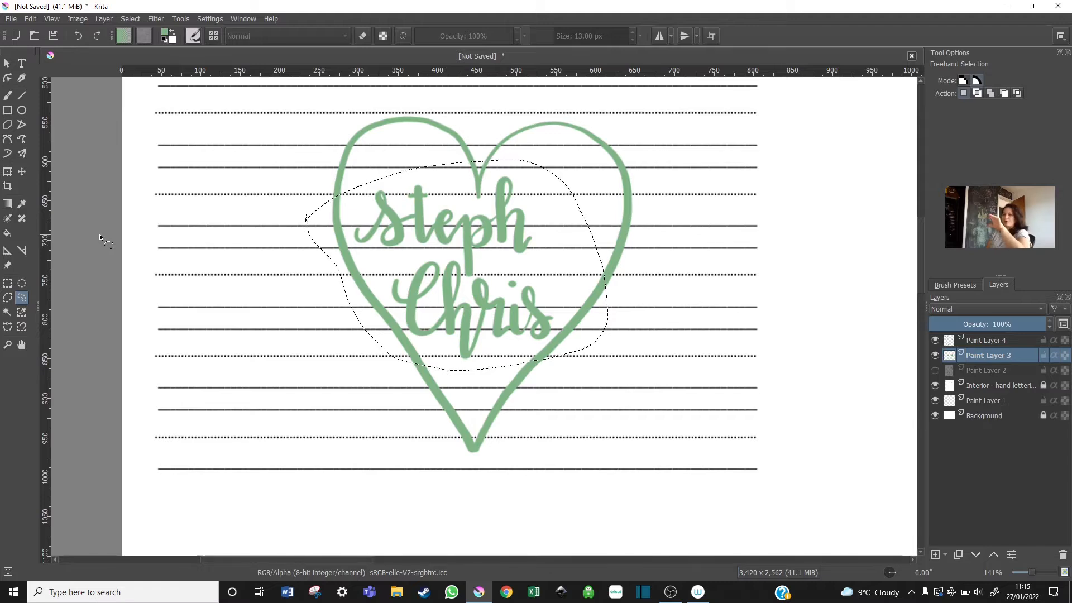
left_click(22, 172)
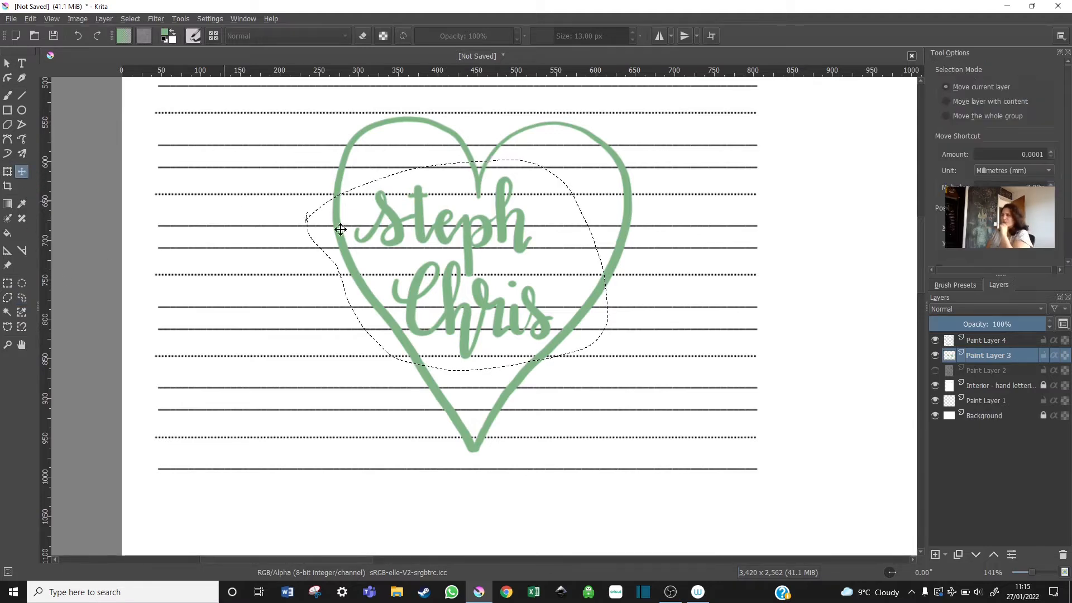
left_click_drag(474, 289, 475, 283)
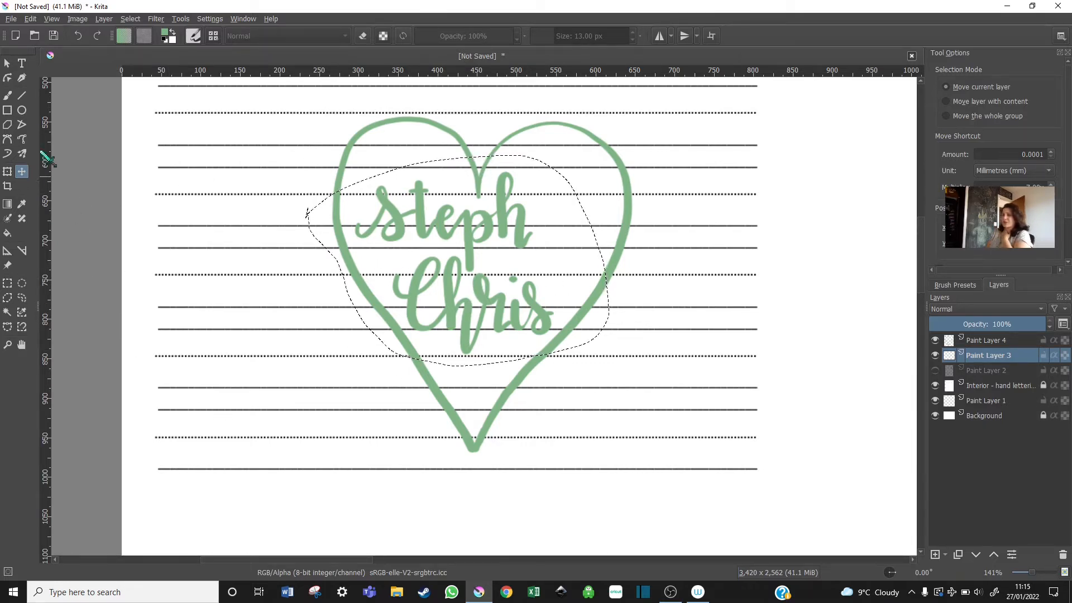
Clear the selection around the names and paint a light green ampersand on the guide lines to the right of the heart
left_click(7, 95)
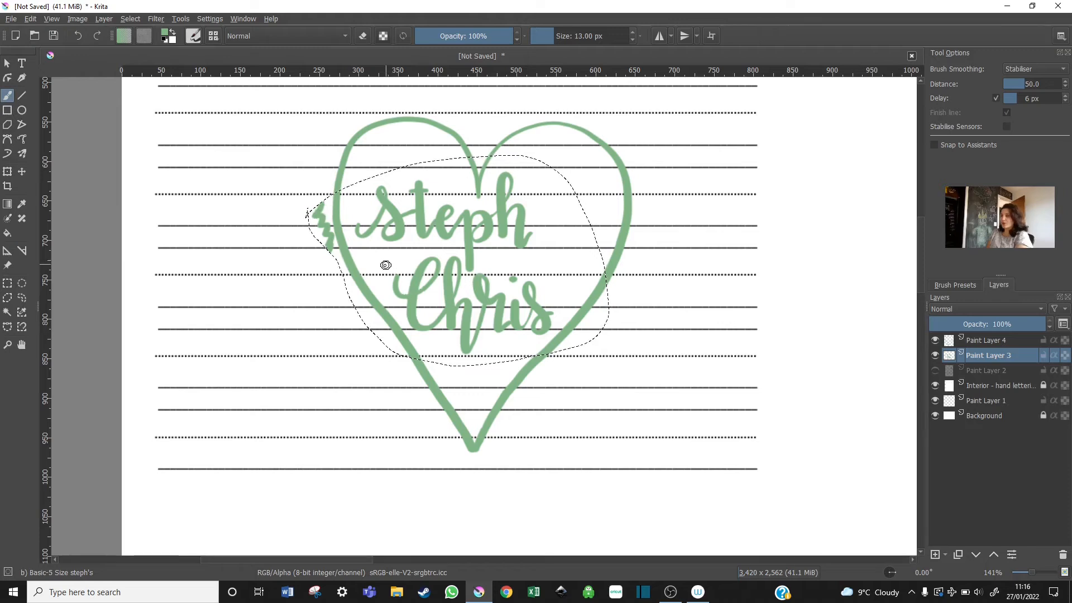
left_click(22, 298)
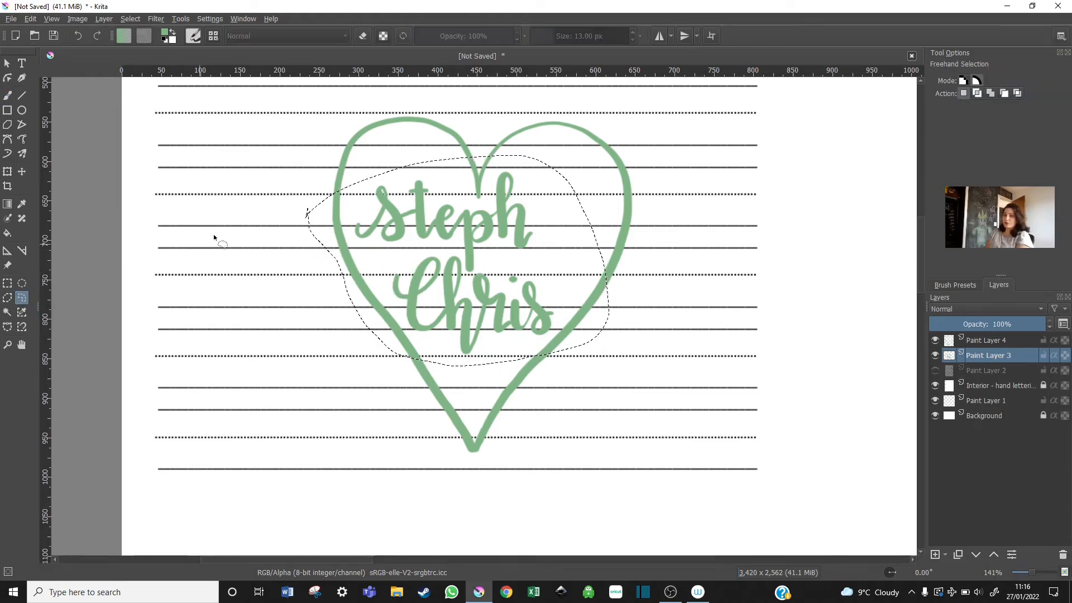
left_click(212, 231)
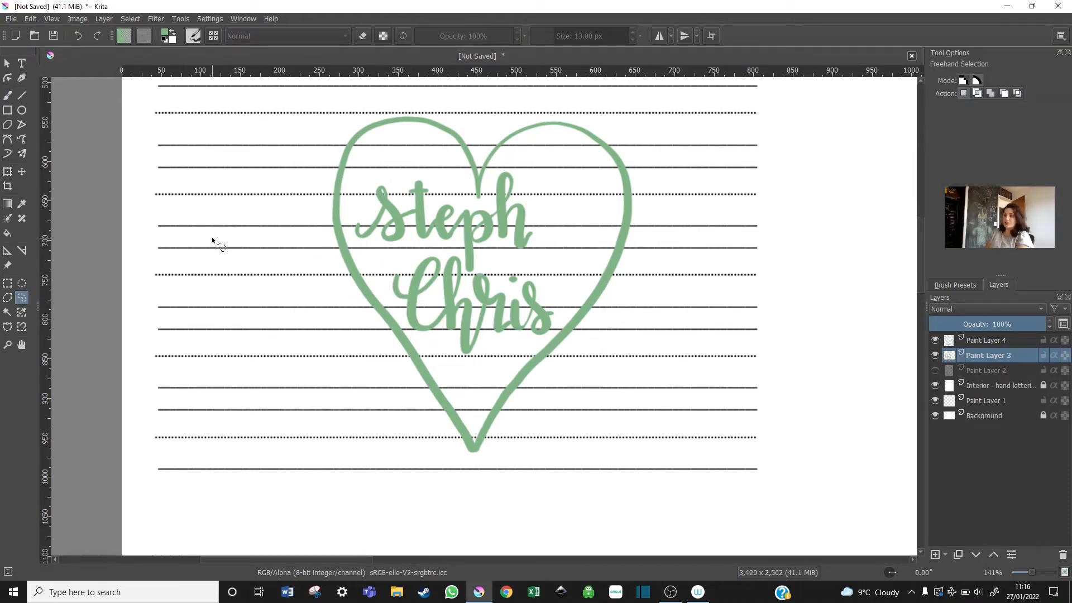
left_click(8, 95)
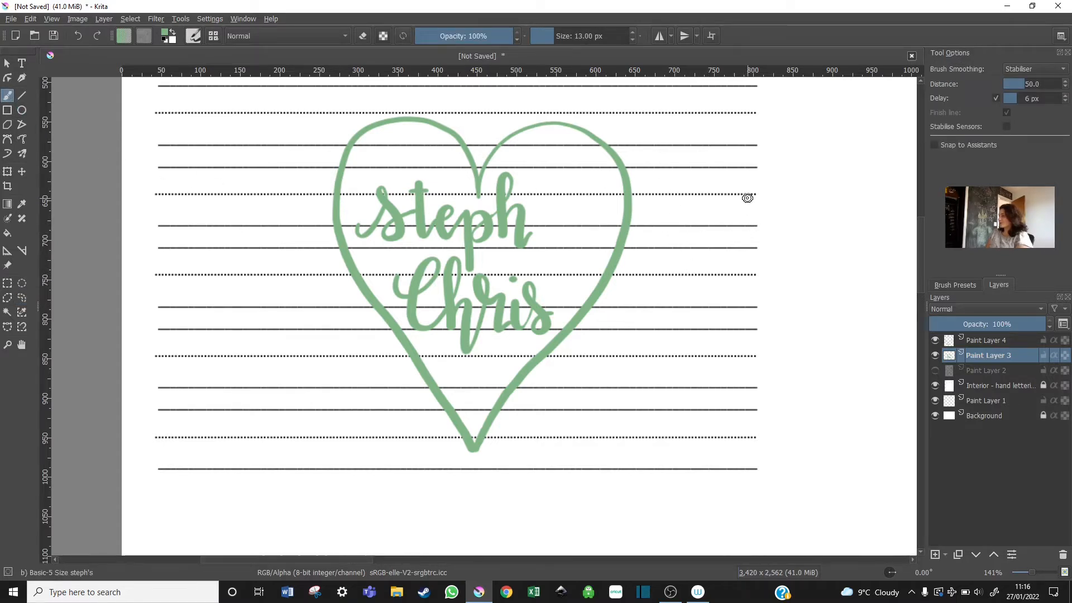
mouse_move(749, 205)
left_mouse_down()
mouse_move(742, 220)
mouse_move(715, 201)
mouse_move(735, 192)
mouse_move(727, 205)
mouse_move(747, 227)
mouse_move(759, 217)
left_mouse_up()
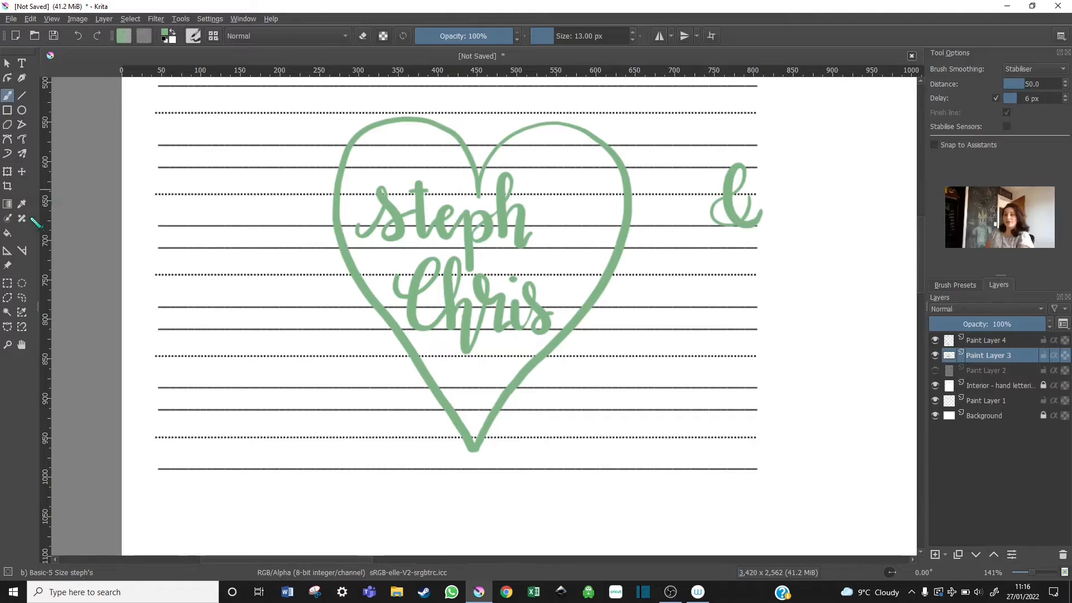
Select the ampersand beside the heart with a rectangular selection and scale it down from its upper-left corner
left_click(7, 283)
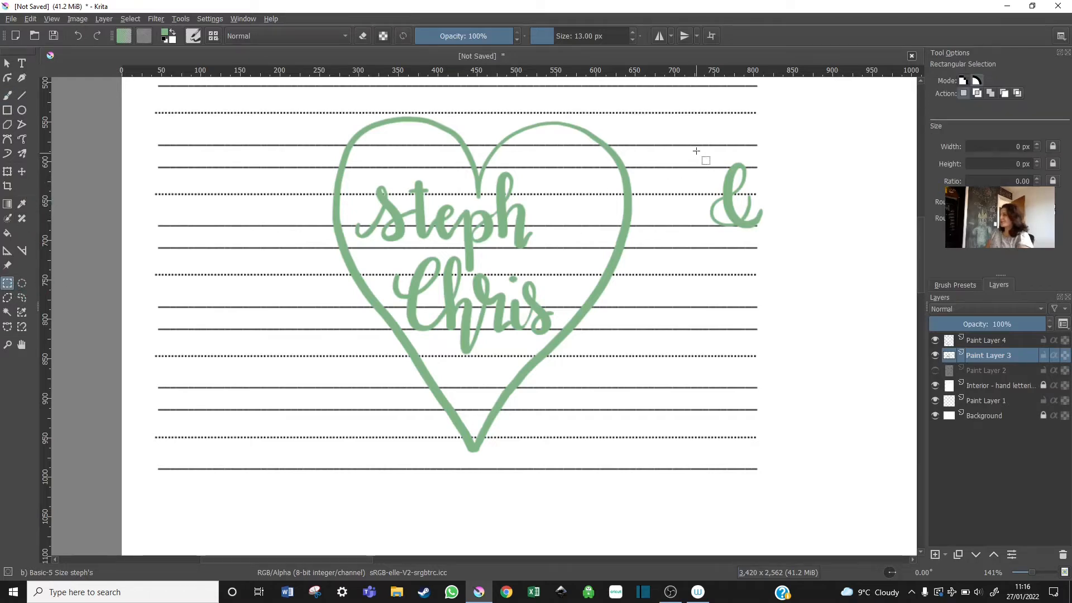
left_click_drag(696, 151, 776, 244)
key("ctrl+t")
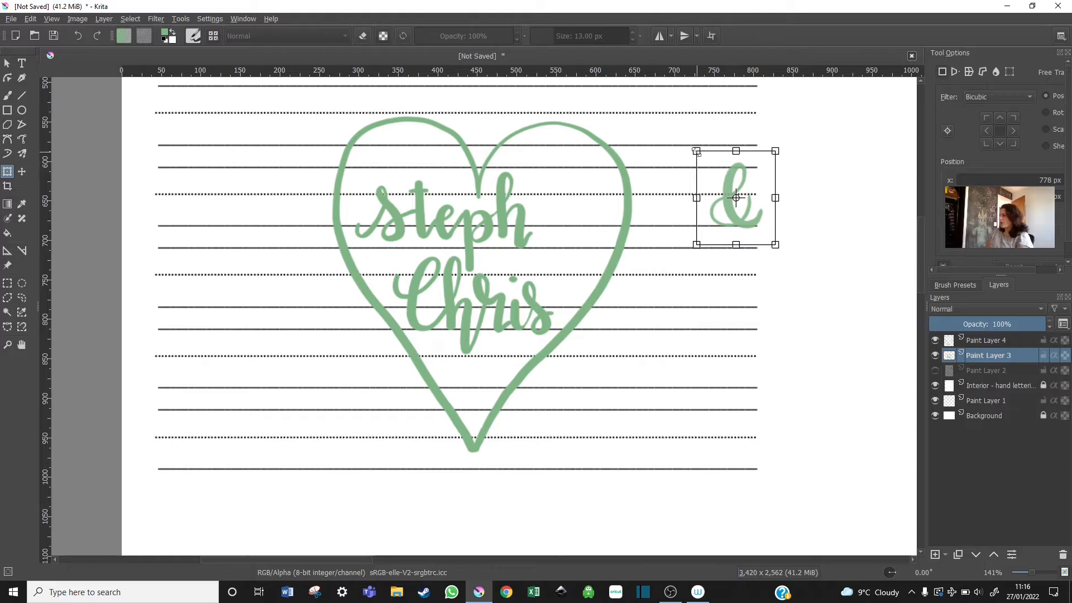
left_click_drag(696, 151, 717, 184)
mouse_move(750, 217)
left_mouse_down()
mouse_move(726, 215)
mouse_move(743, 221)
left_mouse_up()
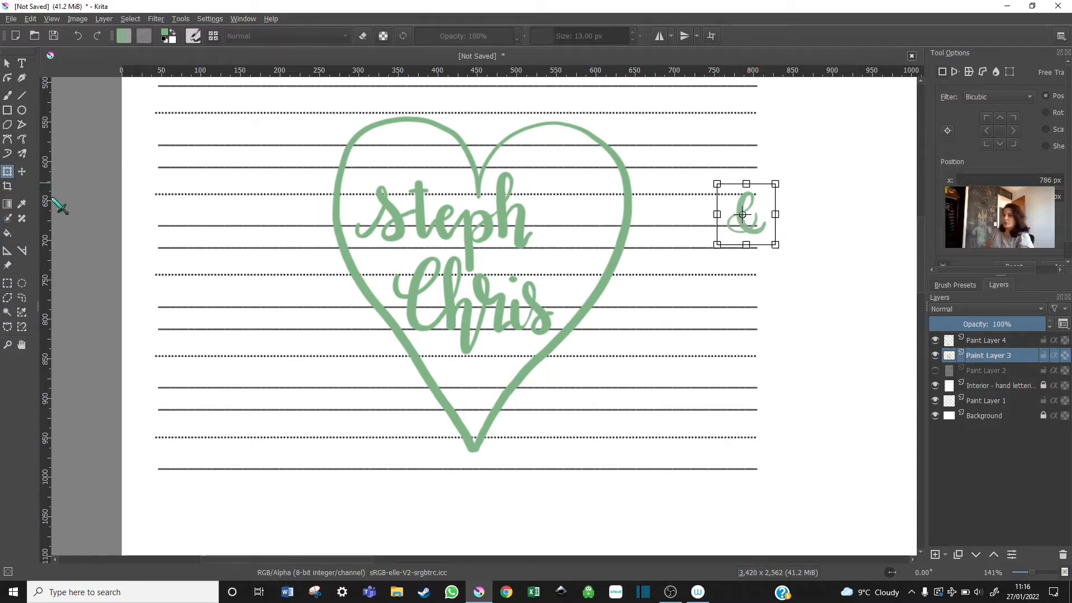
Move the reduced ampersand inside the heart to the right of the two names and clear its selection
left_click(22, 171)
left_click_drag(746, 218, 563, 259)
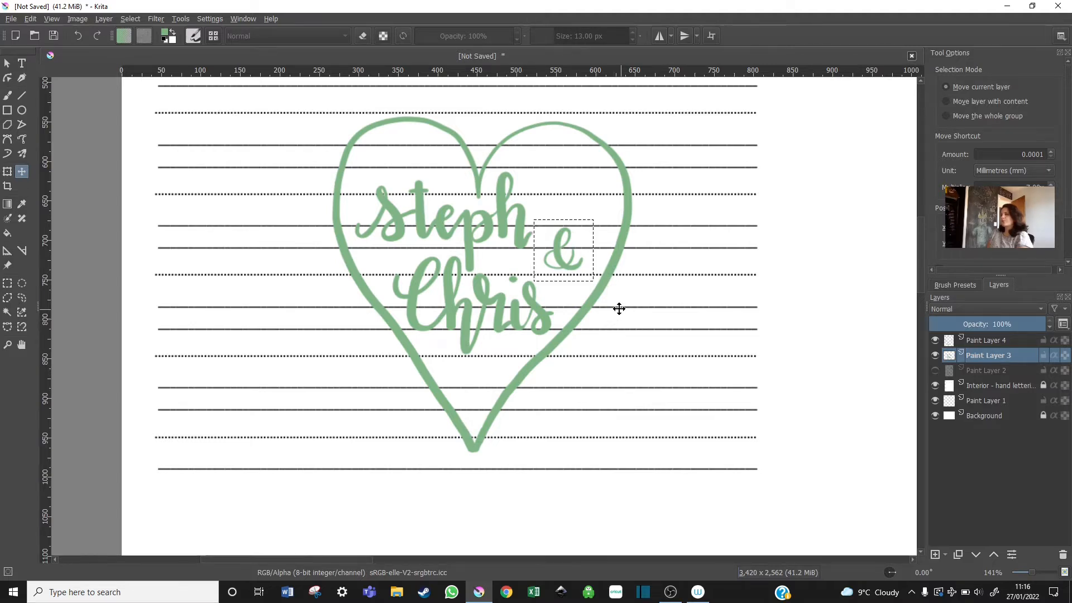
left_click_drag(618, 309, 616, 308)
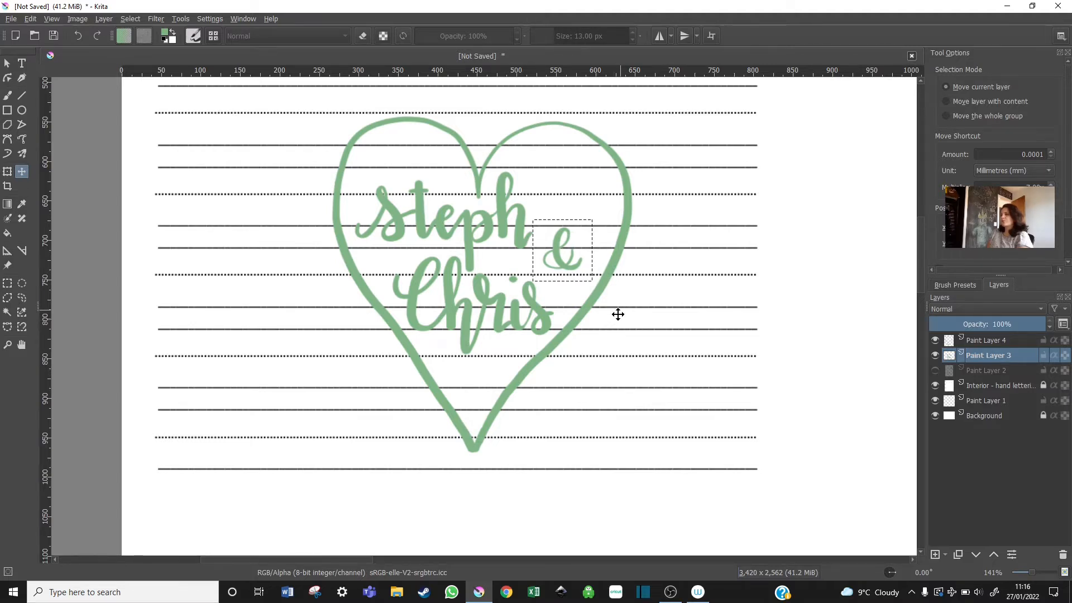
left_click(22, 283)
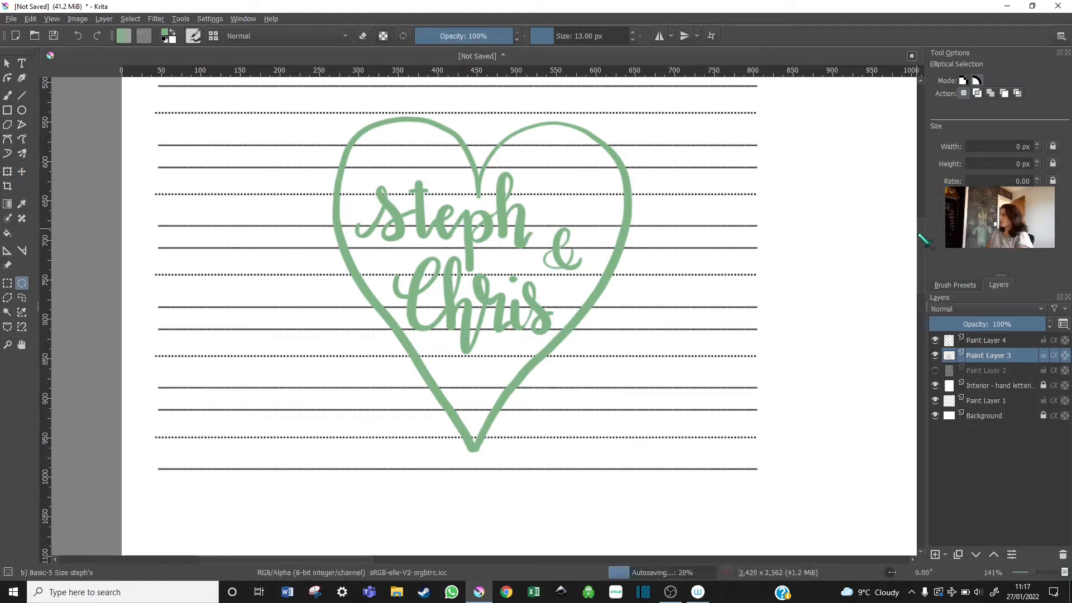
Enlarge the heart on Paint Layer 4 and move it so that it surrounds the lettering more evenly
scroll(924, 240, "down", 1)
scroll(613, 277, "up", 1)
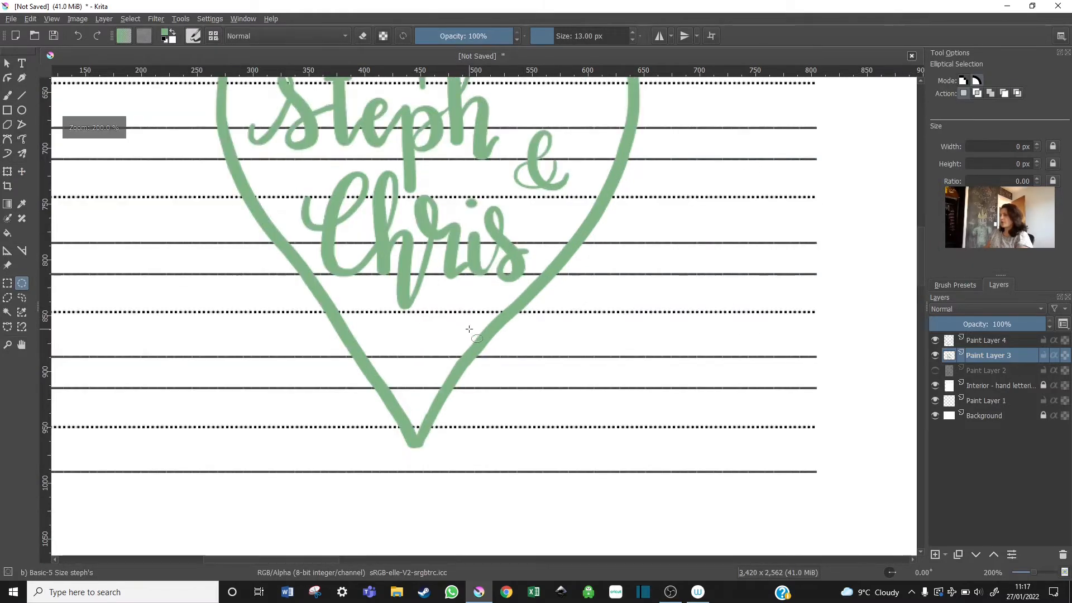
scroll(475, 326, "down", 3)
scroll(469, 330, "down", 1)
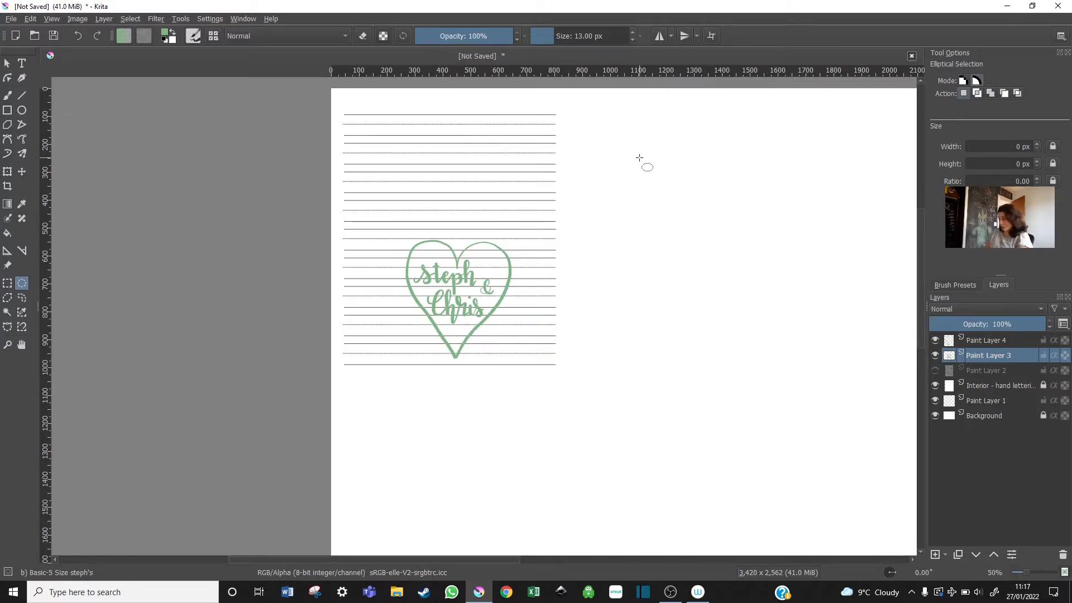
scroll(530, 274, "up", 3)
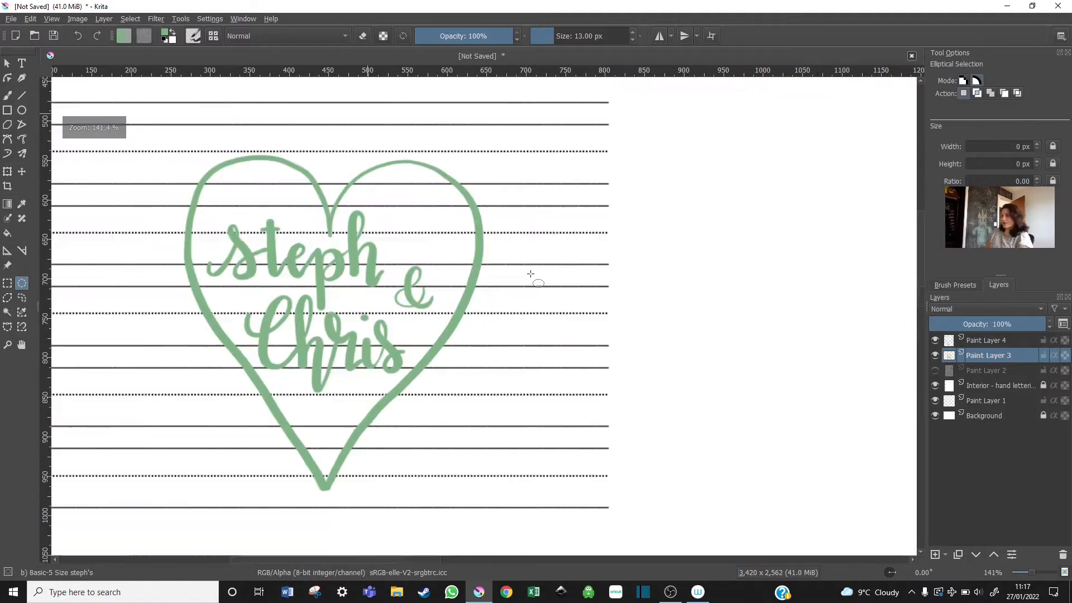
left_click_drag(361, 561, 318, 560)
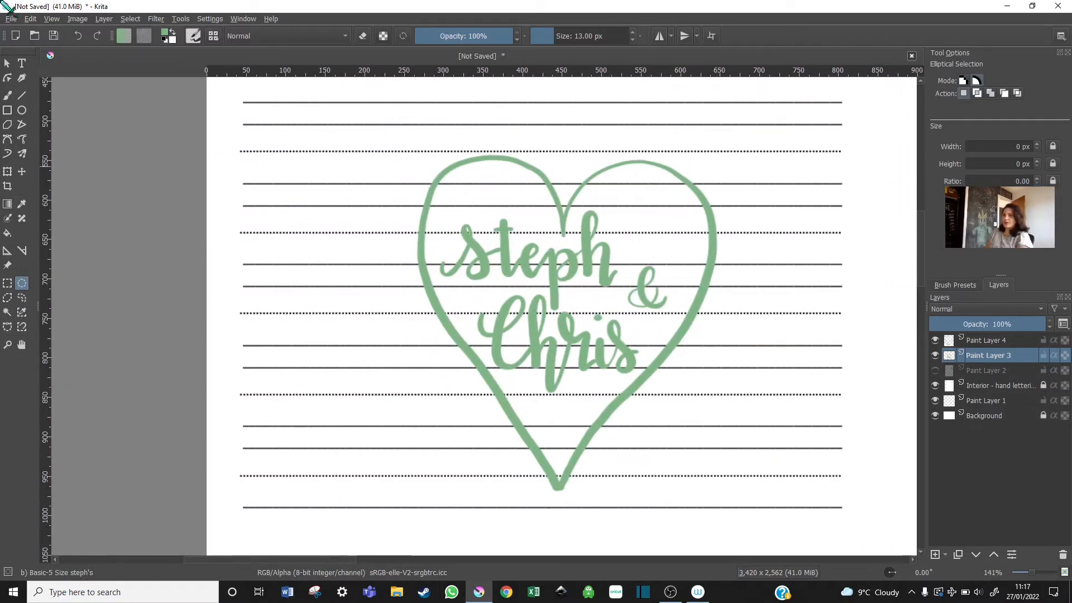
left_click(7, 96)
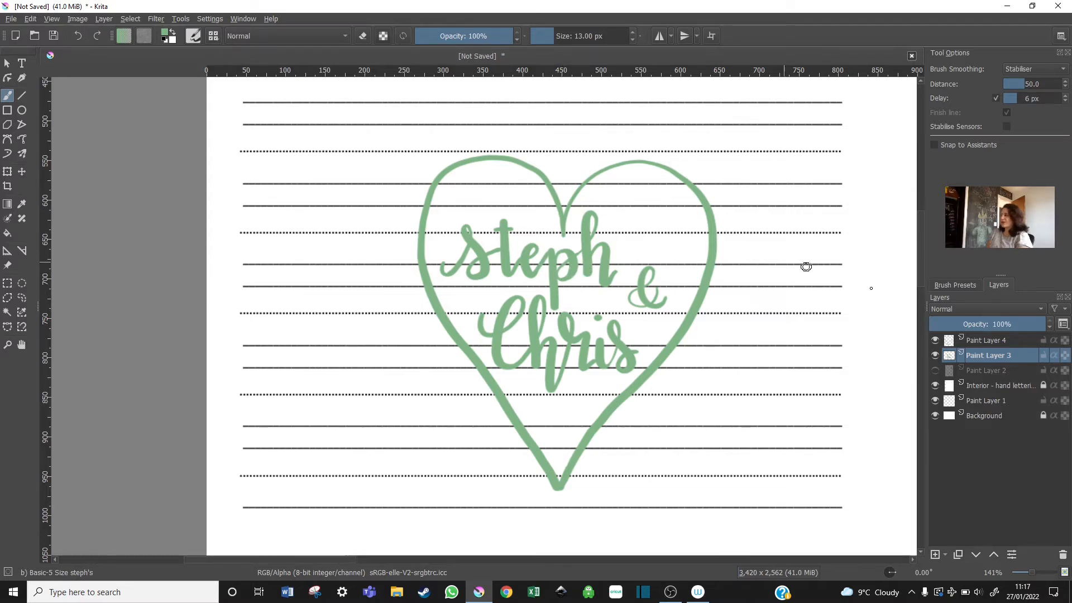
left_click(989, 340)
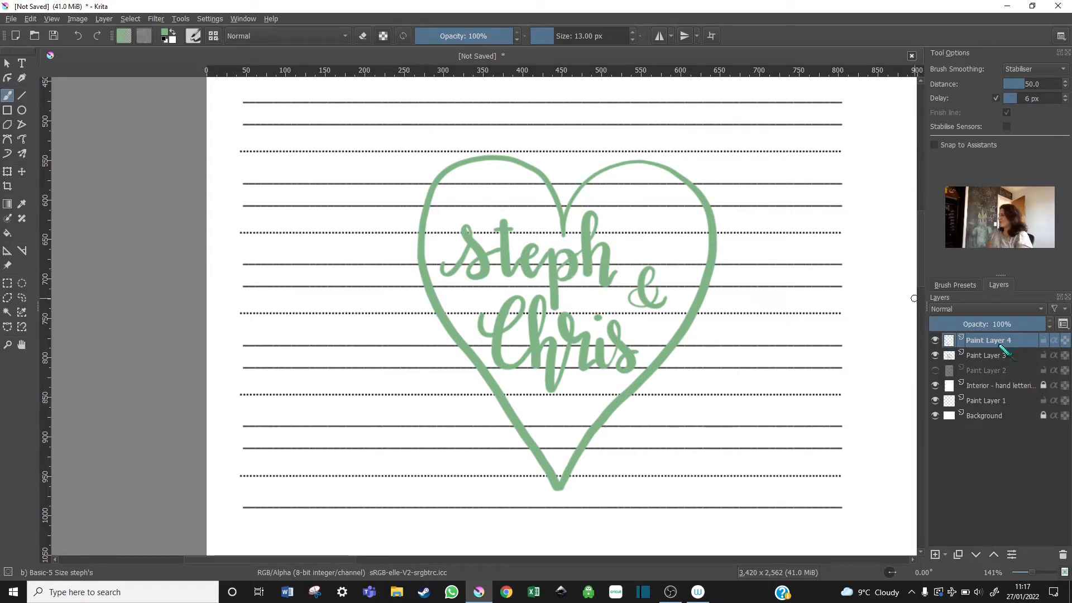
left_click(7, 171)
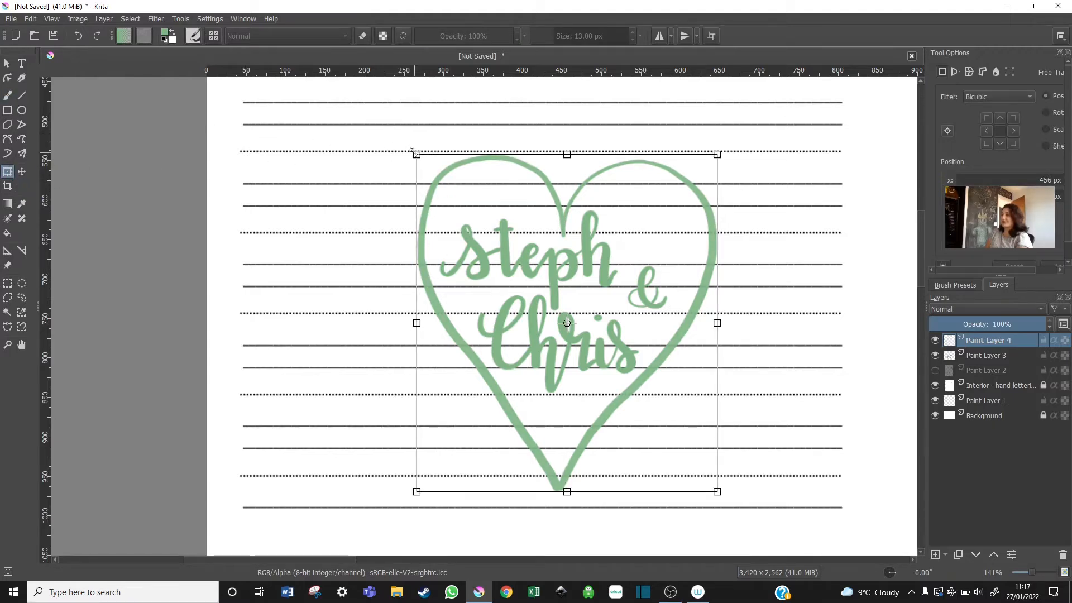
left_click_drag(412, 151, 366, 124)
left_click(22, 171)
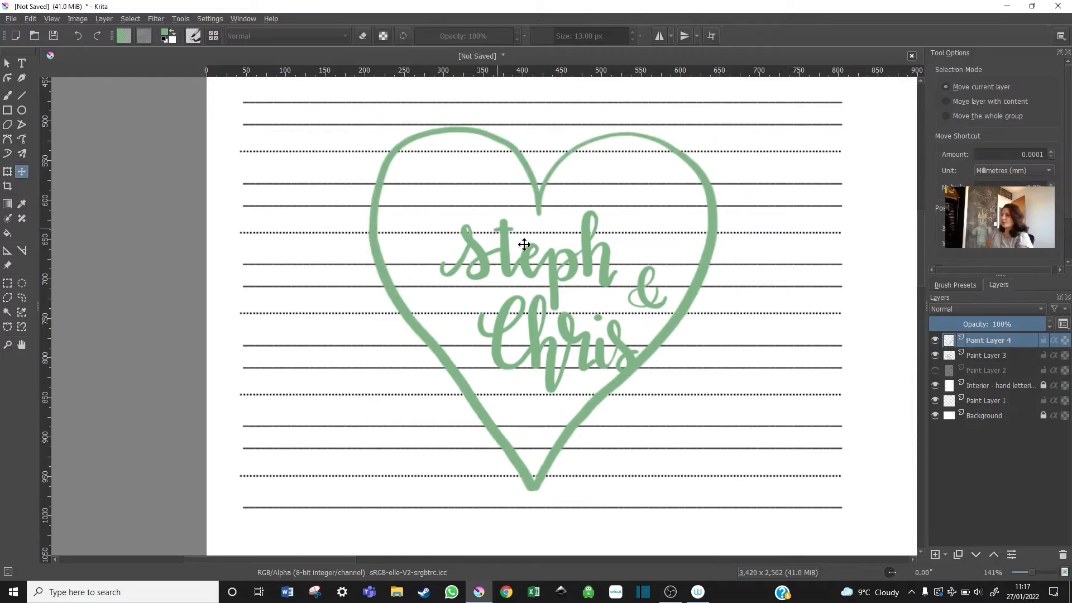
left_click_drag(524, 244, 565, 281)
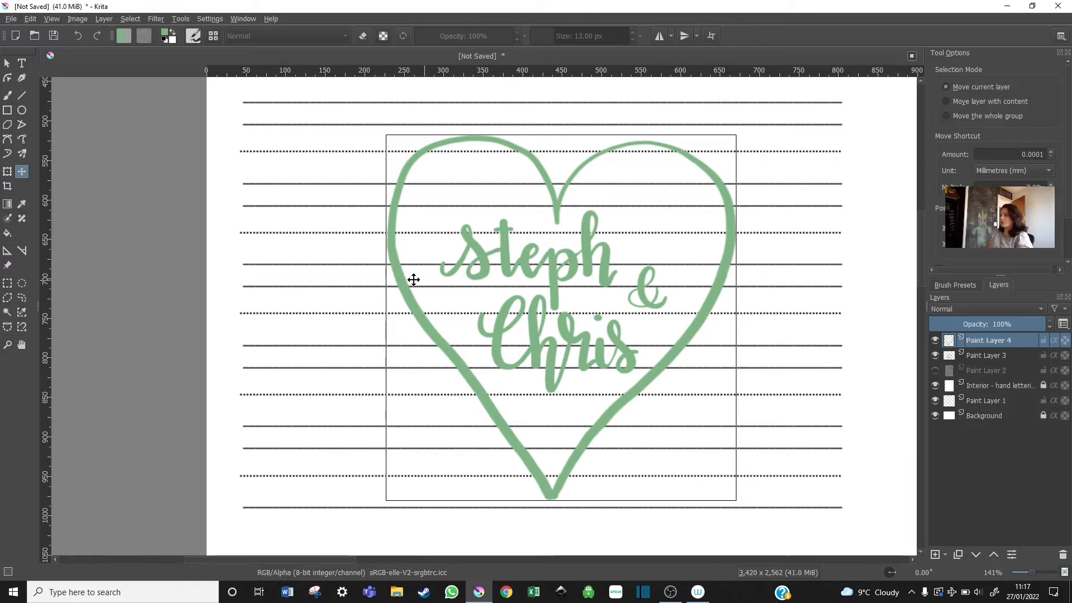
Paint two curling swirls on Paint Layer 4 along the inside of the heart's upper left edge
left_click(8, 96)
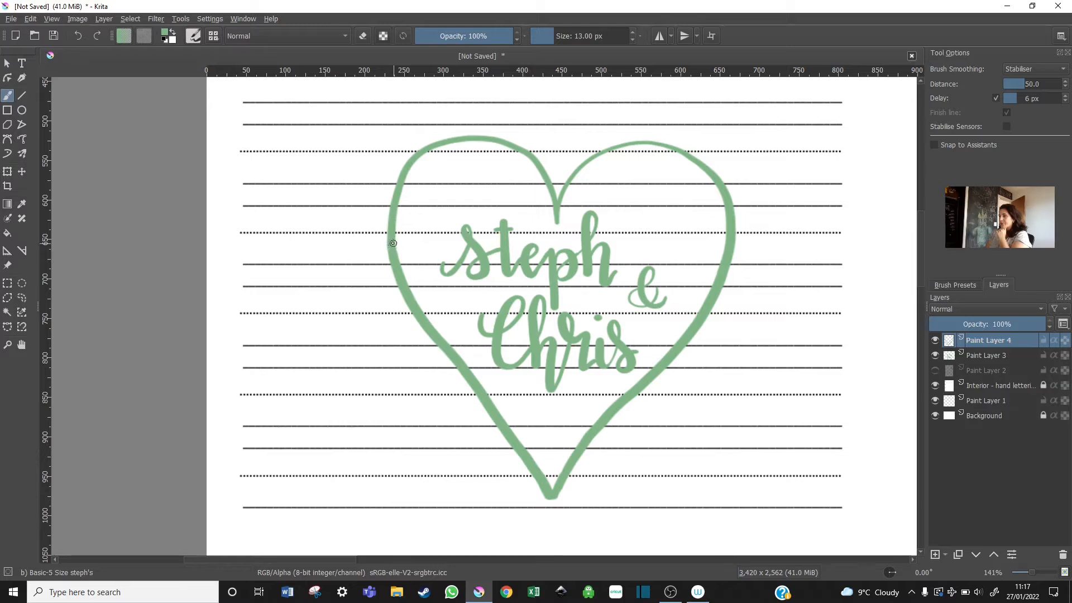
mouse_move(403, 225)
left_mouse_down()
mouse_move(405, 248)
mouse_move(439, 242)
left_mouse_up()
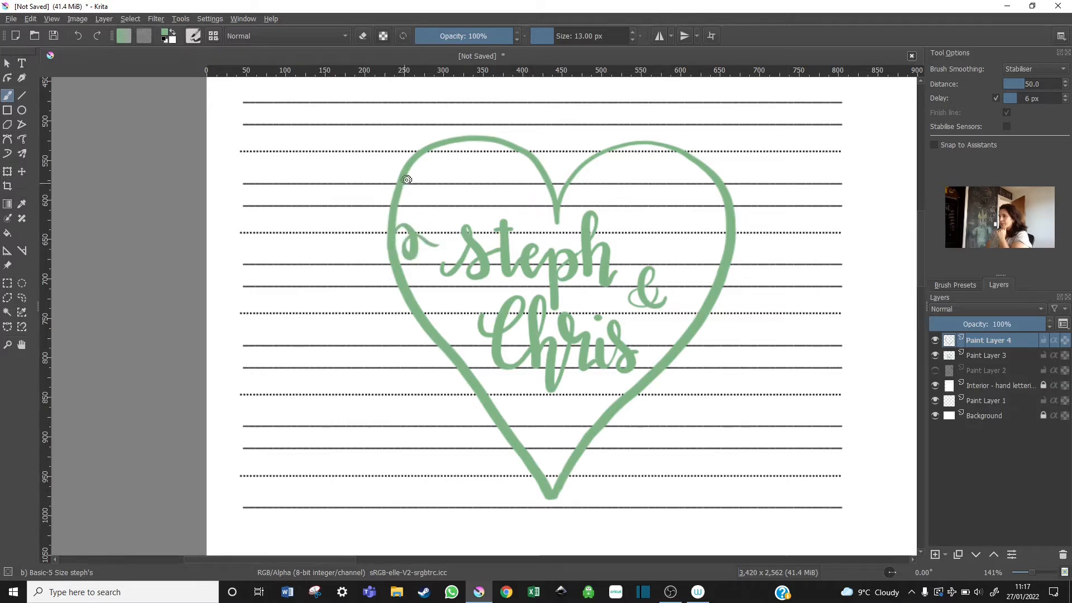
mouse_move(413, 196)
left_mouse_down()
mouse_move(447, 210)
mouse_move(456, 159)
mouse_move(431, 181)
left_mouse_up()
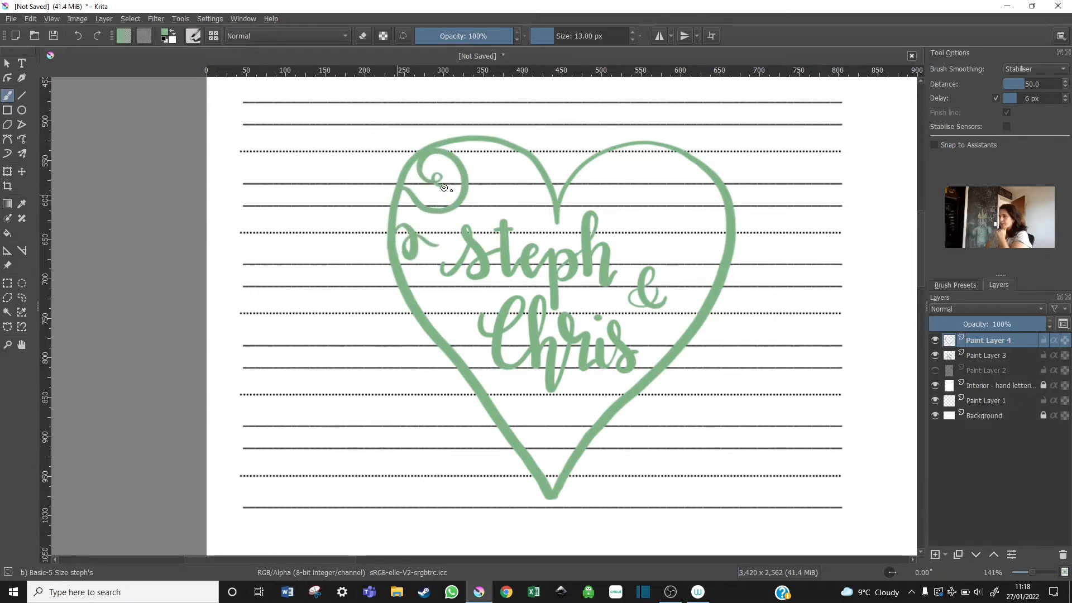
mouse_move(508, 163)
left_mouse_down()
mouse_move(490, 178)
mouse_move(529, 199)
mouse_move(536, 221)
mouse_move(597, 196)
left_mouse_up()
key("ctrl+z")
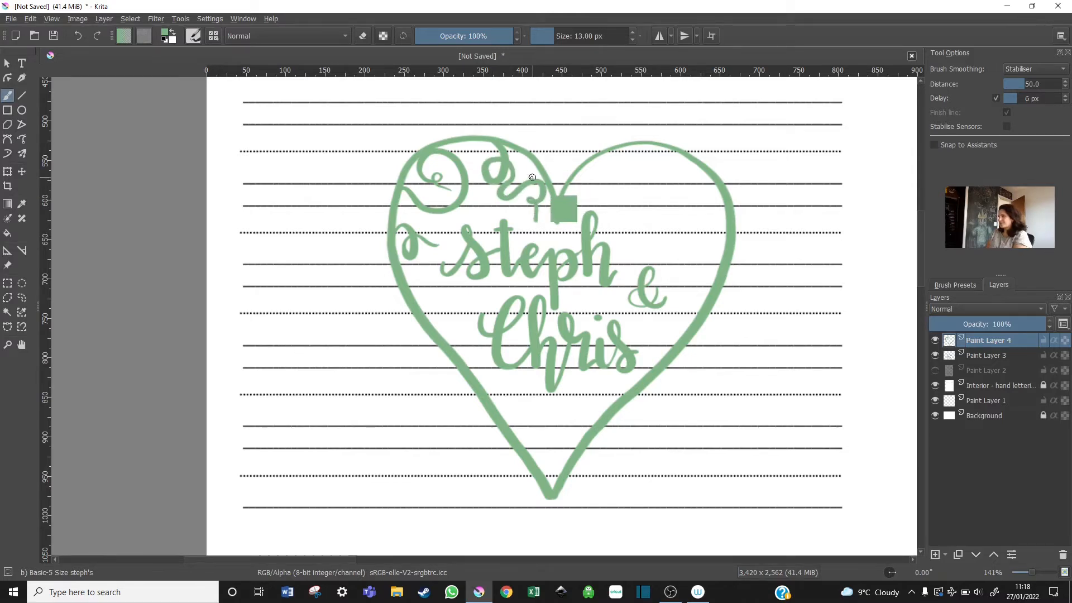
key("ctrl+z")
Paint more curling swirls inside the heart, around the centre notch, right lobe, both lower sides and the bottom tip
mouse_move(486, 139)
left_mouse_down()
mouse_move(481, 173)
mouse_move(527, 158)
mouse_move(516, 179)
mouse_move(524, 202)
mouse_move(541, 188)
mouse_move(529, 189)
mouse_move(555, 215)
mouse_move(575, 177)
mouse_move(596, 189)
left_mouse_up()
mouse_move(642, 145)
left_mouse_down()
mouse_move(631, 181)
mouse_move(663, 157)
mouse_move(665, 185)
mouse_move(632, 159)
mouse_move(664, 183)
mouse_move(662, 158)
mouse_move(655, 171)
mouse_move(695, 214)
mouse_move(664, 205)
mouse_move(668, 228)
left_mouse_up()
key("ctrl+z")
mouse_move(720, 283)
left_mouse_down()
mouse_move(693, 260)
mouse_move(712, 241)
mouse_move(724, 250)
mouse_move(705, 253)
mouse_move(704, 231)
left_mouse_up()
mouse_move(503, 416)
left_mouse_down()
mouse_move(529, 433)
mouse_move(515, 434)
mouse_move(581, 434)
left_mouse_up()
mouse_move(545, 480)
left_mouse_down()
mouse_move(554, 452)
mouse_move(589, 432)
mouse_move(576, 398)
mouse_move(567, 419)
left_mouse_up()
mouse_move(419, 316)
left_mouse_down()
mouse_move(433, 304)
mouse_move(443, 335)
mouse_move(452, 324)
left_mouse_up()
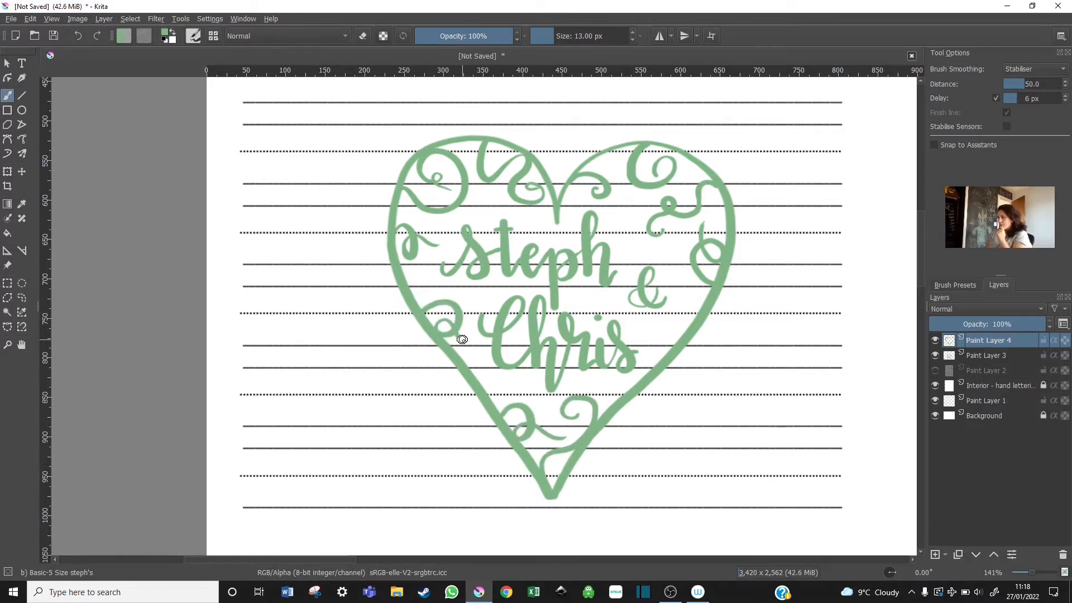
mouse_move(691, 337)
left_mouse_down()
mouse_move(662, 338)
mouse_move(697, 311)
mouse_move(680, 314)
left_mouse_up()
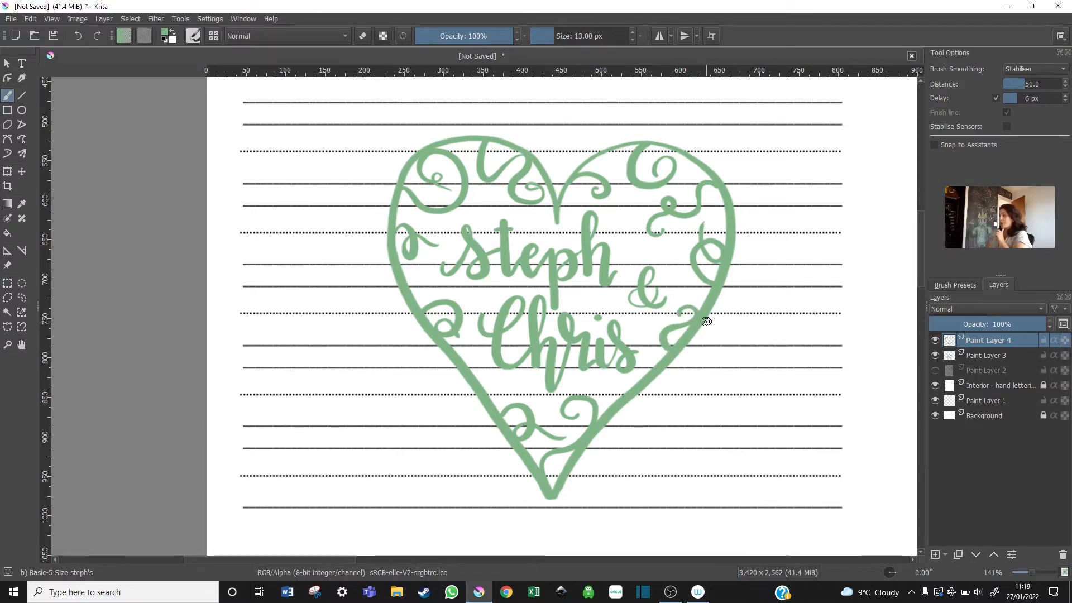
Hide the hand lettering guide layer, Paint Layer 1 and the Background layer
left_click(936, 386)
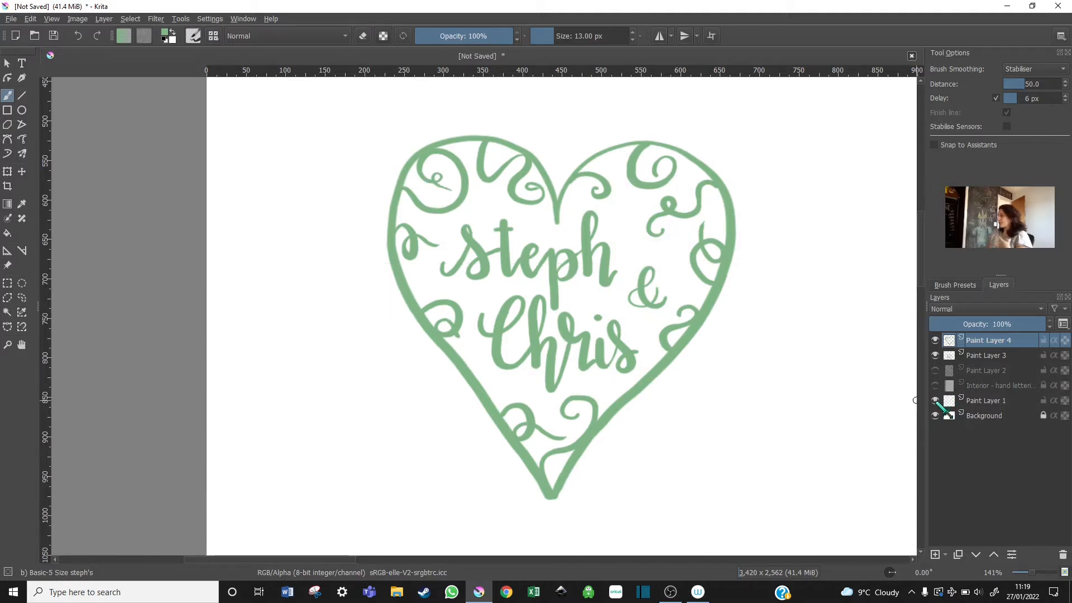
left_click(936, 401)
left_click(935, 416)
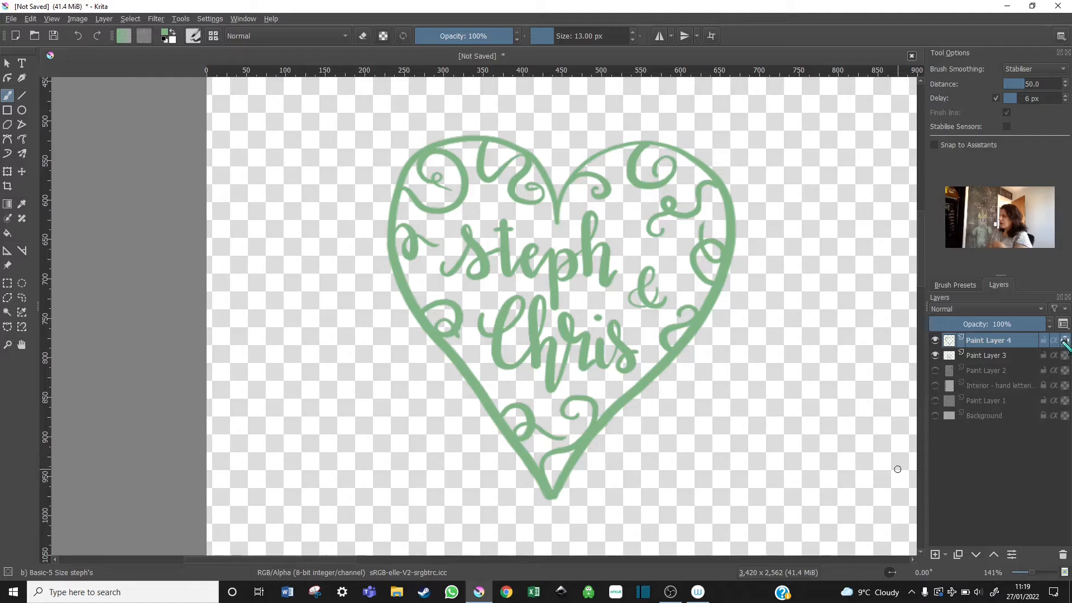
Lock the transparency of Paint Layer 4 and recolour the heart artwork black with a brush of about 235 px
left_click(164, 40)
left_click_drag(591, 32, 593, 35)
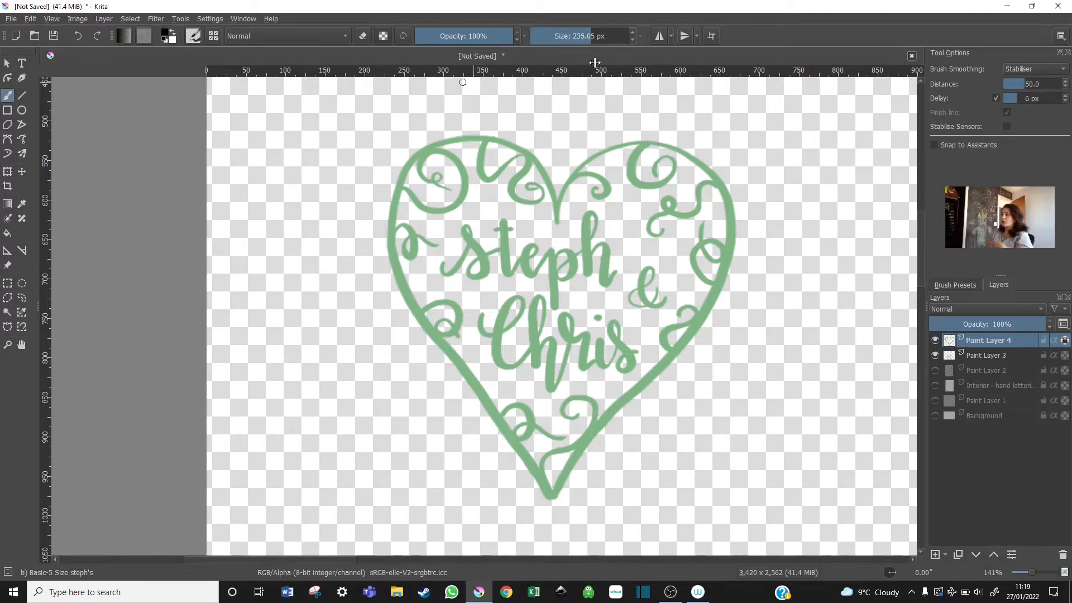
mouse_move(390, 156)
left_mouse_down()
mouse_move(373, 190)
mouse_move(439, 170)
mouse_move(380, 302)
mouse_move(542, 142)
mouse_move(623, 152)
mouse_move(552, 306)
mouse_move(534, 400)
mouse_move(633, 337)
mouse_move(680, 327)
mouse_move(620, 404)
mouse_move(709, 234)
mouse_move(647, 179)
mouse_move(441, 173)
mouse_move(443, 307)
mouse_move(528, 406)
left_mouse_up()
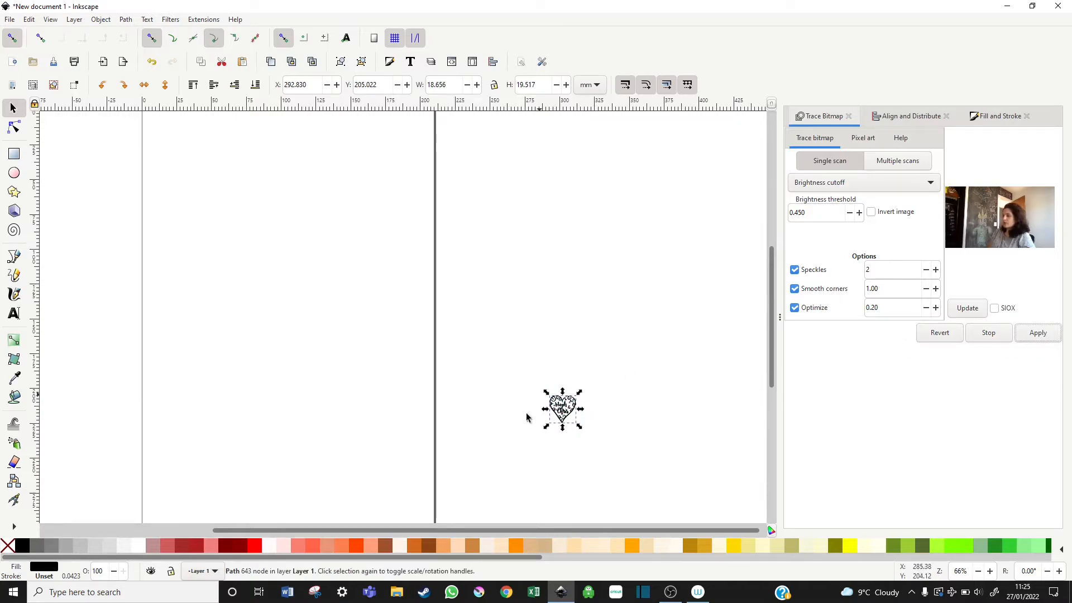
In Inkscape, move the traced heart path onto the page and delete the original embedded image beside it
left_click(585, 429)
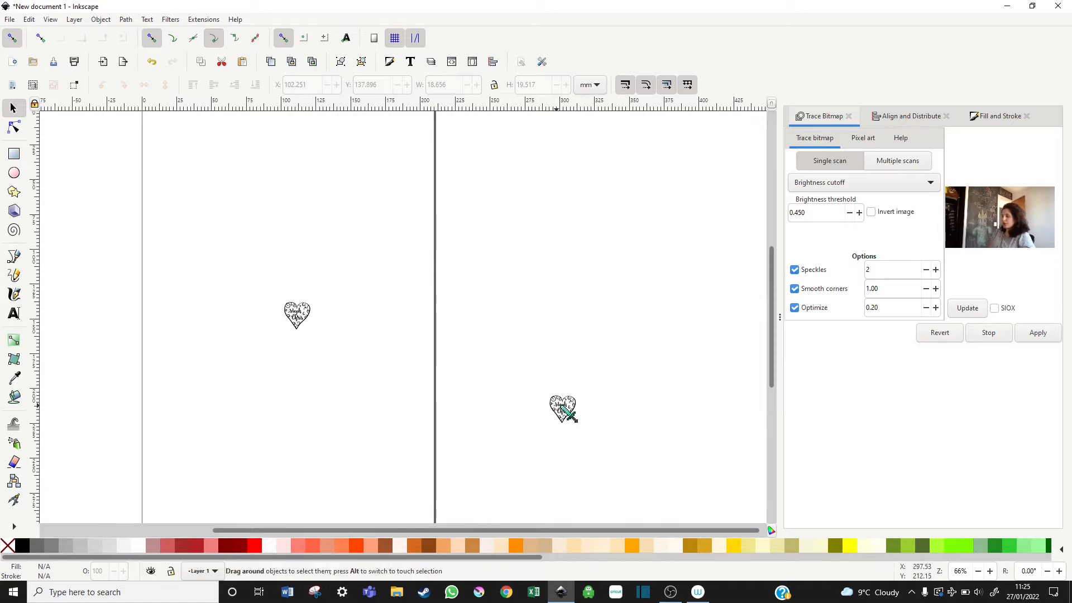
left_click_drag(461, 240, 587, 397)
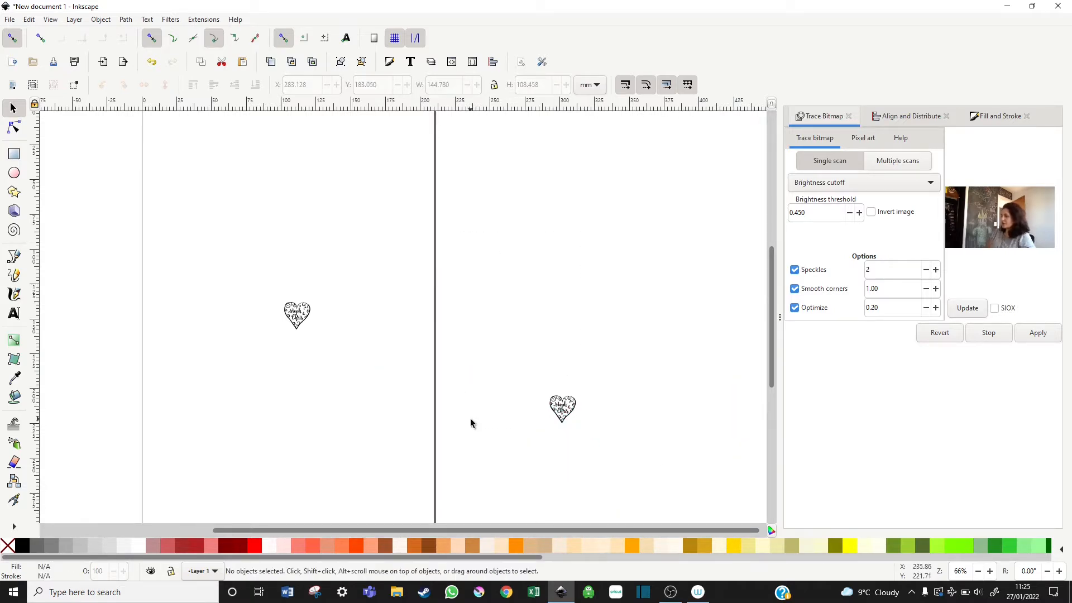
left_click(559, 411)
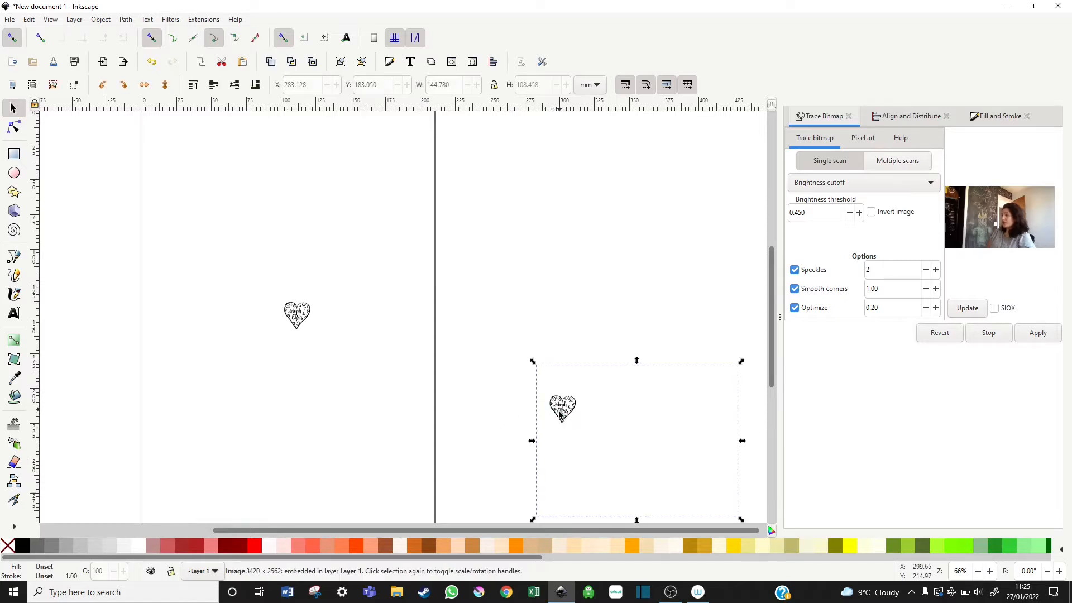
key("Delete")
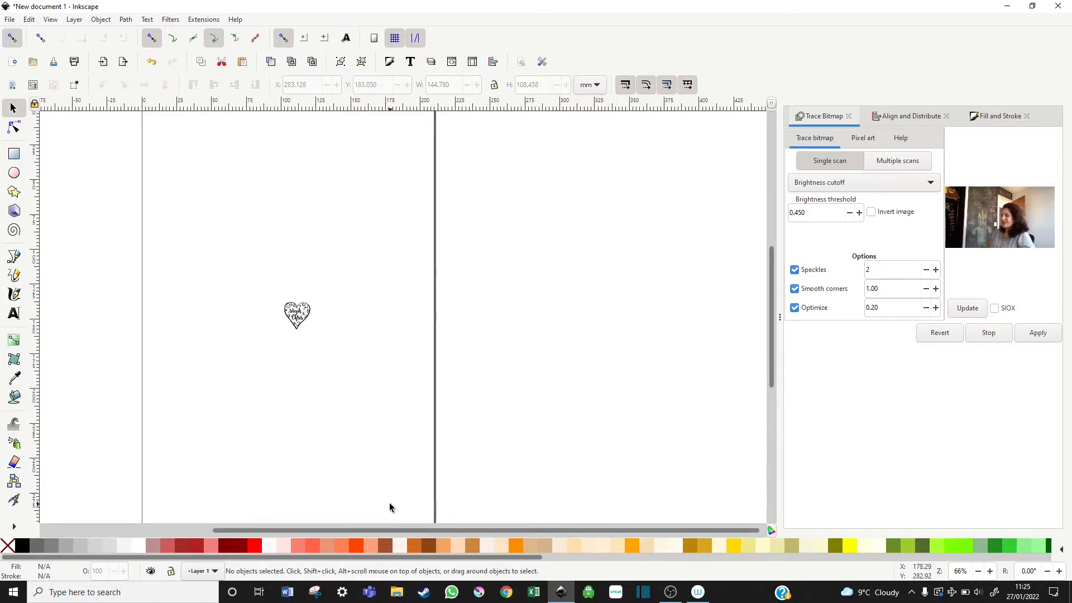
Enlarge the traced heart proportionally to about 137 mm wide and 143 mm high
scroll(394, 529, "left", 5)
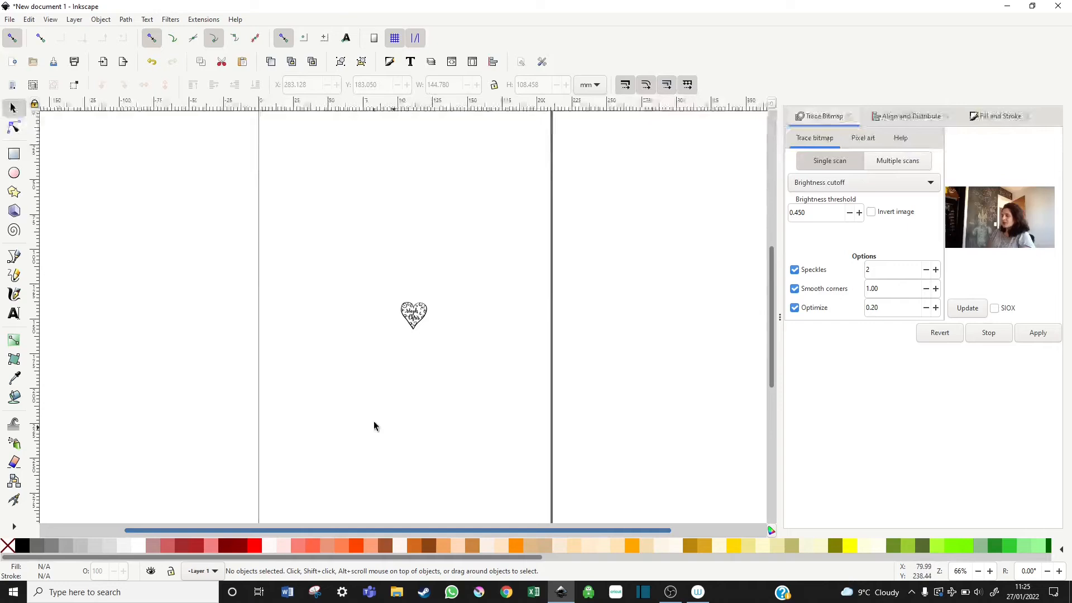
left_click(420, 316)
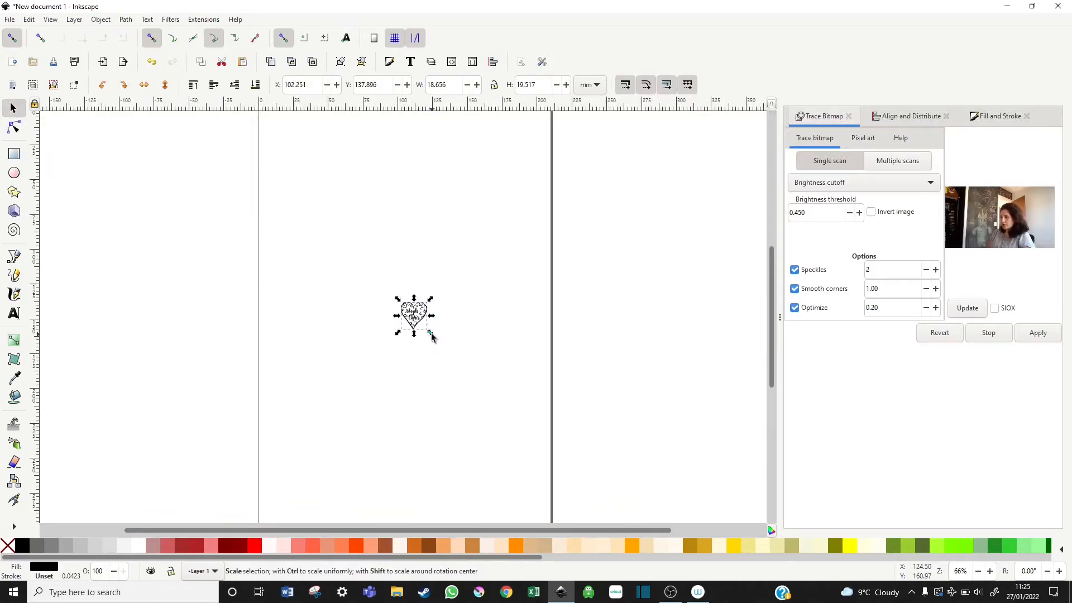
key("ctrl")
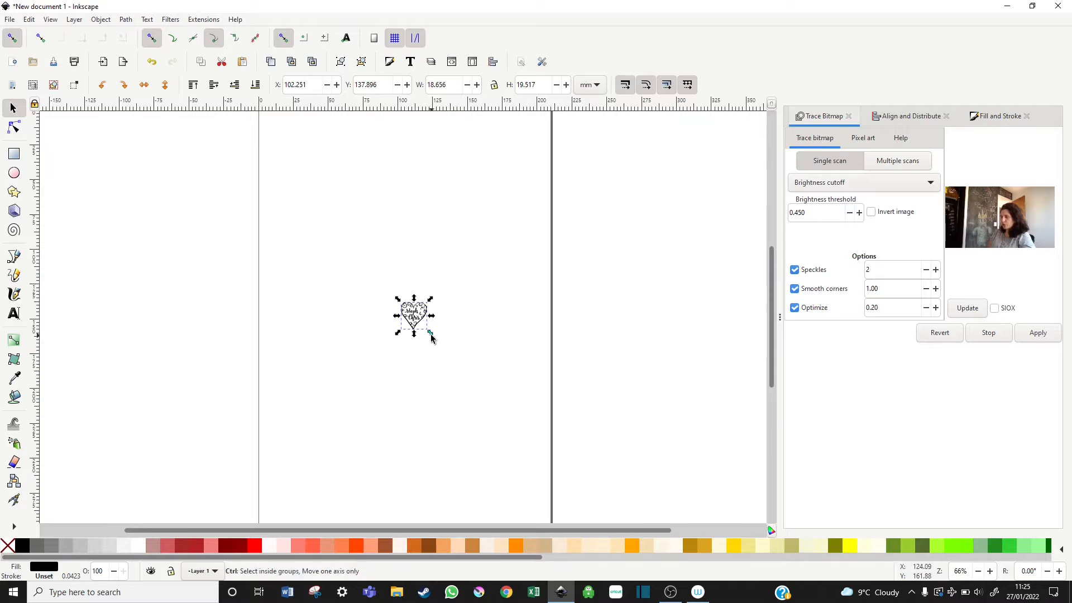
left_click_drag(430, 335, 650, 510)
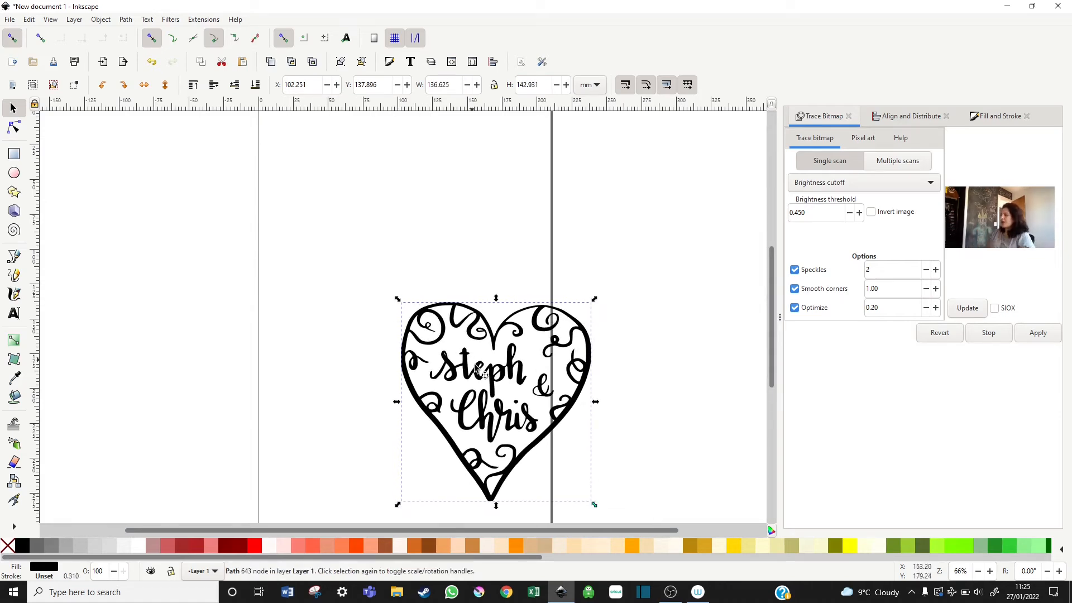
Move the enlarged heart to the middle of the page, at about X 34 mm and Y 102 mm
left_click_drag(512, 414, 416, 363)
left_click_drag(445, 529, 412, 529)
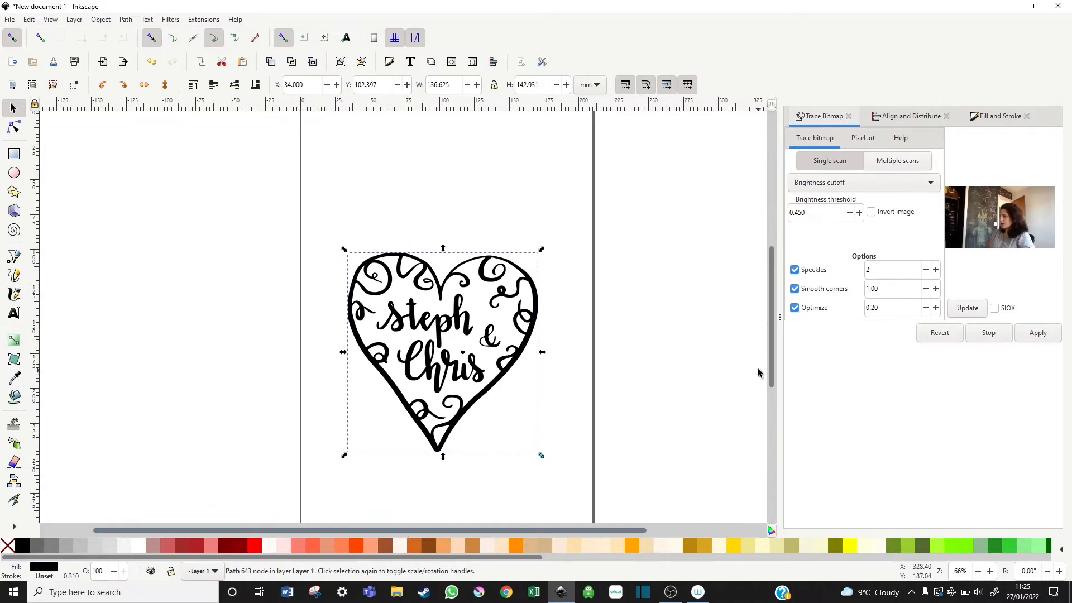
scroll(172, 434, "up", 4)
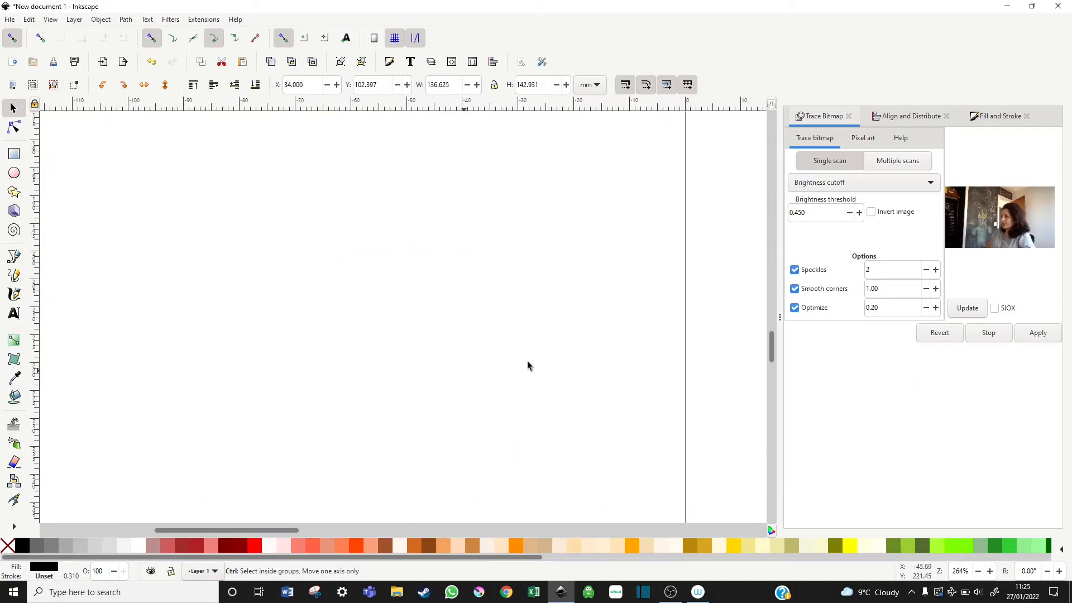
Examine the traced heart on the page and inspect the edges of its lettering up close
scroll(689, 390, "down", 2)
scroll(467, 471, "down", 2)
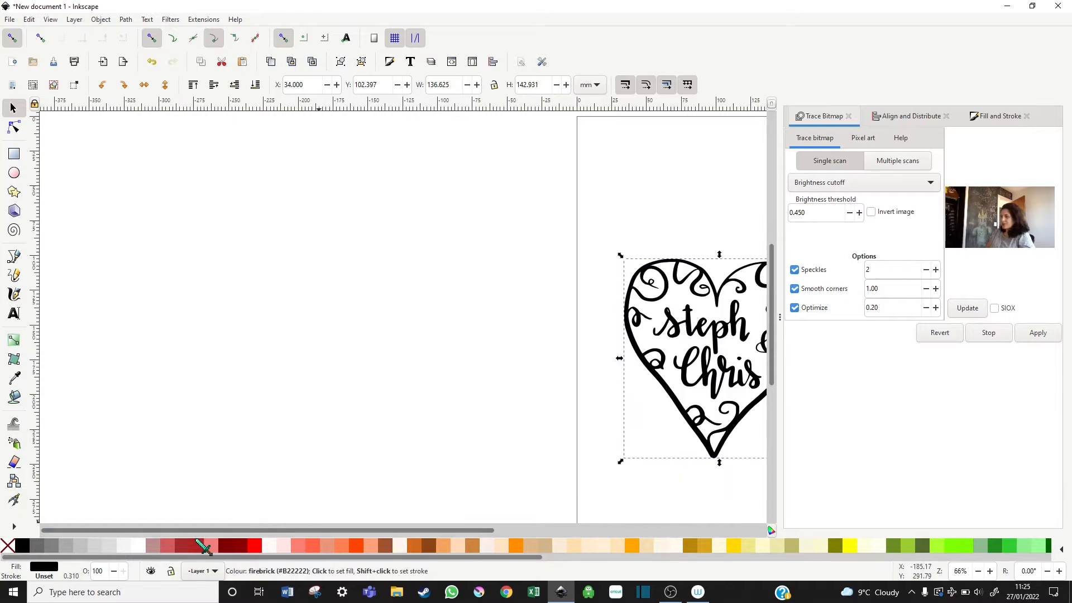
left_click_drag(252, 530, 363, 532)
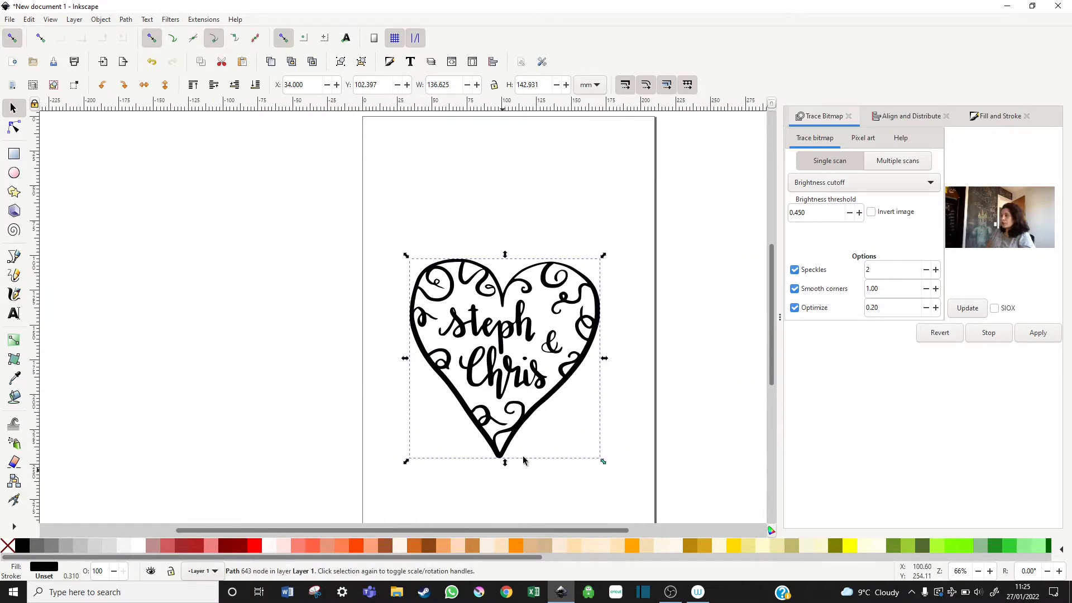
scroll(552, 410, "up", 2)
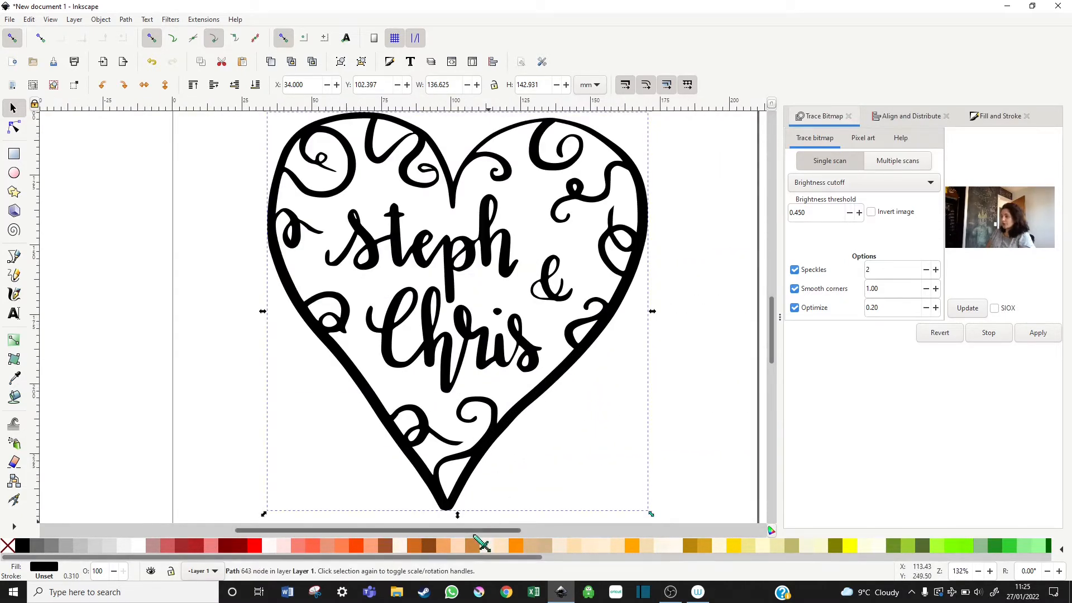
left_click_drag(490, 531, 469, 535)
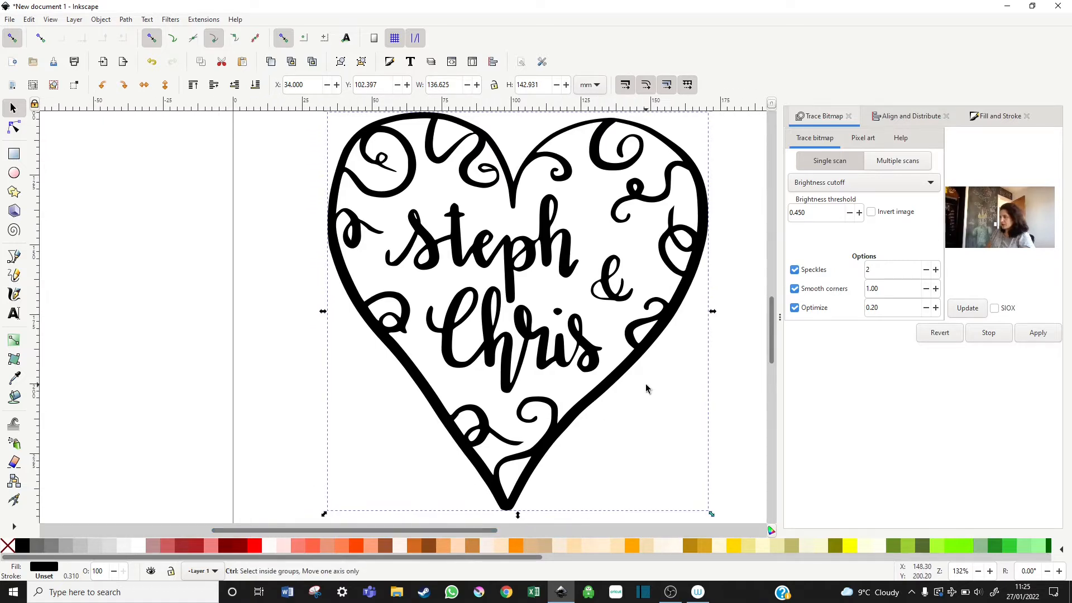
scroll(646, 389, "up", 2, "ctrl")
scroll(648, 386, "up", 2)
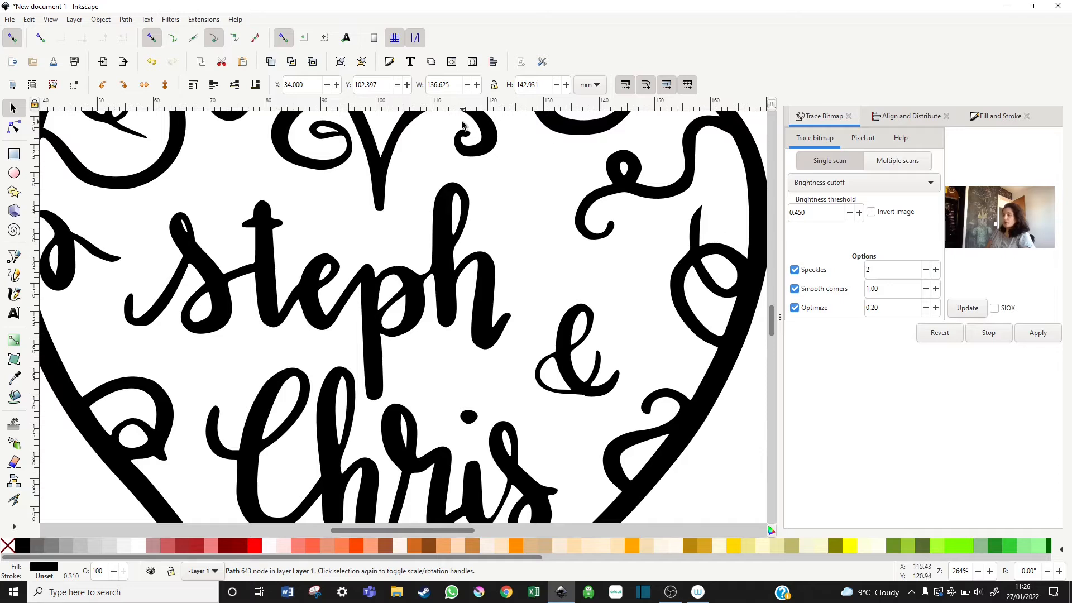
left_click_drag(472, 532, 437, 541)
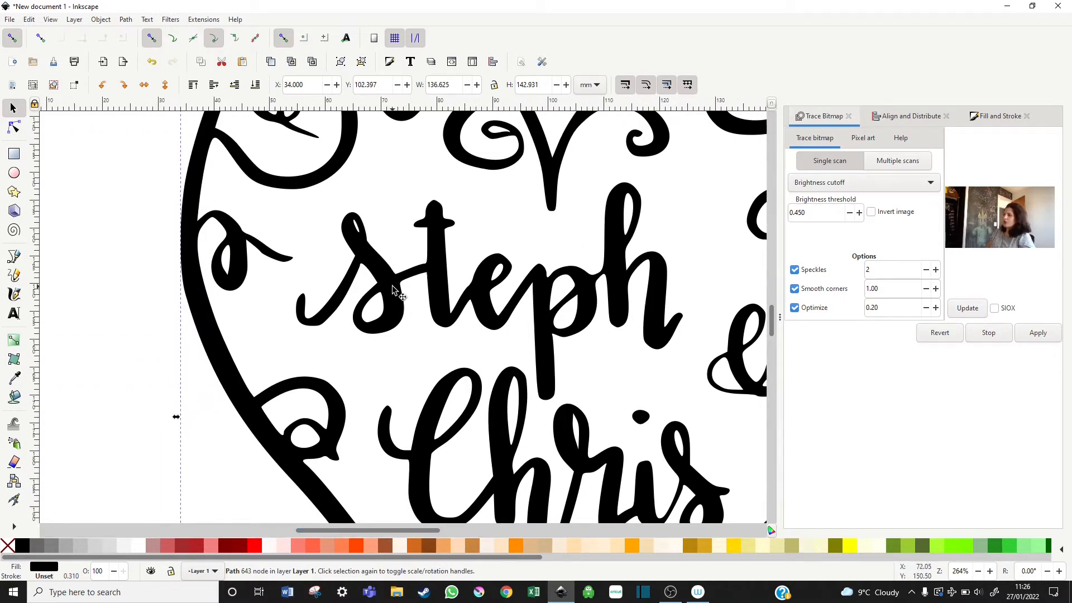
scroll(412, 303, "up", 2)
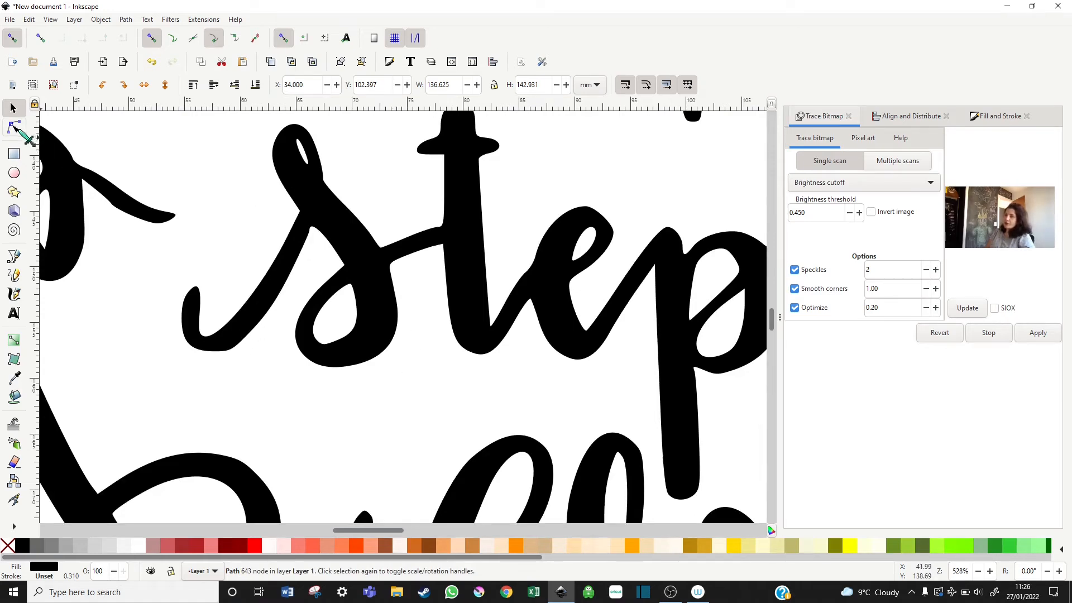
Smooth the right edge of the s entry stroke by nudging its top corner node upward and deleting the two nodes below it
left_click(15, 128)
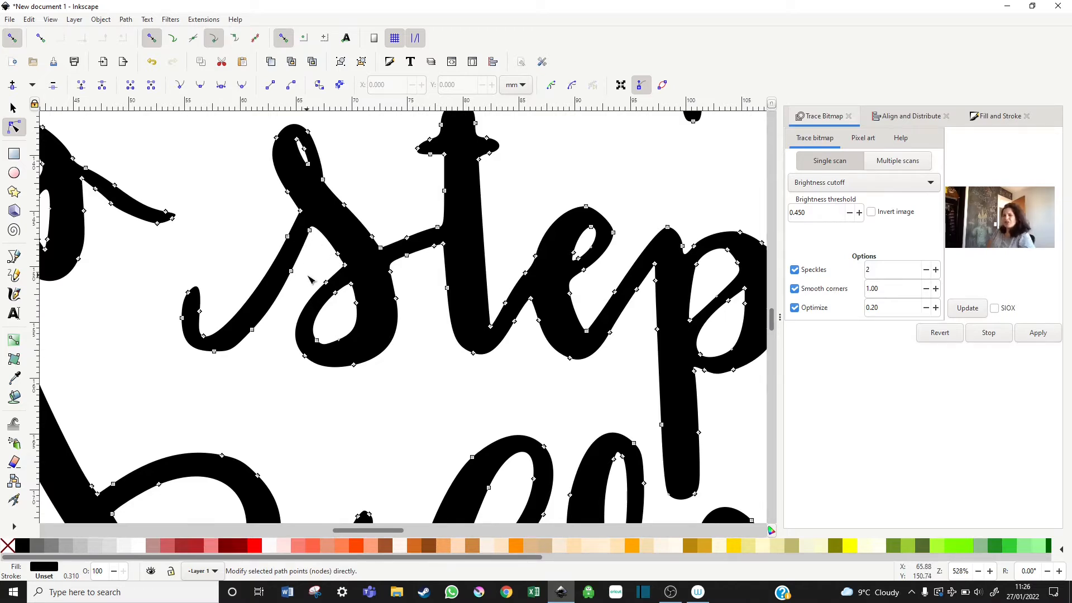
left_click(311, 231)
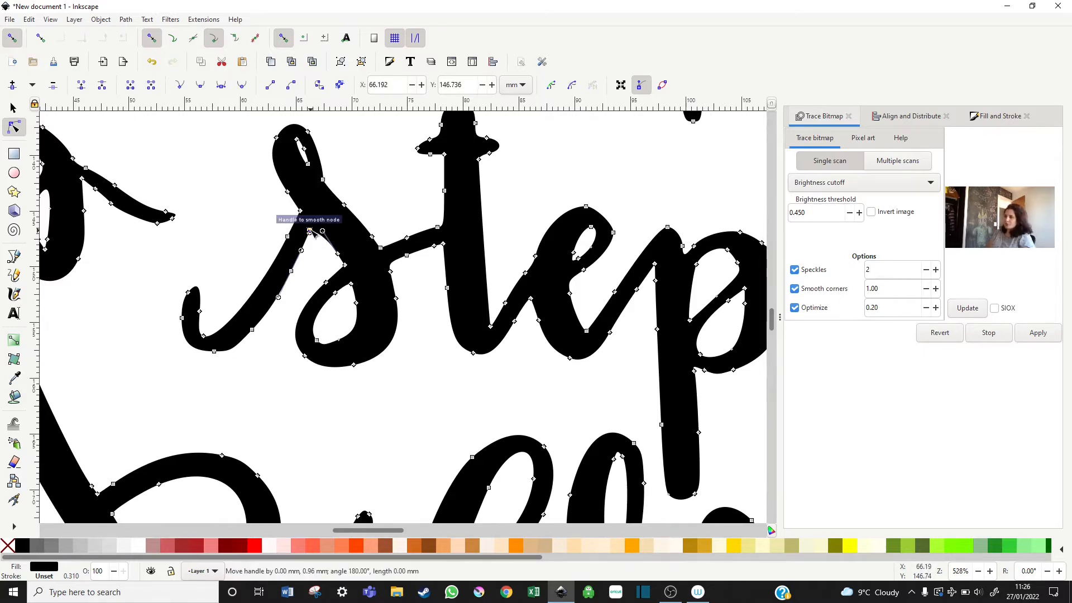
left_click_drag(311, 231, 314, 228)
left_click(290, 271)
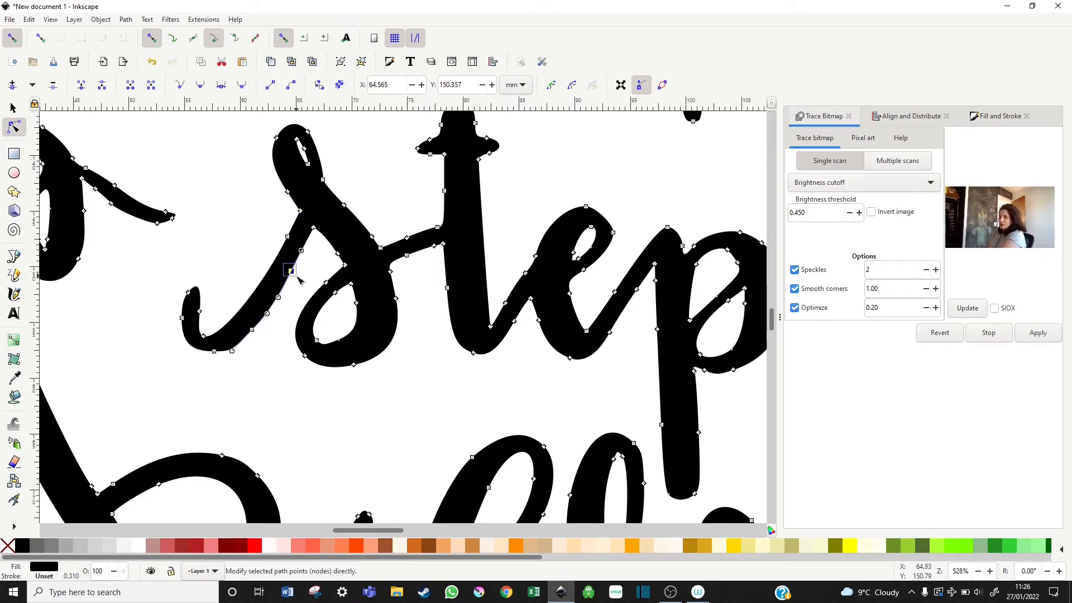
key("Delete")
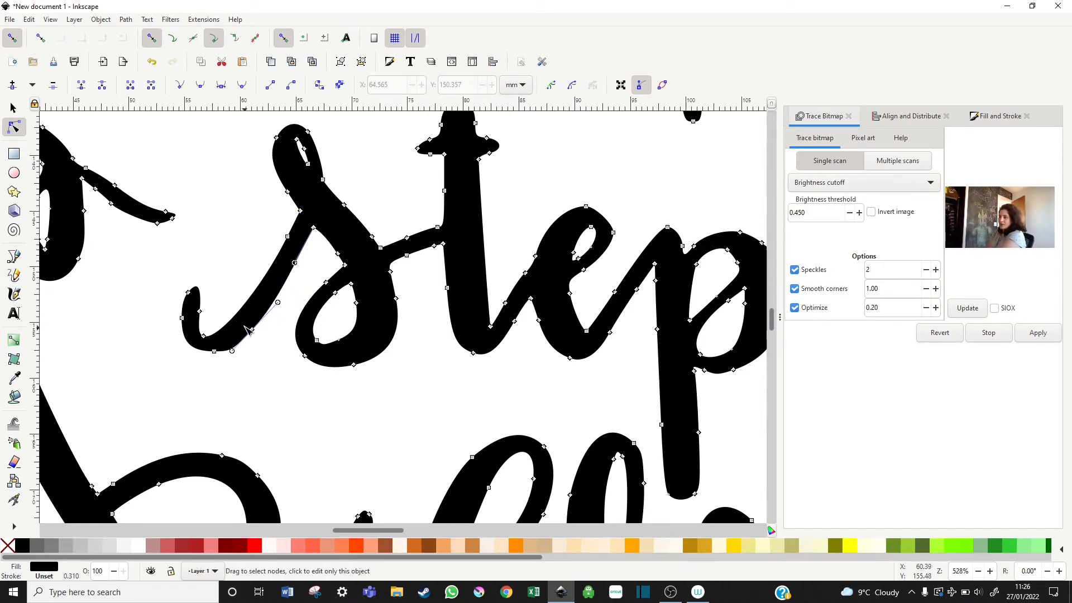
left_click_drag(244, 324, 261, 339)
key("Delete")
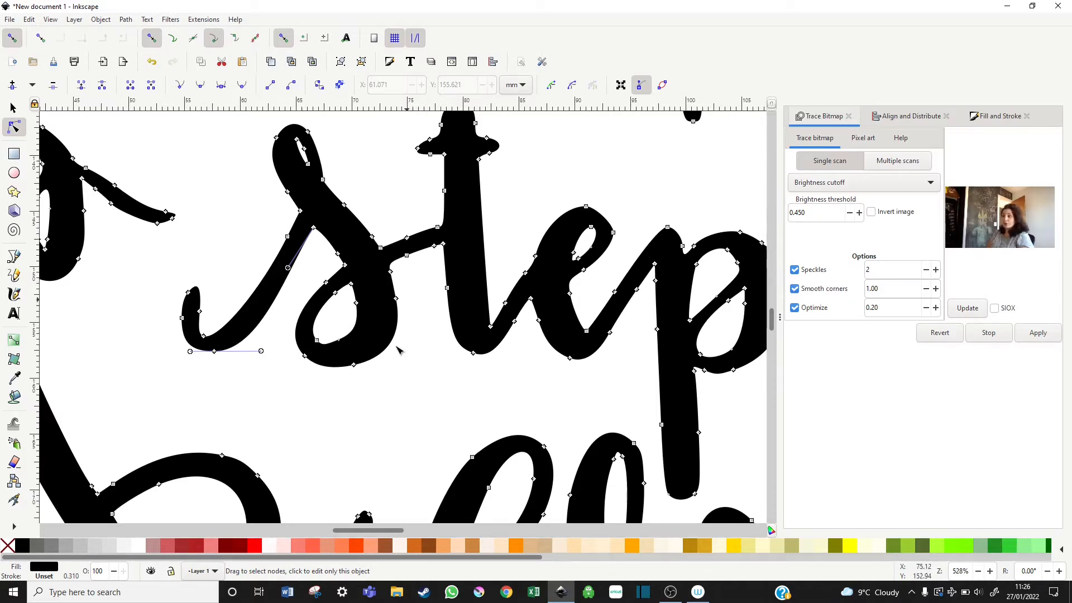
Move the node inside the curl of the s entry stroke to about X 57.0 mm and Y 156.0 mm
left_click(223, 291)
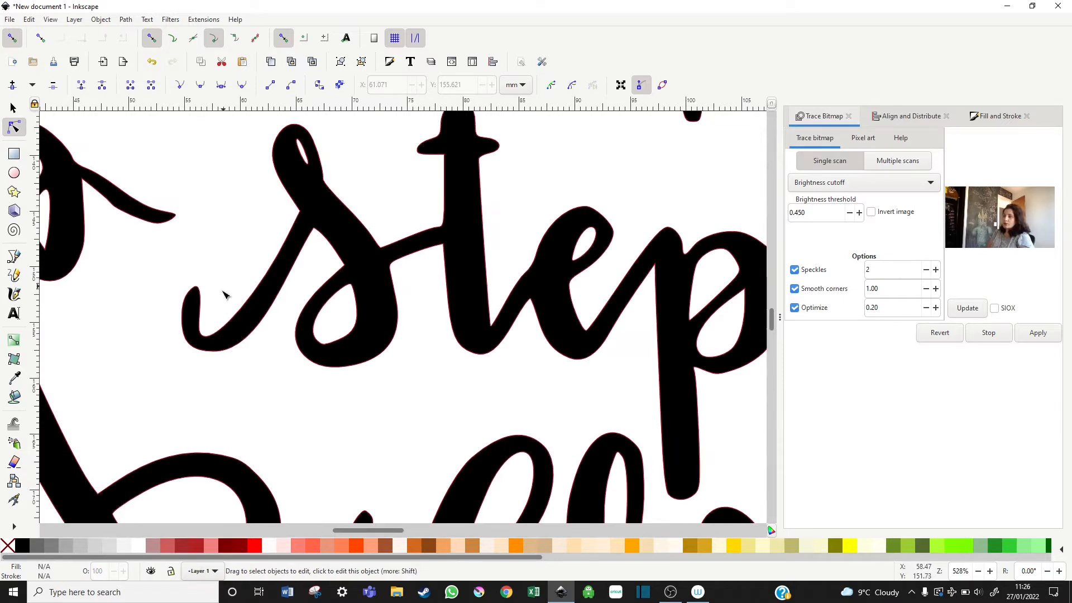
left_click(229, 335)
left_click(205, 336)
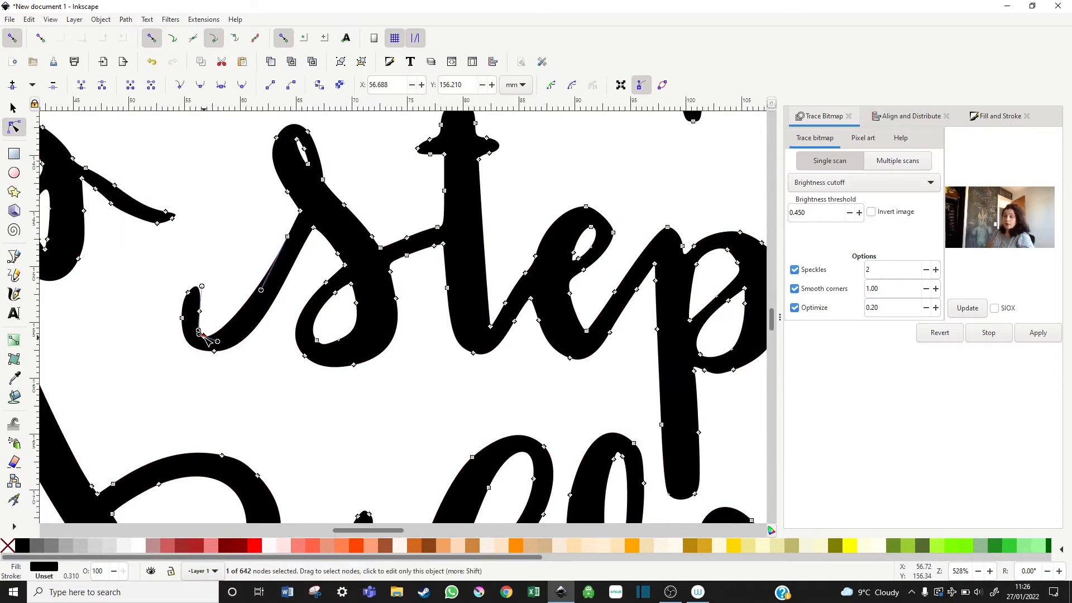
left_click_drag(201, 333, 212, 339)
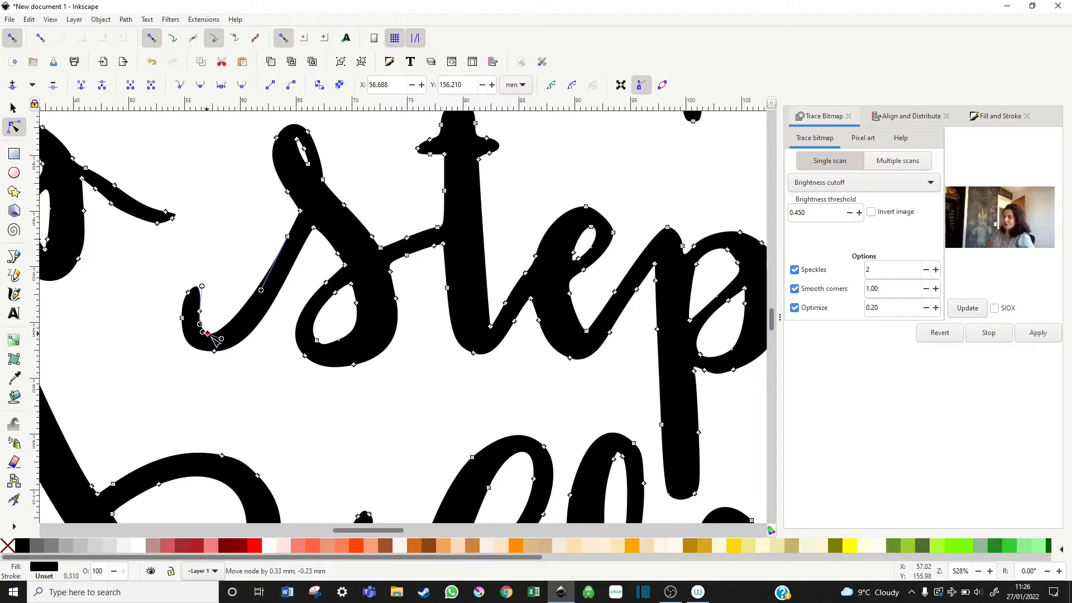
left_click(274, 367)
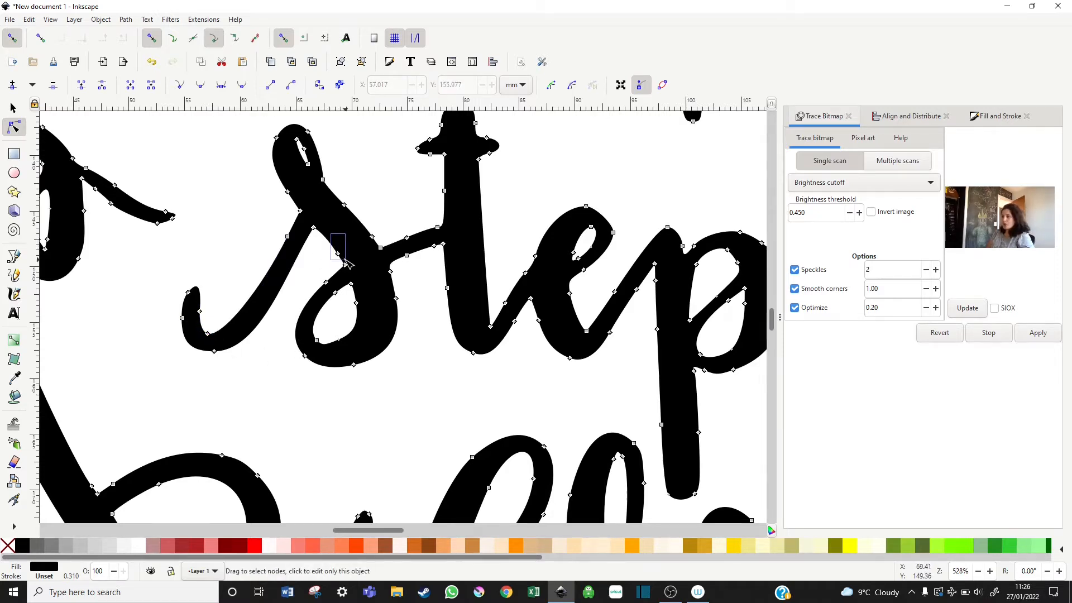
Delete the surplus node on the inner left edge of the s diagonal, just above its lower loop
left_click(313, 228)
left_click(375, 204)
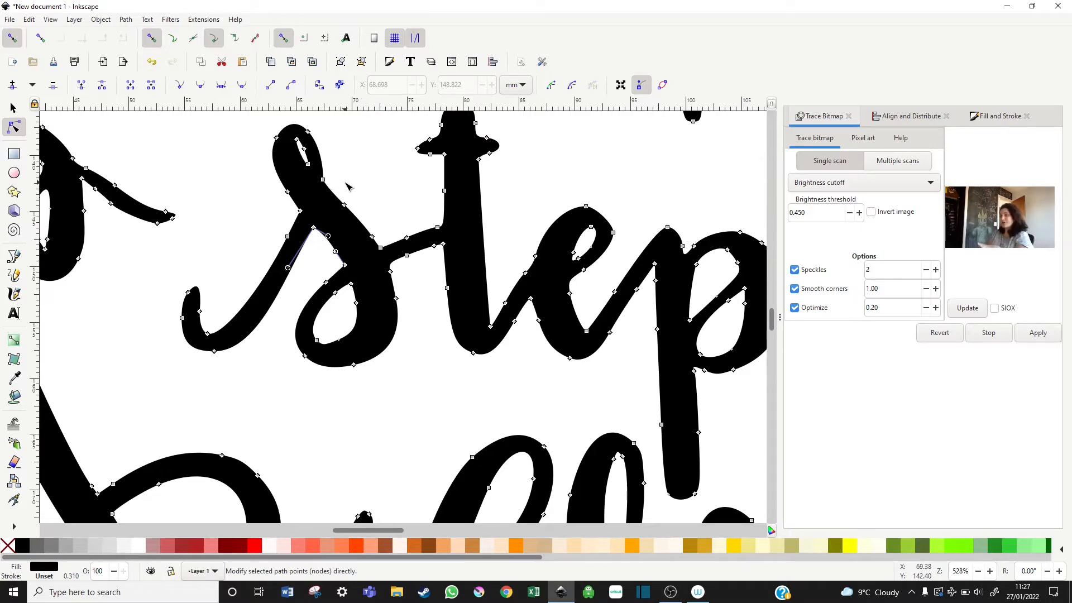
left_click(276, 188)
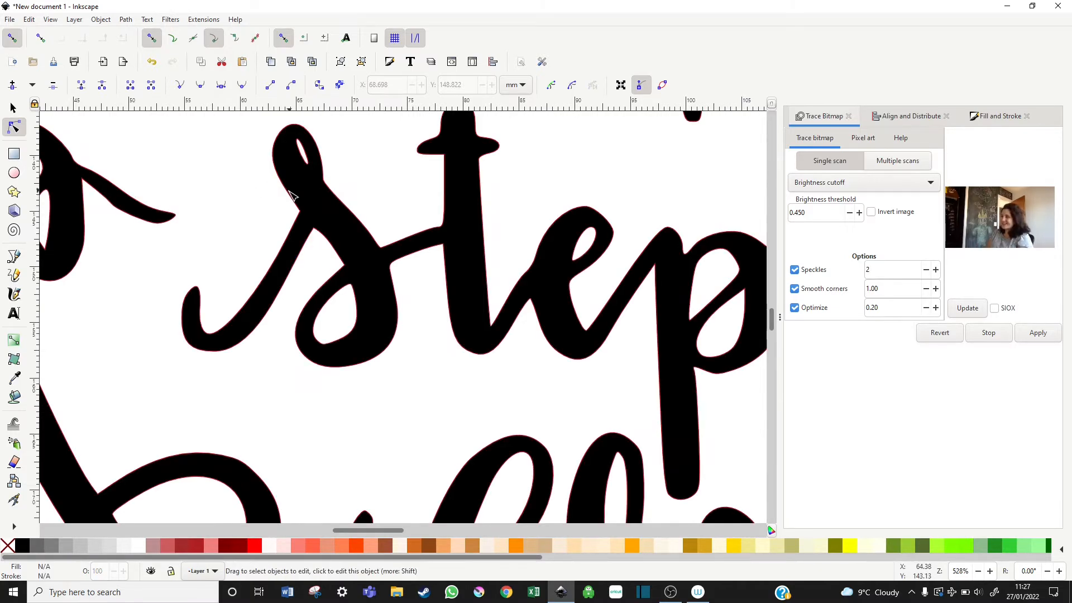
Simplify the outer right edge of the s lower bowl by removing surplus nodes, and pull its upper curve handle outward for a rounder bulge
left_click(393, 271)
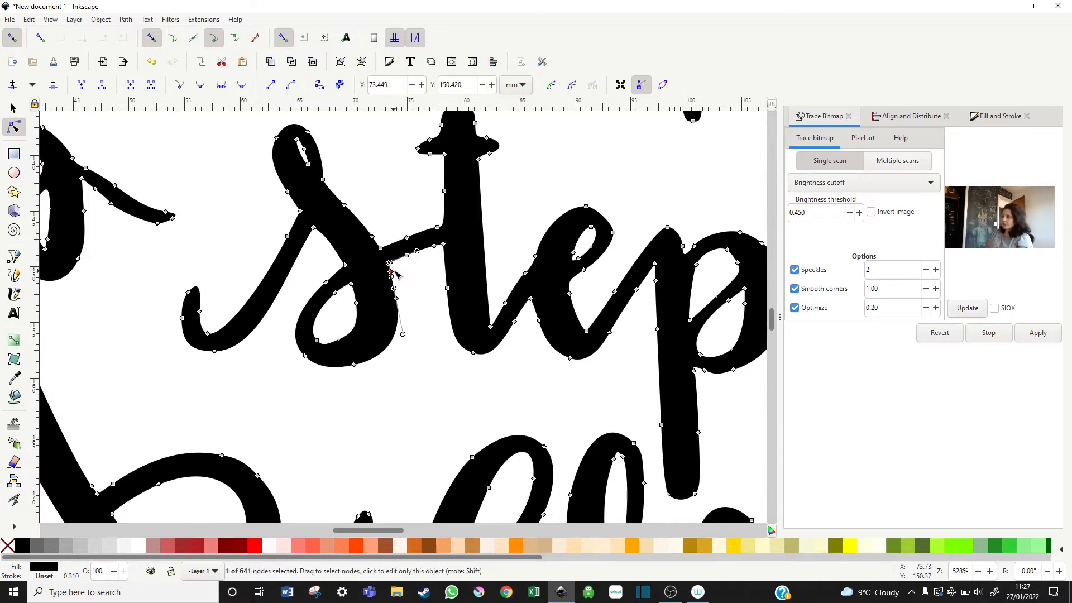
left_click_drag(391, 271, 389, 264)
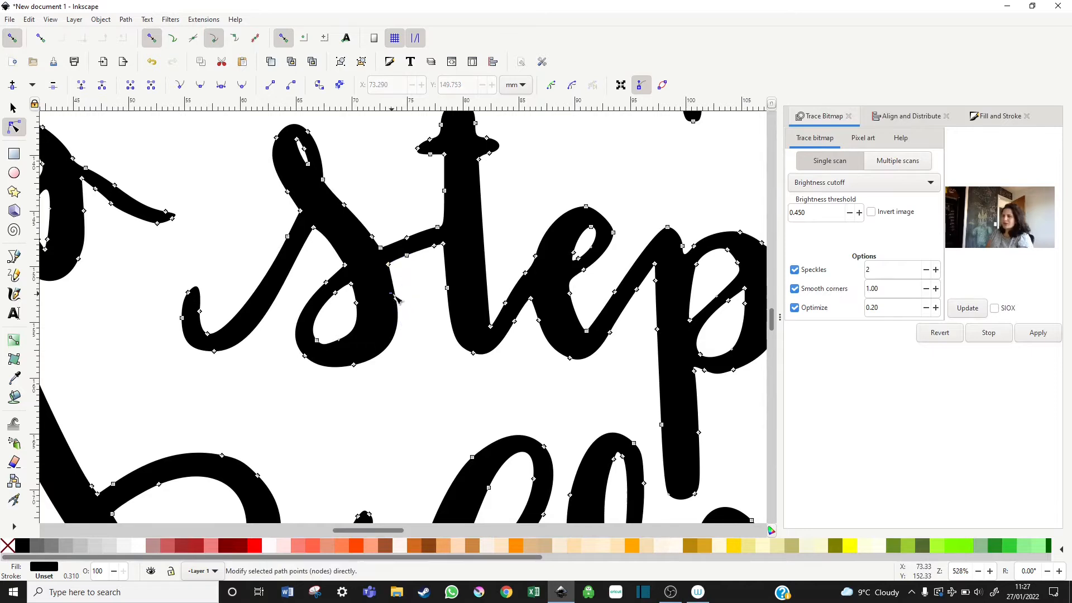
left_click(395, 289)
key("Delete")
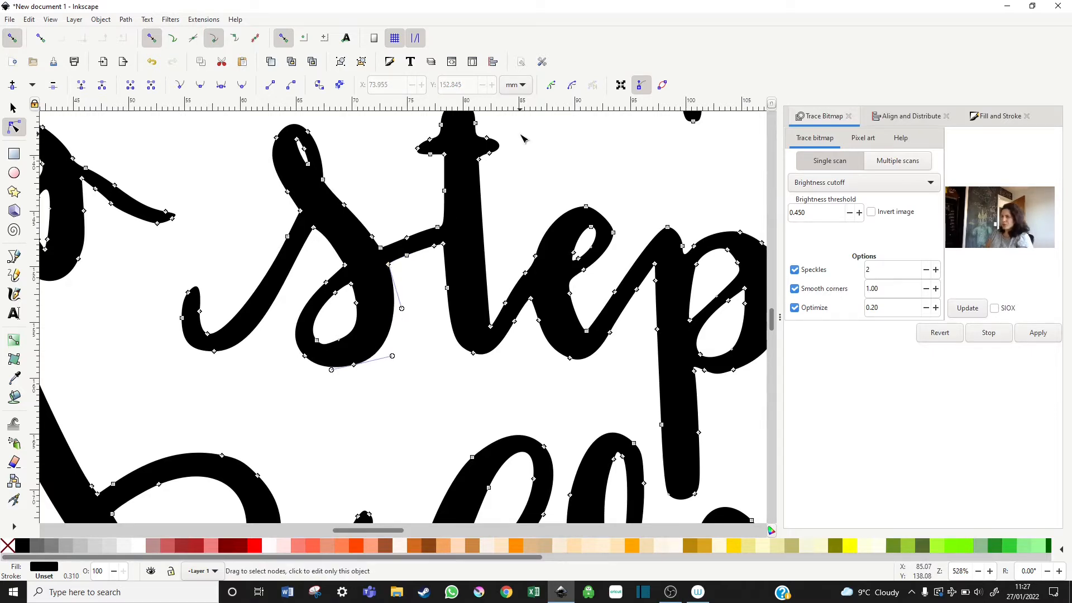
left_click_drag(402, 308, 420, 323)
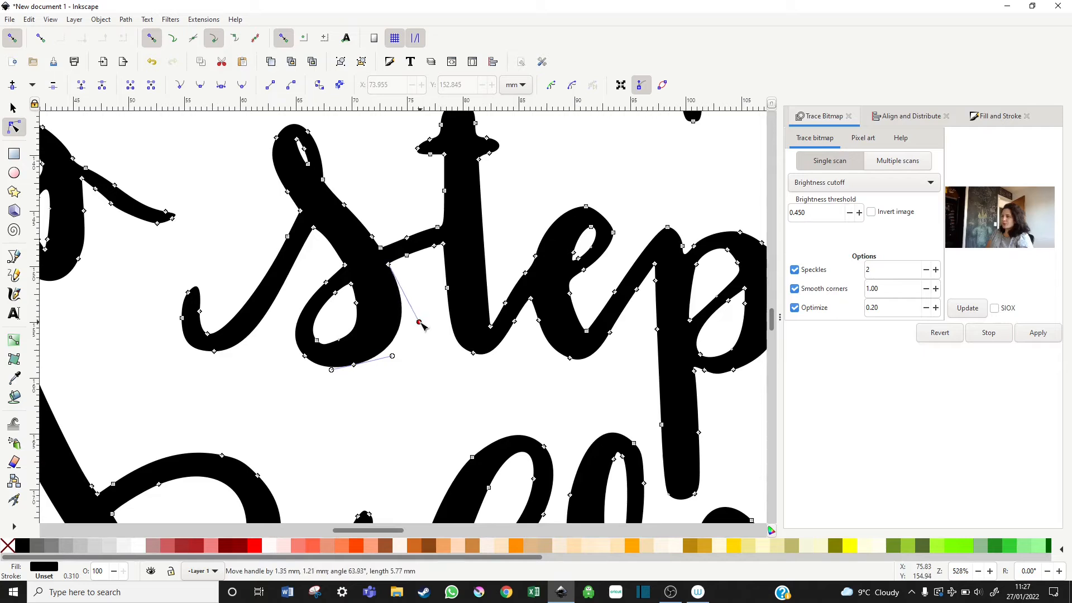
left_click(376, 222)
left_click(347, 215)
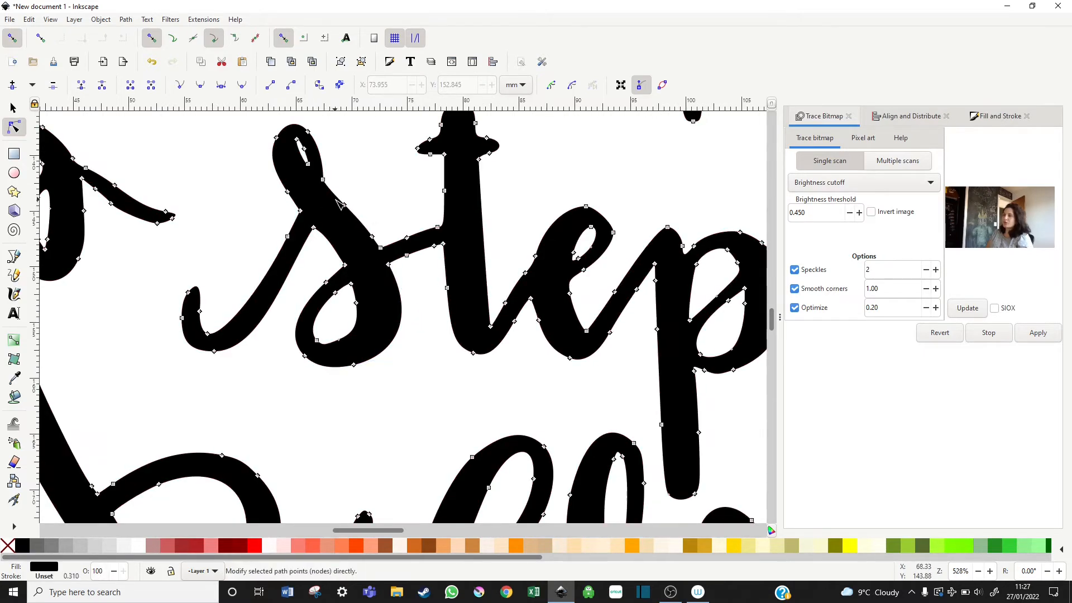
Delete the extra nodes along the right edge of the s diagonal and move its upper node to about X 67.9 mm, Y 142.7 mm
left_click_drag(333, 199, 387, 252)
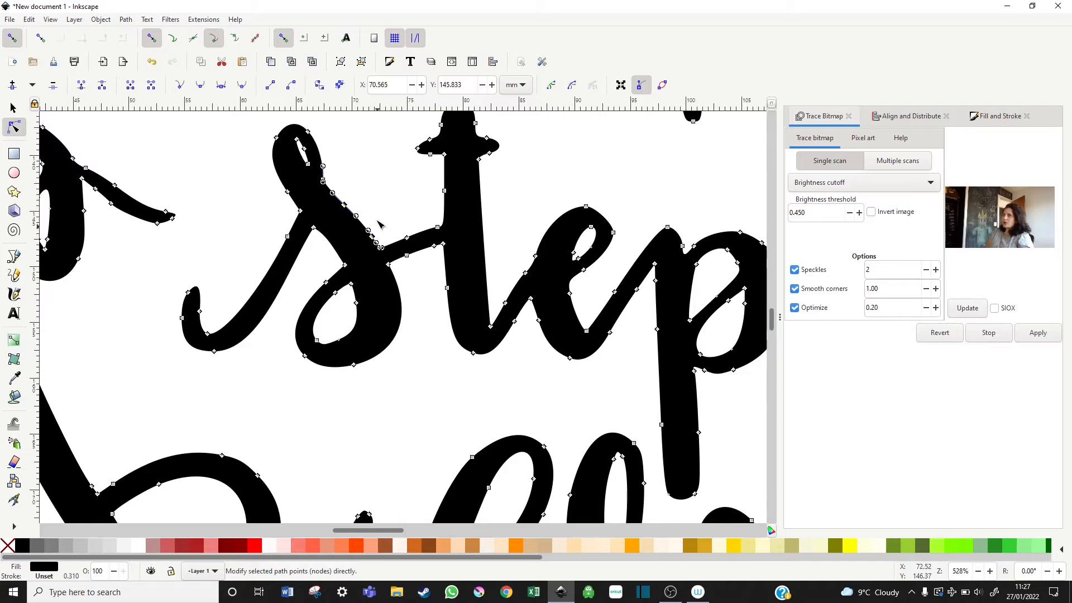
key("Delete")
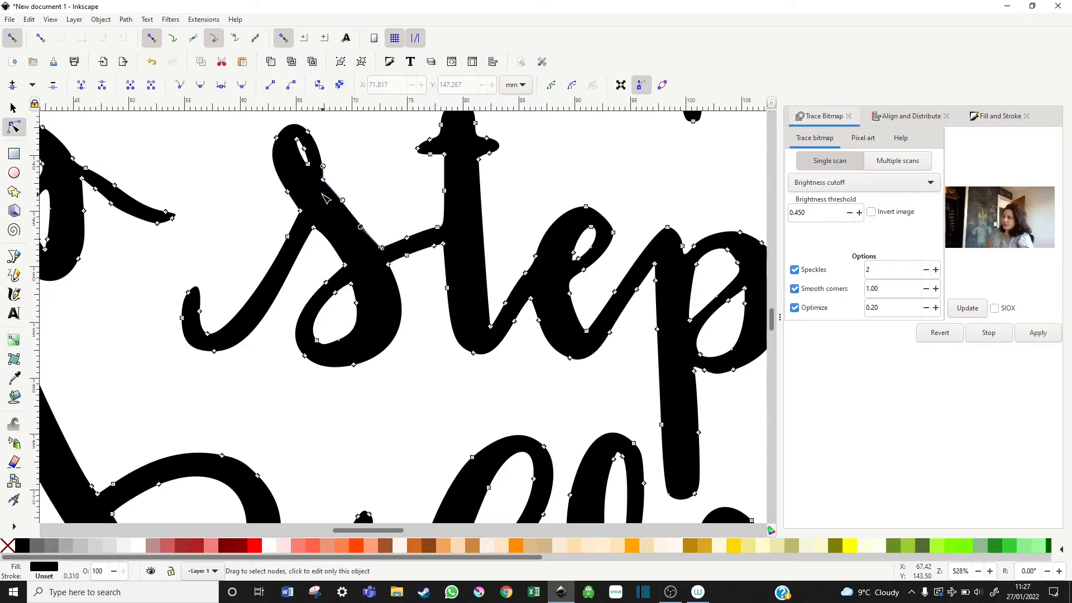
left_click_drag(323, 180, 330, 187)
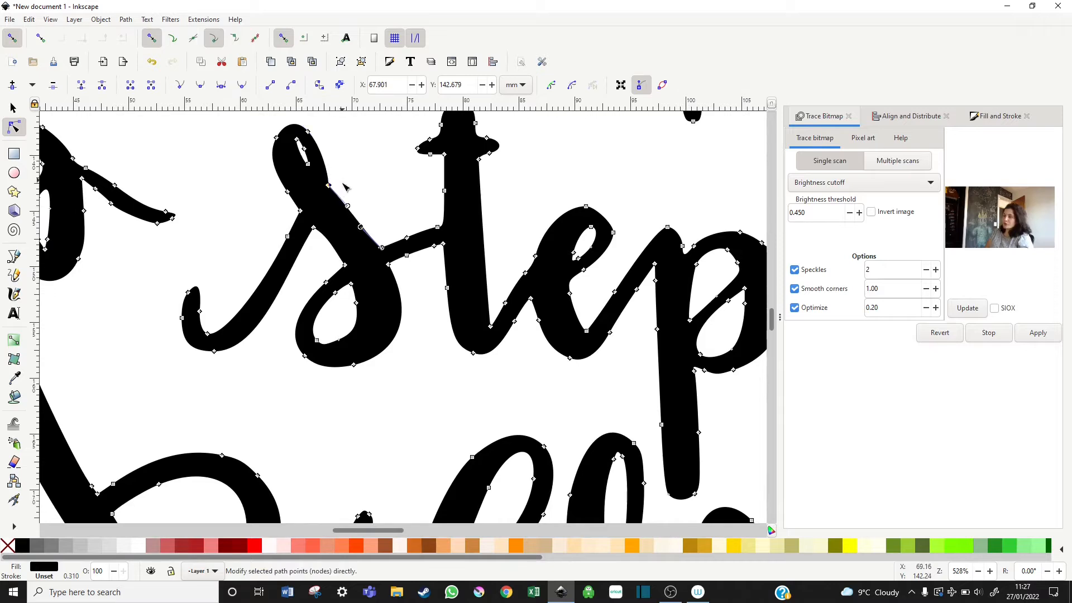
Nudge the corner node where the s entry stroke meets the diagonal up and outward, and delete the node below it on the stroke's left edge
left_click(301, 213)
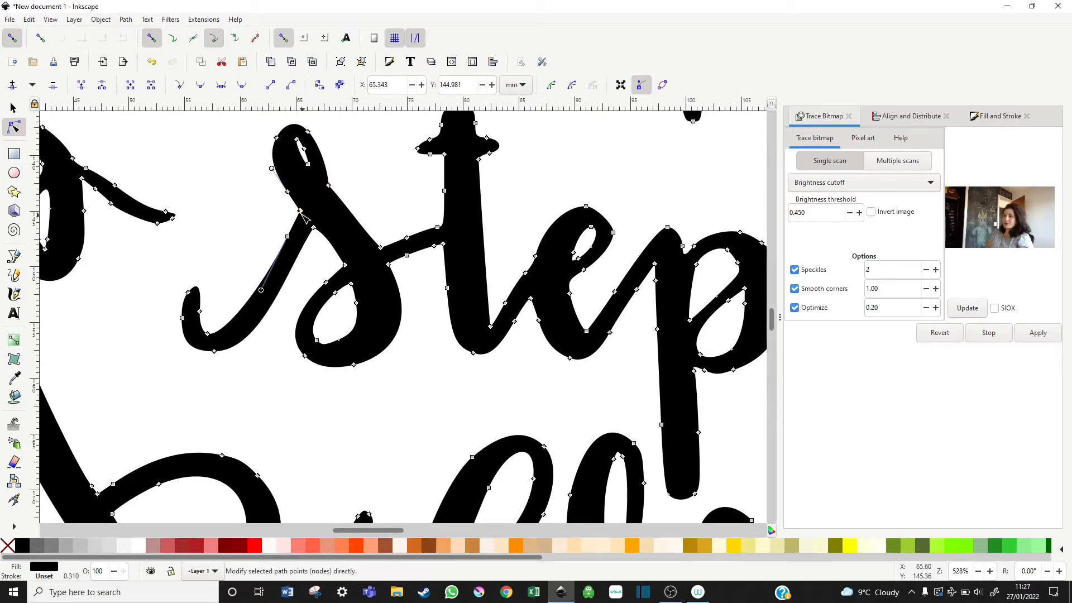
left_click_drag(300, 212, 297, 207)
left_click(287, 236)
key("Escape")
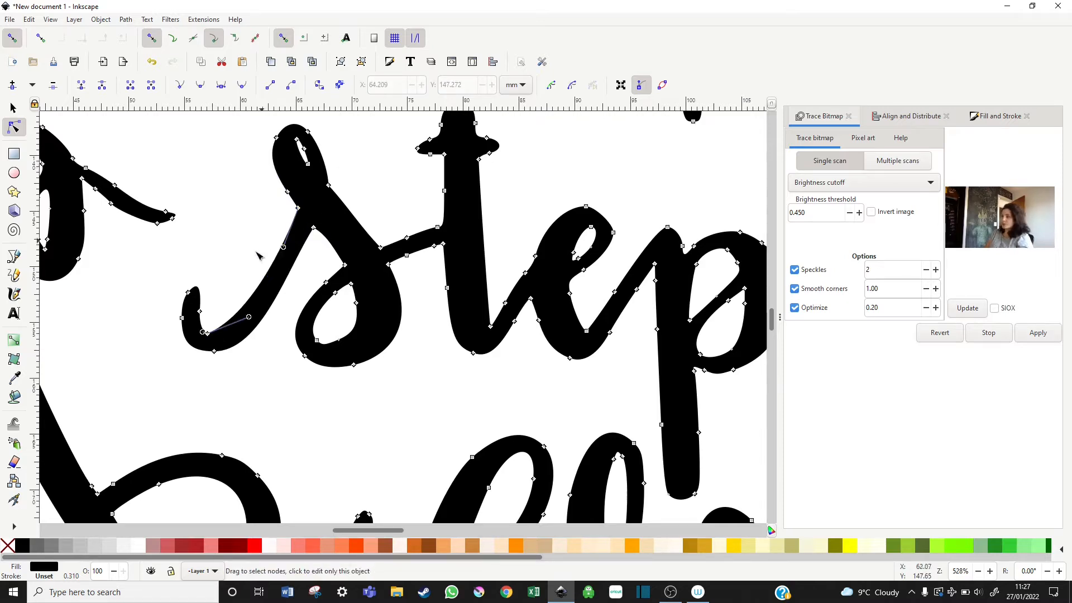
left_click(314, 229)
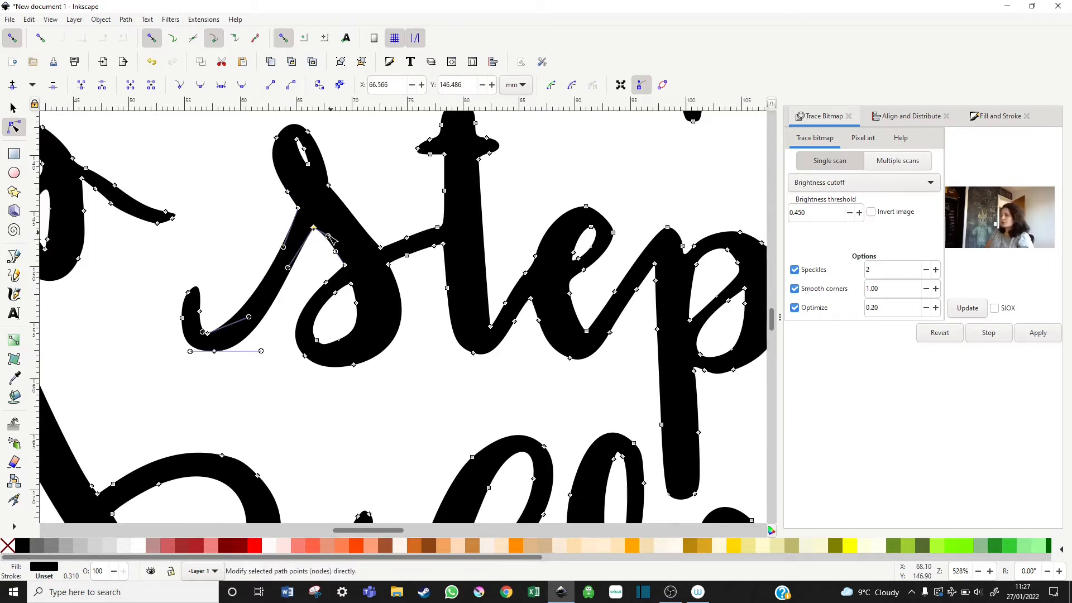
left_click_drag(329, 237, 329, 239)
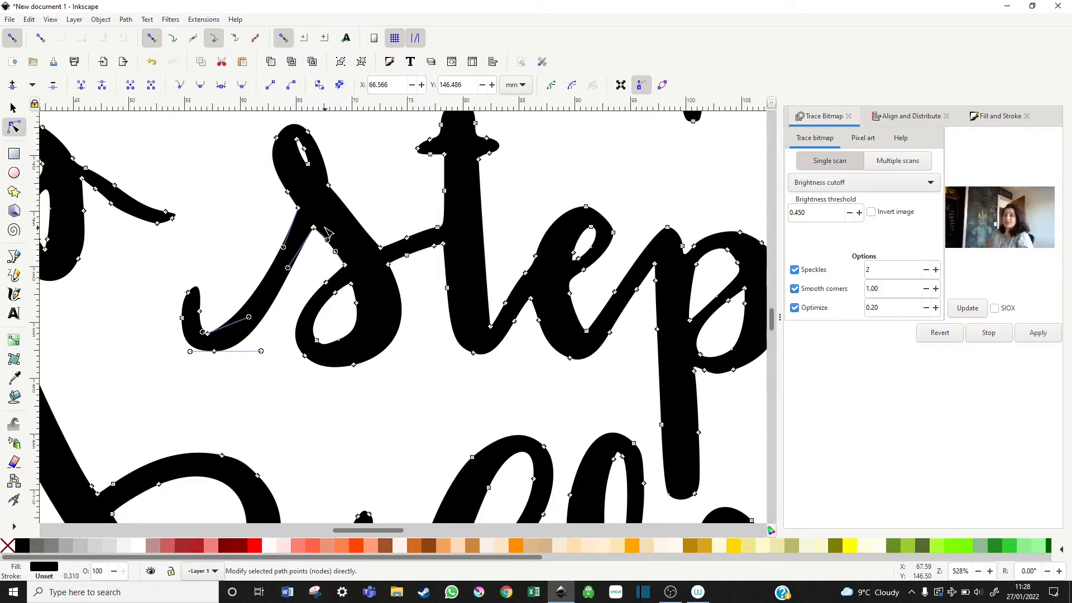
left_click(332, 194)
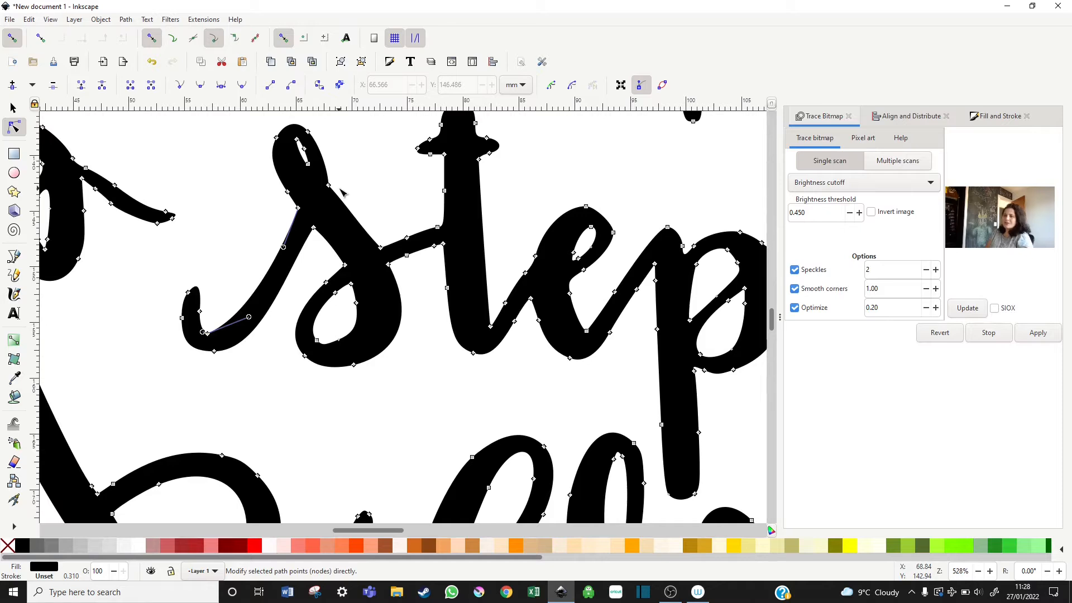
left_click(381, 247)
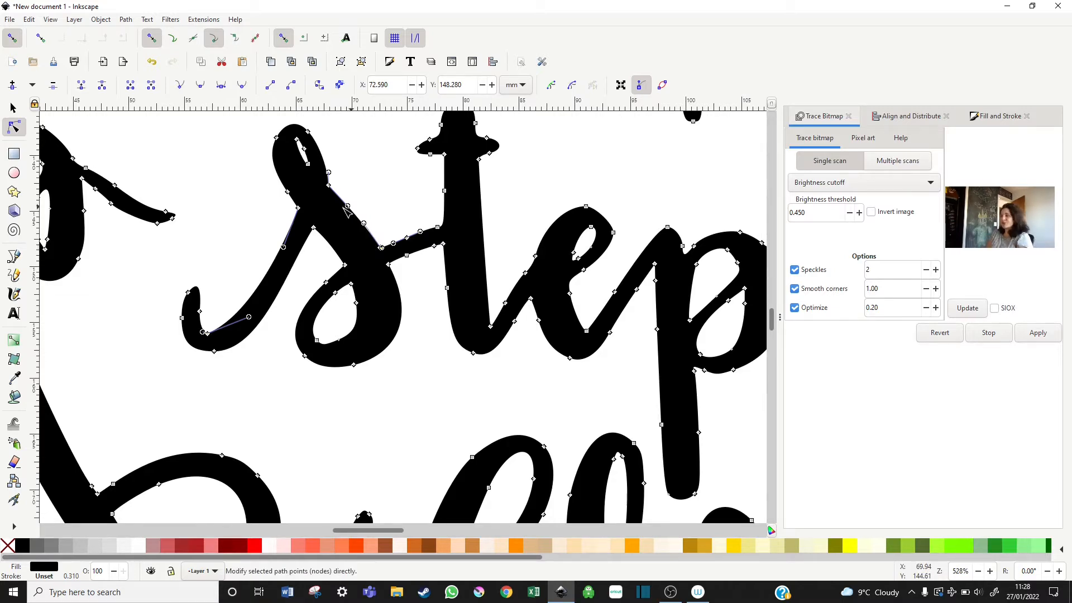
Delete the node on the left edge of the s upper loop and move the corner node below it to about X 64.8 mm, Y 144.5 mm
left_click(287, 191)
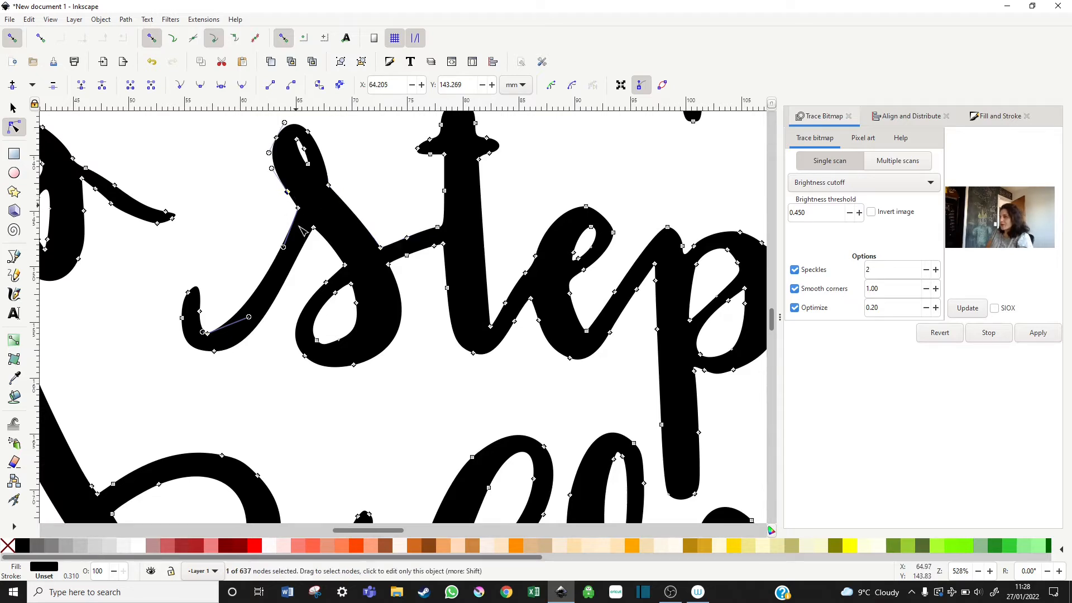
key("Delete")
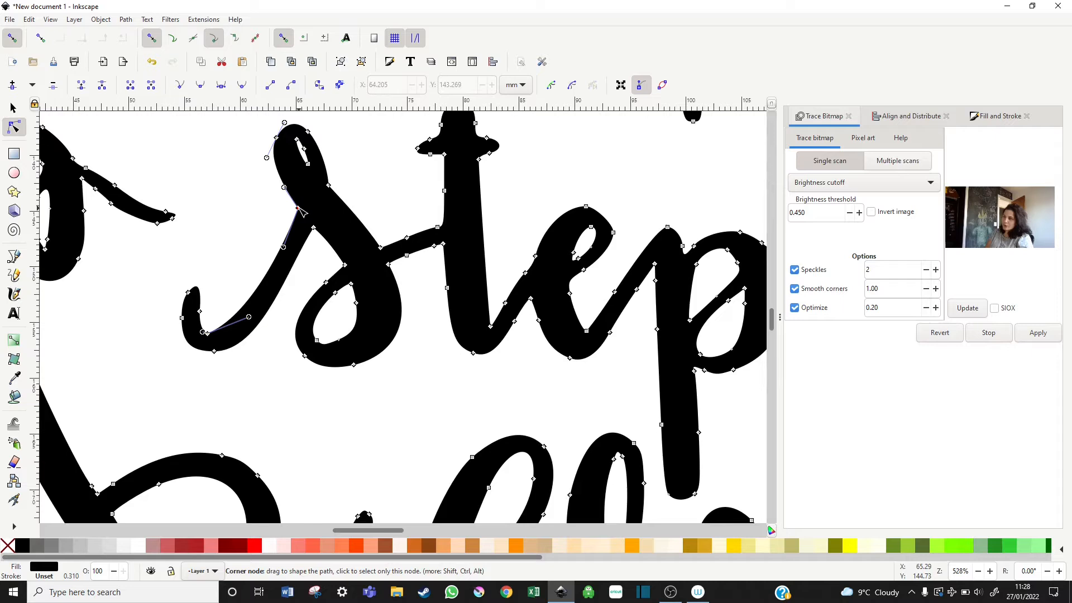
left_click_drag(297, 208, 294, 205)
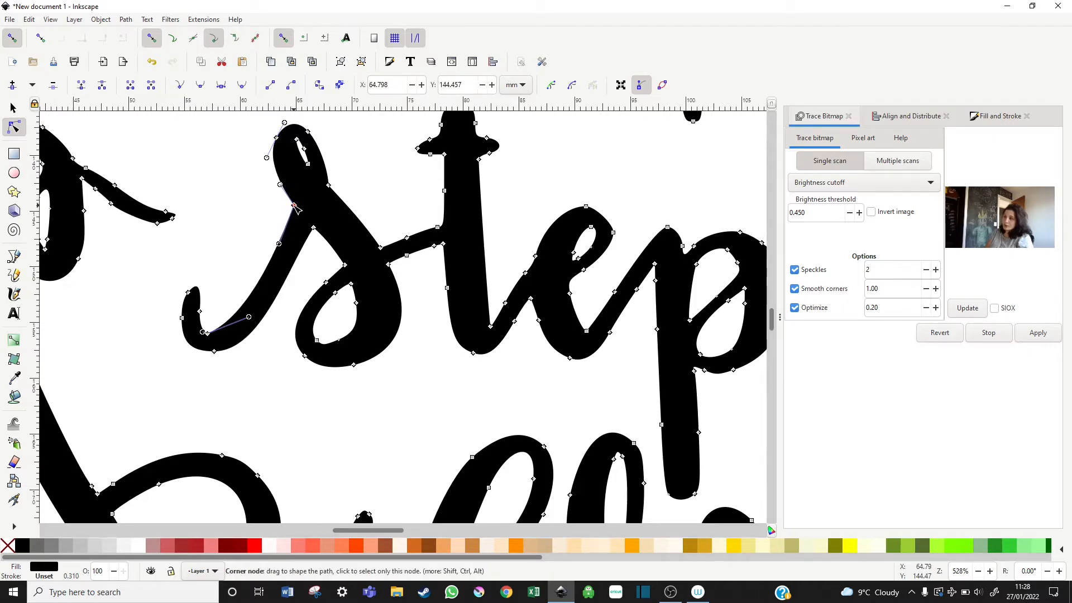
Adjust the inner corner node between the s entry stroke and diagonal at about X 66.3 mm, Y 146.3 mm, shifting its lower handle outward
left_click_drag(295, 206, 311, 225)
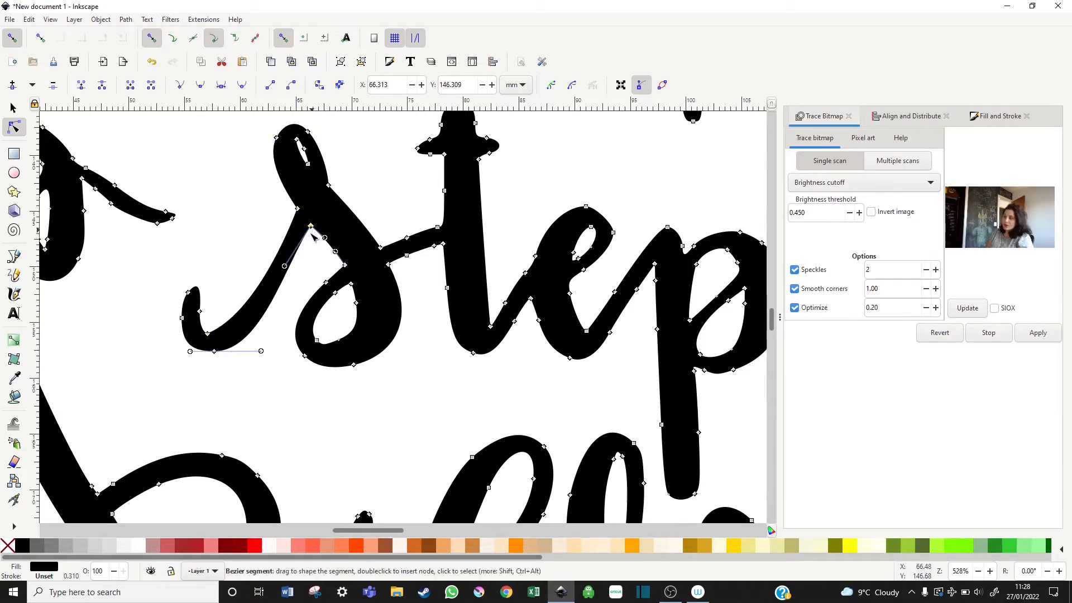
left_click_drag(284, 267, 295, 269)
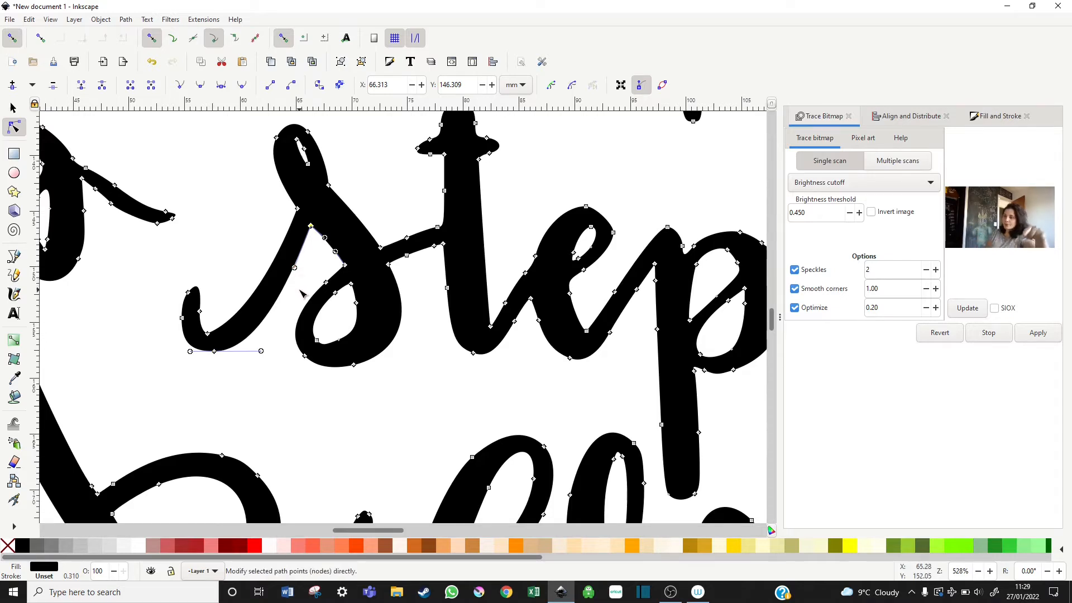
key("Escape")
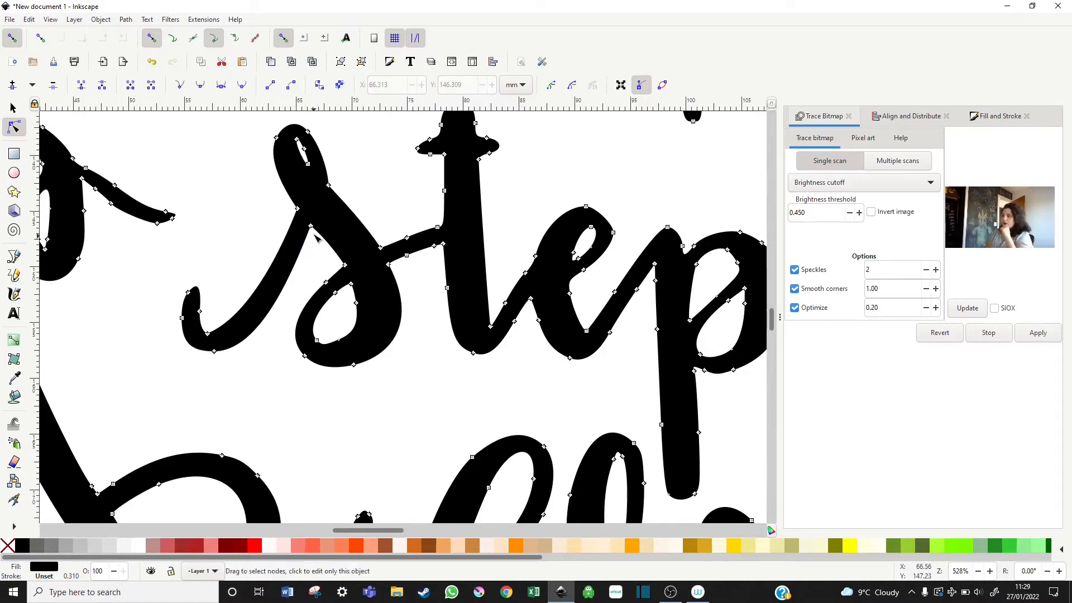
key("Escape")
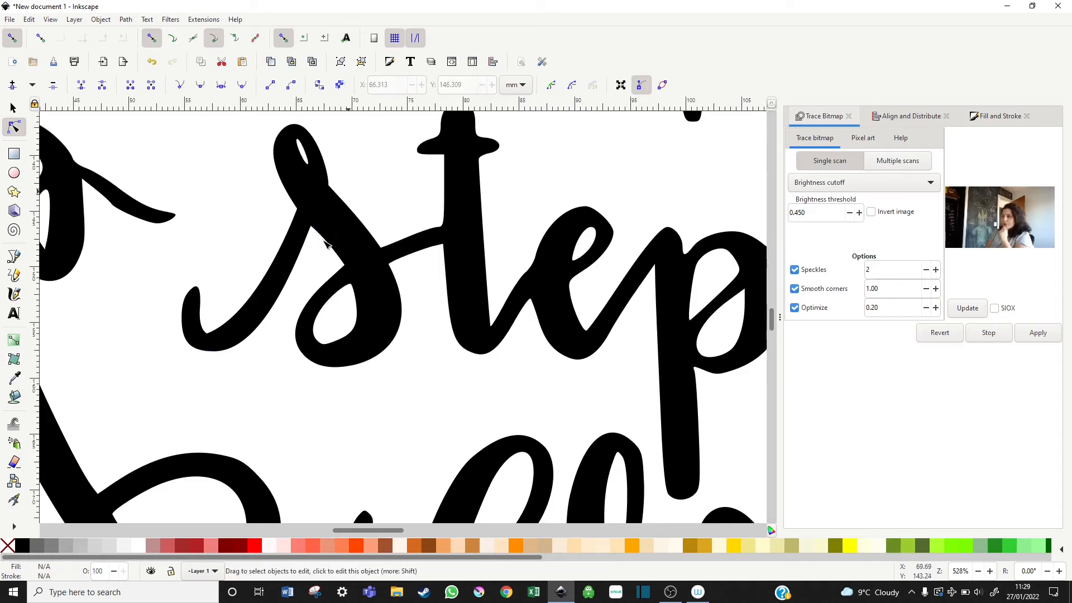
Delete the surplus nodes around the s lower counter and move its top node to about X 70.2 mm, Y 151.3 mm
left_click(356, 290)
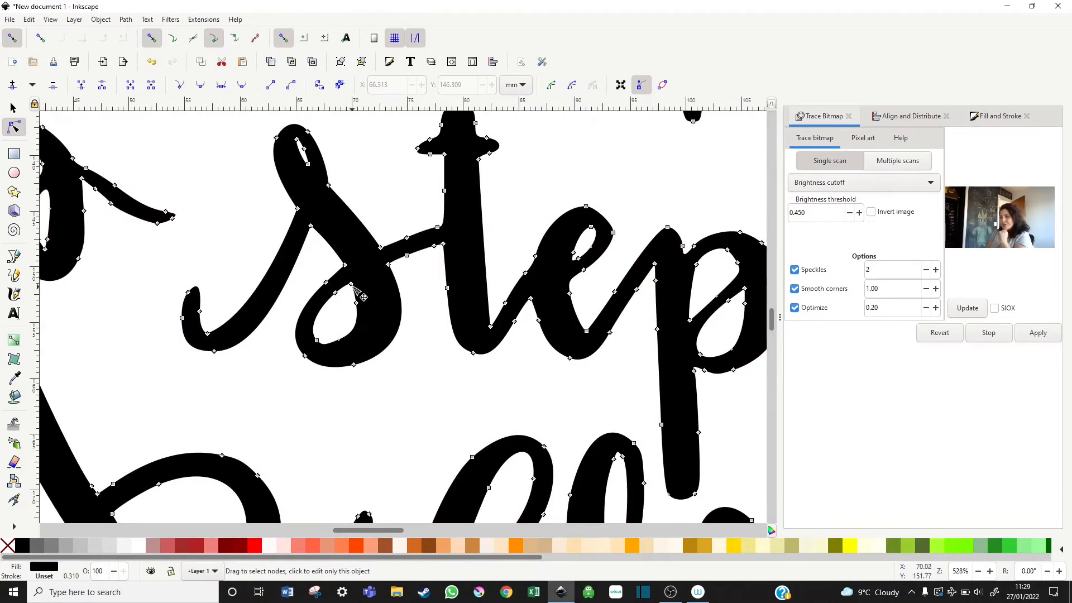
left_click(360, 296)
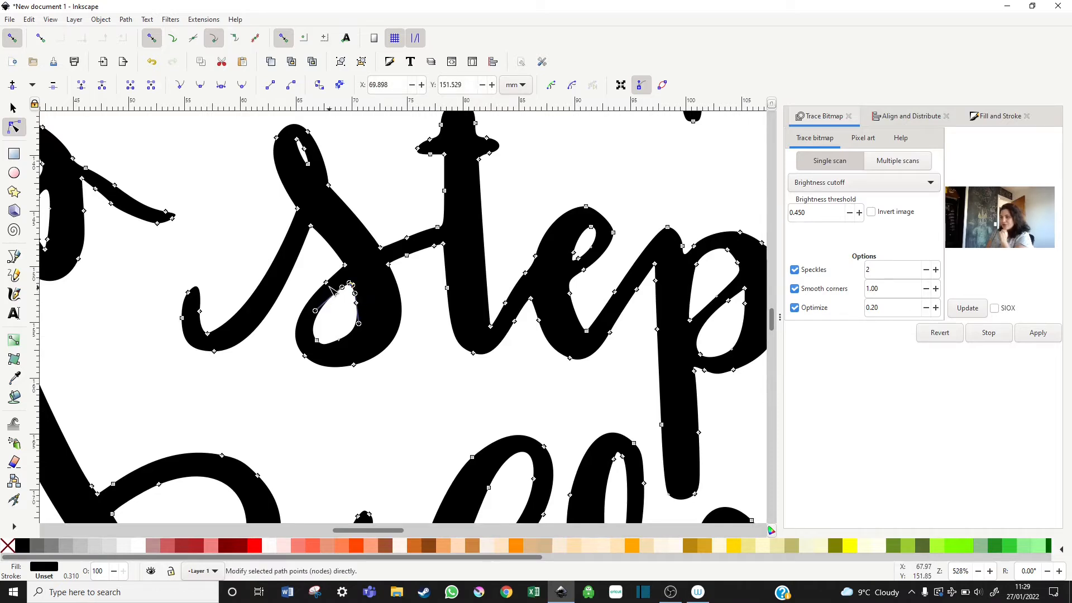
left_click_drag(347, 302, 365, 334)
left_click(340, 342)
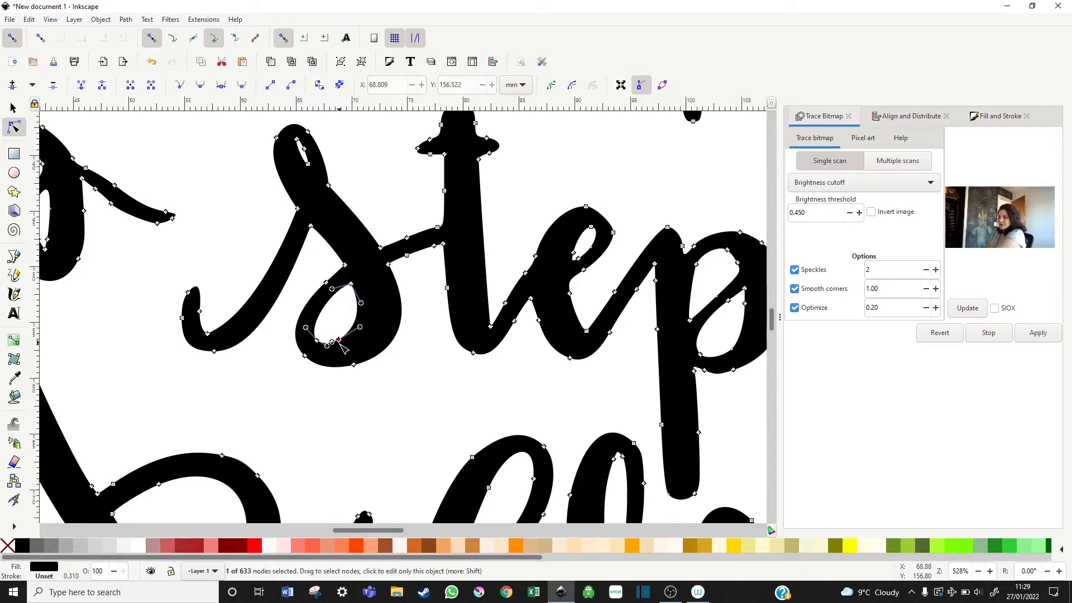
key("Delete")
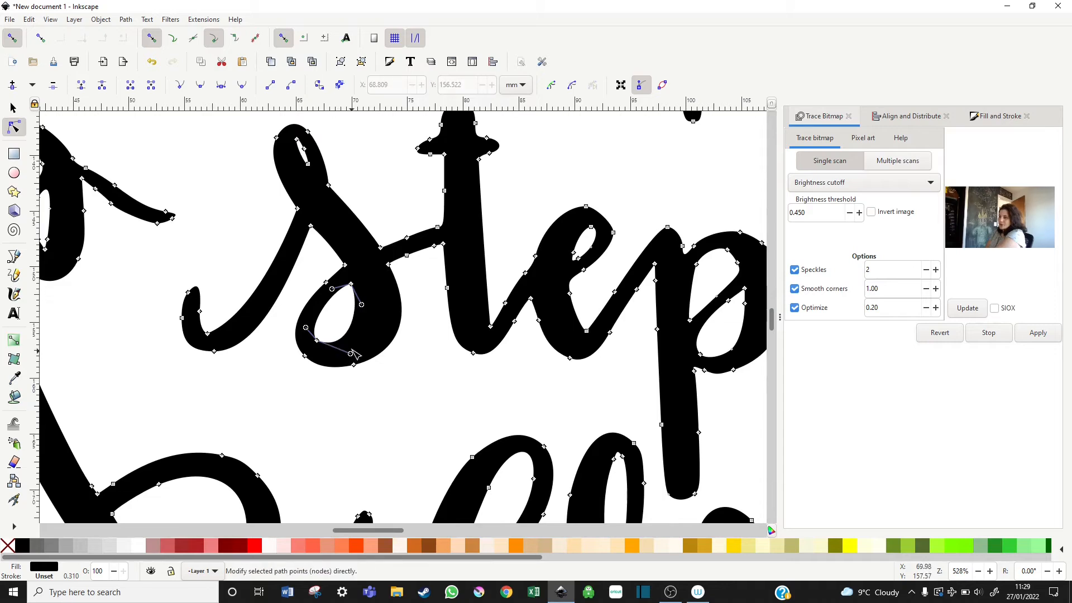
mouse_move(361, 304)
left_mouse_down()
mouse_move(369, 313)
mouse_move(358, 285)
left_mouse_up()
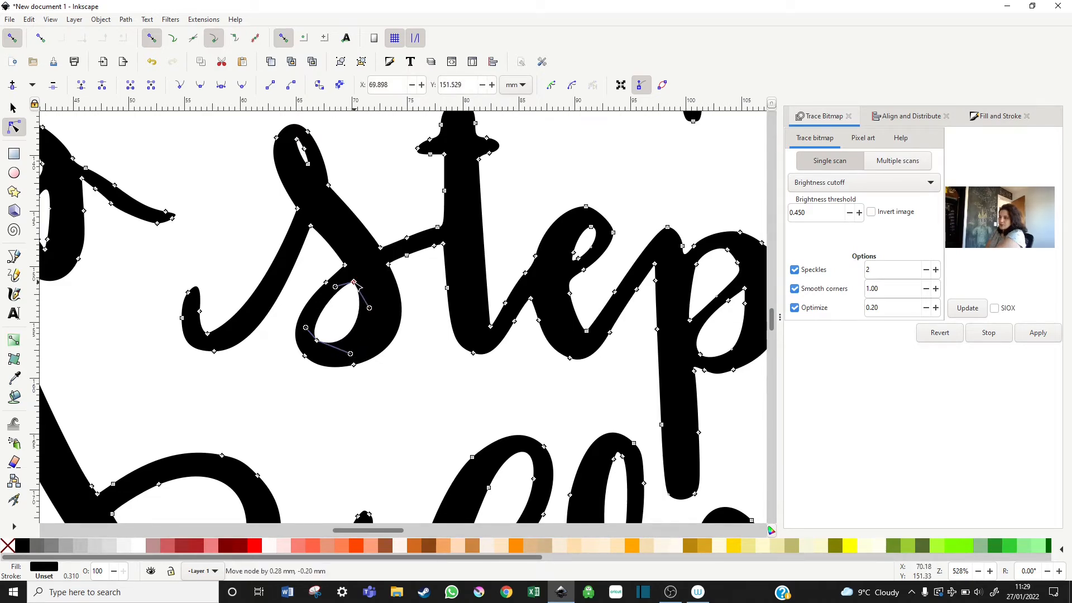
key("Escape")
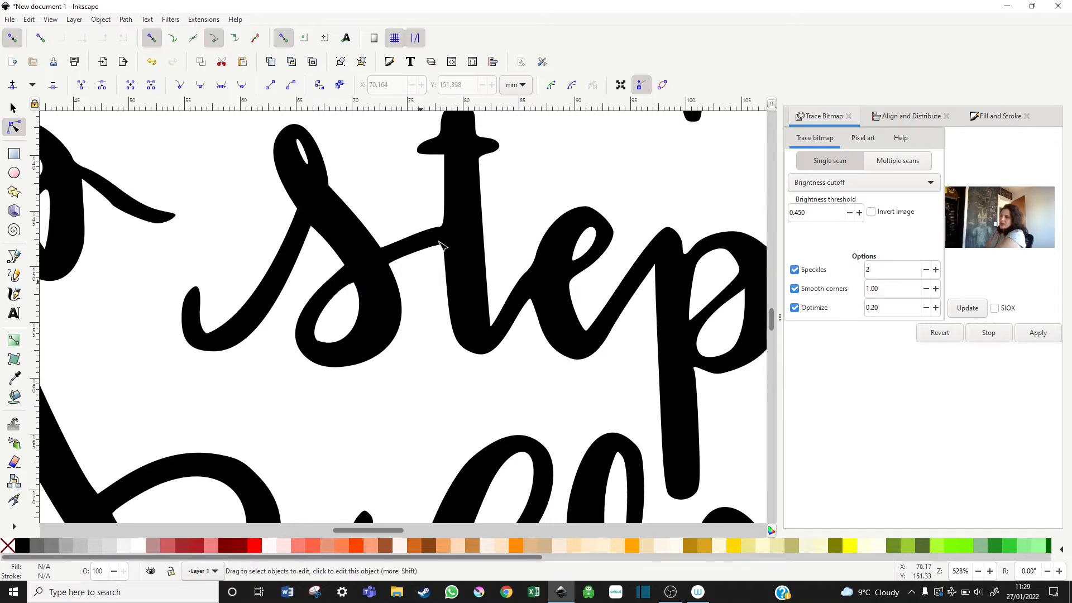
Straighten the stroke connecting the s to the t by deleting the surplus nodes along its upper and lower edges
left_click(438, 241)
left_click(435, 228)
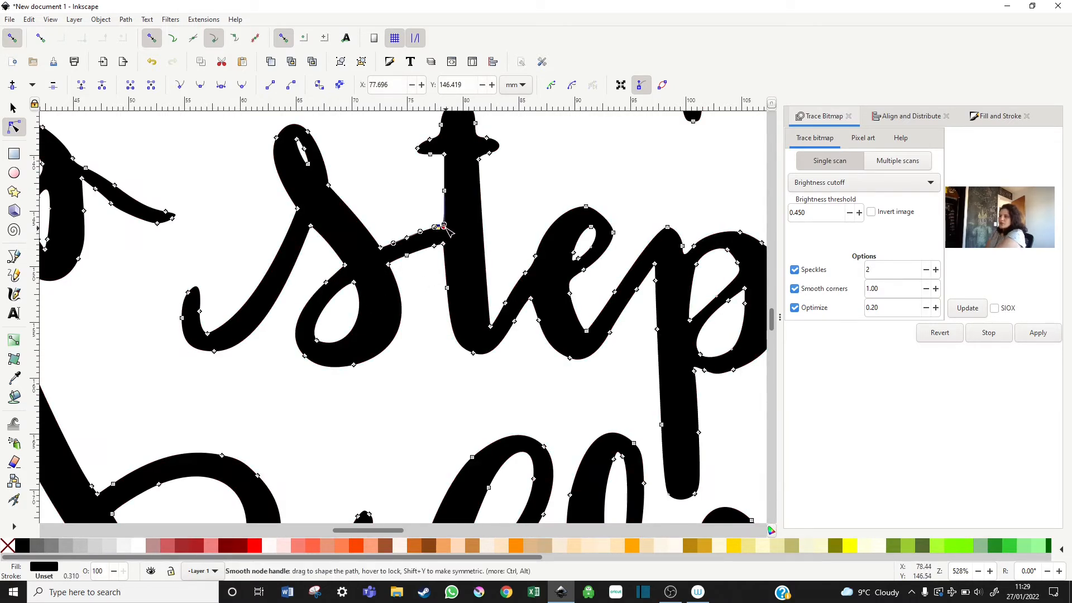
left_click_drag(436, 228, 418, 267)
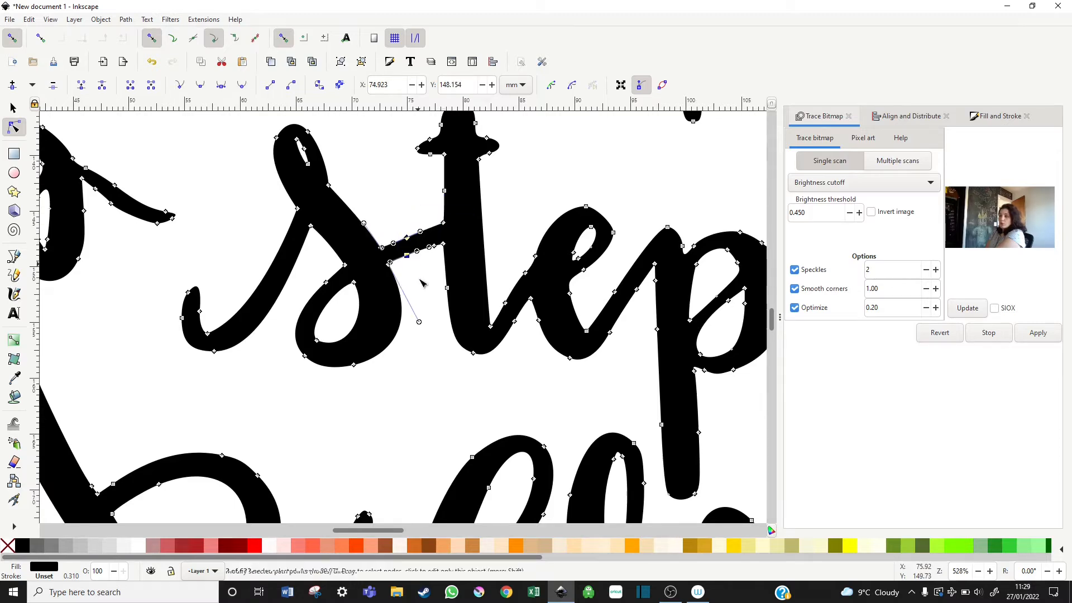
key("Delete")
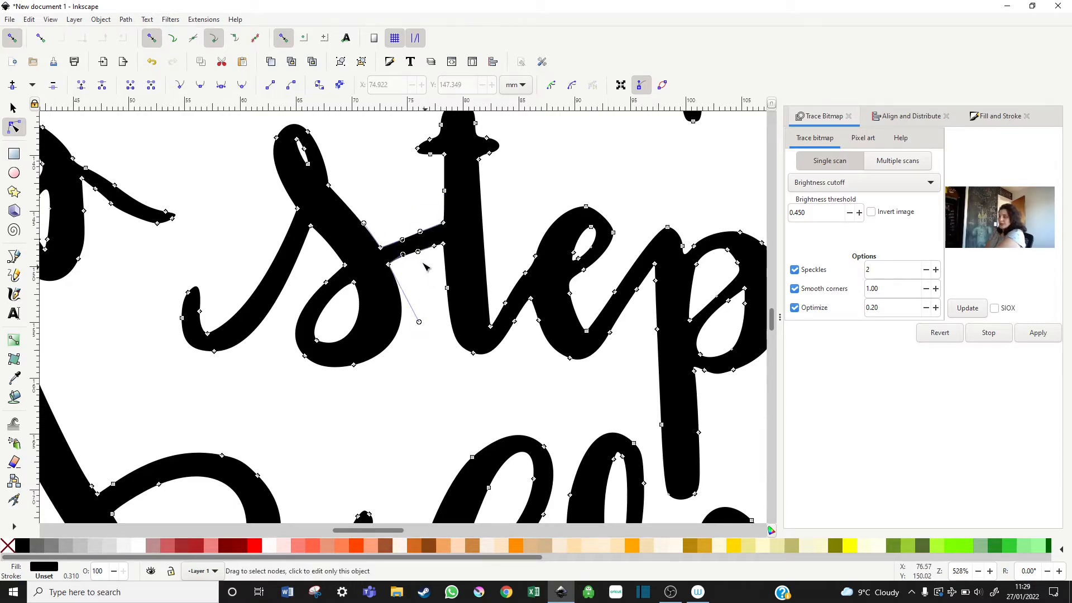
left_click_drag(426, 239, 438, 251)
key("Delete")
left_click(506, 198)
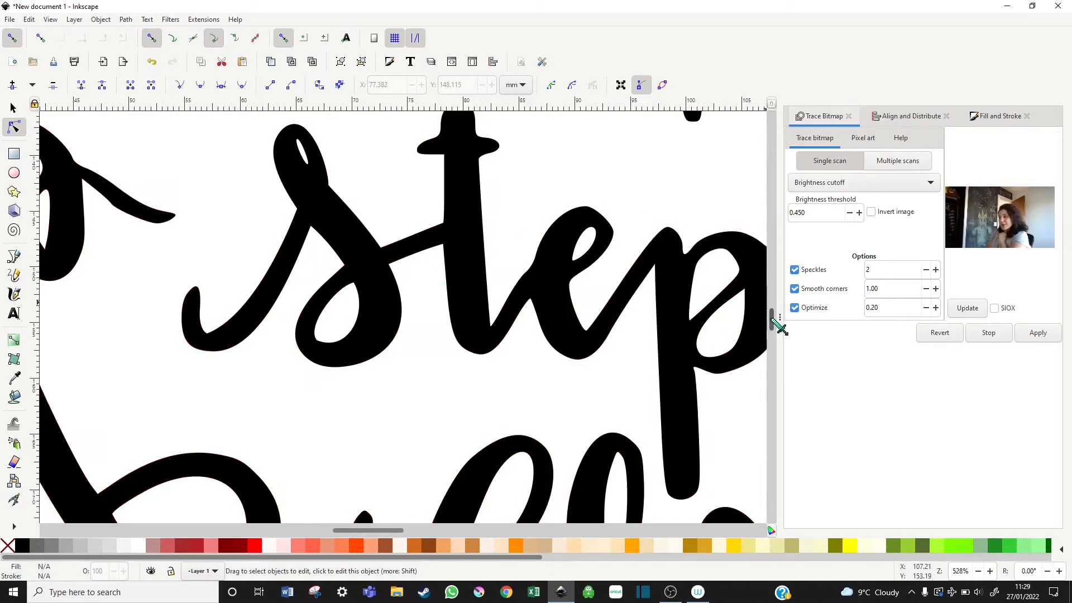
Clean both corners above the t crossbar, placing their nodes at about X 78.2 mm, Y 138.0 mm and X 81.1 mm, Y 138.2 mm
scroll(778, 321, "up", 5)
scroll(698, 310, "down", 1)
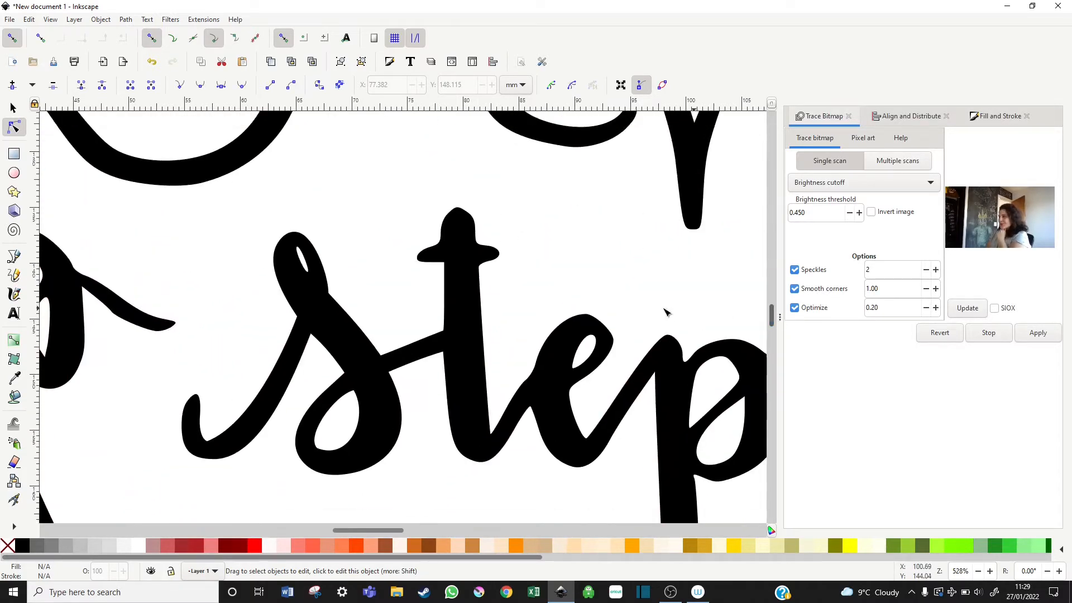
left_click(447, 260)
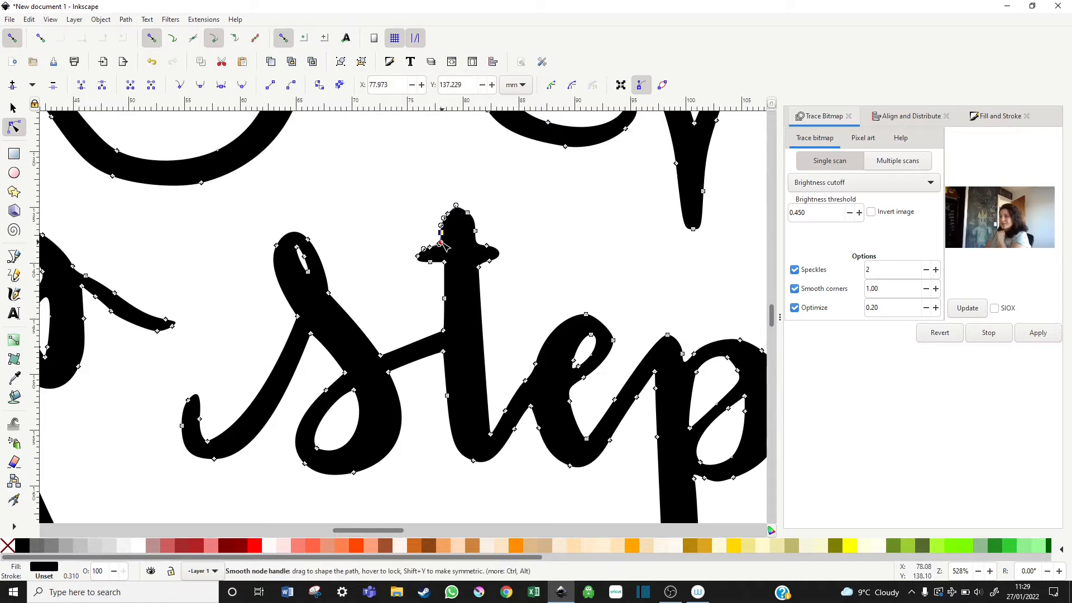
left_click_drag(442, 244, 446, 243)
left_click(475, 230)
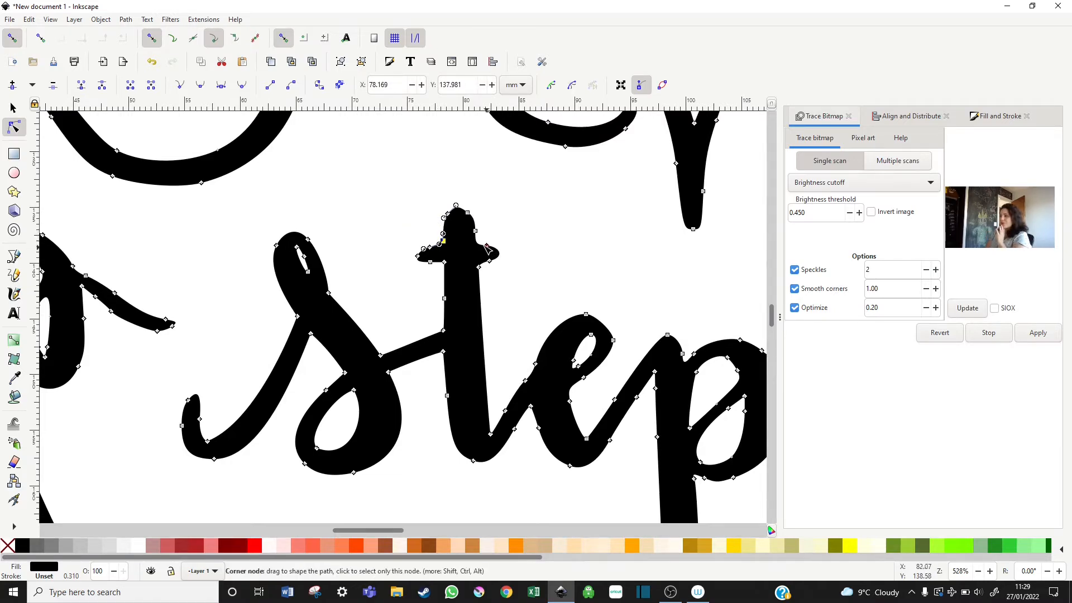
left_click_drag(478, 241, 474, 244)
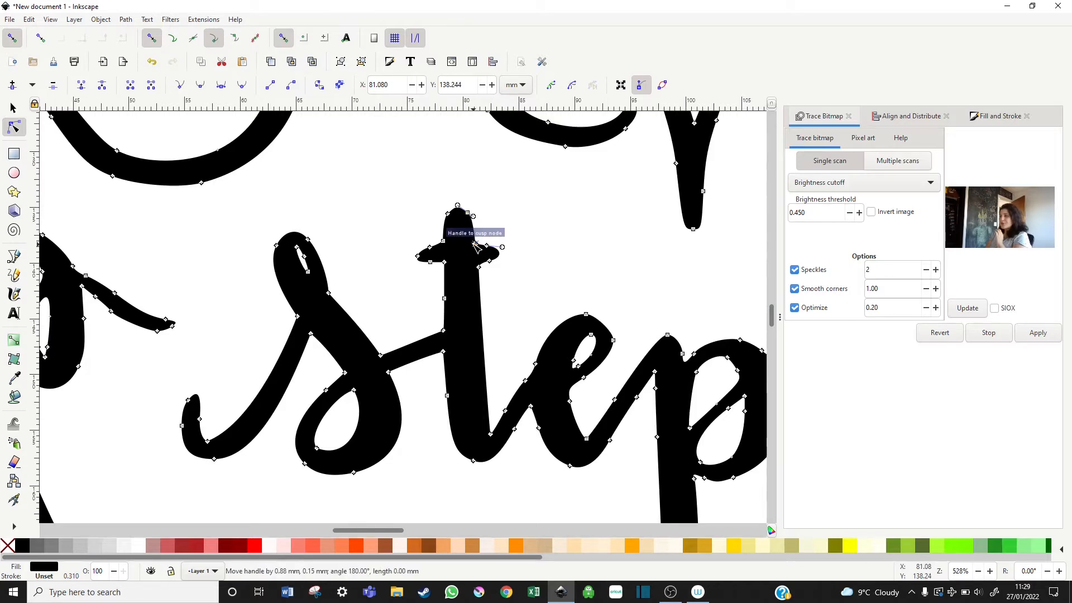
left_click(507, 239)
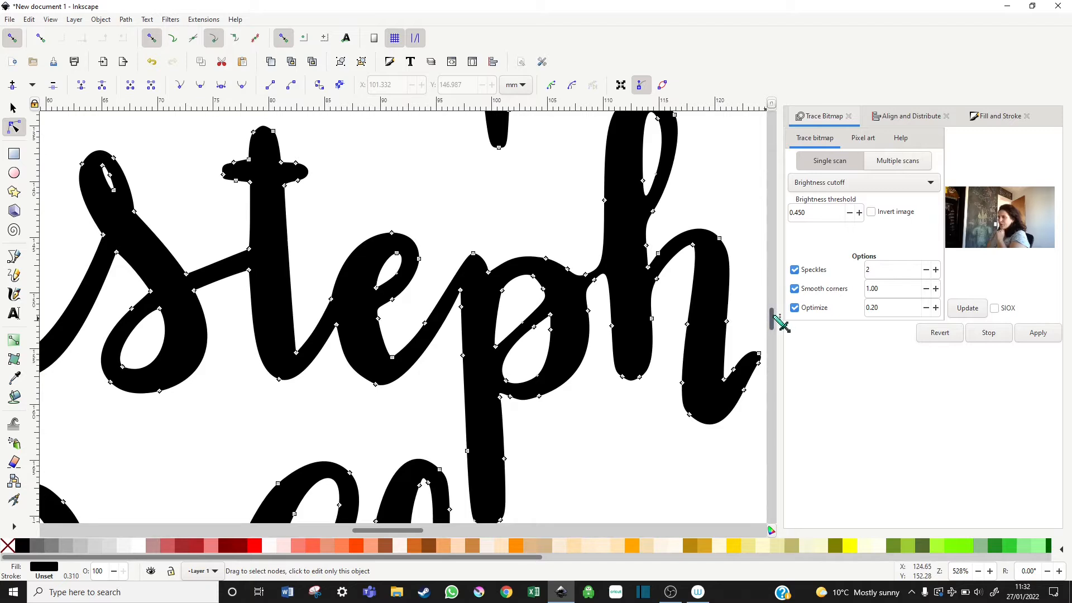
Try to delete three nodes together along the left edge of the p stem
scroll(777, 318, "down", 3)
left_click_drag(460, 230, 473, 386)
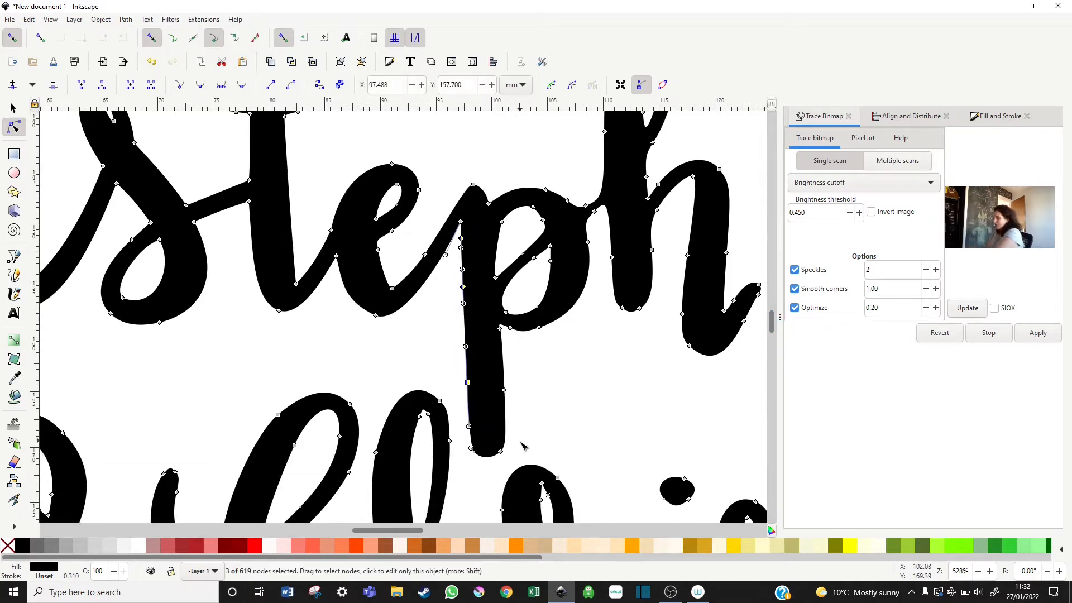
key("Delete")
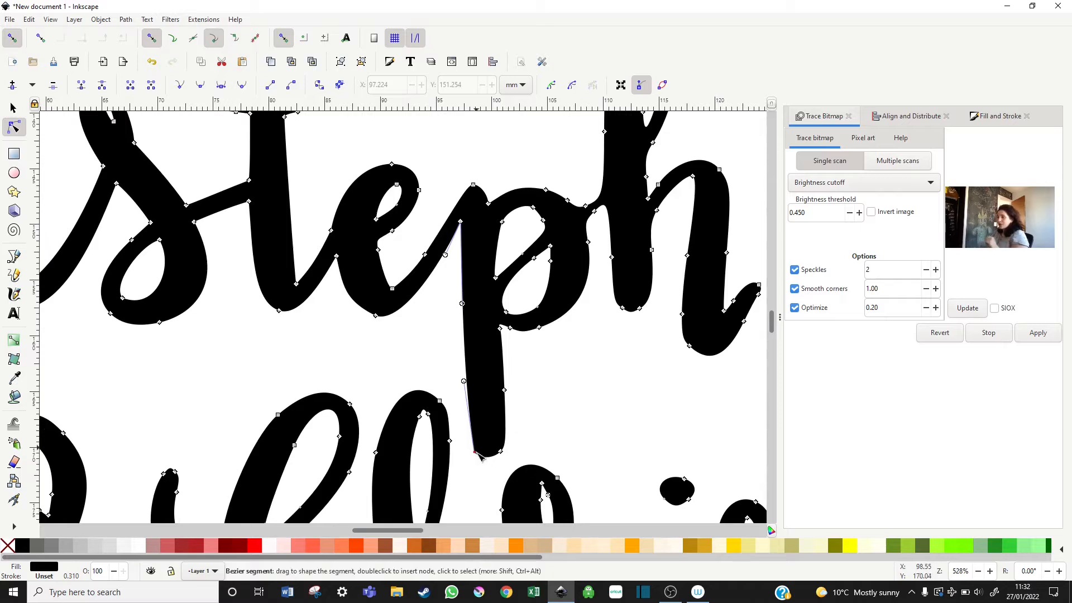
key("ctrl+z")
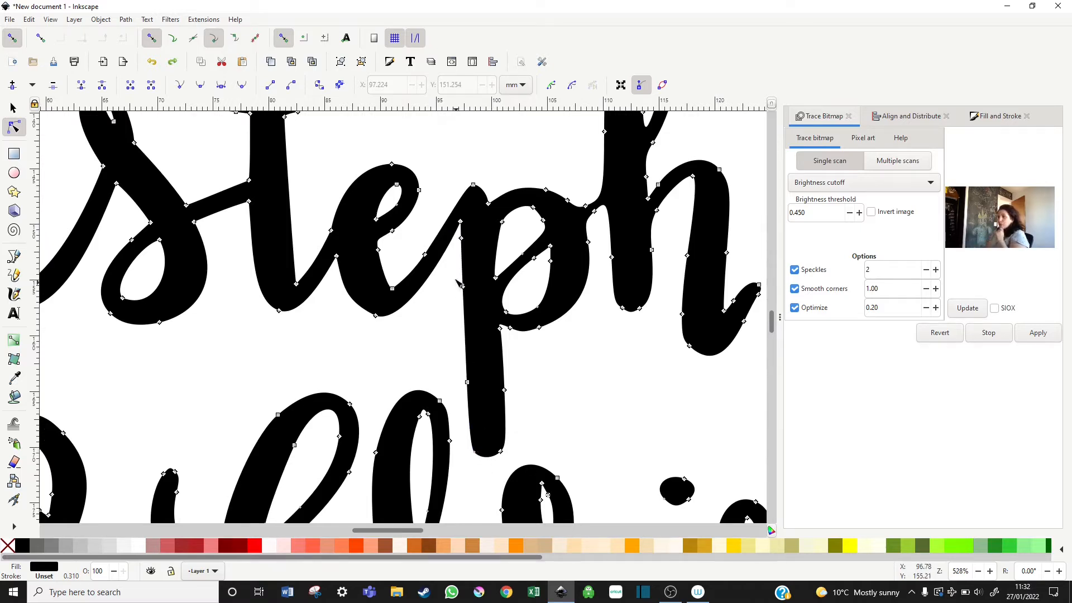
Delete the node midway down the p stem's left edge and the extra node just below its upper corner
left_click_drag(455, 281, 472, 303)
key("Delete")
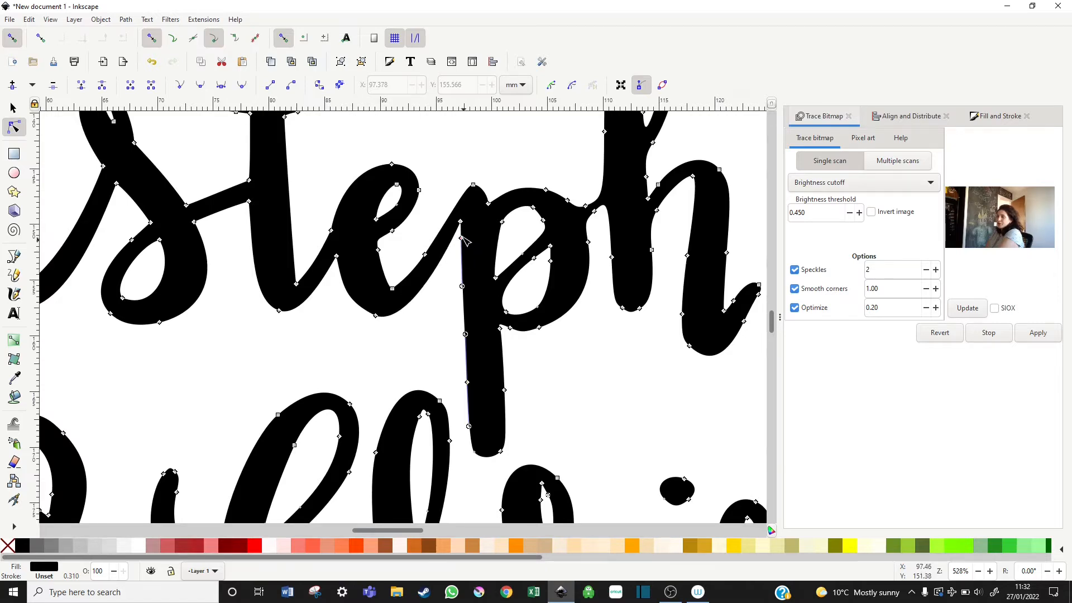
left_click(462, 239)
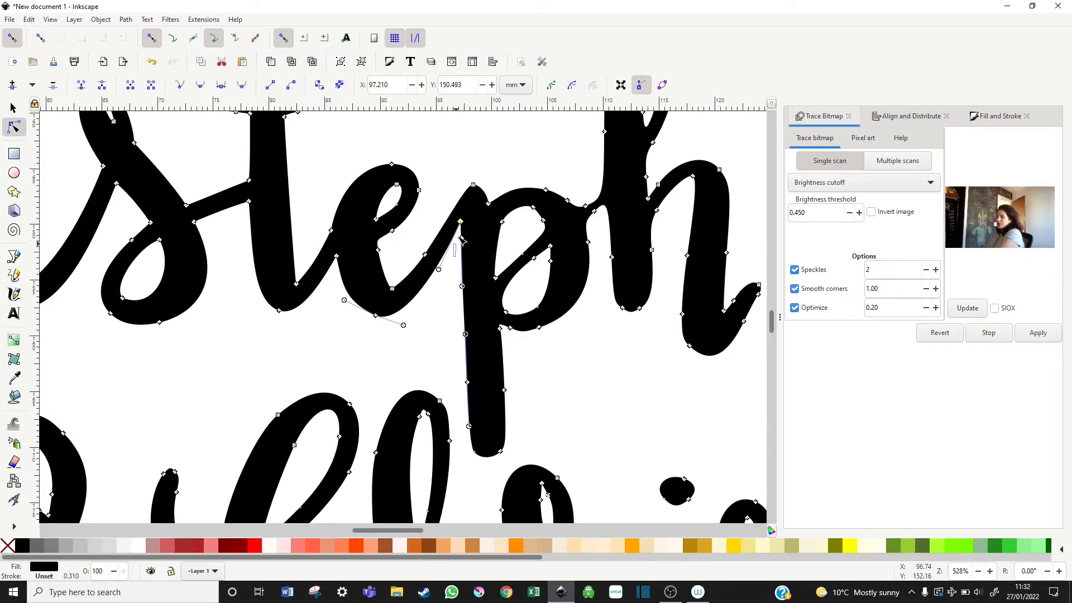
left_click_drag(460, 237, 471, 230)
key("Delete")
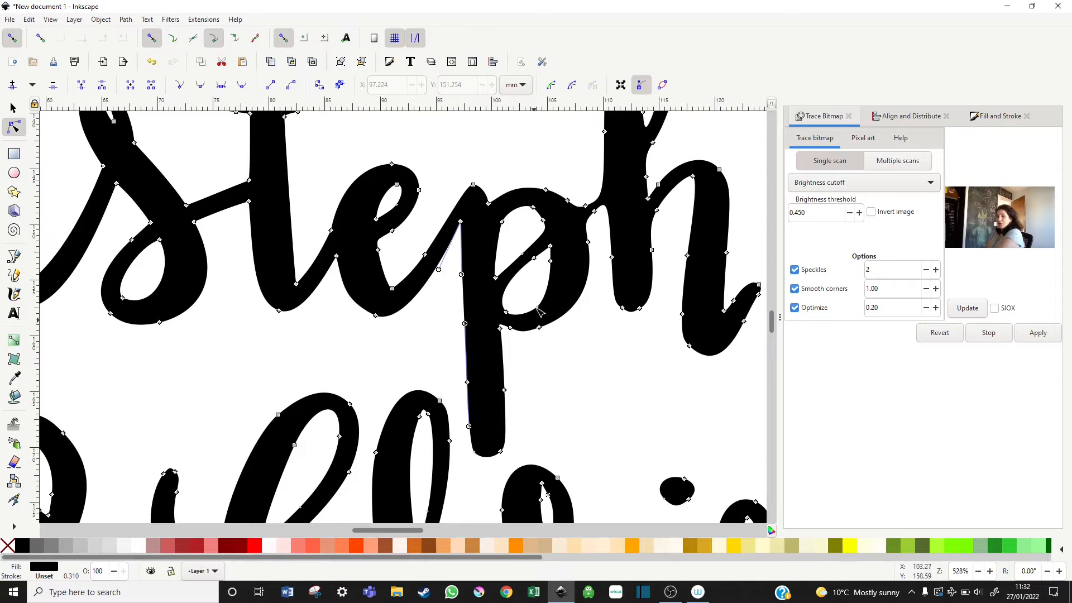
Delete two nodes on the p's inner diagonal and shift the corner where the bowl meets the stem to about X 100.6 mm, Y 159.1 mm
left_click(529, 266)
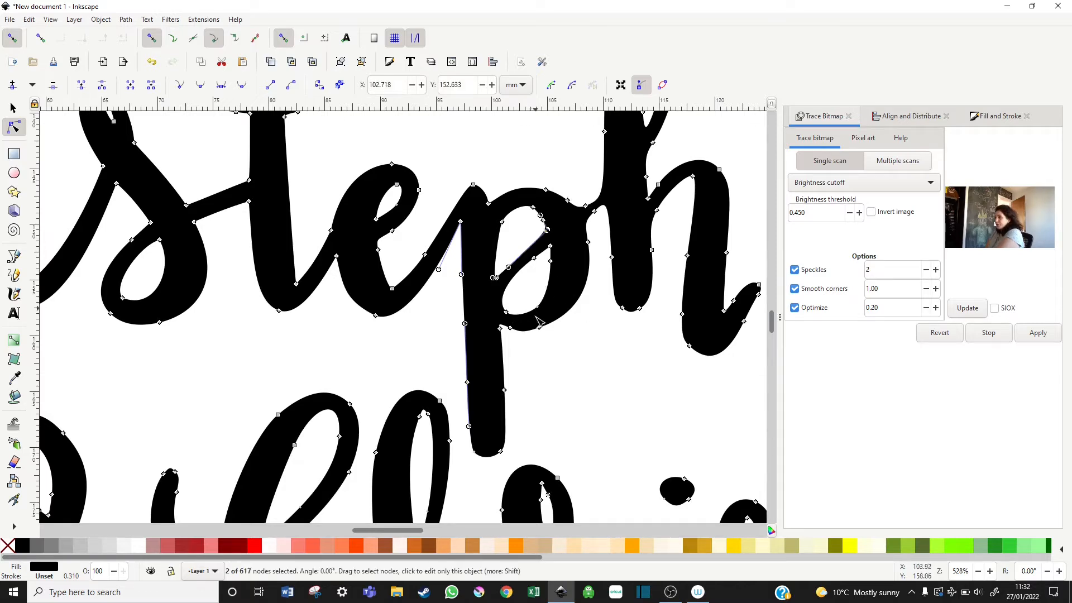
left_click(499, 326)
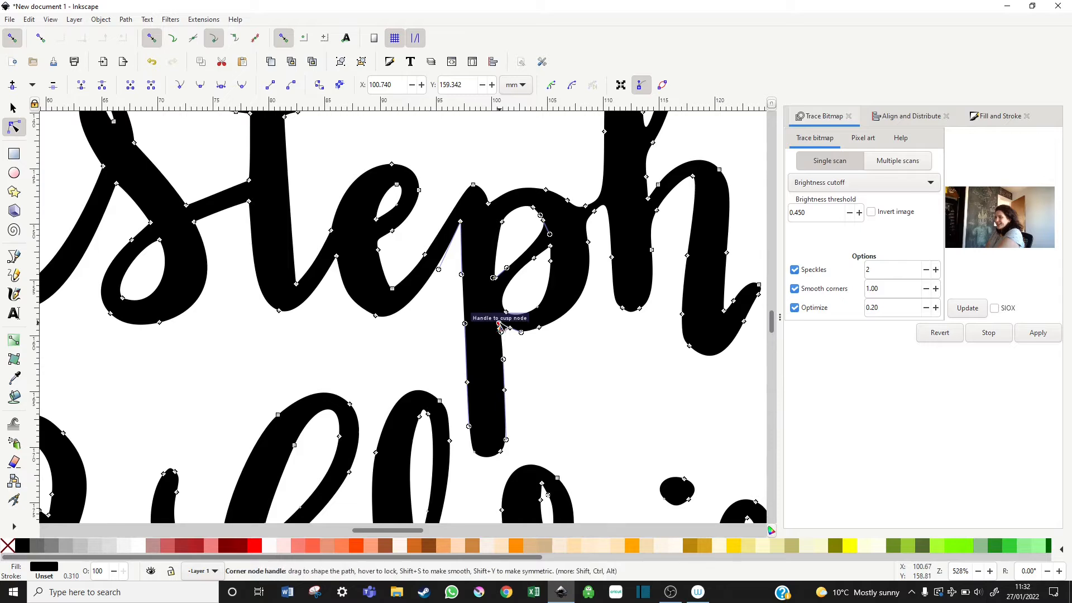
left_click(503, 332)
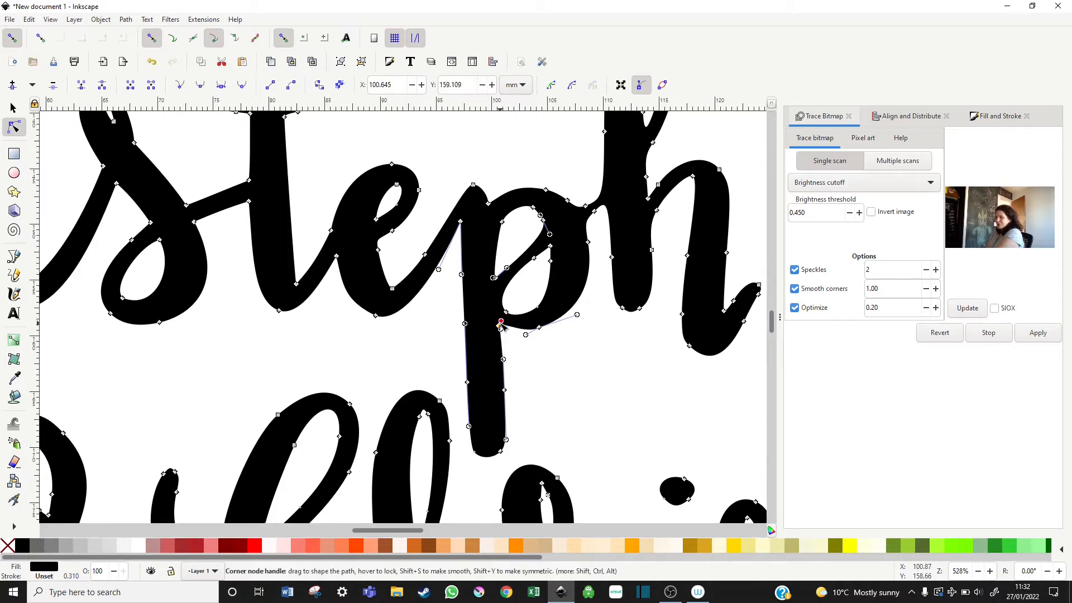
left_click_drag(501, 329, 526, 334)
Make the node at the base of the p bowl auto-smooth and move it to about X 104.7 mm, Y 159.3 mm
left_click(539, 328)
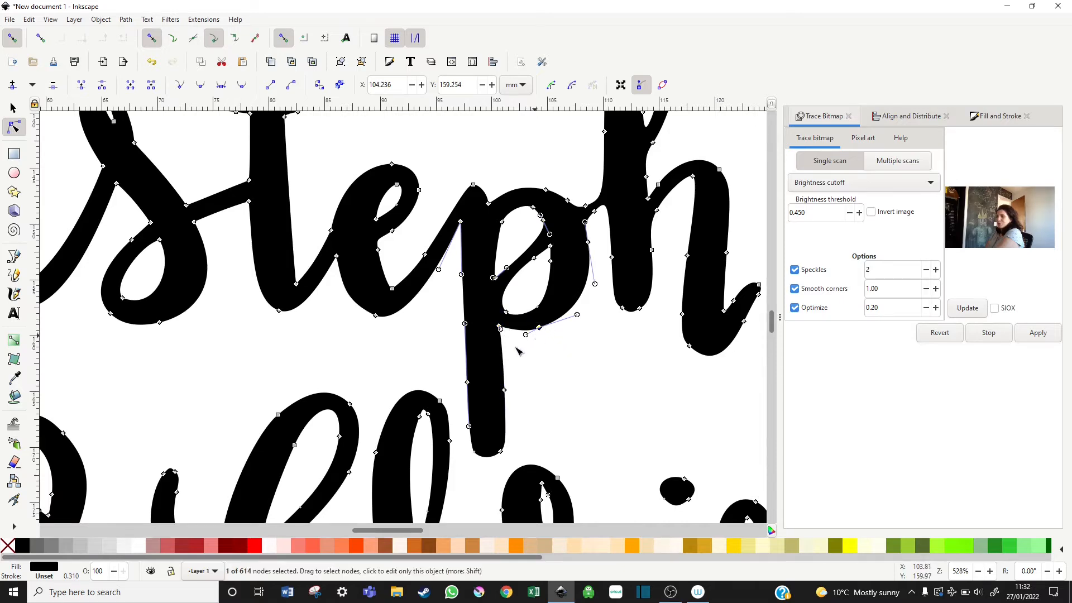
left_click(242, 85)
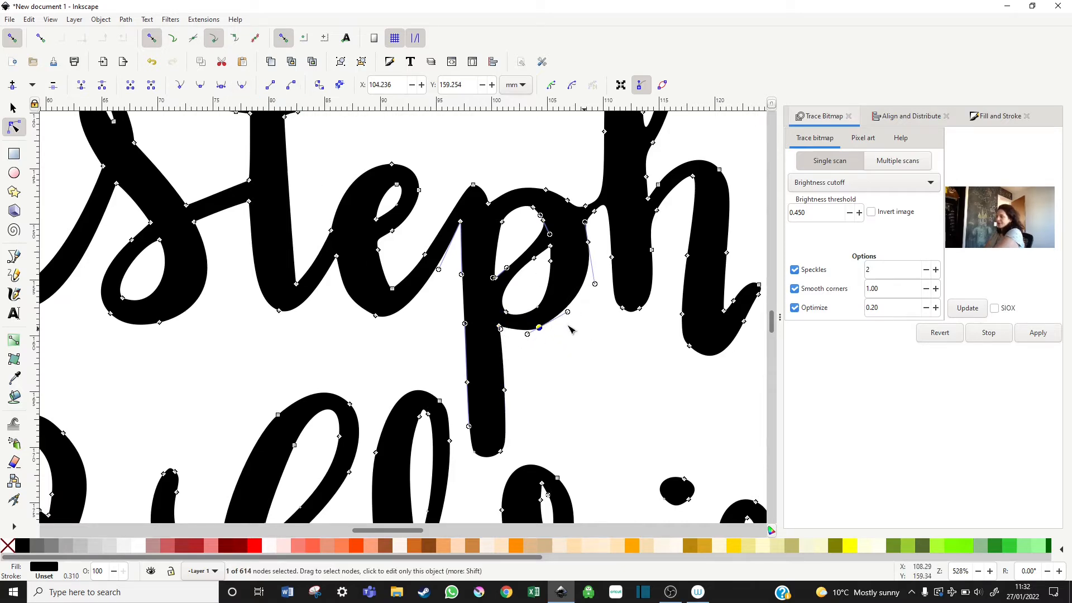
left_click_drag(540, 329, 545, 331)
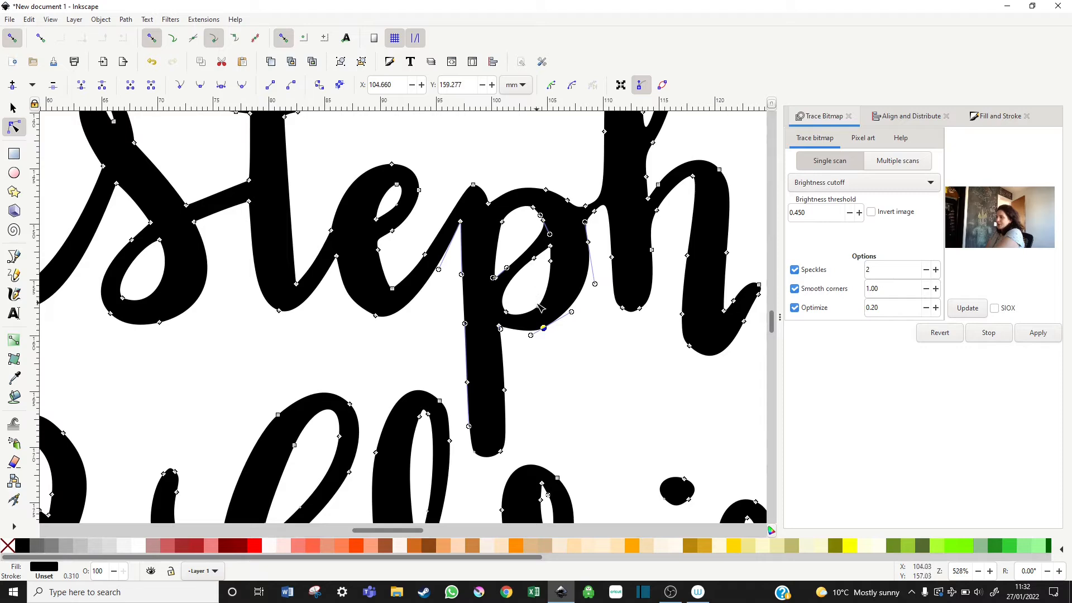
Reshape the p's lower counter with nodes at about X 104.0 mm, Y 157.0 mm and X 103.9 mm, Y 153.6 mm, retracting the adjacent corner handle
left_click(540, 308)
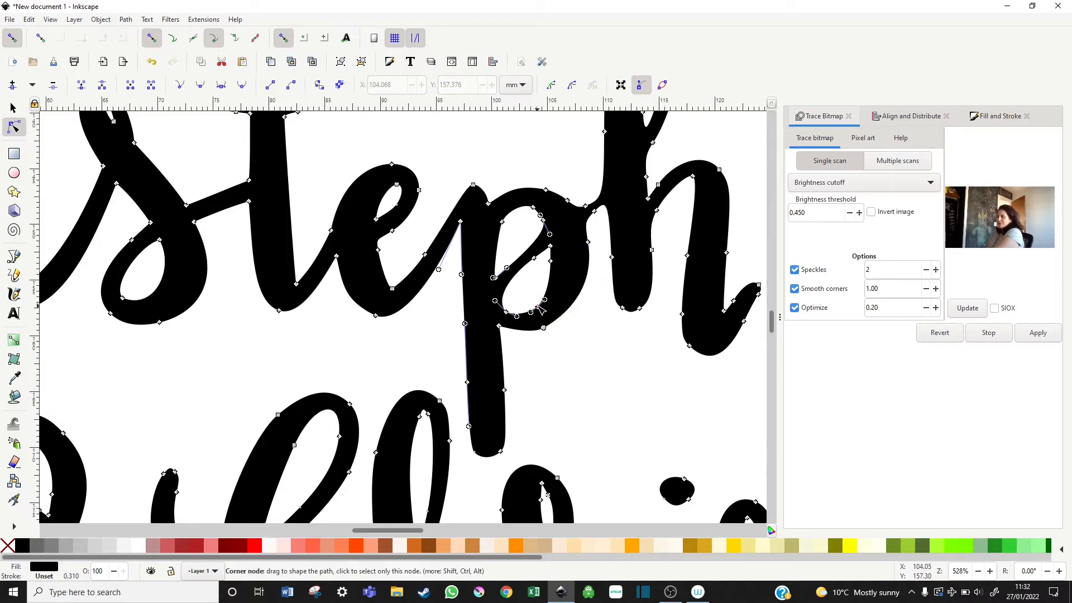
left_click_drag(541, 307, 538, 303)
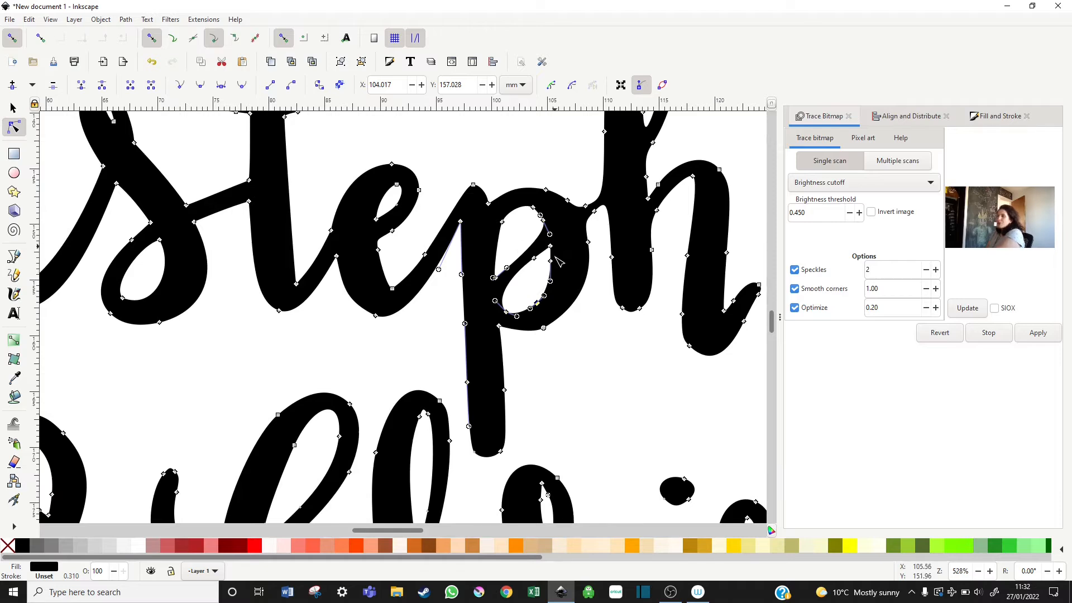
left_click_drag(535, 259, 535, 266)
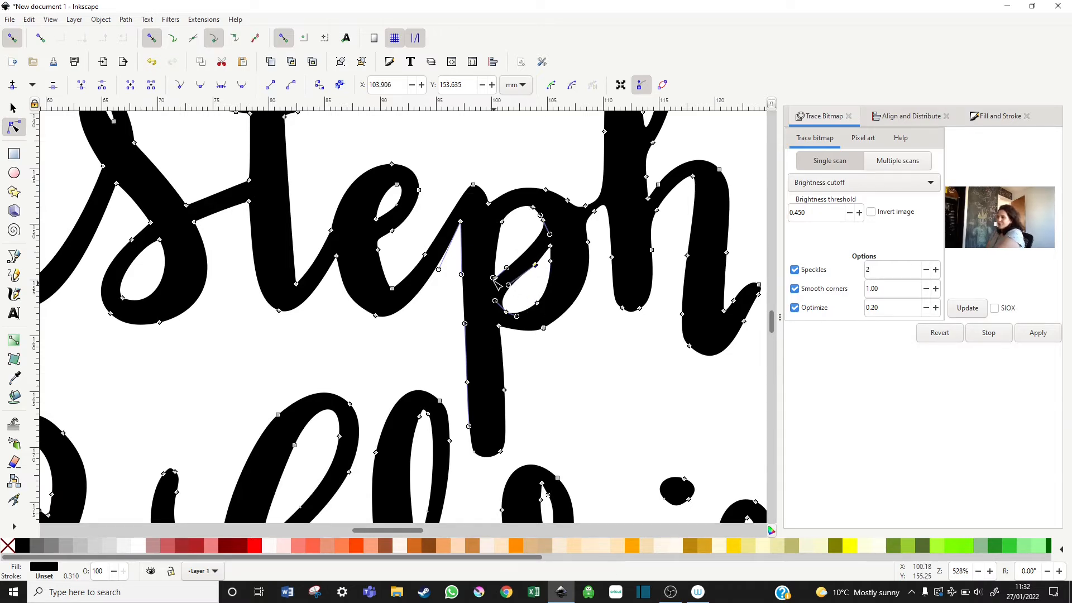
left_click_drag(494, 279, 495, 276)
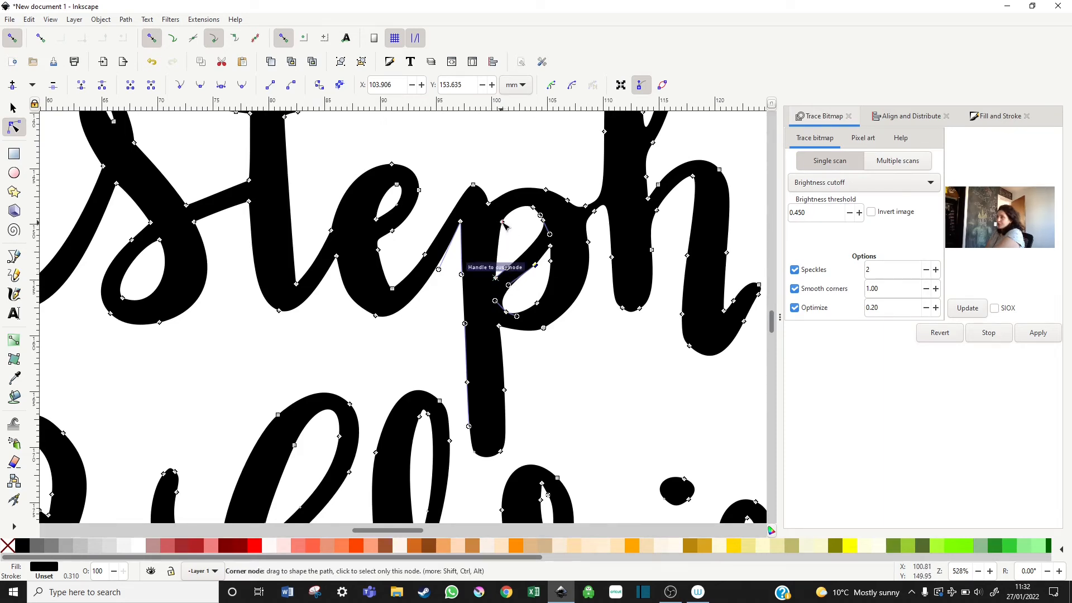
Adjust the handle at the p's upper-left counter curve and delete two nodes along the lower counter's diagonal and right edge
left_click_drag(503, 224, 491, 241)
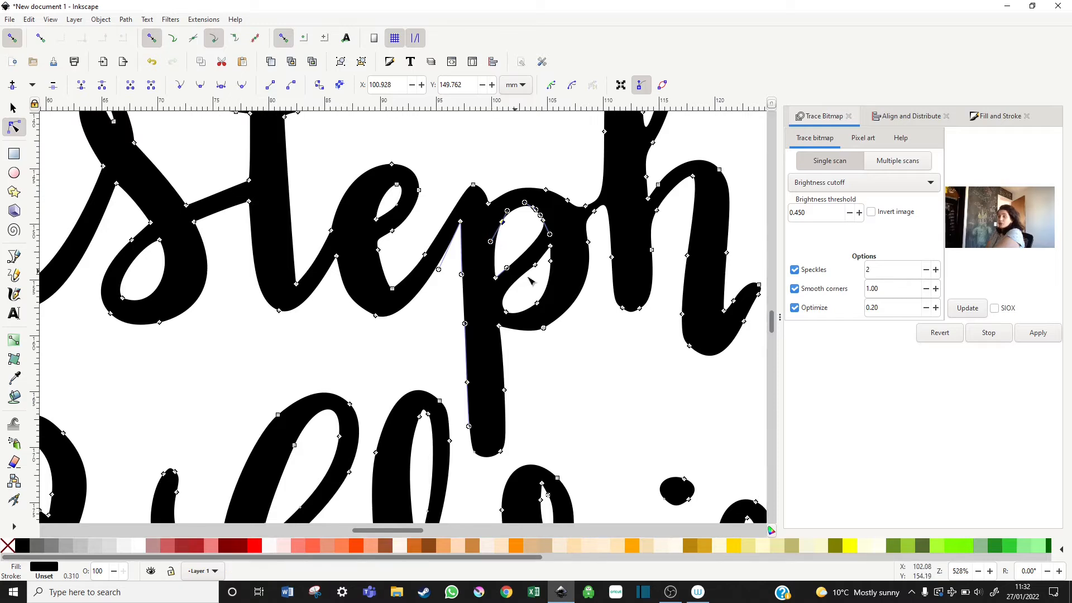
left_click(598, 233)
left_click(536, 265)
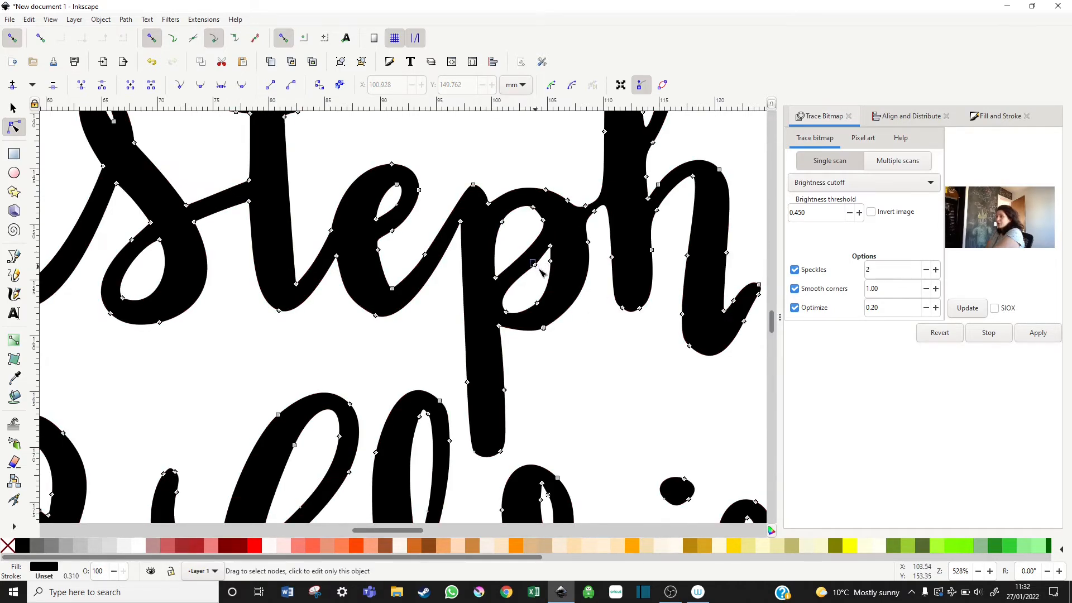
left_click(535, 265)
key("Delete")
left_click_drag(537, 268, 534, 265)
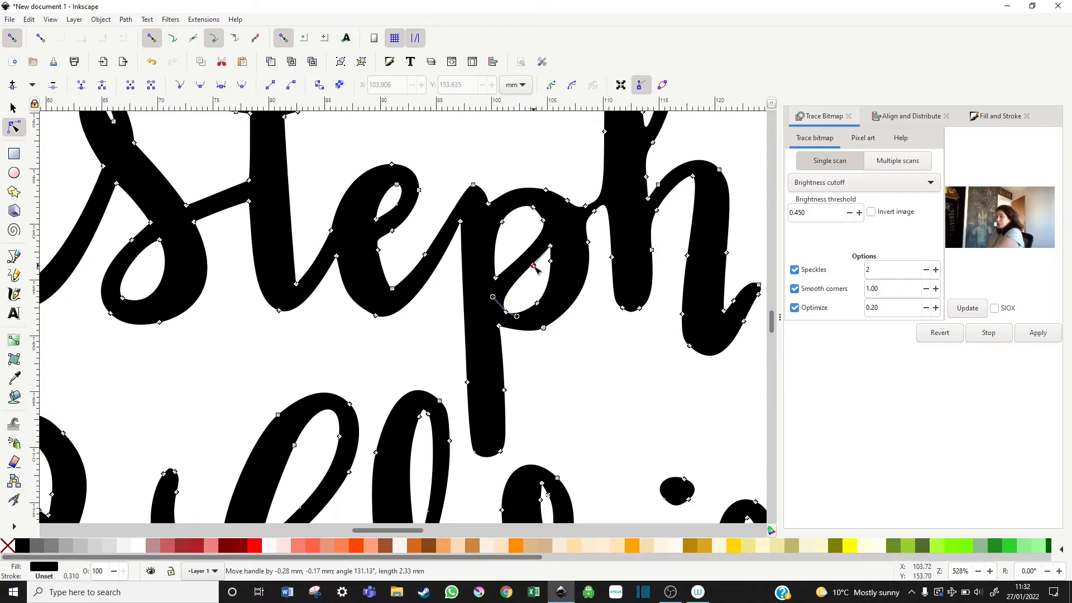
left_click(551, 261)
key("Delete")
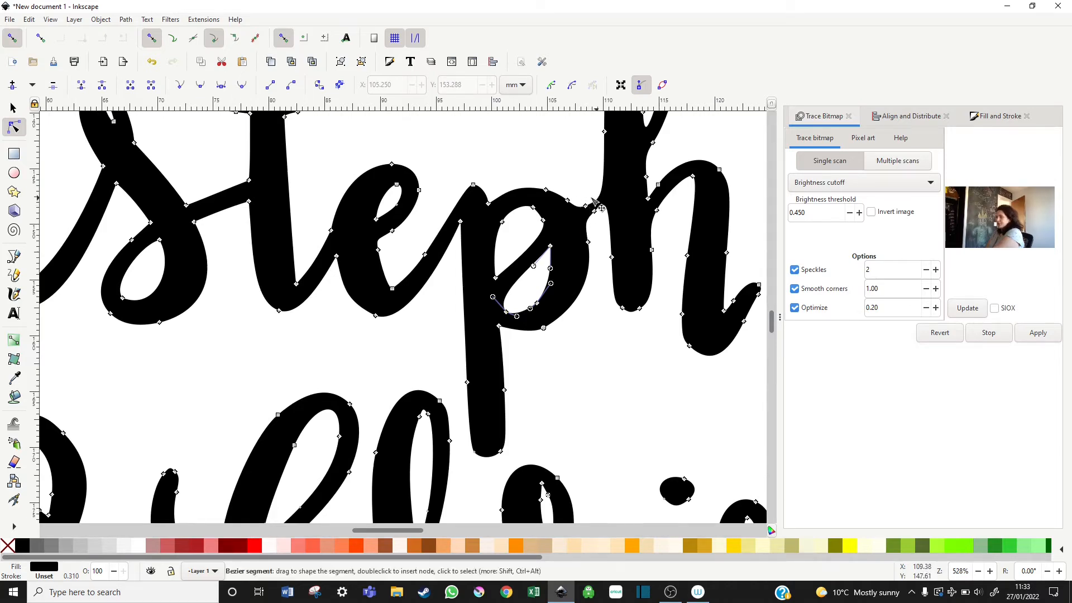
Straighten the p-h connector's upper edge by deleting its middle node and placing its corners at about X 107.2, Y 148.3 mm and X 110.2, Y 146.4 mm
left_click(576, 205)
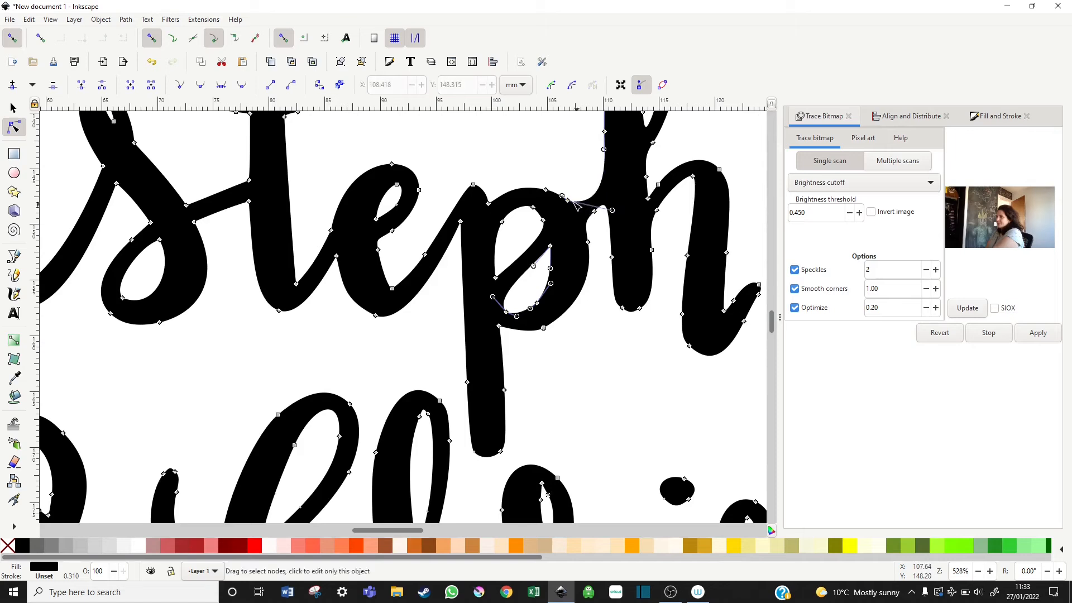
mouse_move(574, 202)
left_mouse_down()
mouse_move(614, 215)
mouse_move(578, 208)
left_mouse_up()
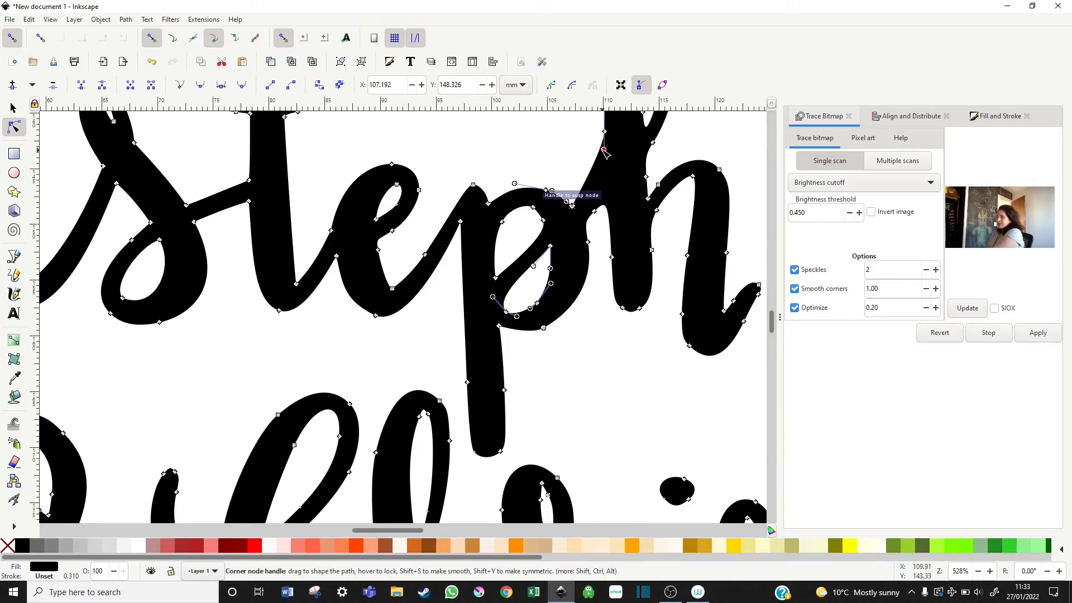
mouse_move(604, 149)
left_mouse_down()
mouse_move(604, 132)
mouse_move(607, 167)
left_mouse_up()
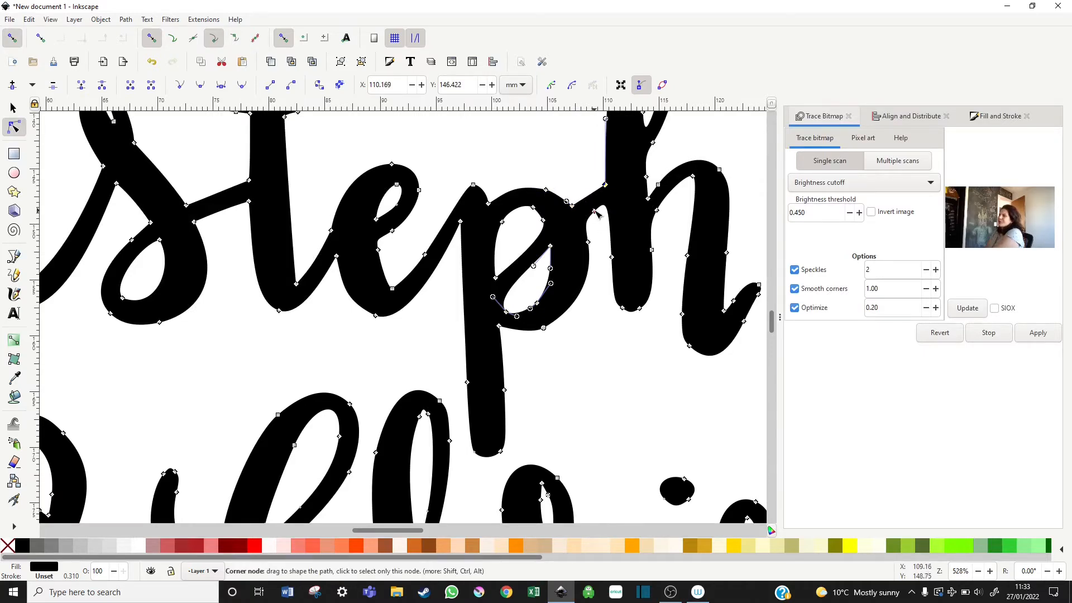
Clean up the p-h connector's lower edge by deleting extra nodes and placing its h-side corner at about X 110.3 mm, Y 148.1 mm
left_click(592, 231)
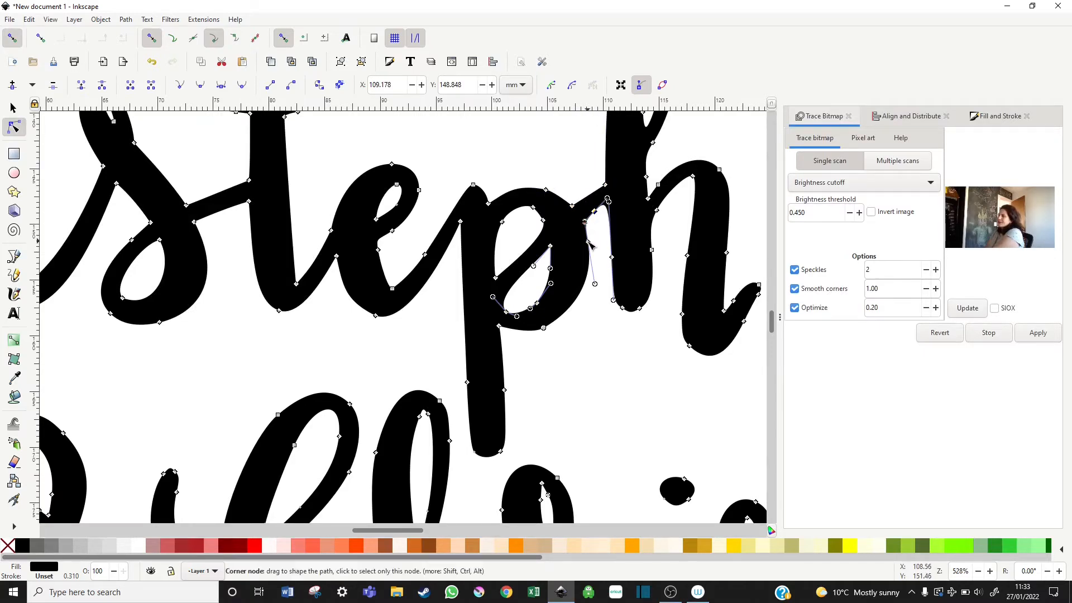
mouse_move(585, 222)
left_mouse_down()
mouse_move(594, 217)
mouse_move(590, 232)
left_mouse_up()
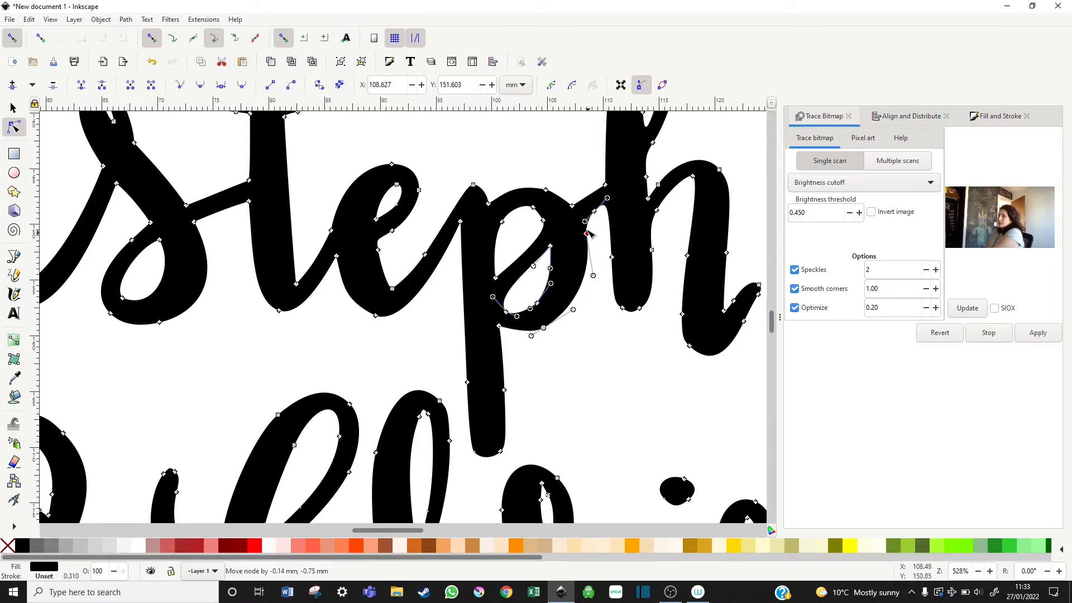
left_click_drag(591, 268, 595, 283)
left_click(595, 212)
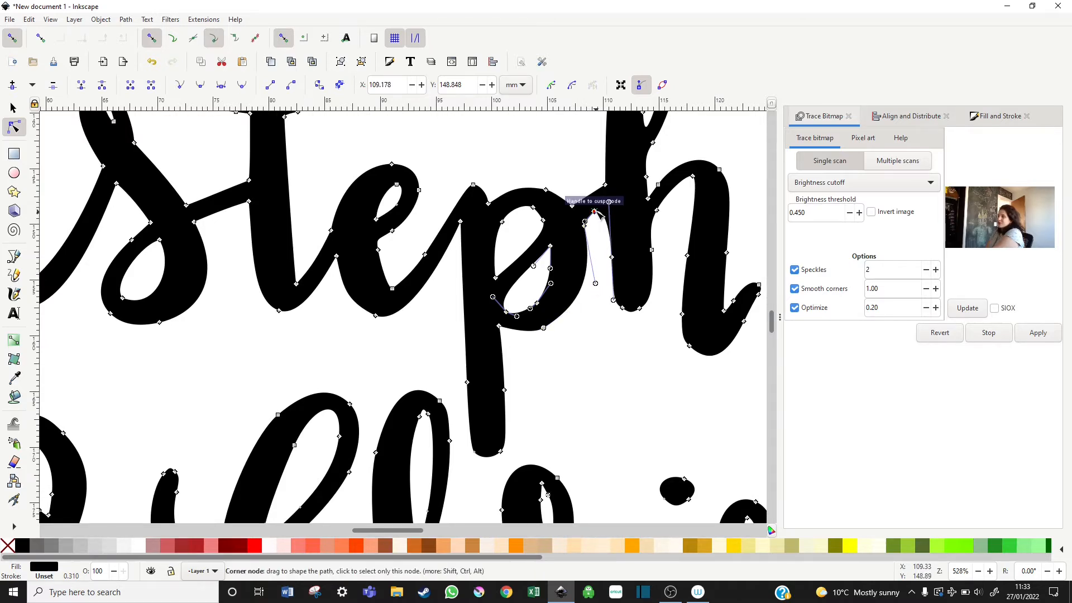
left_click_drag(597, 214, 610, 204)
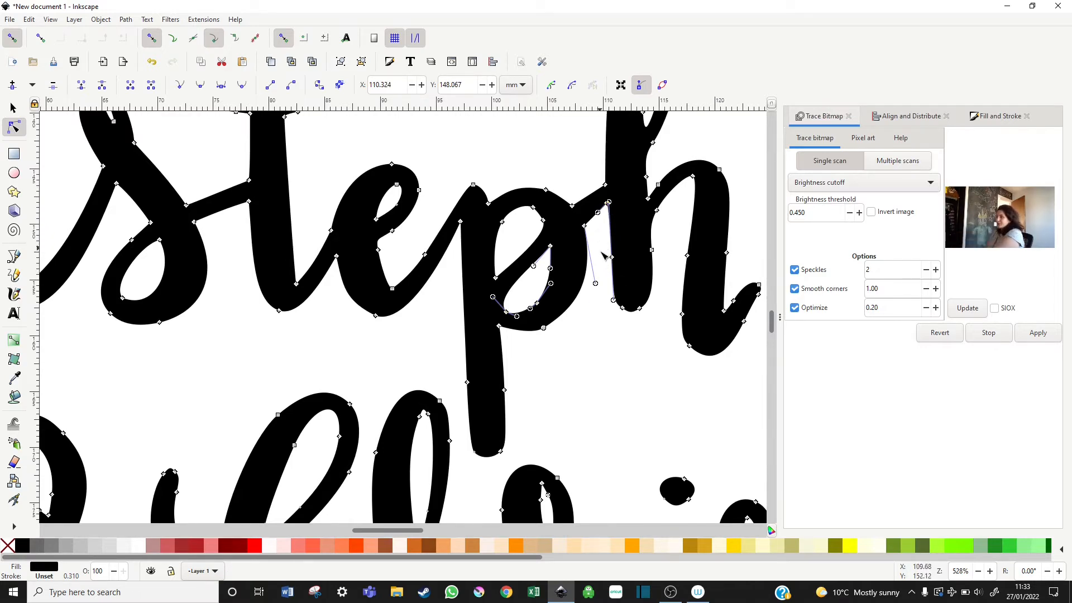
left_click(593, 350)
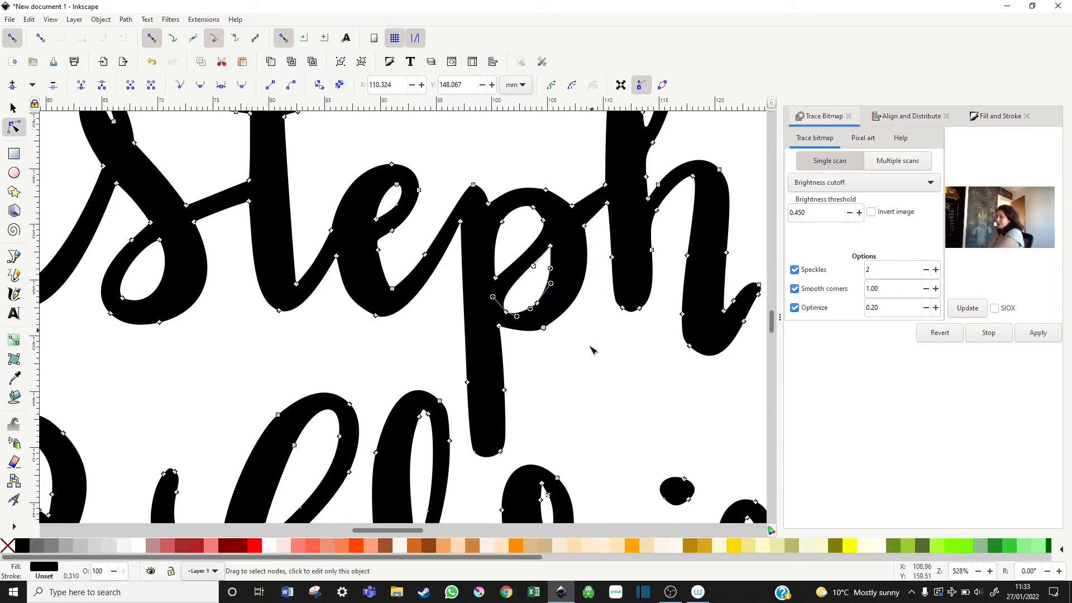
Delete the node at the base of the p bowl and round its outer curve with the handles of the two remaining end nodes
left_click(543, 327)
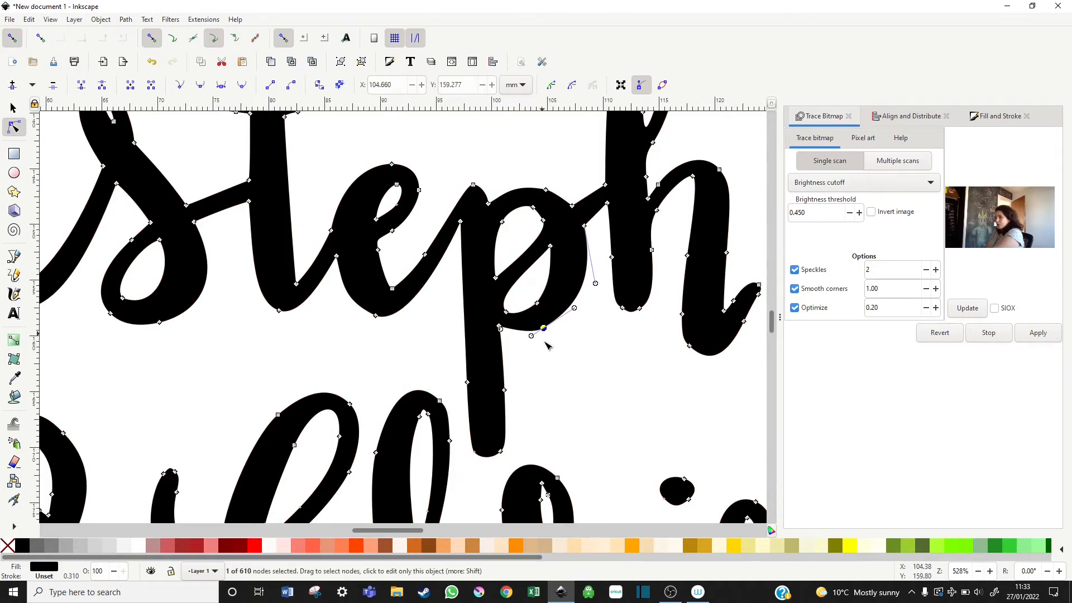
key("Delete")
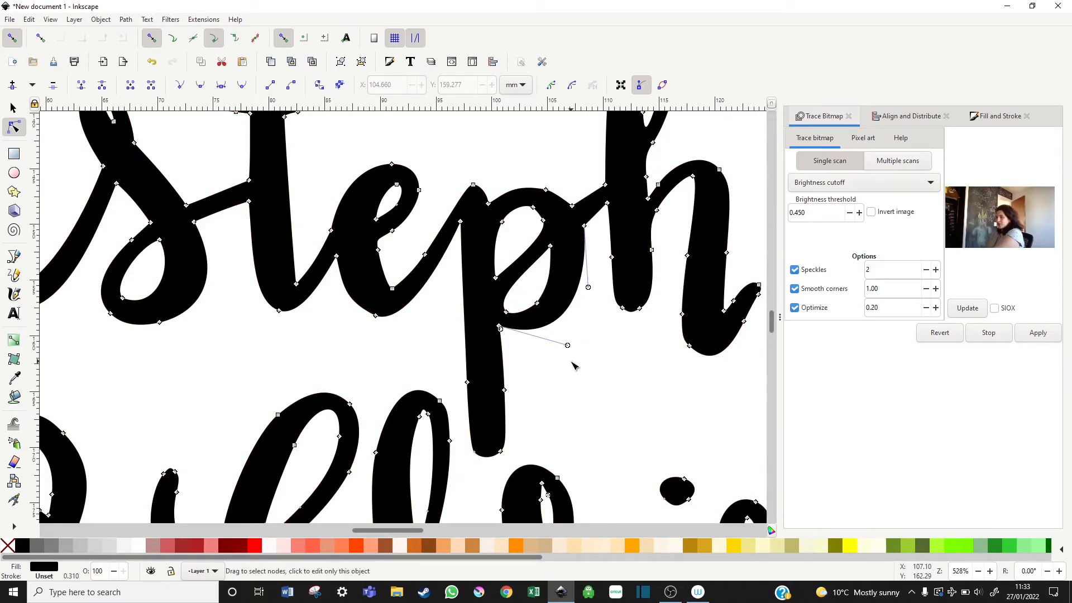
left_click_drag(568, 347, 571, 345)
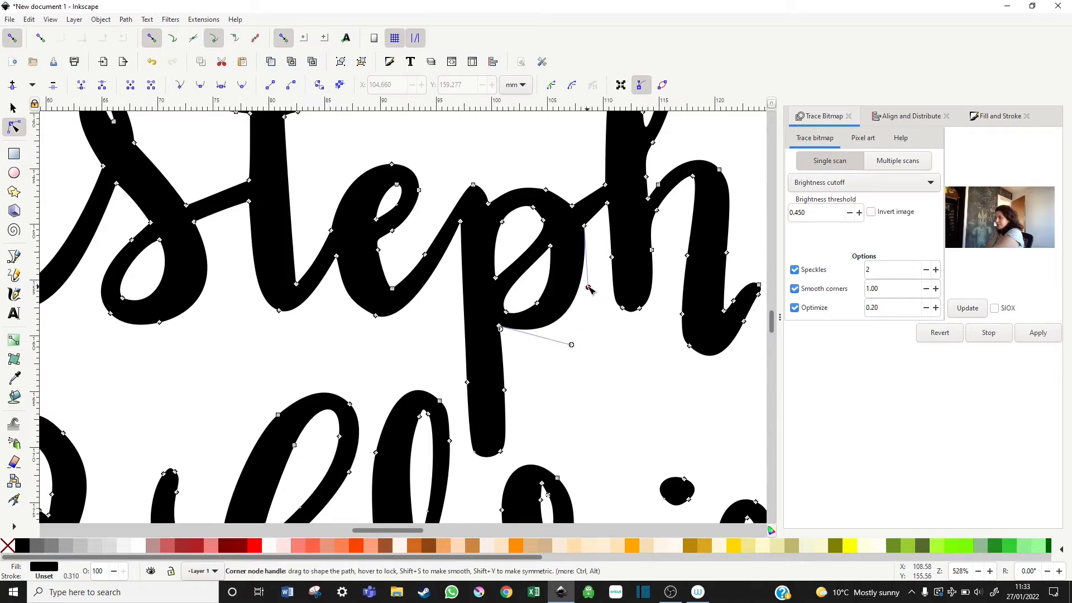
left_click_drag(589, 287, 595, 288)
left_click(618, 430)
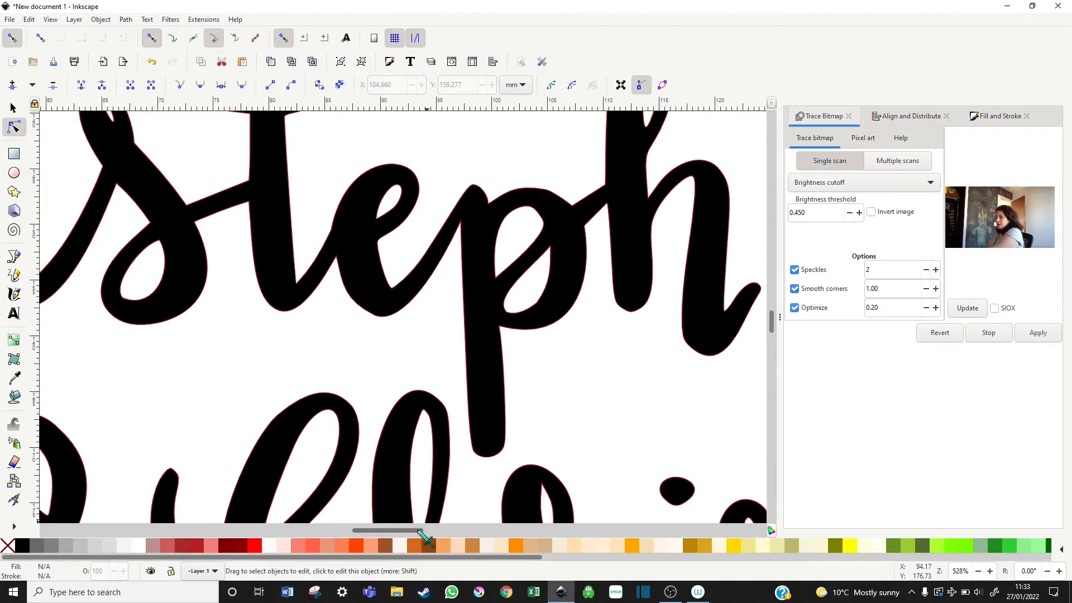
Shorten the lower handle of the node on the right of the p's upper counter and shift that node slightly down and right
left_click_drag(423, 530, 445, 532)
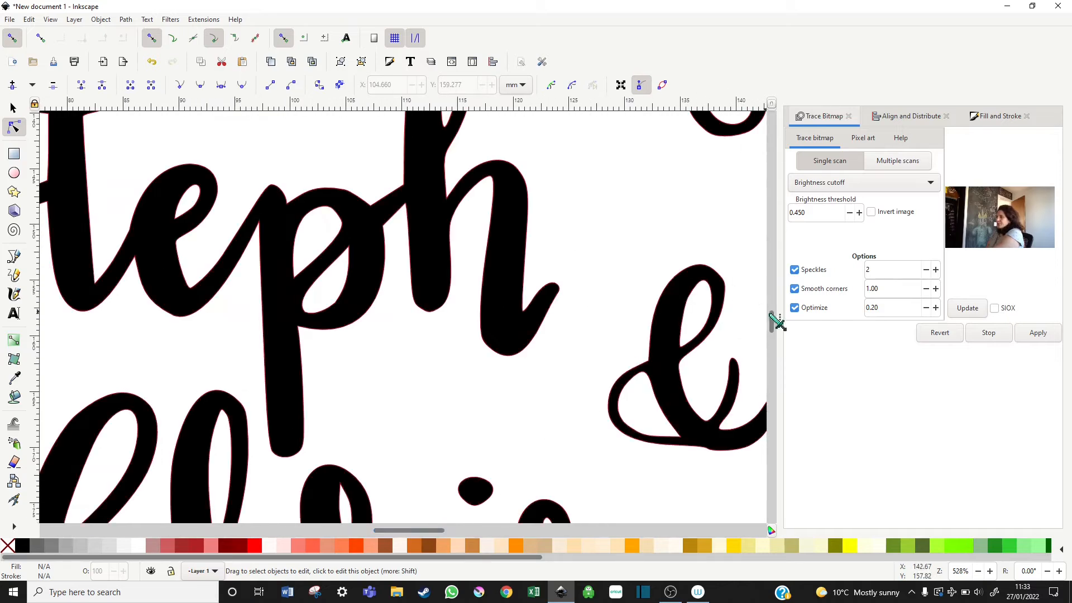
scroll(775, 322, "up", 4)
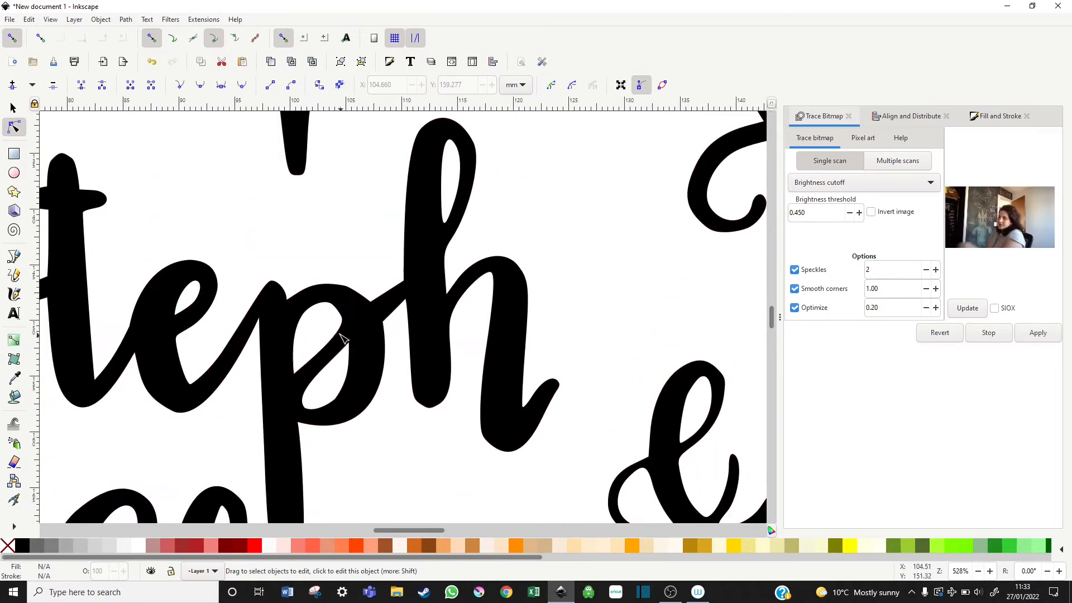
left_click(342, 338)
left_click(346, 329)
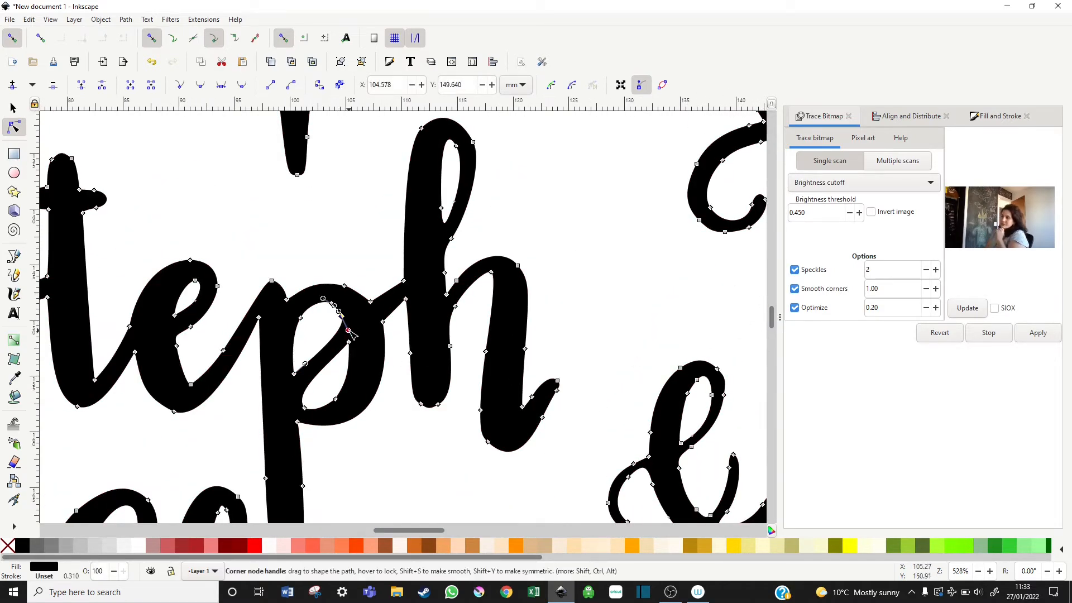
left_click_drag(349, 332, 343, 319)
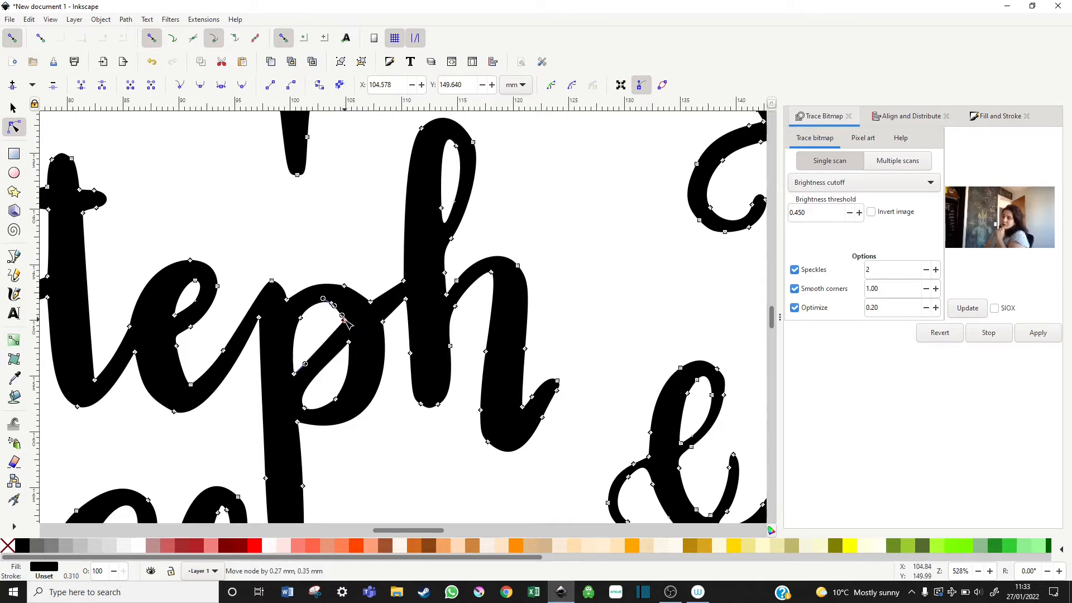
Move the corner where the connector's lower edge meets the p bowl to about X 108.1 mm, Y 149.8 mm
left_click(370, 302)
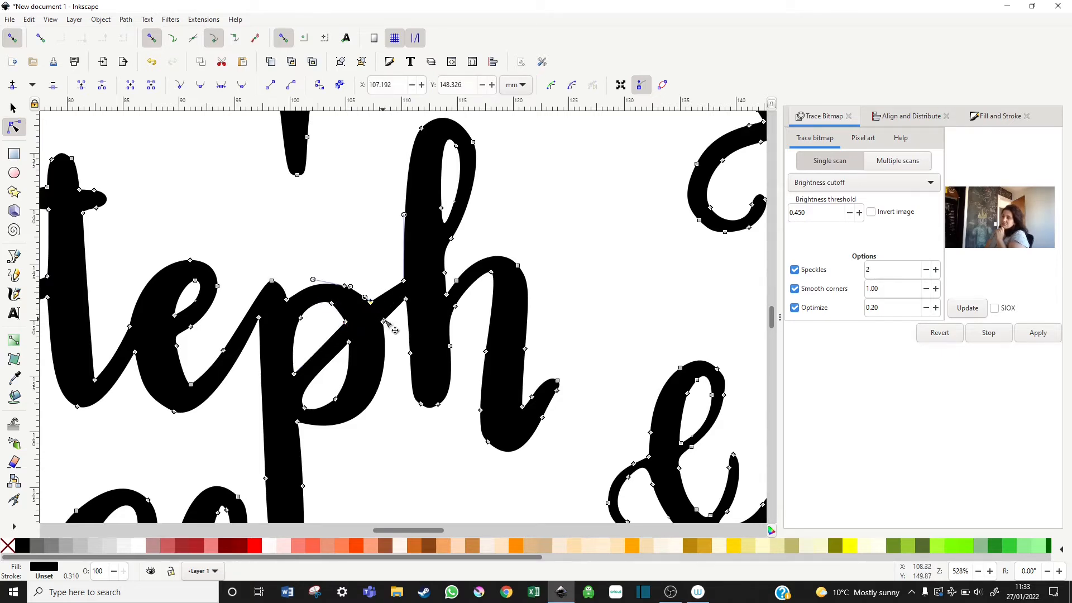
left_click_drag(383, 322, 382, 319)
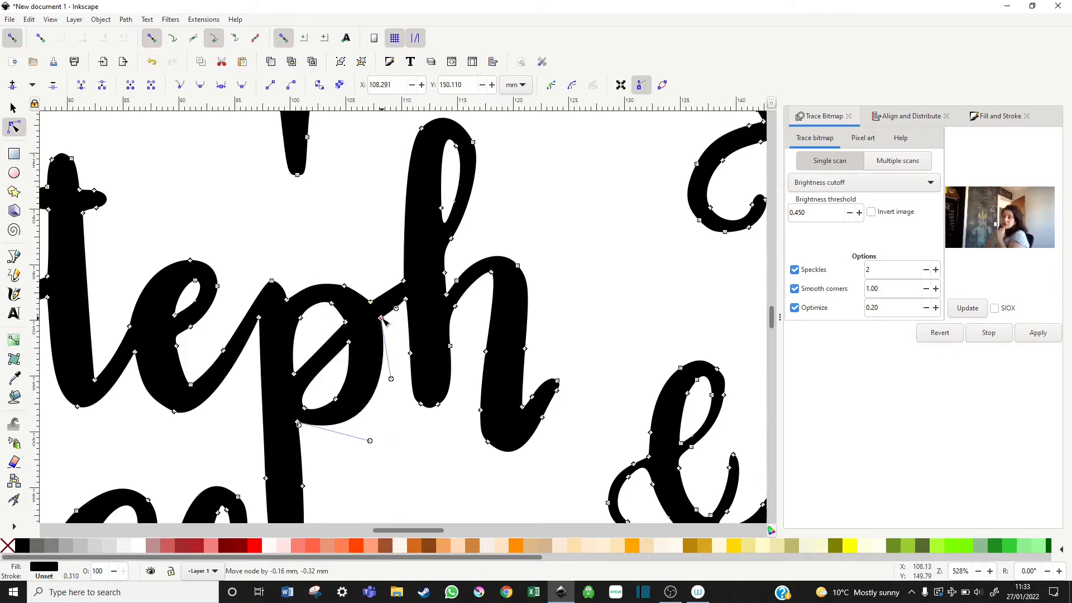
left_click(479, 244)
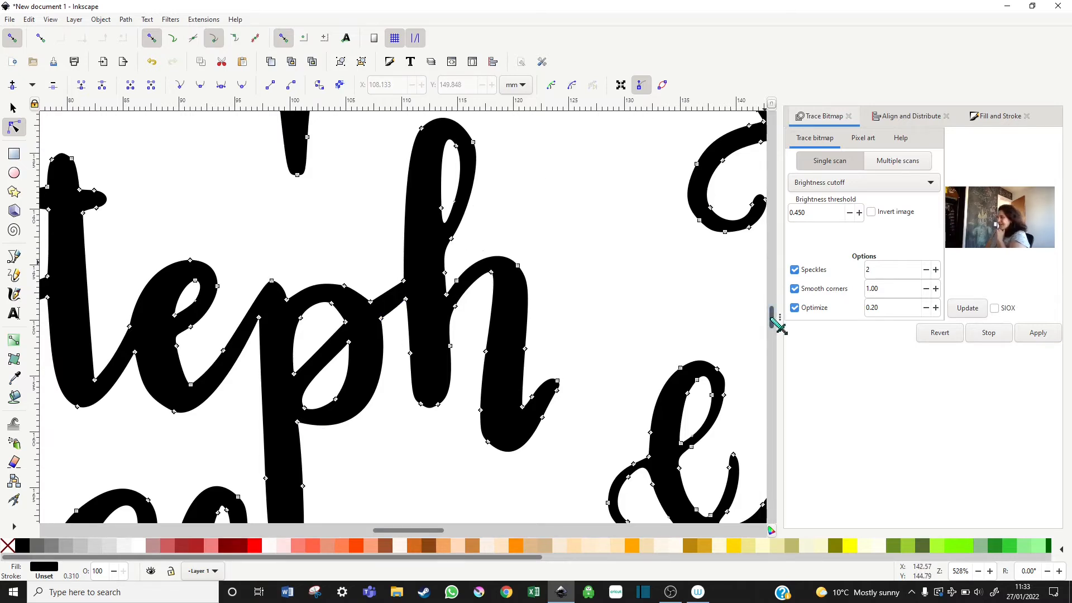
Delete the extra node near the top of the p's upper counter at about X 103.7 mm, Y 148.5 mm
scroll(779, 327, "up", 6)
scroll(779, 327, "down", 6)
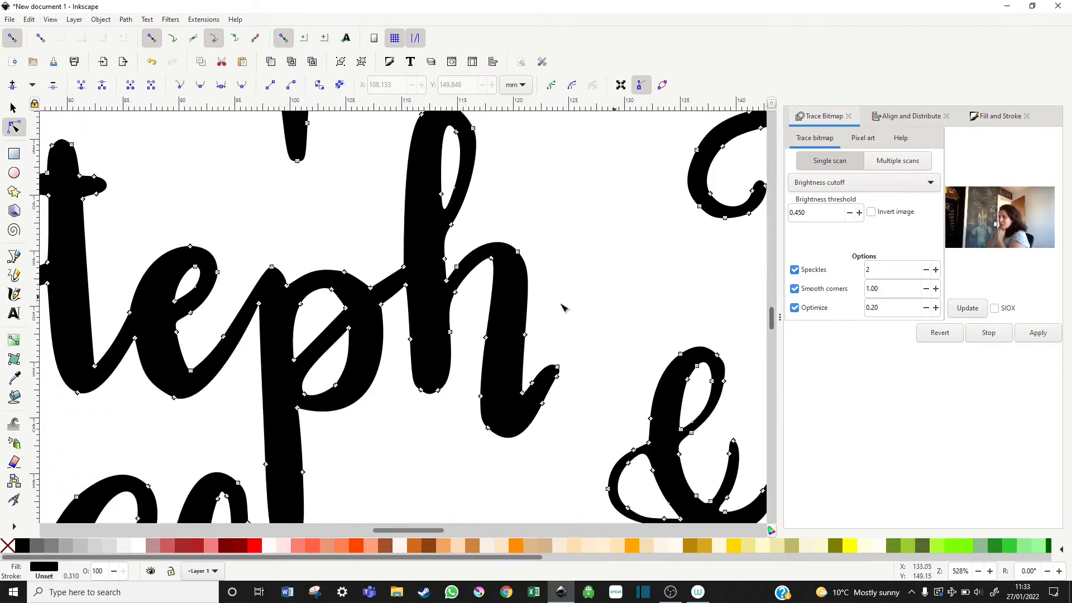
left_click(330, 289)
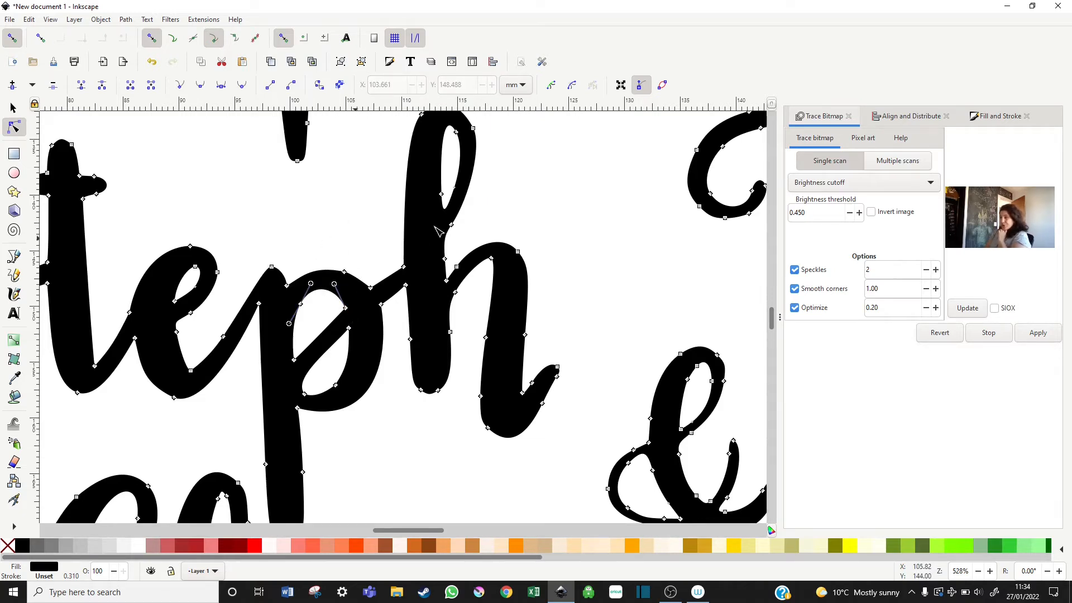
key("Escape")
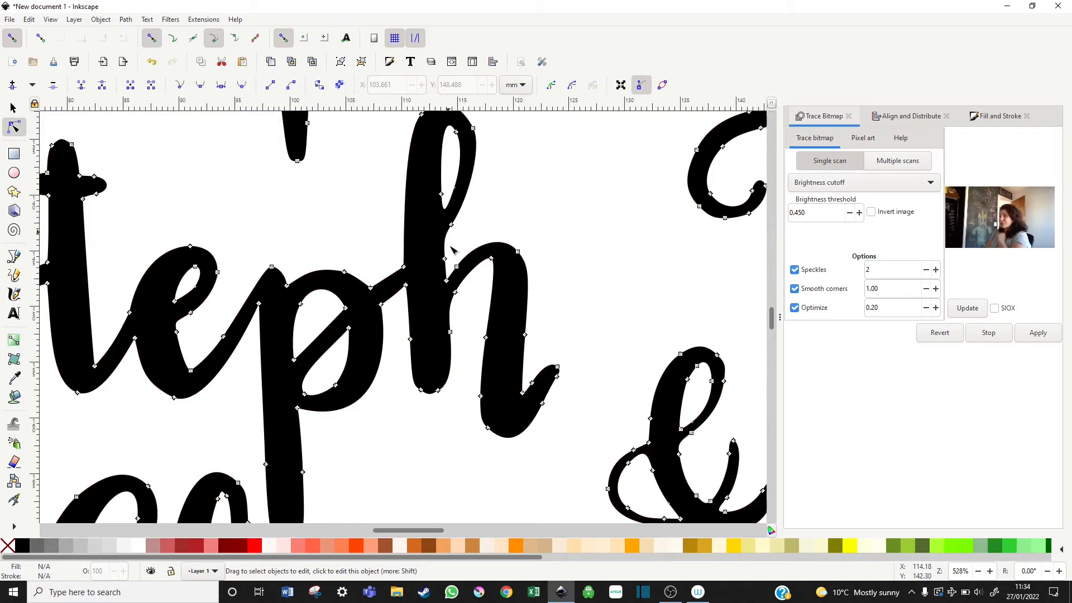
Reshape the upper loop of the h in the upper name, lowering its inner point and deleting the surplus node beneath it
left_click(452, 225)
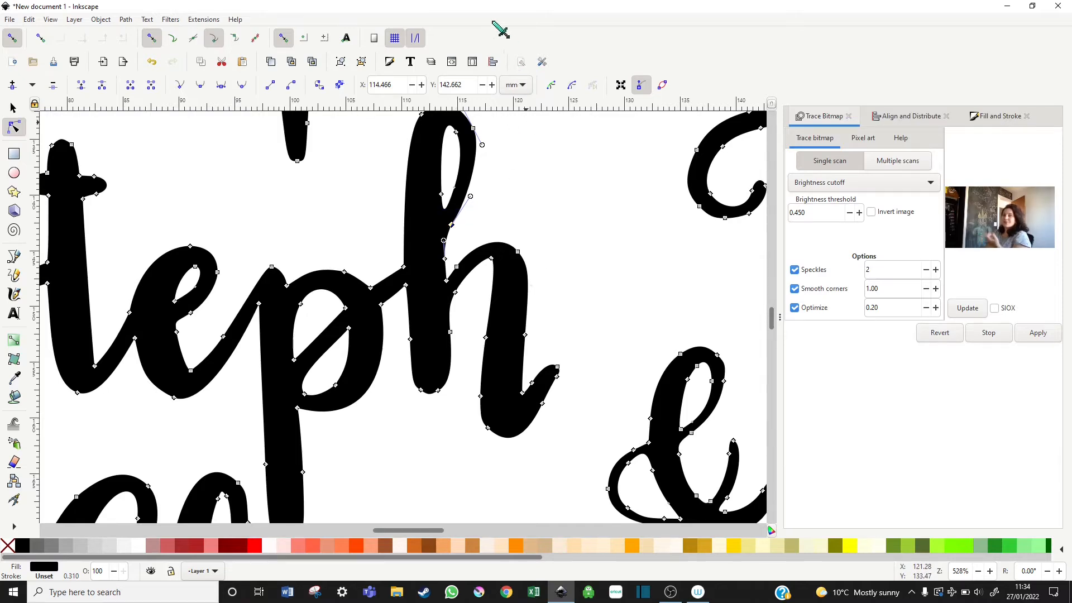
mouse_move(457, 227)
left_mouse_down()
mouse_move(449, 235)
mouse_move(479, 202)
mouse_move(447, 208)
left_mouse_up()
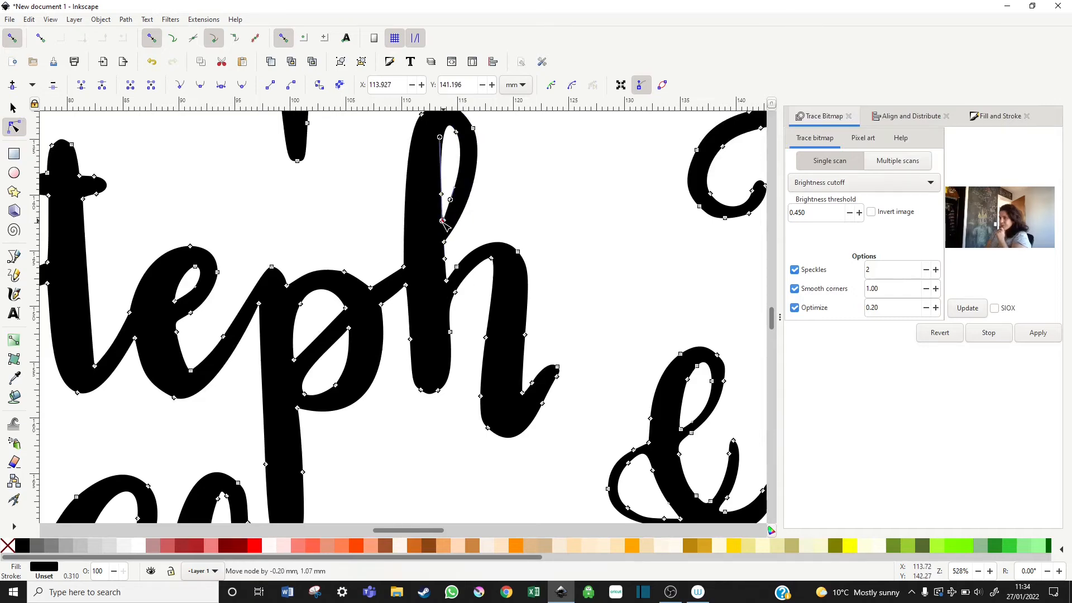
left_click_drag(441, 395, 444, 389)
left_click(445, 258)
key("Delete")
Delete the surplus nodes on the right leg of the same h and smooth its top and bottom curves
left_click_drag(558, 314, 469, 347)
key("Delete")
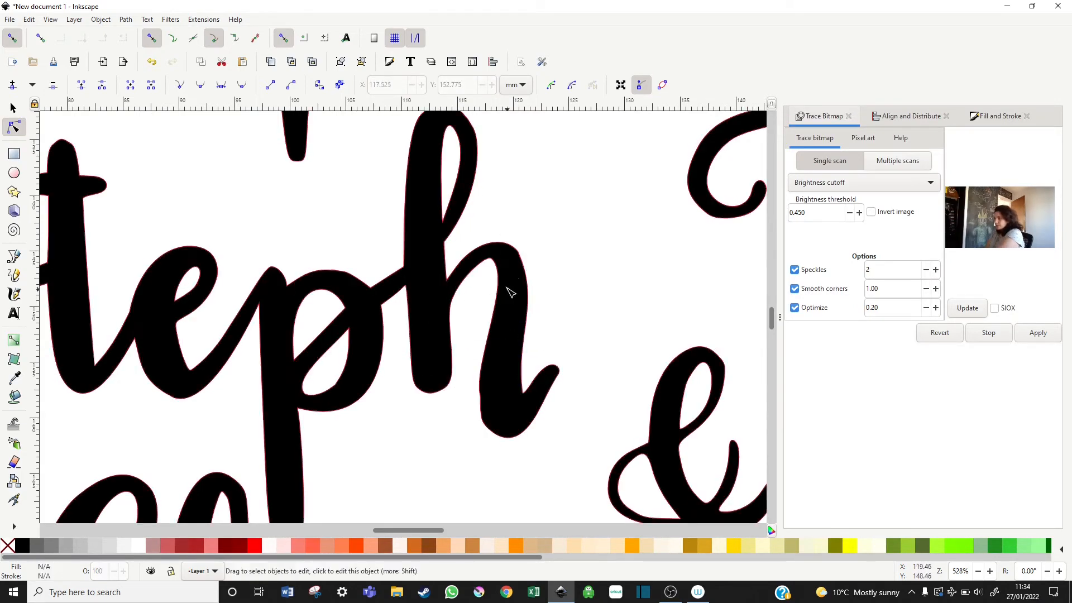
left_click(517, 251)
left_click(480, 396)
mouse_move(490, 428)
left_mouse_down()
mouse_move(460, 395)
mouse_move(469, 402)
left_mouse_up()
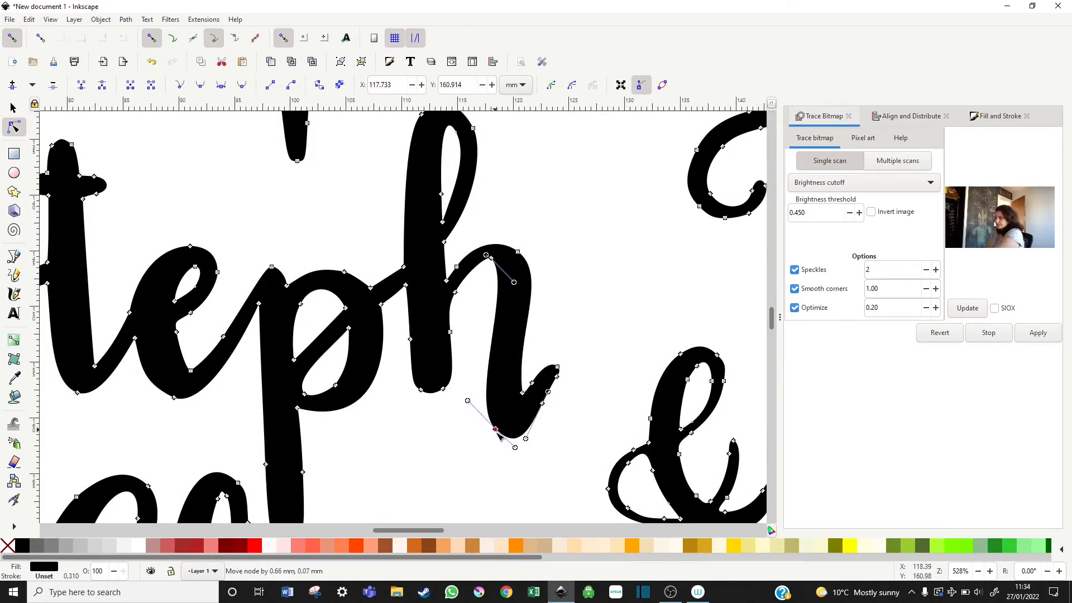
left_click(570, 426)
Save the drawing as an Inkscape SVG in a different folder, named with the couple's first names joined by "and"
key("ctrl+s")
type("Steph and Chris")
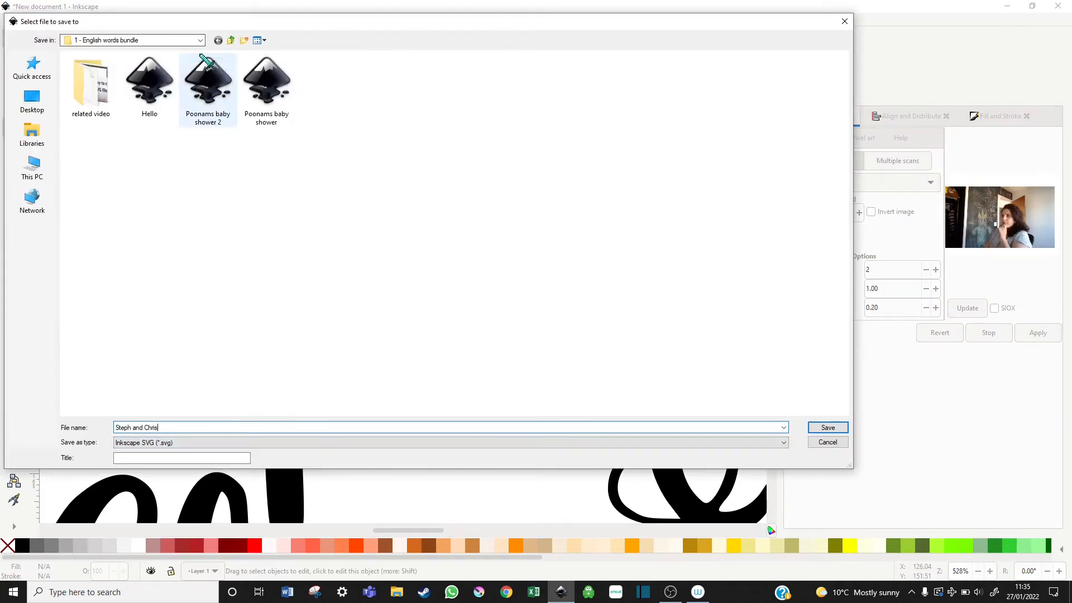
left_click(230, 40)
double_click(737, 84)
left_click(828, 429)
Smooth the ampersand's left loop and lower edge, and raise the node where its stem meets the upper loop
scroll(342, 306, "down", 3)
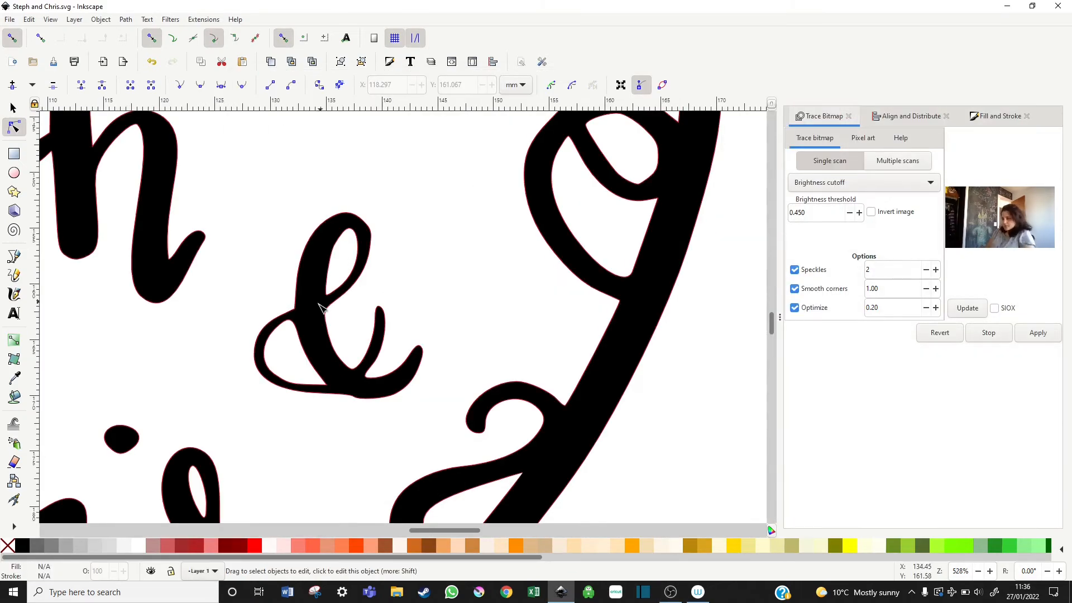
left_click(287, 316)
left_click_drag(270, 327, 308, 349)
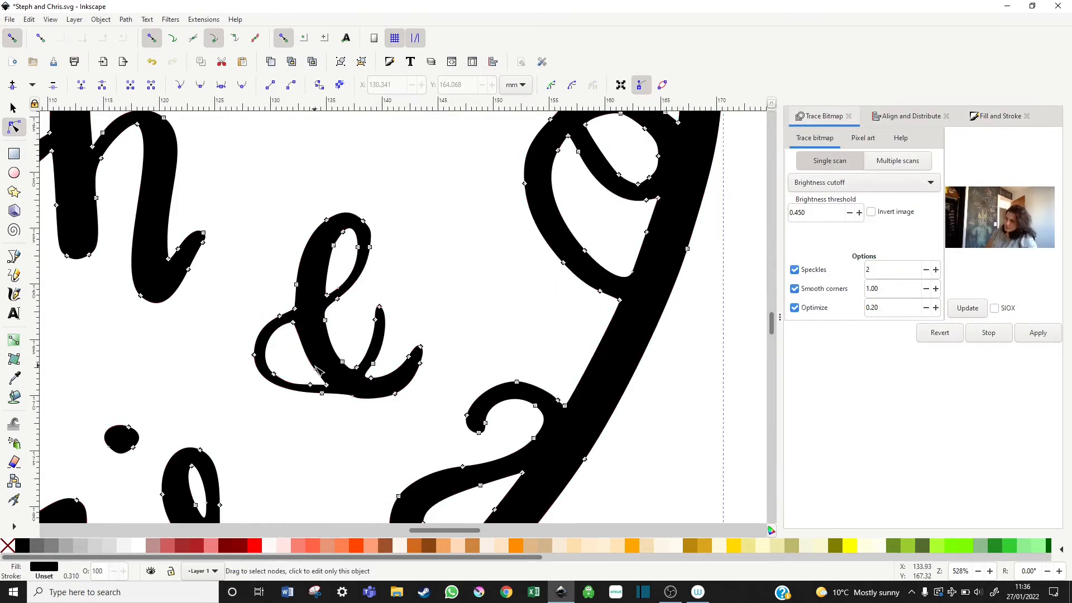
left_click(281, 418)
left_click(348, 393)
left_click(353, 396)
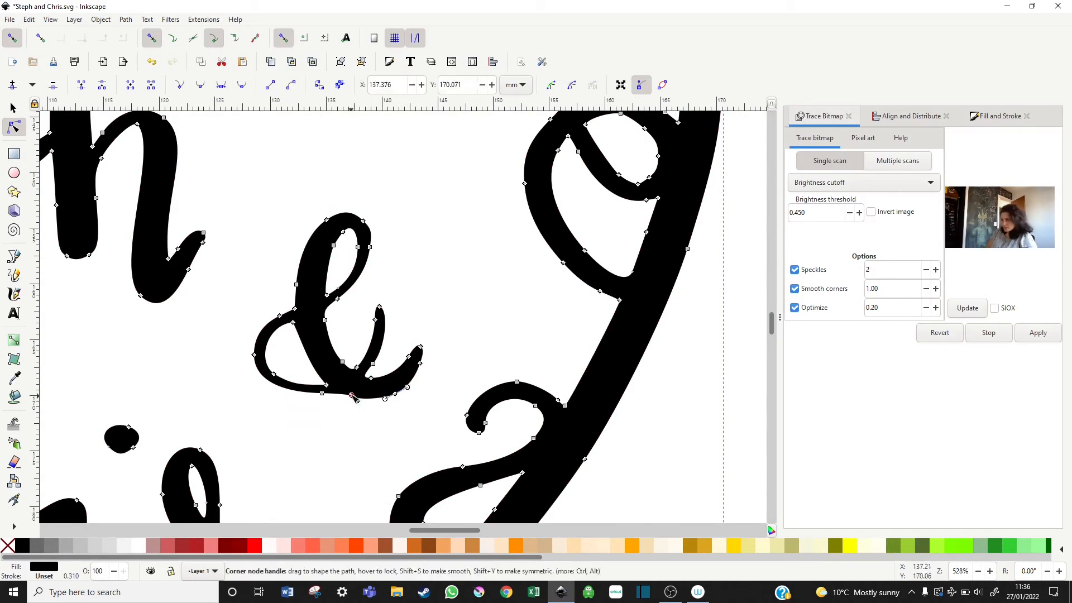
left_click_drag(356, 397, 353, 396)
left_click(395, 395)
left_click_drag(325, 320, 325, 312)
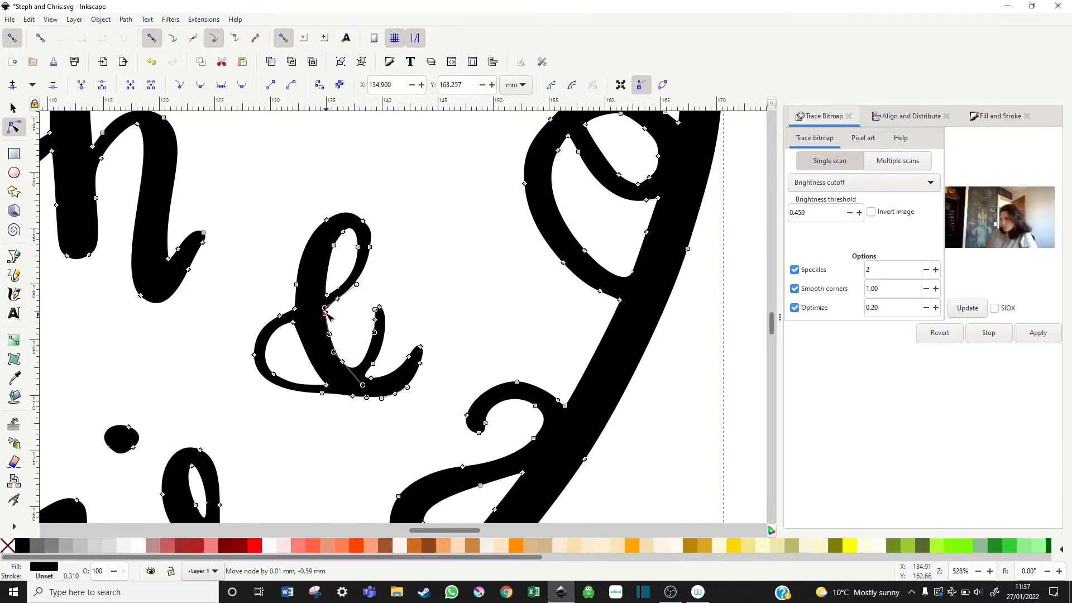
Delete the surplus nodes around the ampersand's stem junction and inside its upper loop
left_click(338, 288)
key("Delete")
left_click(338, 299)
key("Delete")
left_click(343, 231)
key("Delete")
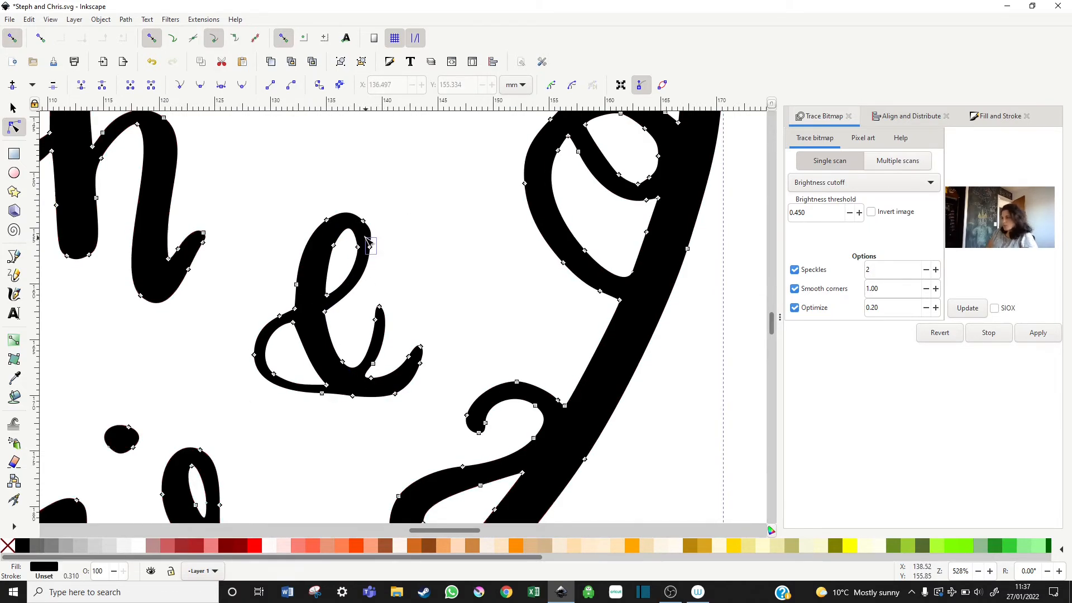
Round out and thicken the bottom of the ampersand's left loop, and widen its thin inner arm
left_click(347, 393)
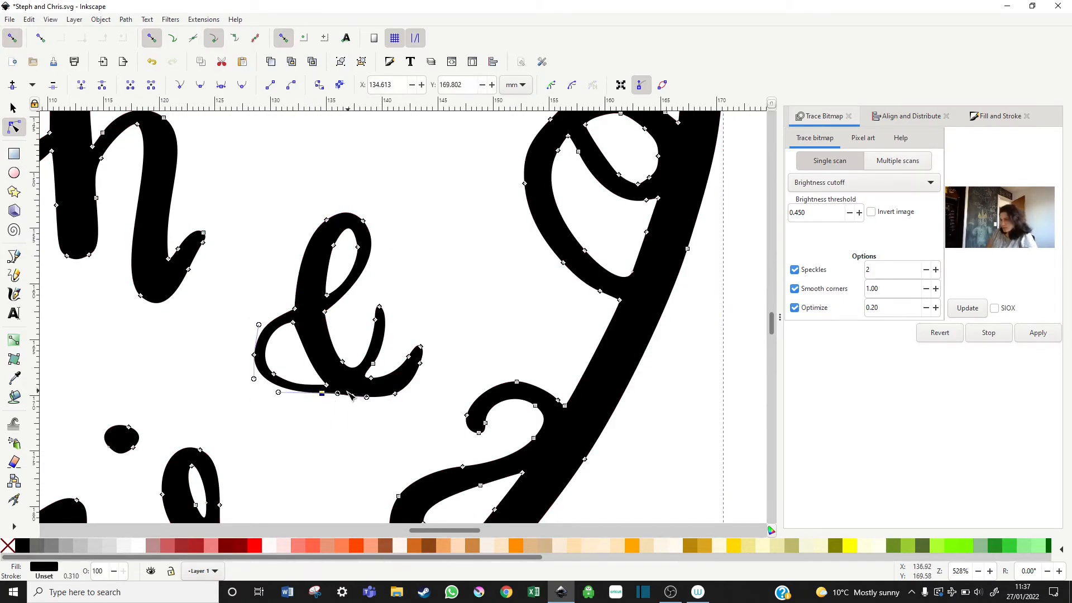
left_click_drag(316, 404, 303, 410)
left_click_drag(375, 367, 378, 368)
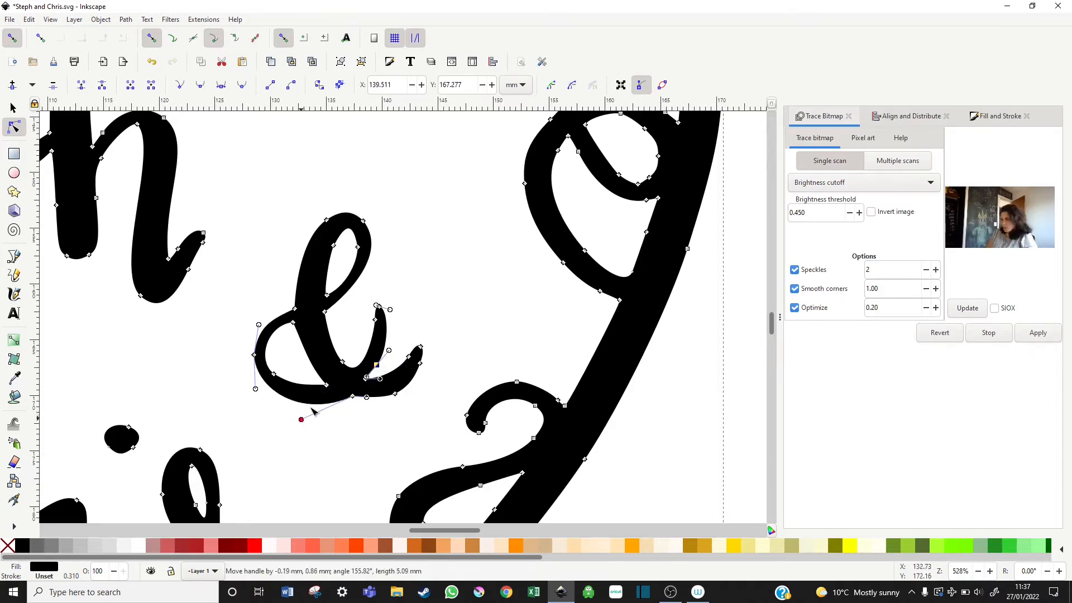
left_click_drag(255, 388, 278, 383)
left_click_drag(303, 387, 351, 374)
left_click(342, 362)
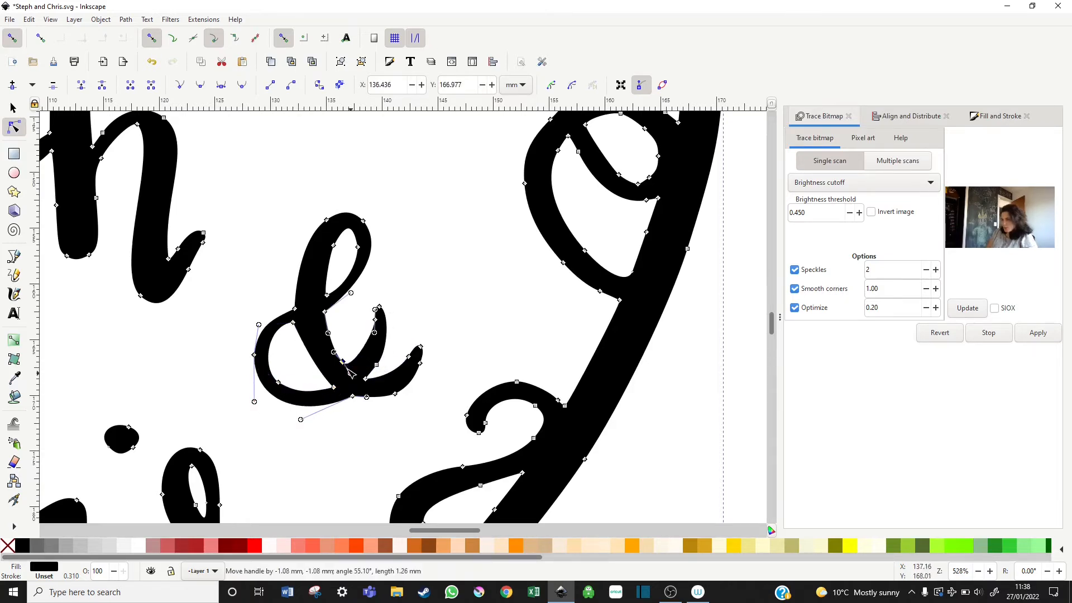
Thicken the ampersand's upper stroke and base by moving their outline nodes outward, and save the drawing
left_click_drag(303, 289, 292, 301)
left_click_drag(335, 391, 397, 402)
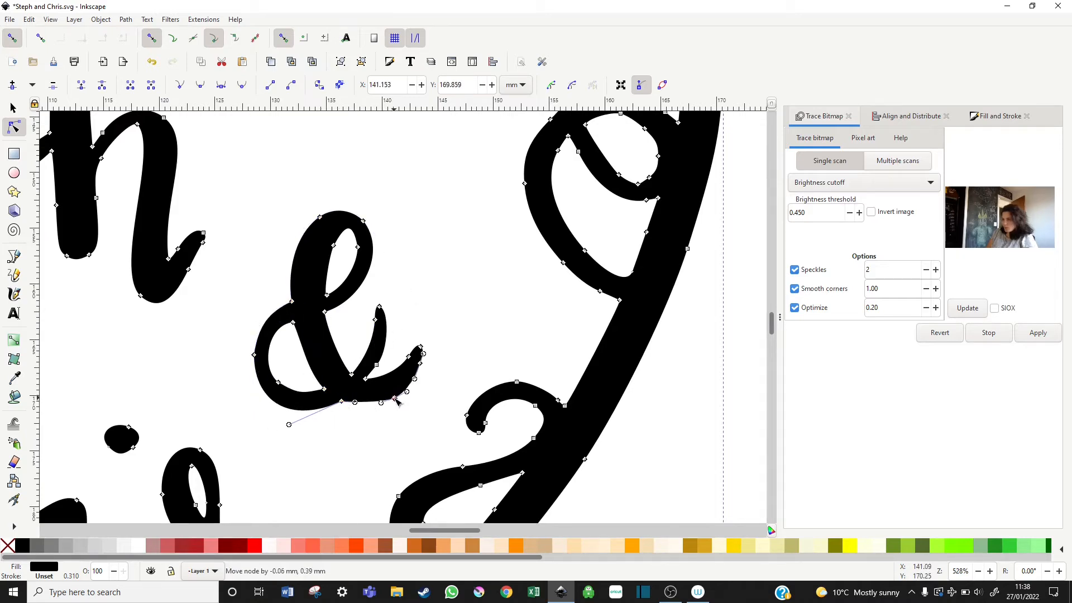
left_click(410, 394)
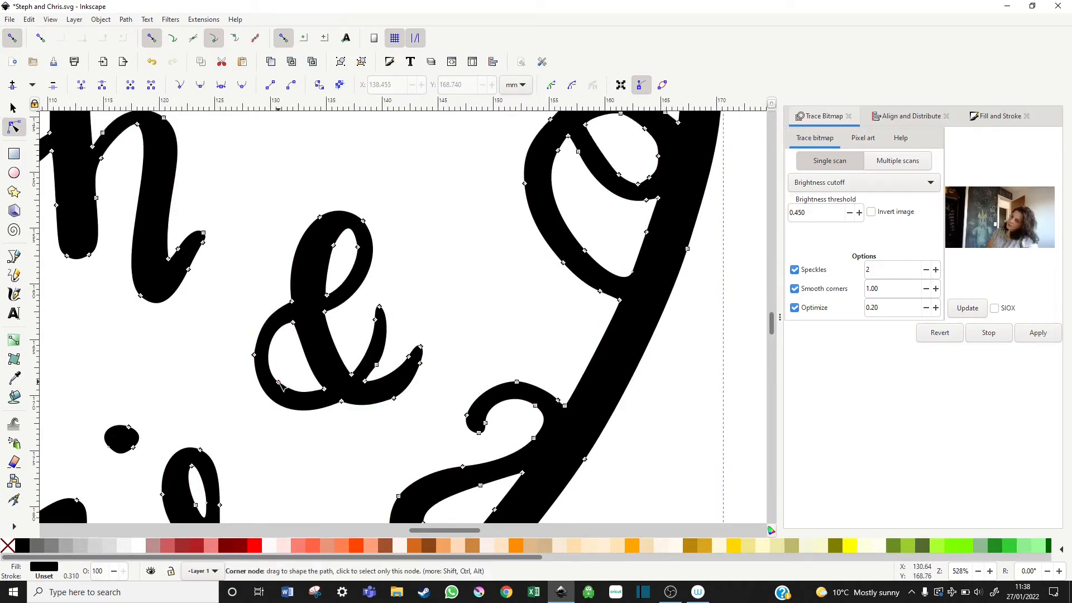
left_click(256, 356)
left_click(306, 472)
left_click(306, 471)
left_click(390, 395)
left_click(394, 399)
left_click(54, 61)
Reshape the upper loop of the C in the lower name and delete the surplus node on its left outline
scroll(415, 310, "down", 5)
left_click(524, 456)
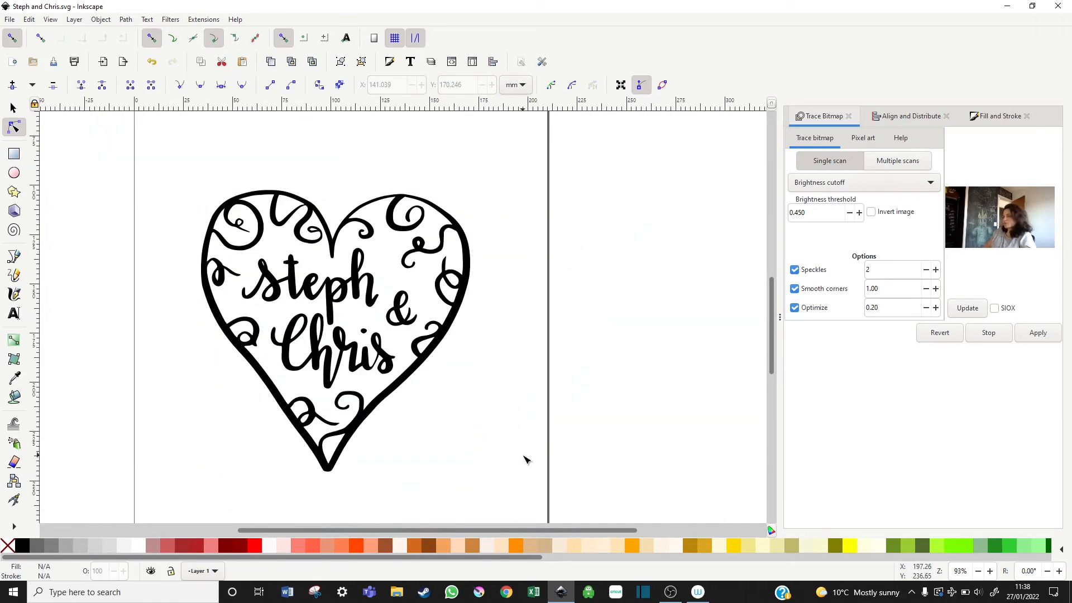
scroll(525, 456, "left", 5)
scroll(525, 457, "up", 3)
scroll(539, 422, "up", 5)
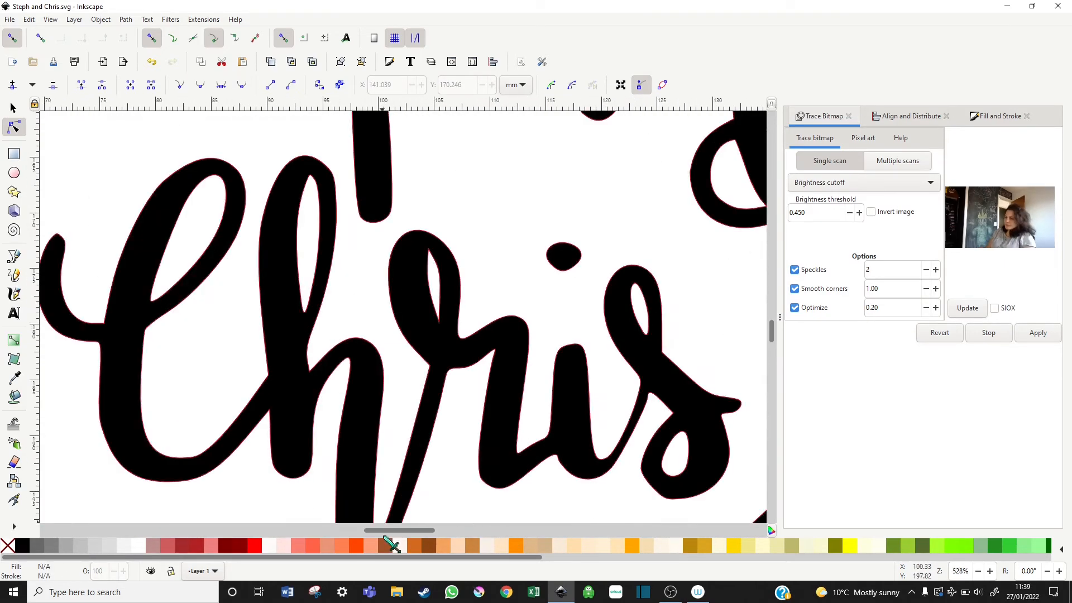
left_click_drag(384, 534, 372, 534)
left_click(268, 310)
left_click(262, 302)
left_click_drag(268, 299, 266, 300)
left_click_drag(294, 217, 317, 184)
left_click(294, 211)
left_click(242, 85)
left_click(224, 292)
key("Delete")
Reshape the C's left hook and delete the surplus nodes along its stem and the tail leading to the h
left_click_drag(183, 305, 180, 308)
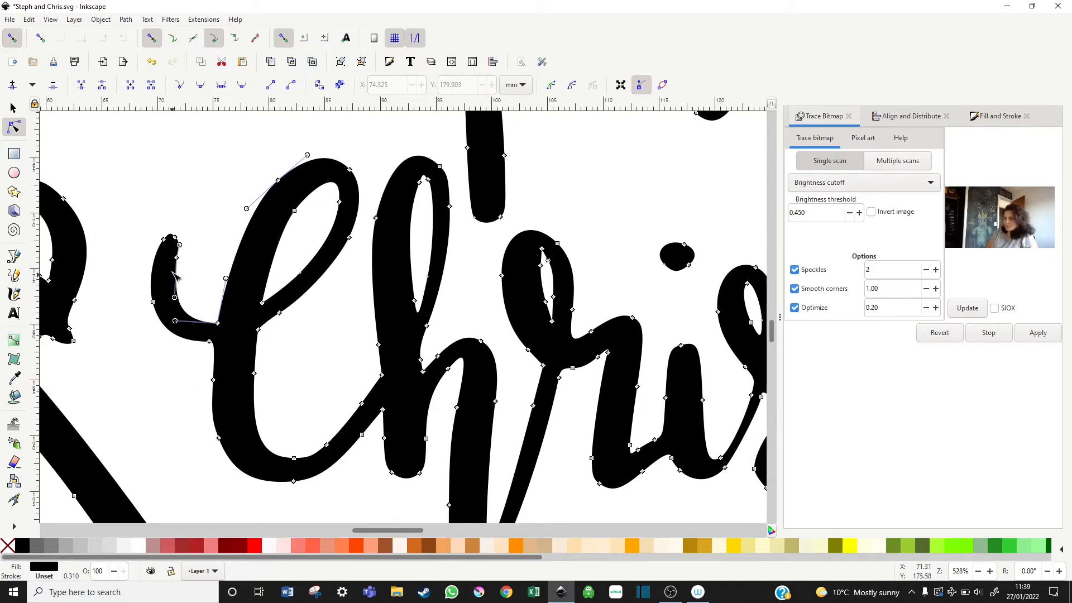
left_click_drag(177, 258, 172, 256)
left_click_drag(209, 341, 214, 345)
left_click(212, 380)
key("Delete")
left_click(254, 373)
key("Delete")
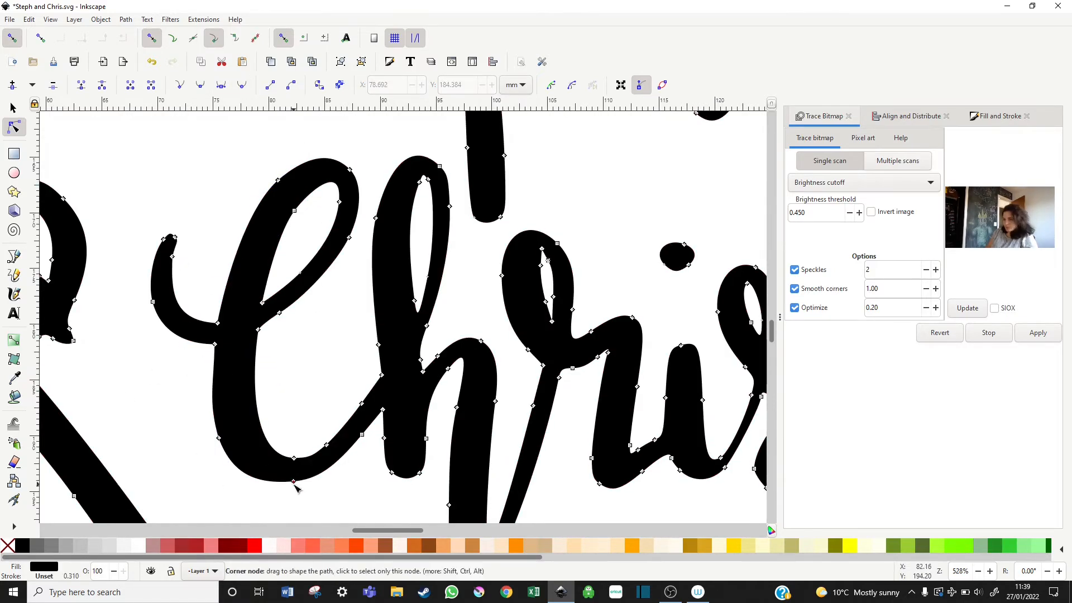
left_click_drag(311, 428, 332, 451)
left_click_drag(346, 321, 417, 361)
key("Delete")
Lower the inner point of the h's loop in the lower name, widen its right side and delete the surplus top node
left_click_drag(414, 300, 416, 323)
left_click_drag(428, 277, 417, 322)
left_click_drag(405, 310, 425, 333)
left_click(440, 166)
left_click_drag(450, 206, 452, 211)
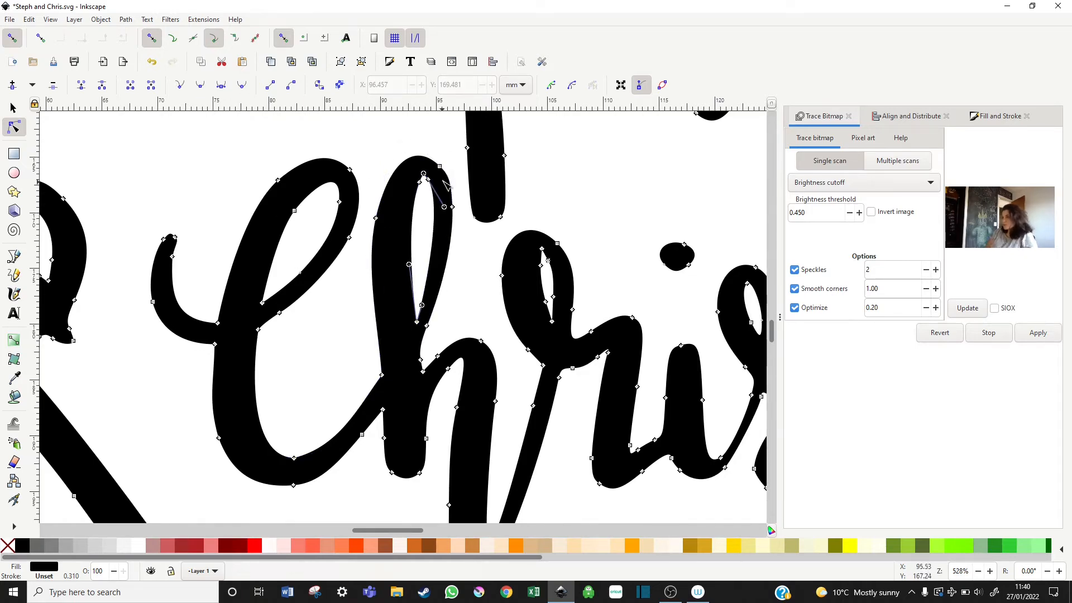
left_click(440, 166)
key("Delete")
Delete the surplus node below the h's loop, and thicken the C's bottom curve and its joint with the h
left_click(420, 262)
left_click(422, 364)
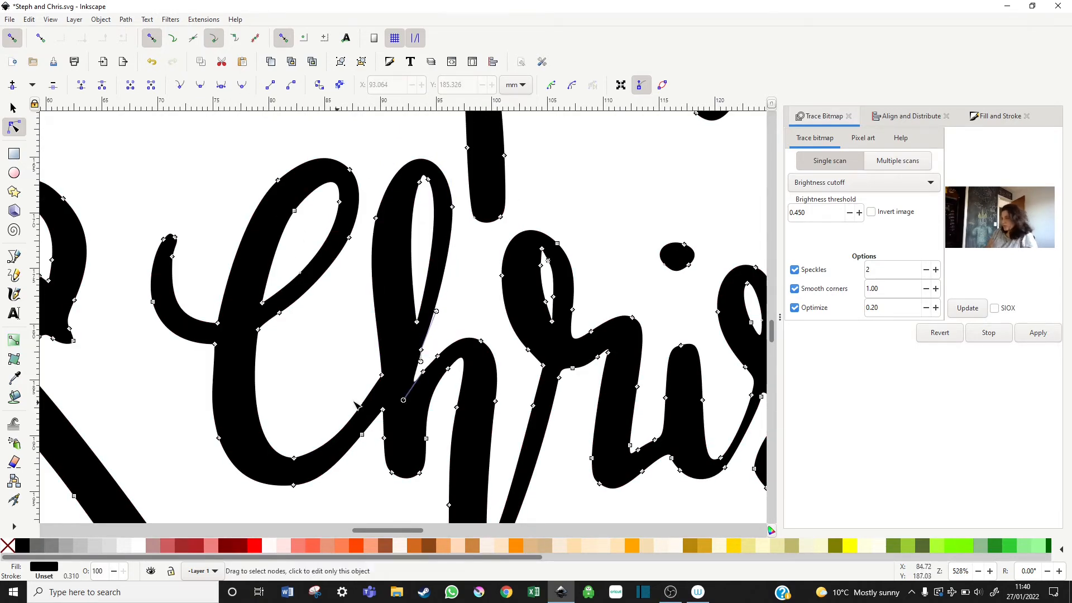
key("Delete")
left_click_drag(293, 486, 296, 489)
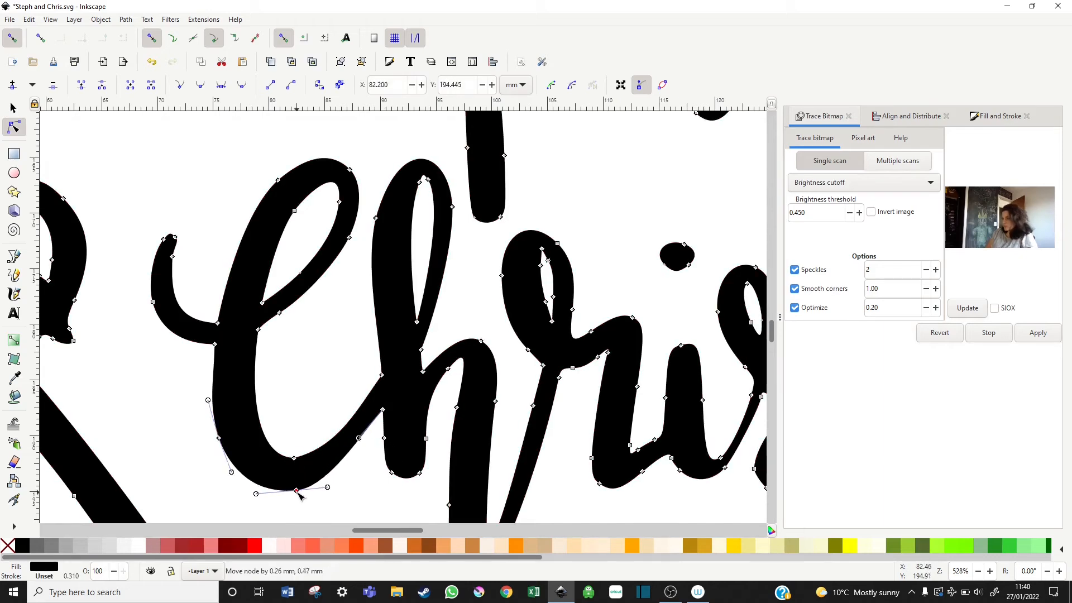
left_click_drag(382, 376, 381, 385)
left_click(388, 494)
Delete the surplus nodes on the h's arch and long right leg, and smooth the leg's outline
left_click_drag(396, 531, 411, 531)
left_click_drag(772, 331, 772, 335)
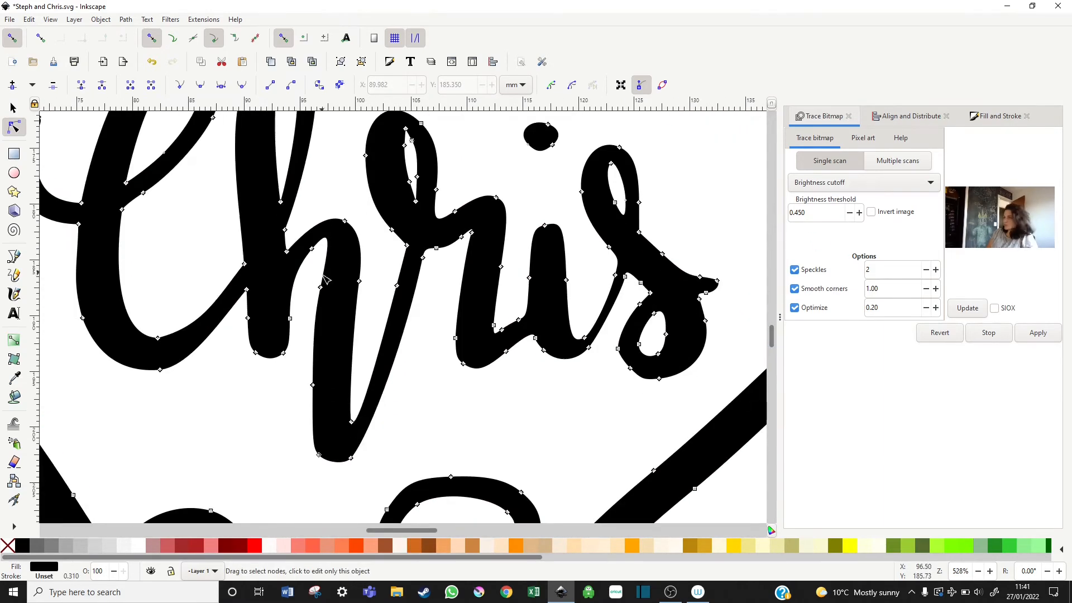
key("Delete")
left_click_drag(311, 276, 388, 262)
left_click_drag(322, 359, 336, 400)
left_click_drag(388, 262, 380, 252)
left_click_drag(300, 373, 301, 438)
key("Delete")
left_click(315, 473)
left_click(342, 422)
Delete the surplus nodes along the r's underside and inside its loop
left_click_drag(424, 257, 450, 252)
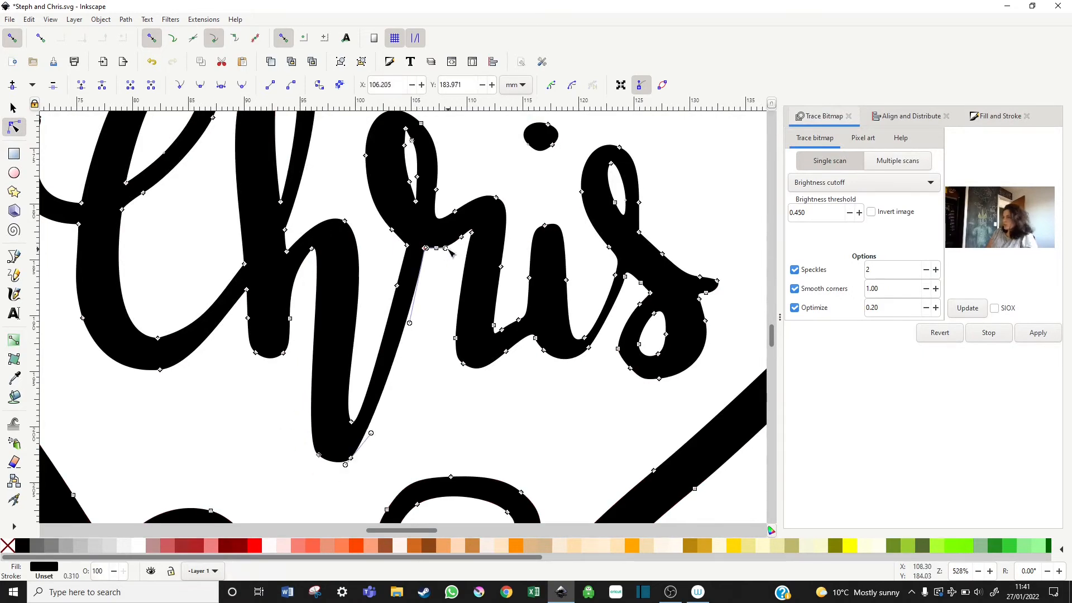
key("Delete")
left_click_drag(772, 331, 772, 330)
left_click_drag(428, 210, 387, 224)
key("Delete")
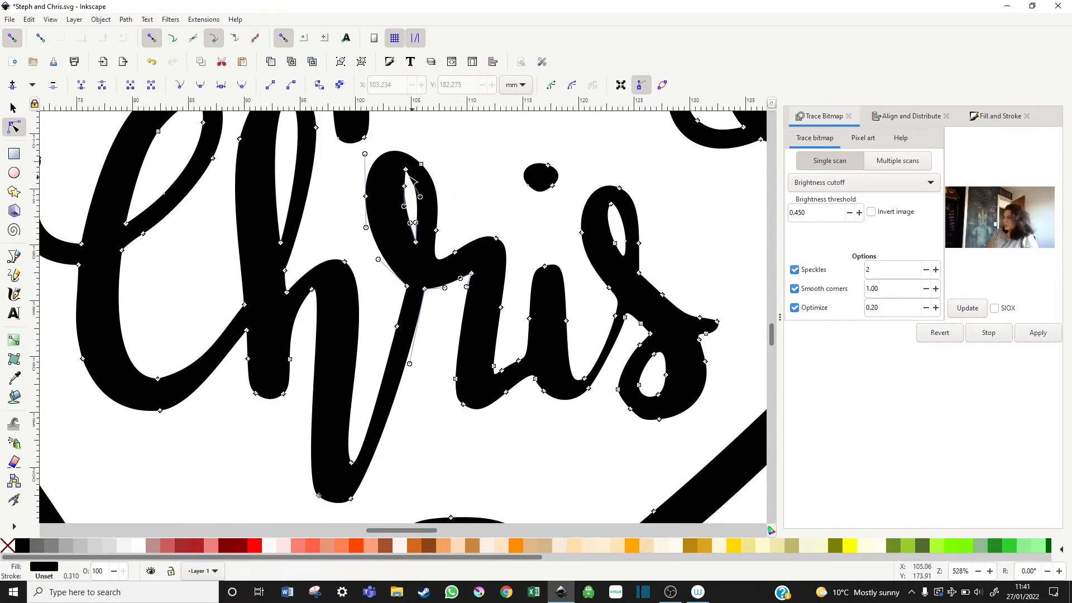
left_click(412, 180)
key("Delete")
Lower the top of the r's loop and adjust the corner where the loop meets its shoulder
left_click_drag(438, 259, 434, 258)
left_click(436, 255)
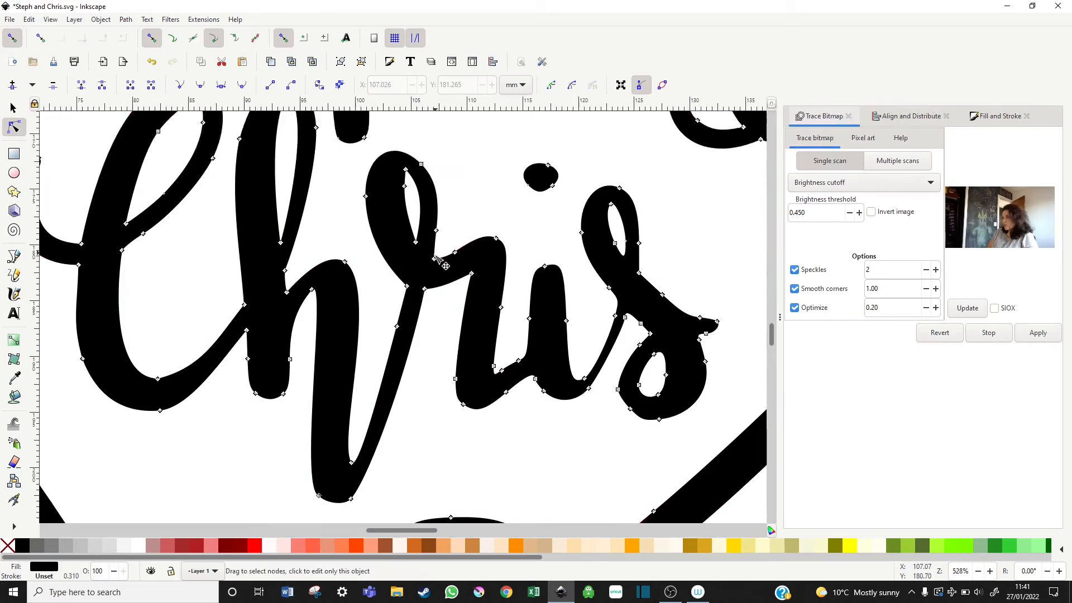
left_click_drag(452, 146, 355, 206)
left_click_drag(405, 186, 407, 202)
left_click(437, 260)
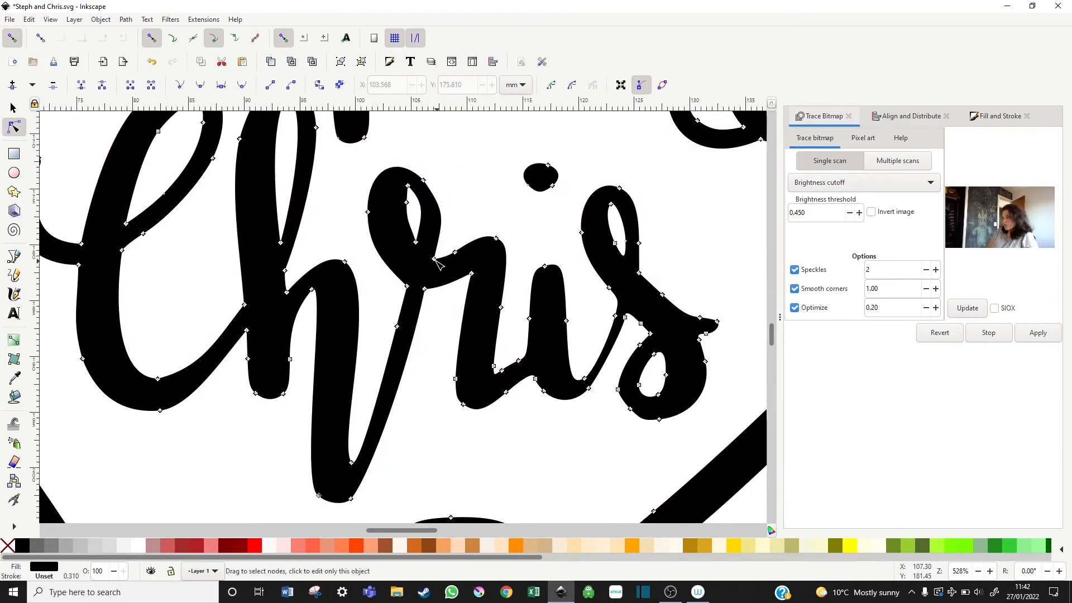
Thicken and smooth the strokes connecting the i to the r and the s
left_click(584, 138)
scroll(584, 138, "right", 5)
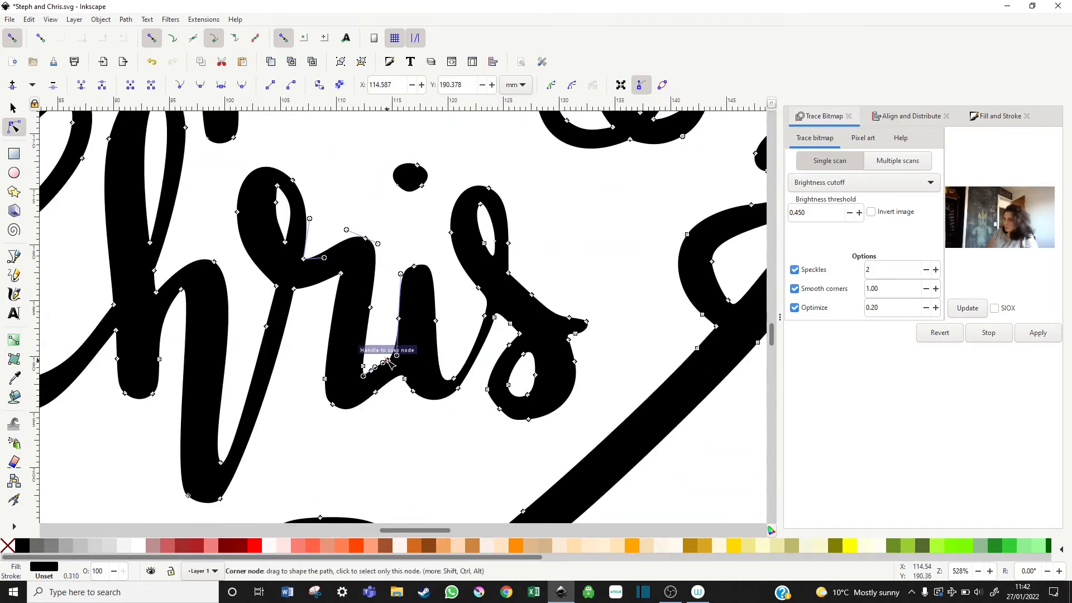
left_click_drag(405, 379, 448, 373)
left_click_drag(485, 316, 499, 314)
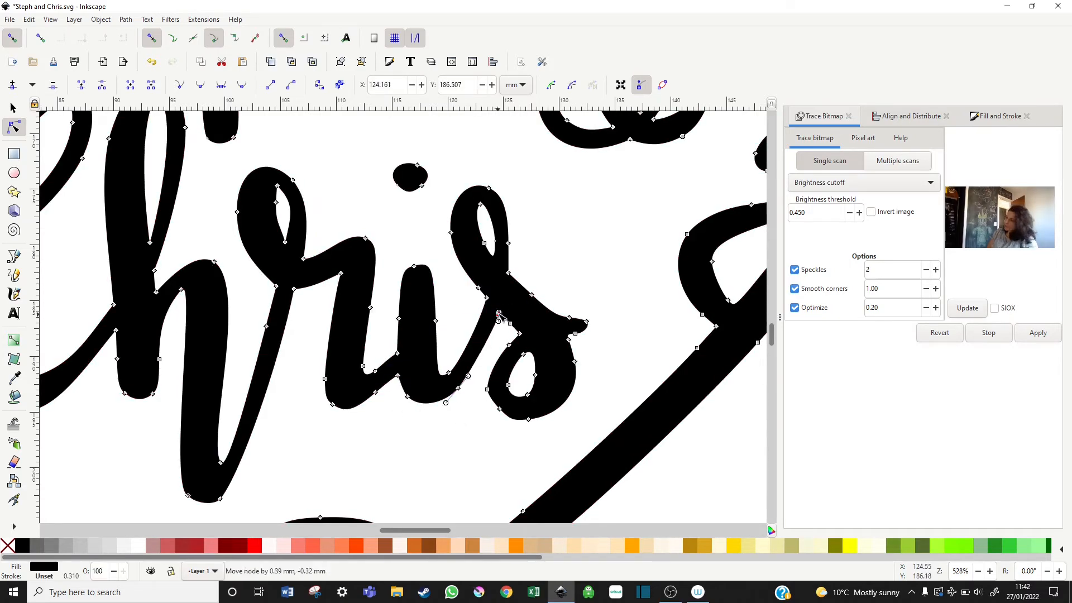
Reshape the upper loop of the s by adjusting its inner and outer nodes and curve handles
left_click(484, 244)
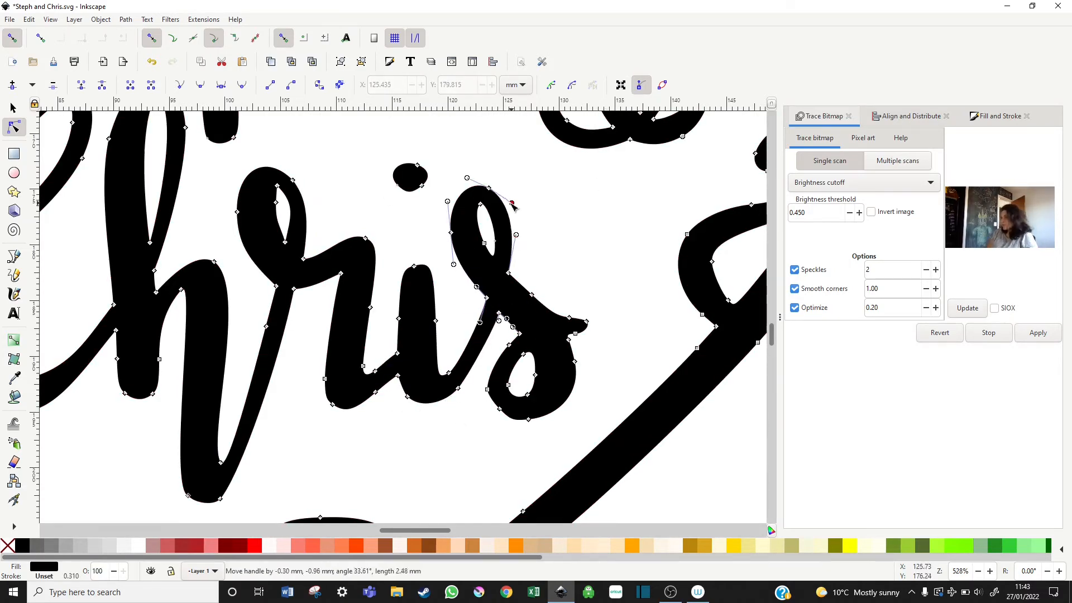
left_click_drag(490, 252, 509, 217)
left_click(495, 263)
left_click(493, 202)
left_click(530, 234)
Reshape the lower loop and tail of the s, rounding its inner opening, and save the drawing
left_click_drag(429, 532, 440, 535)
left_click_drag(415, 354, 422, 350)
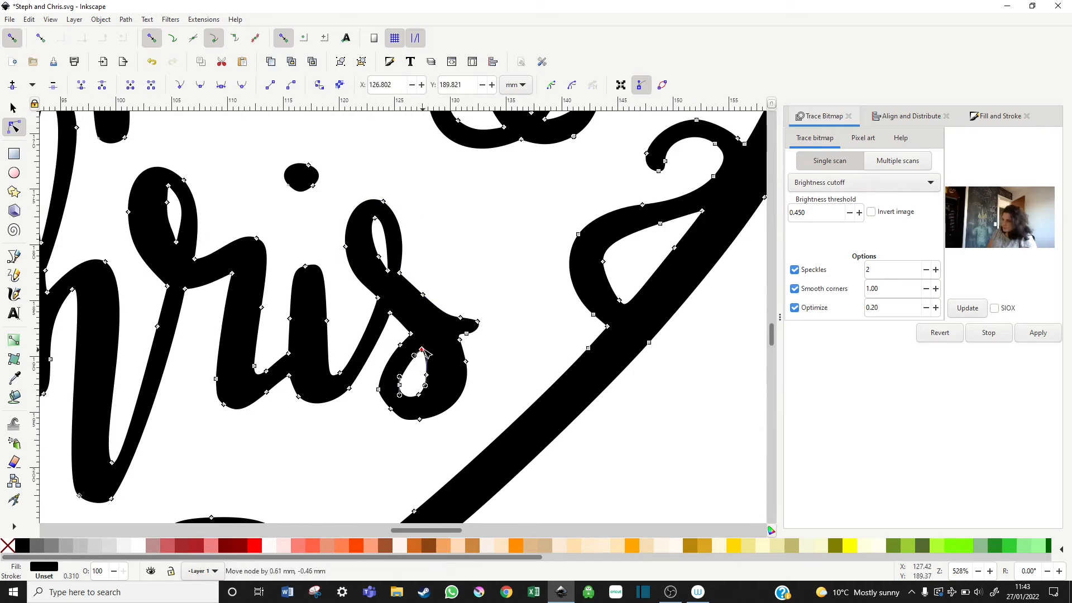
mouse_move(460, 318)
left_mouse_down()
mouse_move(443, 315)
mouse_move(453, 334)
left_mouse_up()
left_click(478, 342)
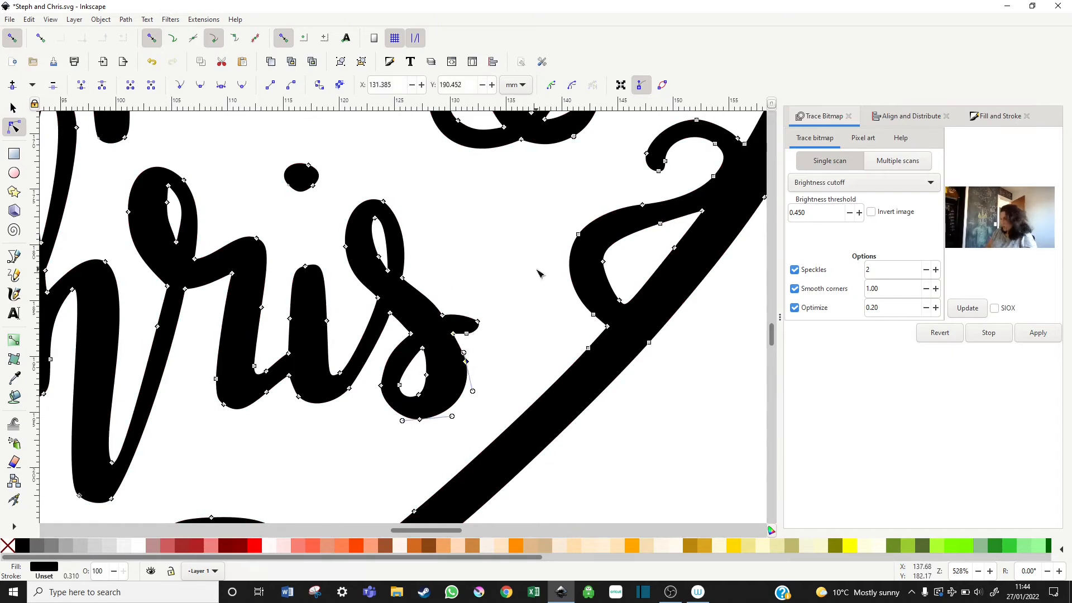
left_click_drag(456, 335, 456, 333)
key("Escape")
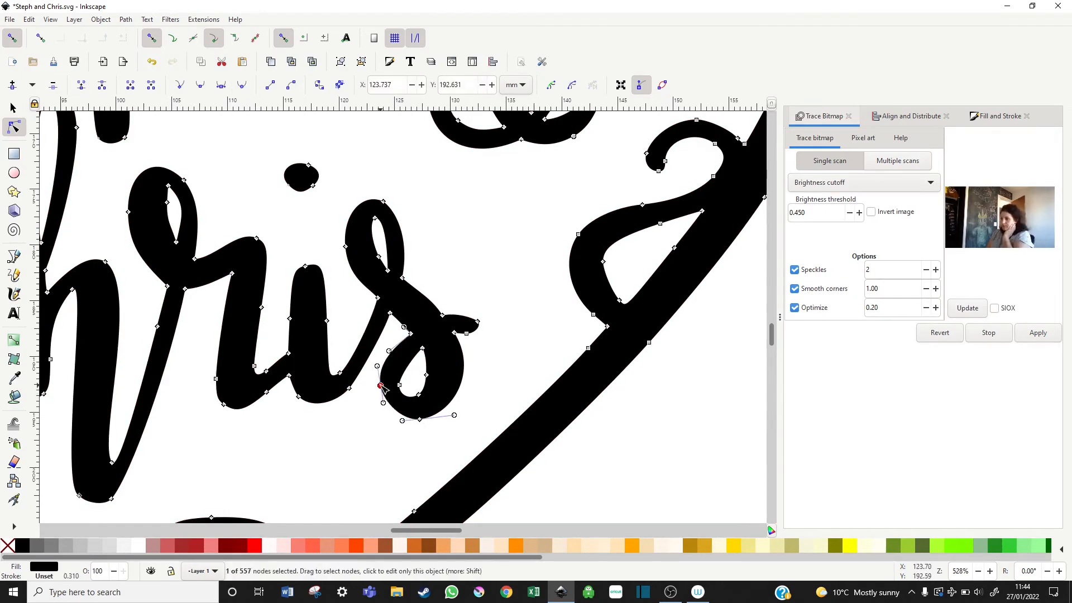
key("ctrl+s")
Adjust the top and inner base of the curl beside the heart's central dip and remove excess nodes around the dip
scroll(526, 346, "down", 2)
scroll(525, 347, "down", 3)
scroll(349, 383, "up", 4)
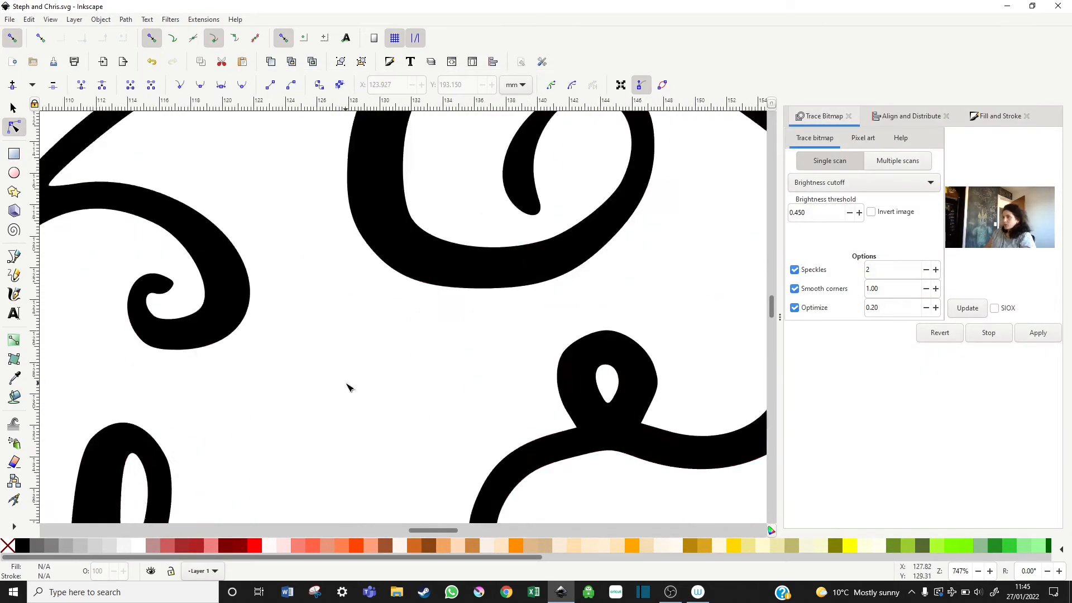
scroll(267, 349, "down", 1)
left_click(263, 293)
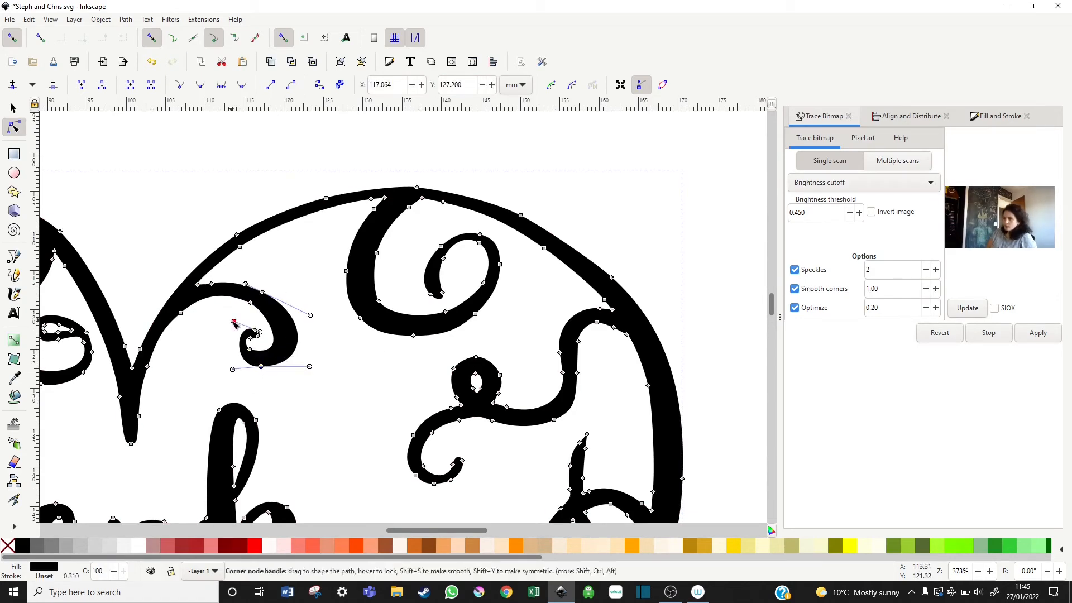
left_click_drag(263, 293, 264, 290)
left_click_drag(181, 312, 174, 313)
left_click(148, 367)
key("Delete")
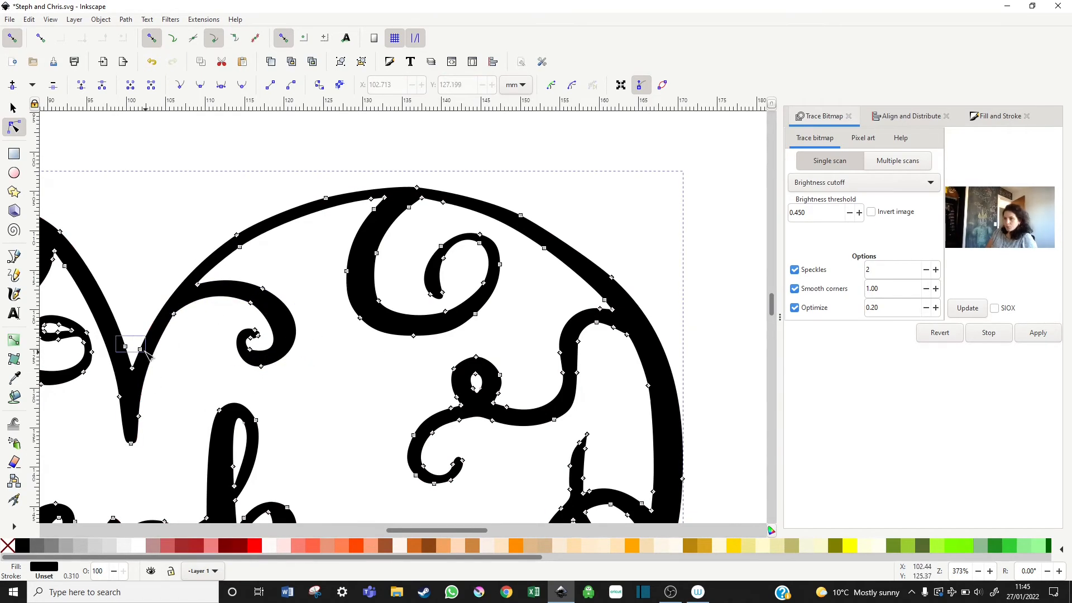
Remove two outer nodes from the arch of the heart's right lobe and move its crest and shoulder nodes outward to thicken it
left_click(326, 198)
key("Delete")
left_click(520, 215)
key("Delete")
left_click_drag(416, 188, 416, 183)
left_click_drag(237, 235, 230, 234)
Remove surplus nodes where the large spiral meets the right lobe, smooth the spiral's outer edge, and save the drawing
left_click(371, 199)
key("Delete")
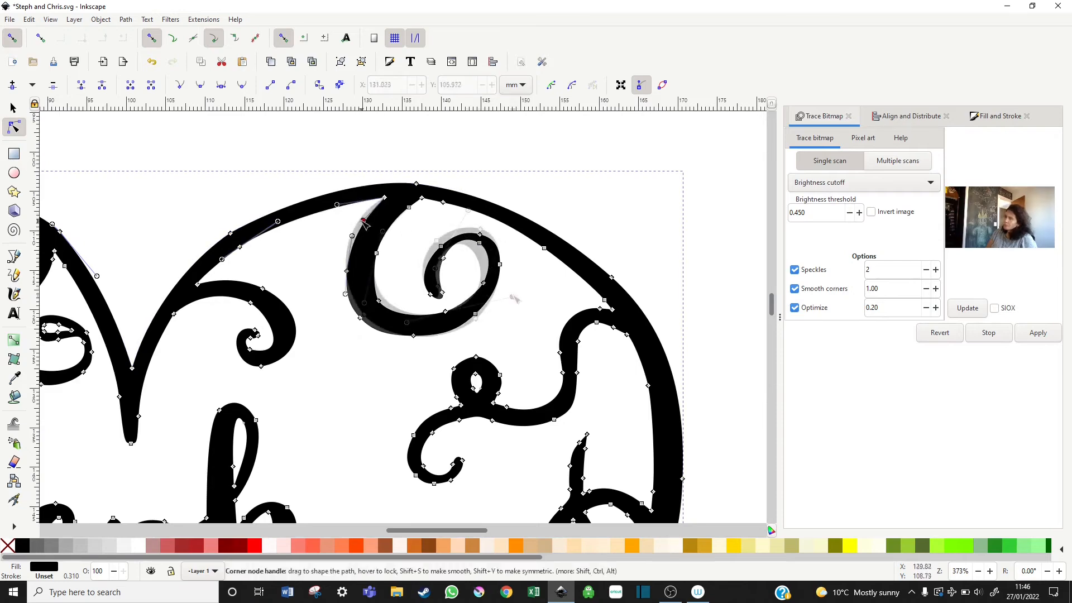
left_click(374, 210)
key("Delete")
left_click_drag(346, 271, 344, 268)
key("ctrl+s")
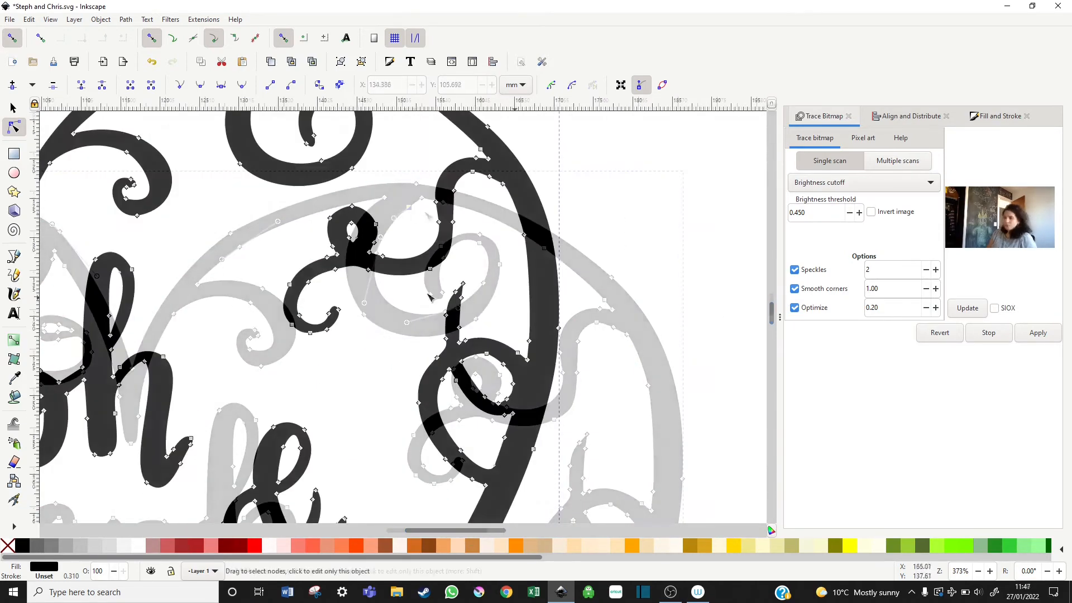
Reshape the curled end and lower edge of the small looped swirl above the ampersand, removing unneeded nodes
left_click(272, 291)
left_click(314, 328)
left_click_drag(277, 302, 271, 289)
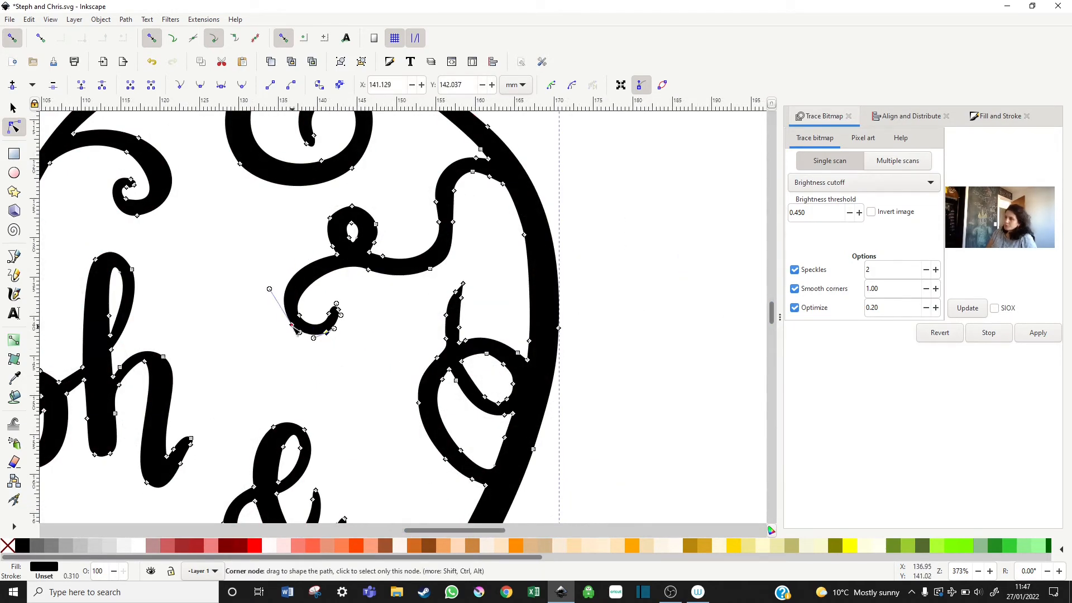
left_click(426, 235)
left_click(385, 266)
left_click_drag(368, 271, 354, 265)
left_click_drag(430, 269, 429, 273)
key("Delete")
Smooth the small looped swirl's upper bend and remove extra nodes where it joins the heart outline
left_click_drag(425, 234, 488, 170)
left_click(490, 177)
key("Delete")
left_click(480, 149)
key("Delete")
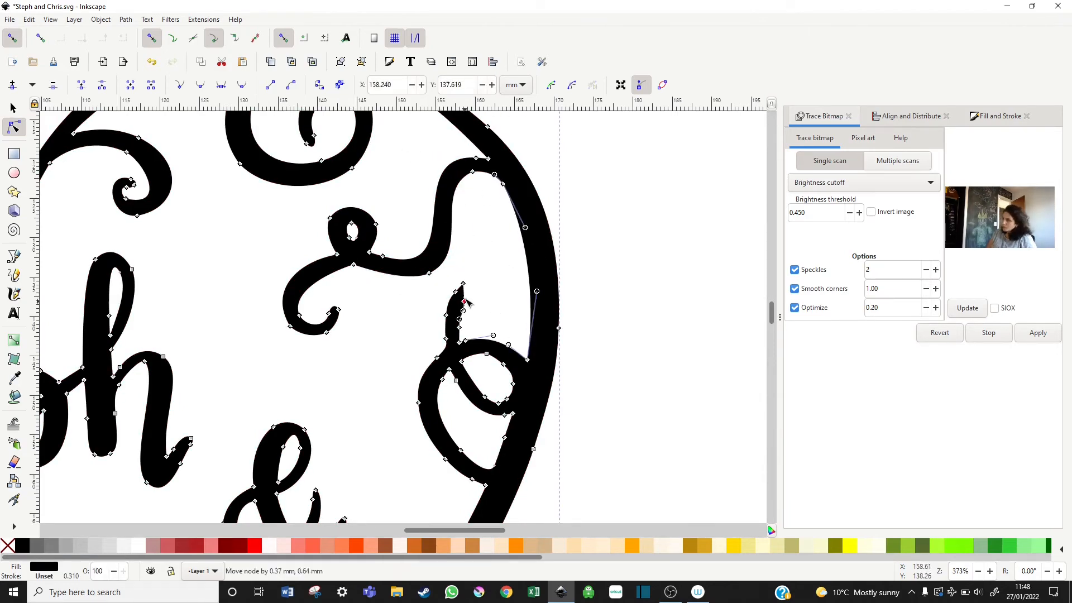
Smooth the looped swirl on the heart's right edge by adjusting its stem and removing surplus nodes around both loops
left_click_drag(436, 358, 463, 333)
left_click(506, 399)
key("Delete")
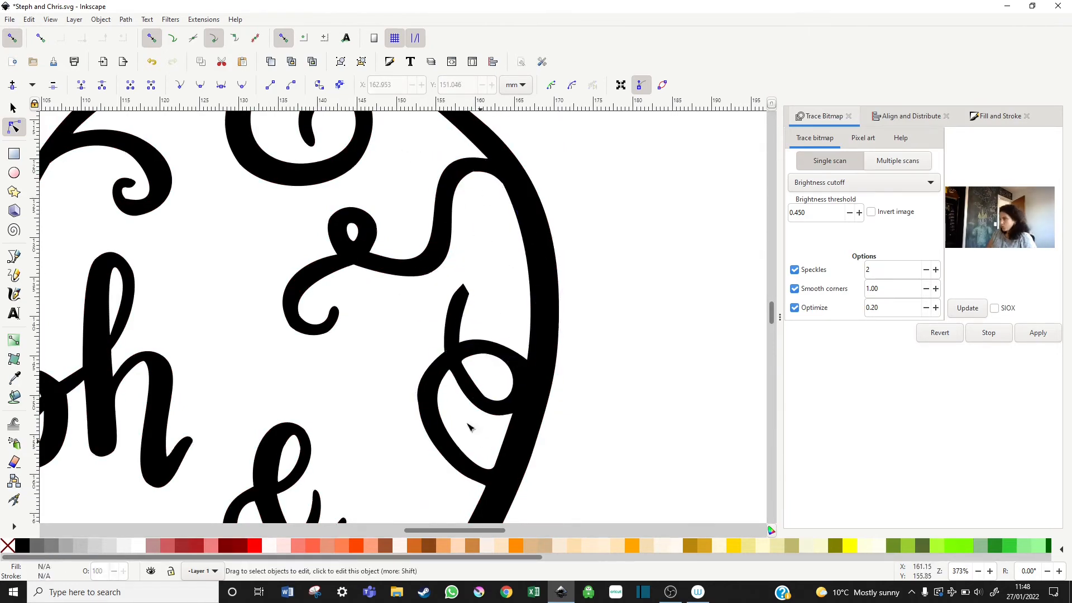
left_click(504, 415)
key("Delete")
left_click(456, 380)
key("Delete")
left_click(472, 480)
key("Delete")
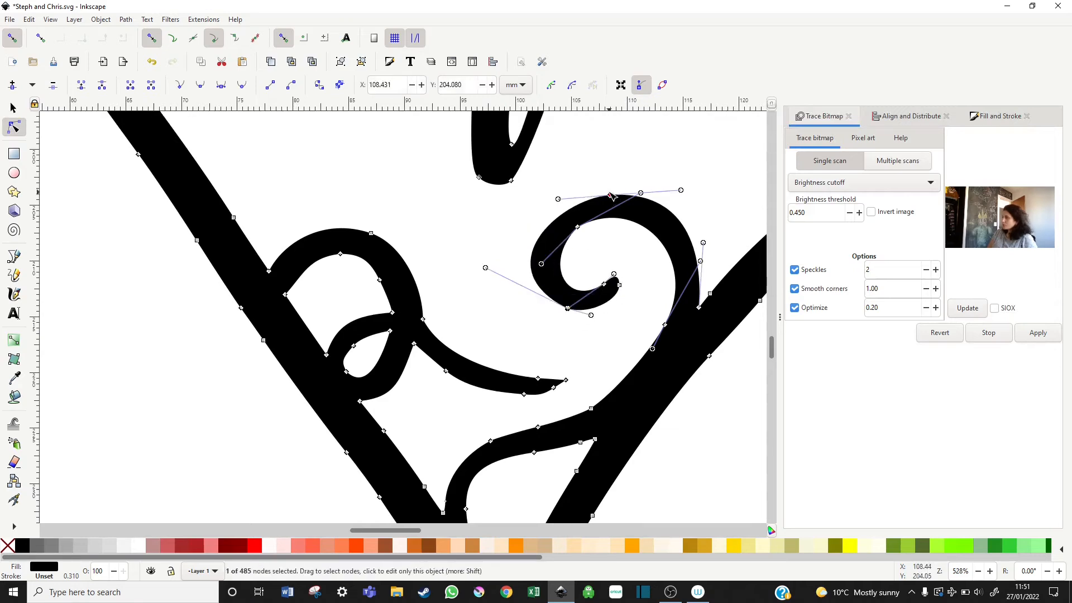
Adjust the node and curve handle where the swirl above the heart's tip joins the right side of the outline
left_click(665, 325)
left_click_drag(652, 348, 670, 334)
left_click(740, 340)
left_click_drag(772, 346, 771, 355)
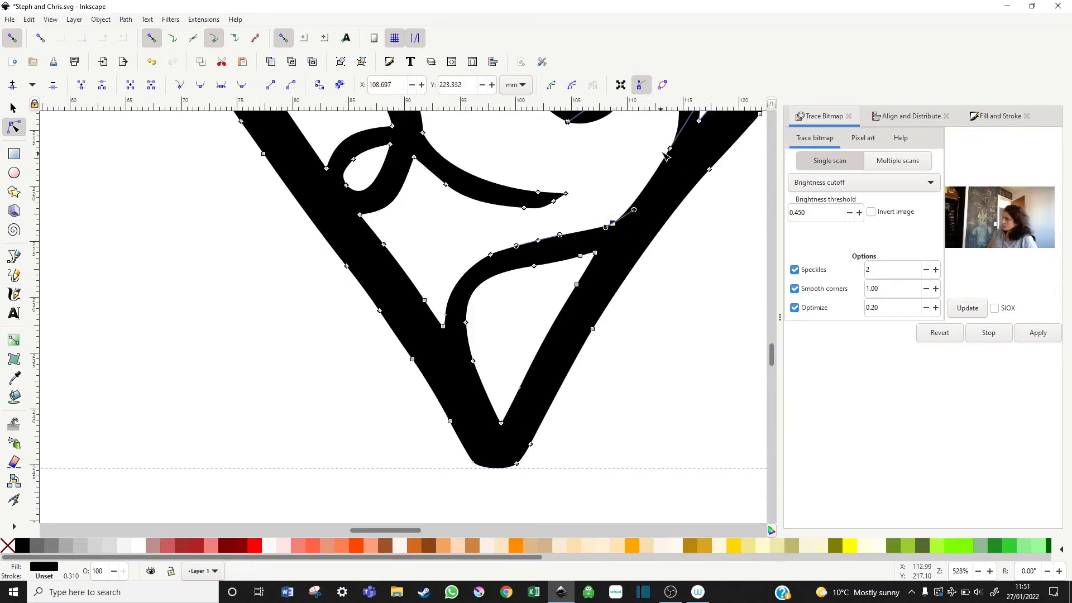
Smooth the curved branch inside the heart's tip by removing excess nodes and adjusting its edges and inner opening
left_click_drag(497, 257, 498, 259)
key("Delete")
left_click_drag(444, 305, 441, 260)
left_click(465, 322)
key("Delete")
left_click_drag(473, 361, 501, 423)
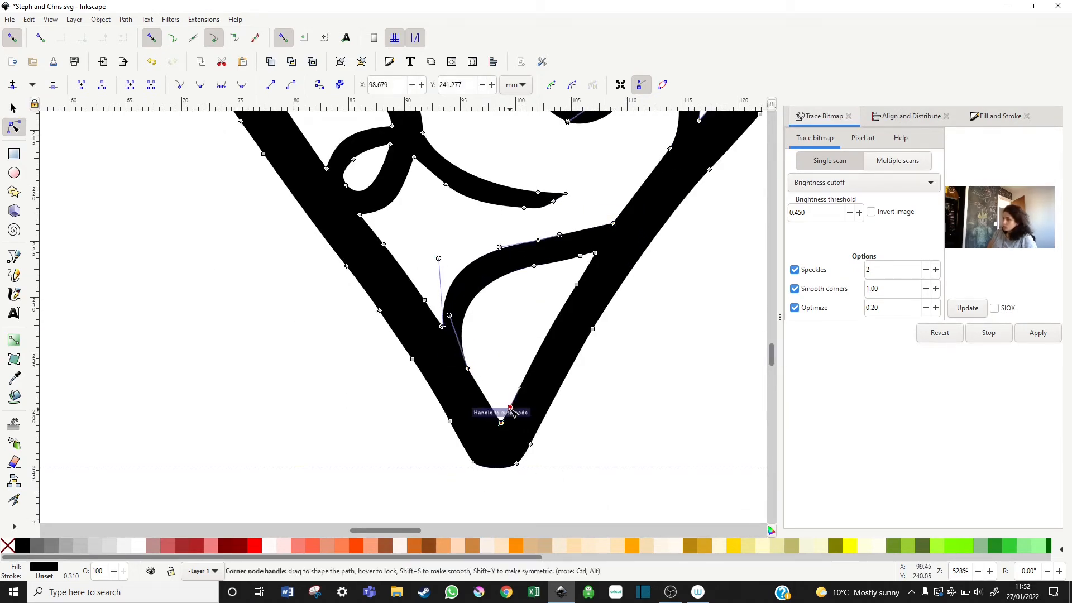
key("Delete")
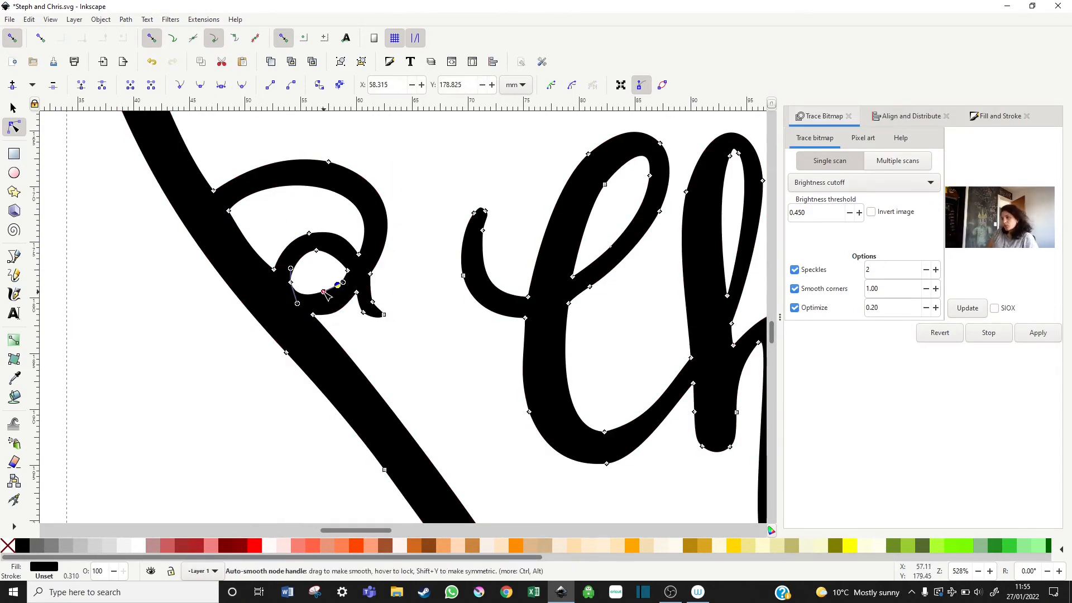
Reselect the heart path and thicken the base of the tiny loop in the upper left swirl, removing a surplus node
key("Escape")
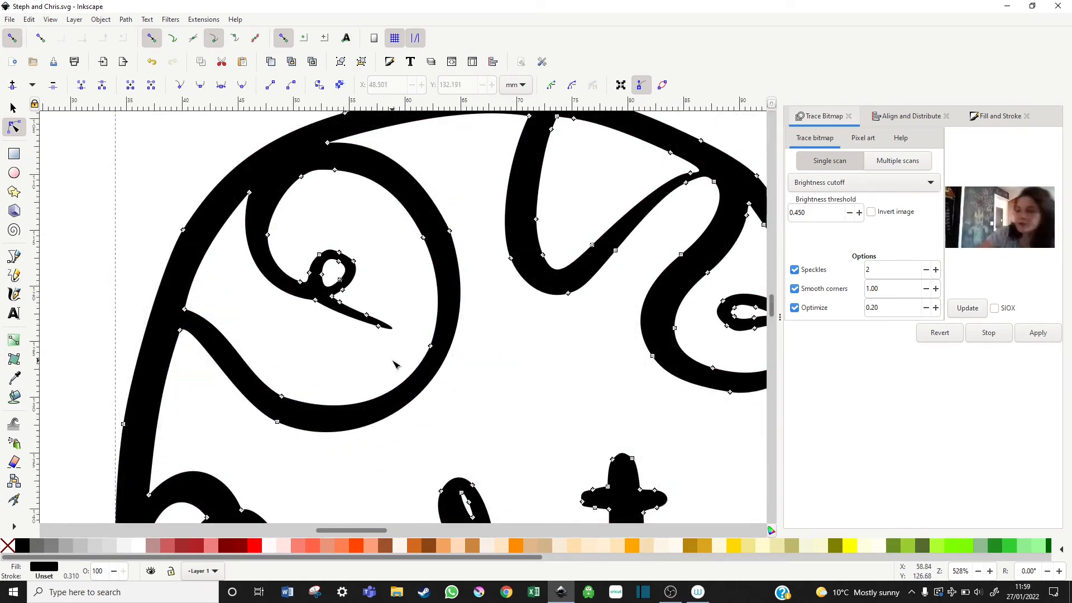
left_click(344, 368)
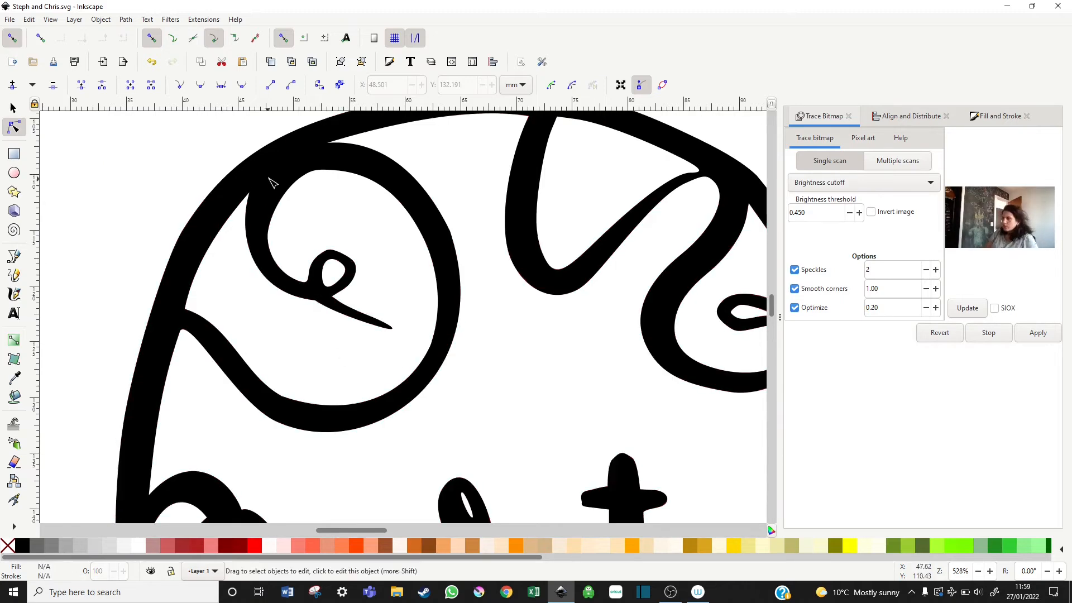
left_click(270, 178)
left_click(310, 273)
key("Delete")
left_click_drag(300, 282, 309, 279)
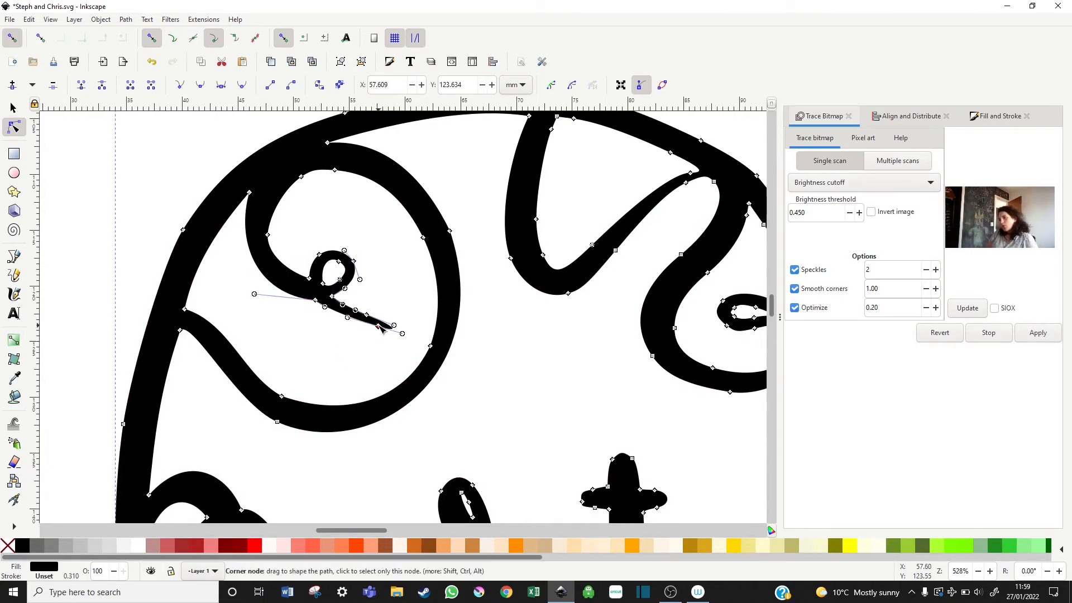
Simplify and reshape the inner edge of the large upper left swirl by removing two nodes and adjusting its top
left_click(268, 234)
key("Delete")
left_click(334, 169)
key("Delete")
left_click_drag(301, 177, 331, 149)
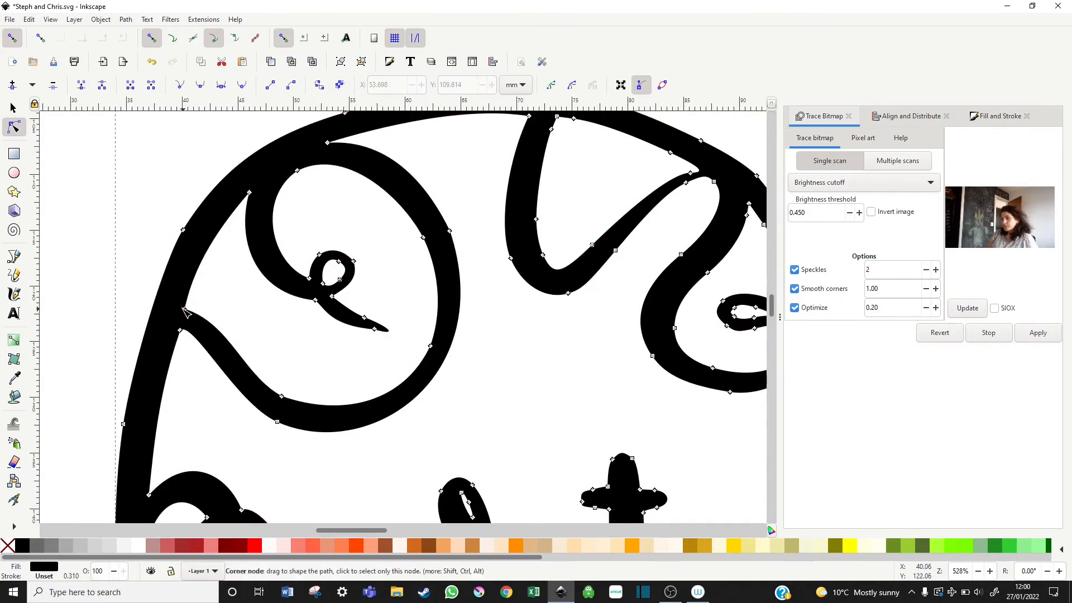
Smooth the heart's left outline by removing a lower node and adjusting curve handles along its lower and upper sides
scroll(397, 320, "right", 10)
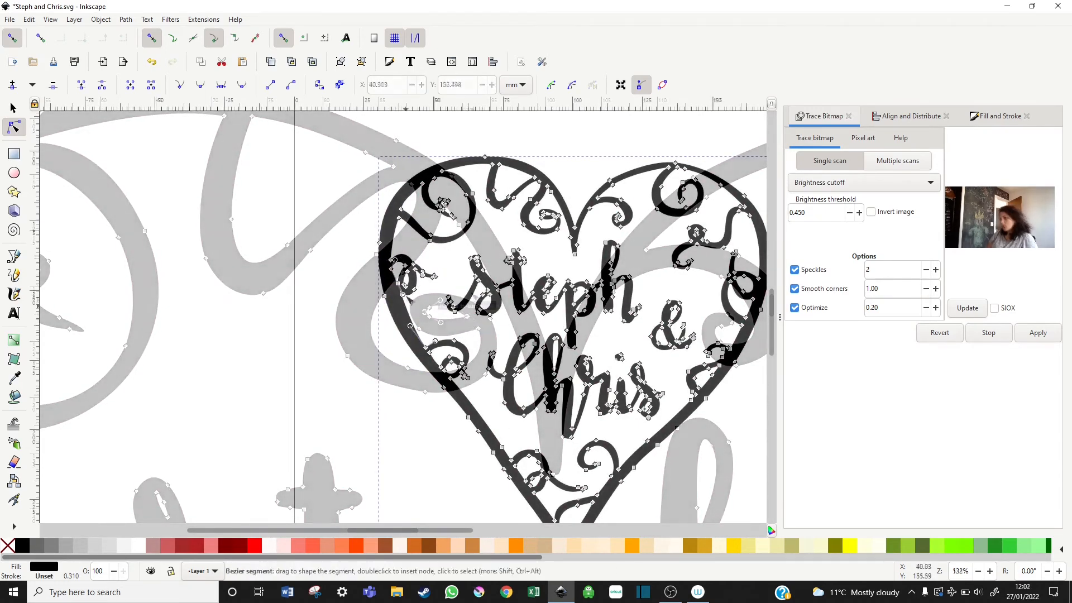
scroll(509, 335, "down", 3)
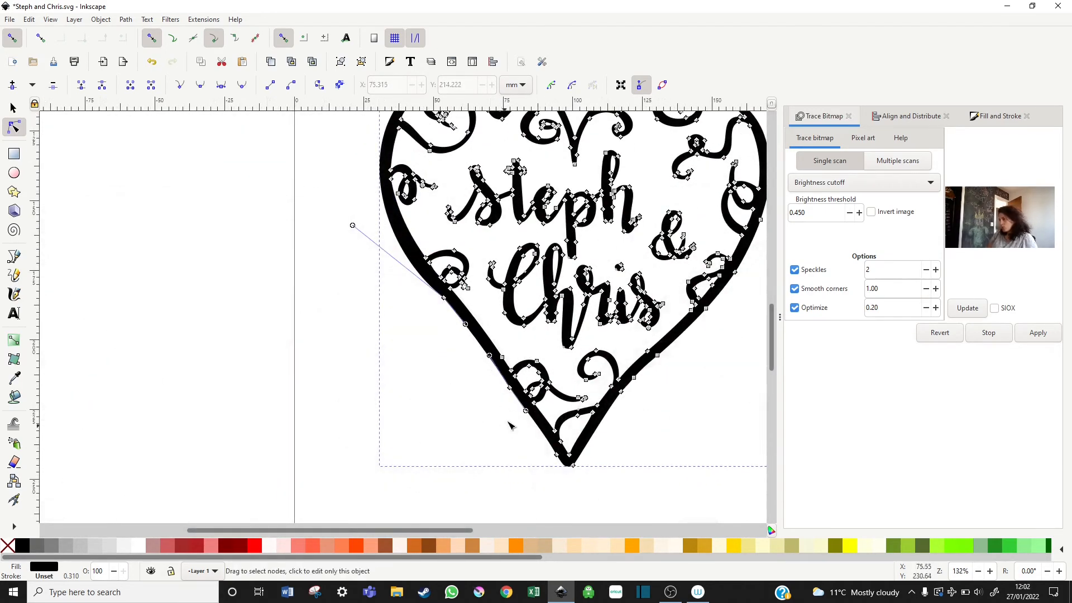
left_click(510, 387)
key("Delete")
left_click_drag(352, 226, 350, 206)
scroll(386, 235, "up", 2)
left_click(398, 180)
left_click_drag(399, 180, 389, 208)
left_click(390, 222, "shift")
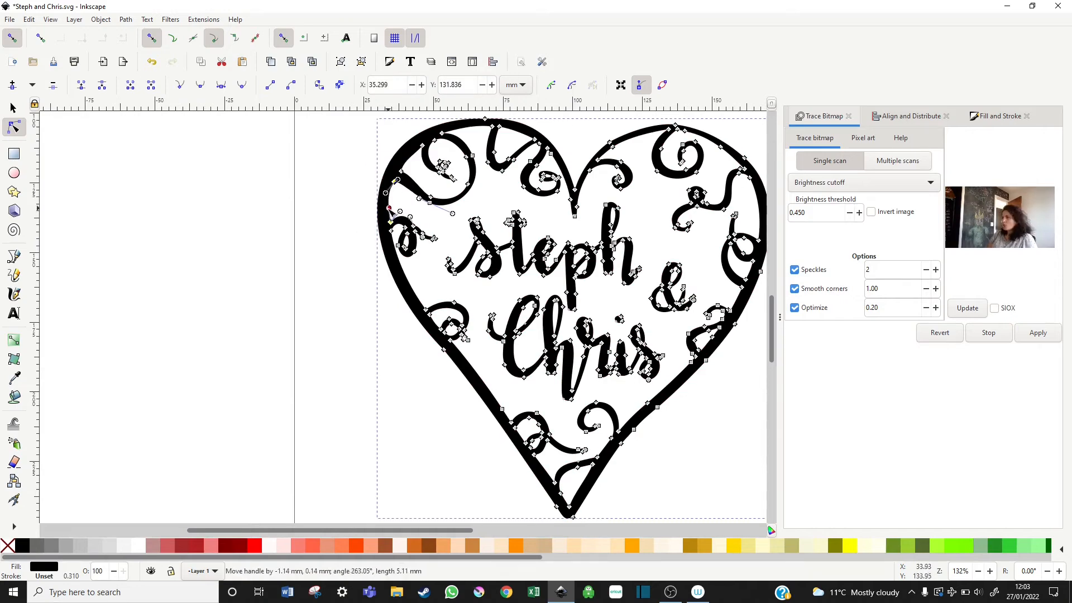
Raise the crests of both heart lobes and move the left lobe's inner slope outward
left_click_drag(484, 119, 488, 115)
left_click_drag(557, 144, 562, 144)
left_click_drag(676, 125, 672, 118)
scroll(675, 162, "right", 7)
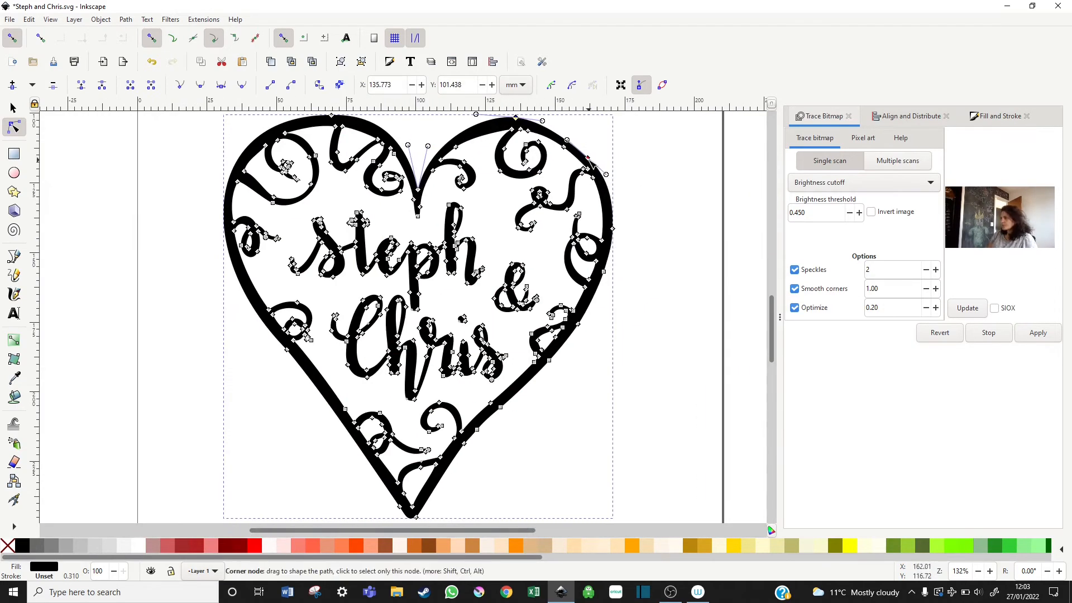
Remove surplus outer nodes from the heart's right side and widen the curve of its right lobe
left_click(589, 158)
key("Delete")
left_click_drag(613, 229, 619, 225)
left_click_drag(567, 124, 573, 124)
left_click(603, 272)
key("Delete")
left_click(477, 430)
key("Delete")
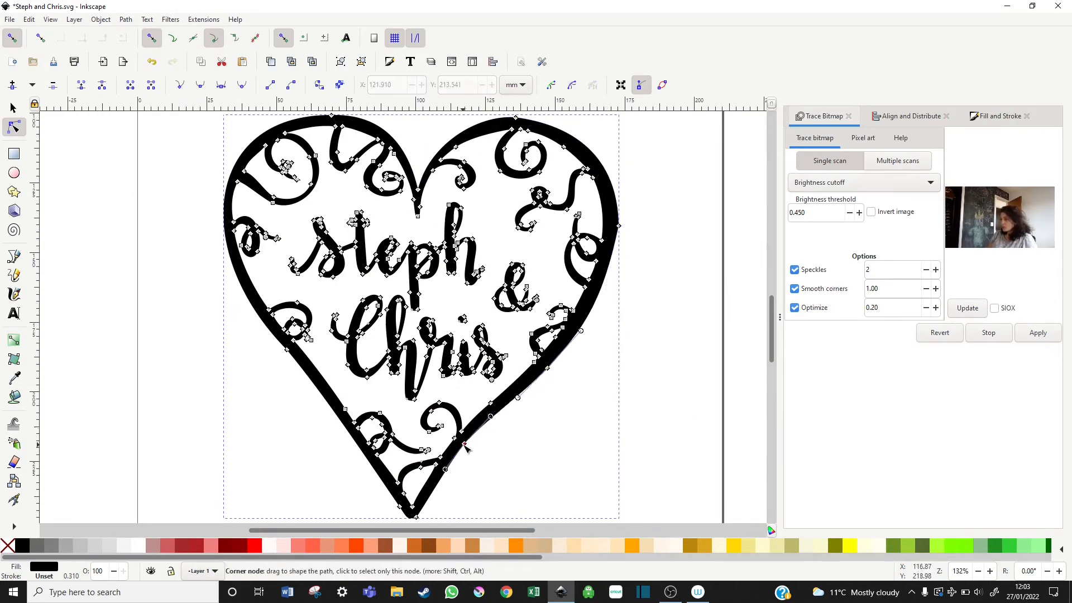
Straighten the heart's lower right edge by removing two more nodes, and pull the right lobe's widest point slightly inward
left_click(465, 445)
key("Delete")
left_click_drag(484, 423, 460, 445)
left_click(491, 403)
key("Delete")
left_click_drag(618, 225, 614, 223)
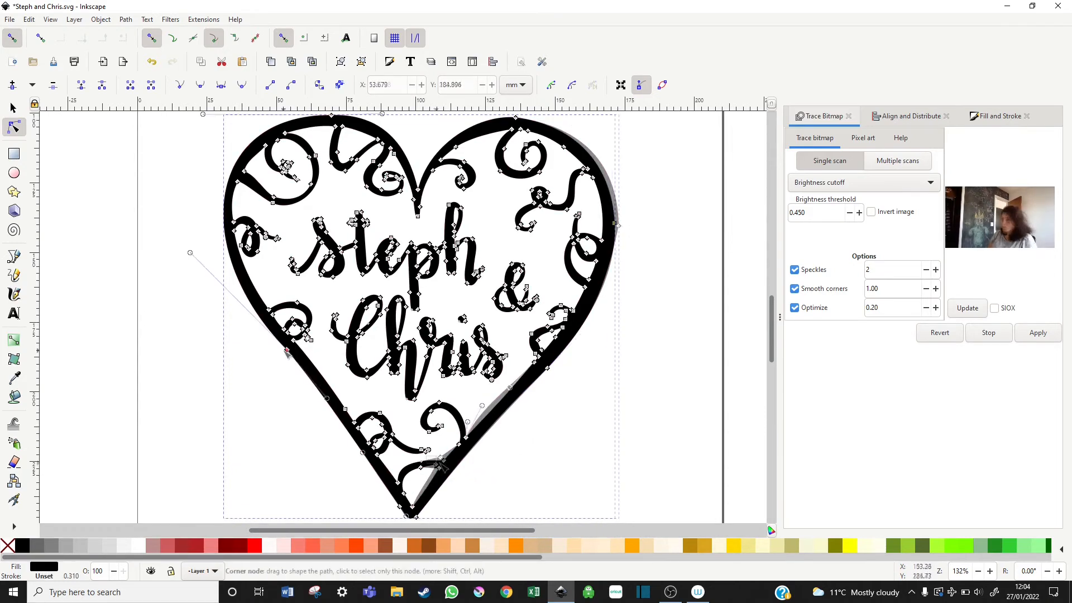
Fine-tune the heart's lower left edge, right crest and widest right point, and save the drawing
left_click_drag(286, 350, 283, 351)
left_click_drag(516, 118, 517, 120)
left_click_drag(614, 223, 613, 226)
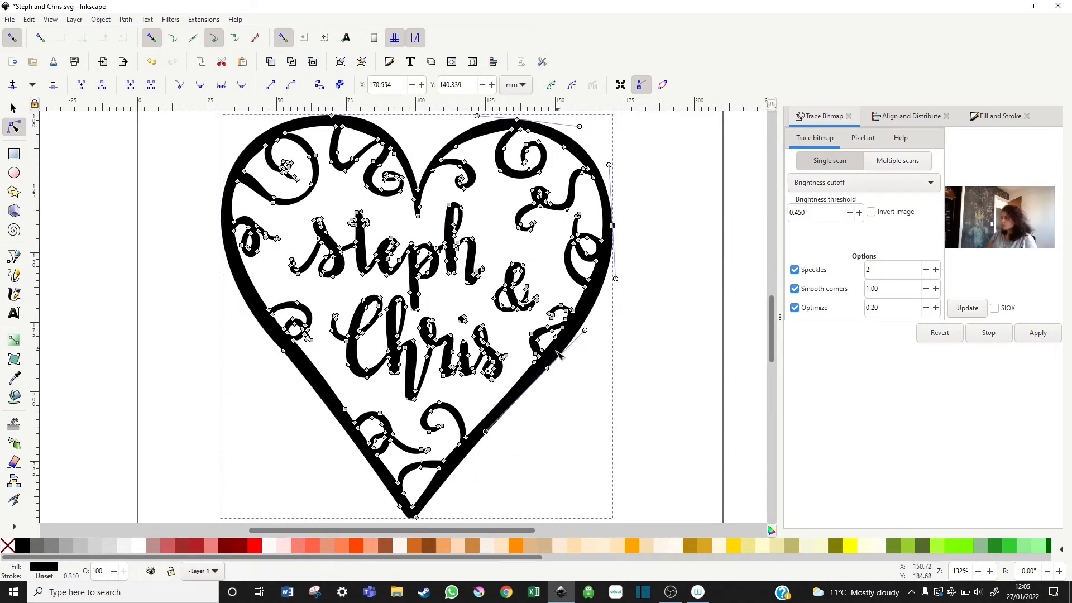
left_click(662, 363)
key("ctrl+s")
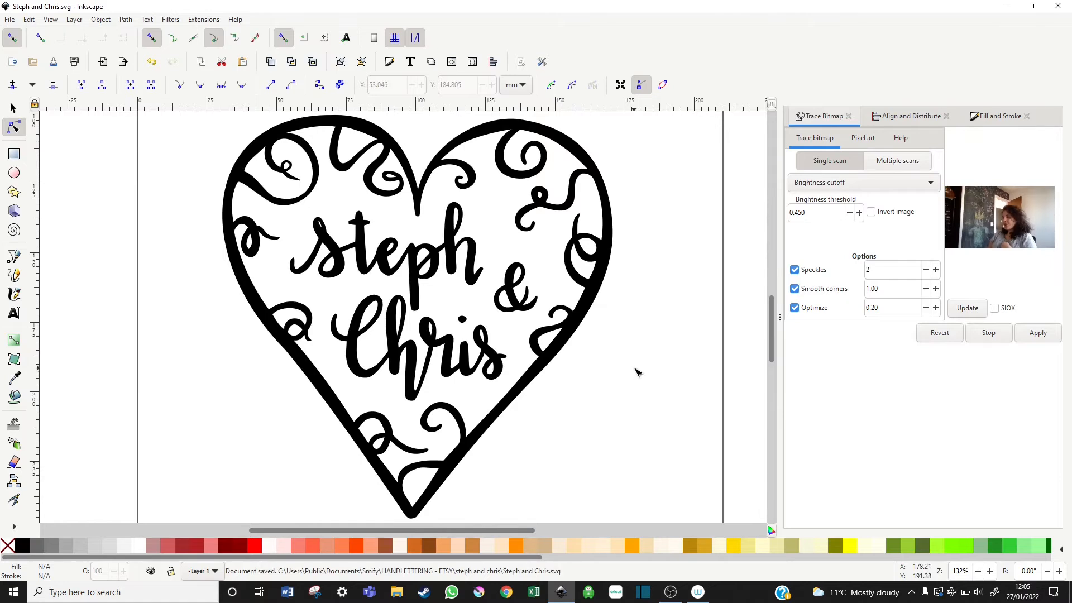
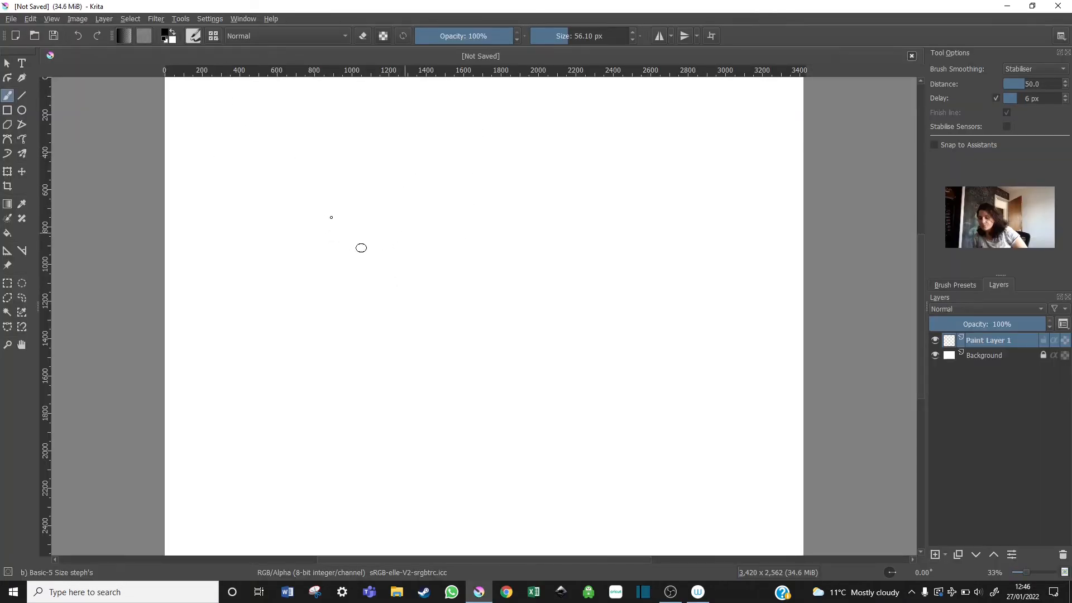
Import the heart's Inkscape SVG file into the Krita document as a new layer at 600 PPI
left_click(159, 19)
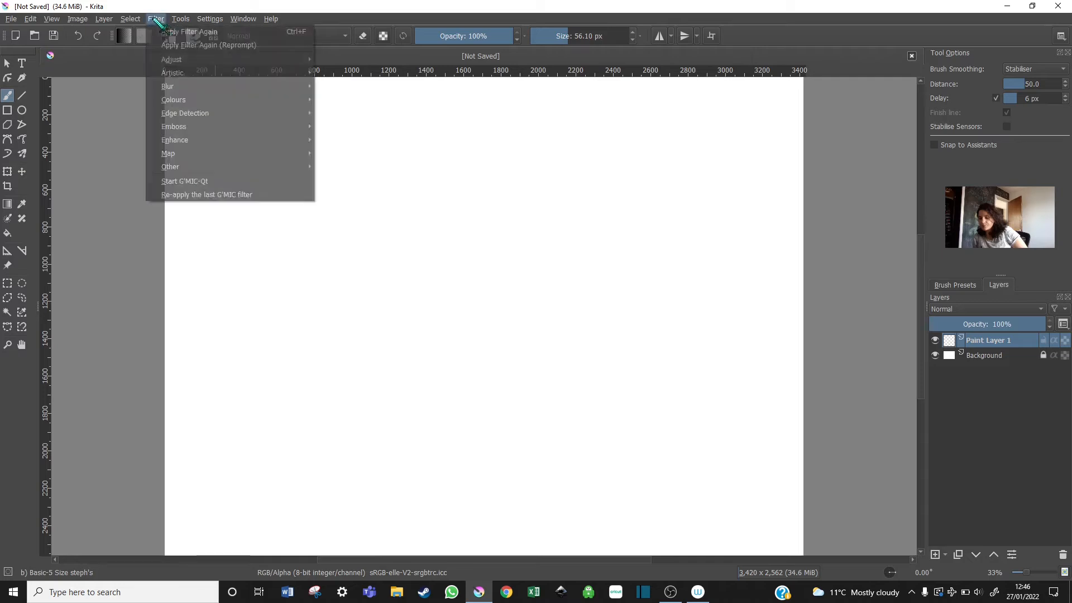
mouse_move(111, 19)
mouse_move(128, 87)
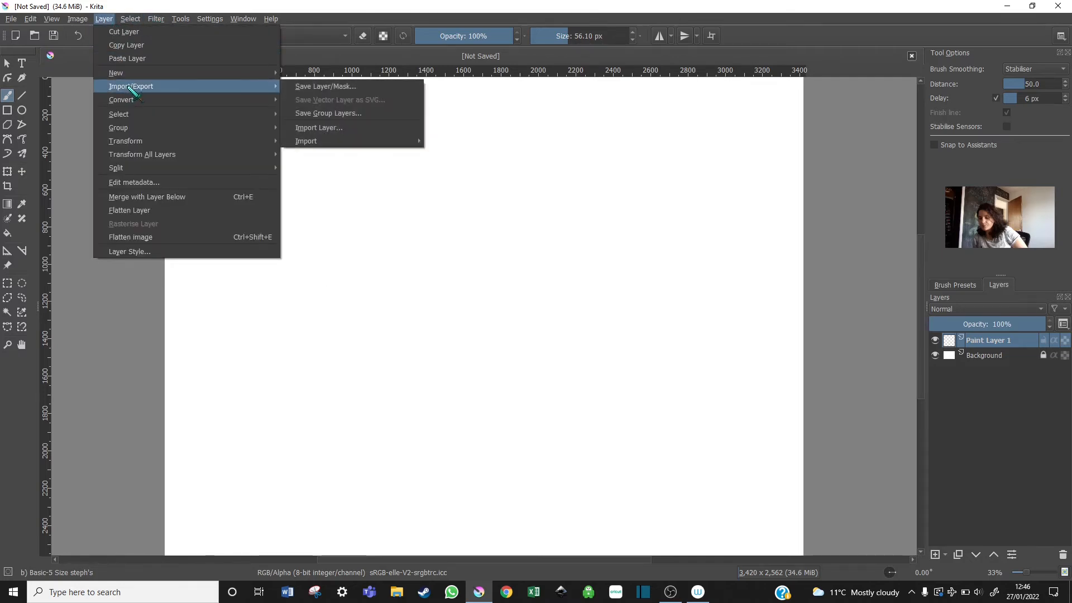
left_click(334, 129)
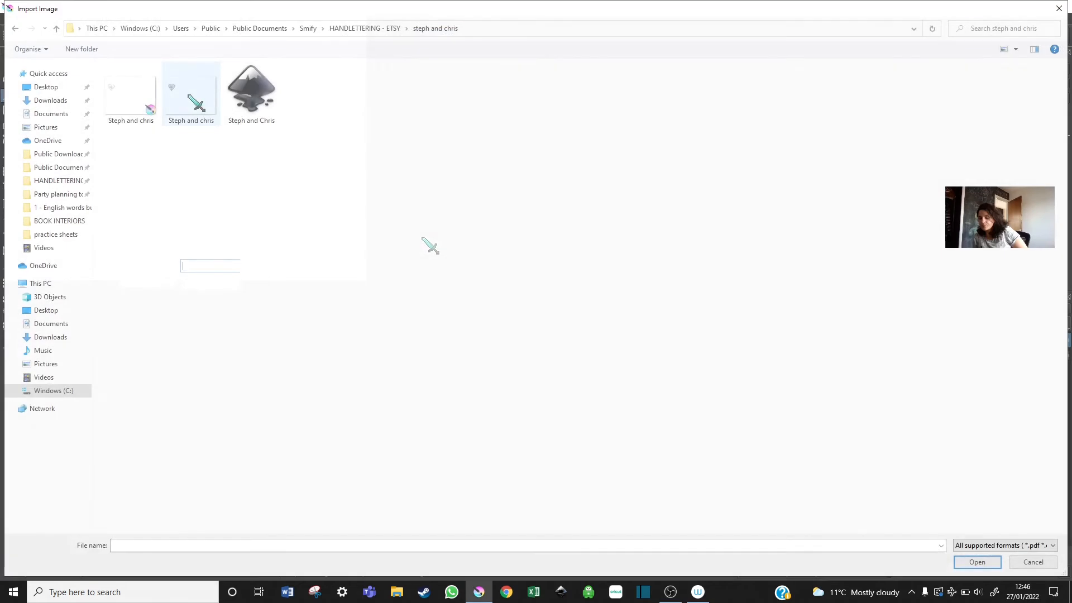
left_click(247, 103)
double_click(247, 103)
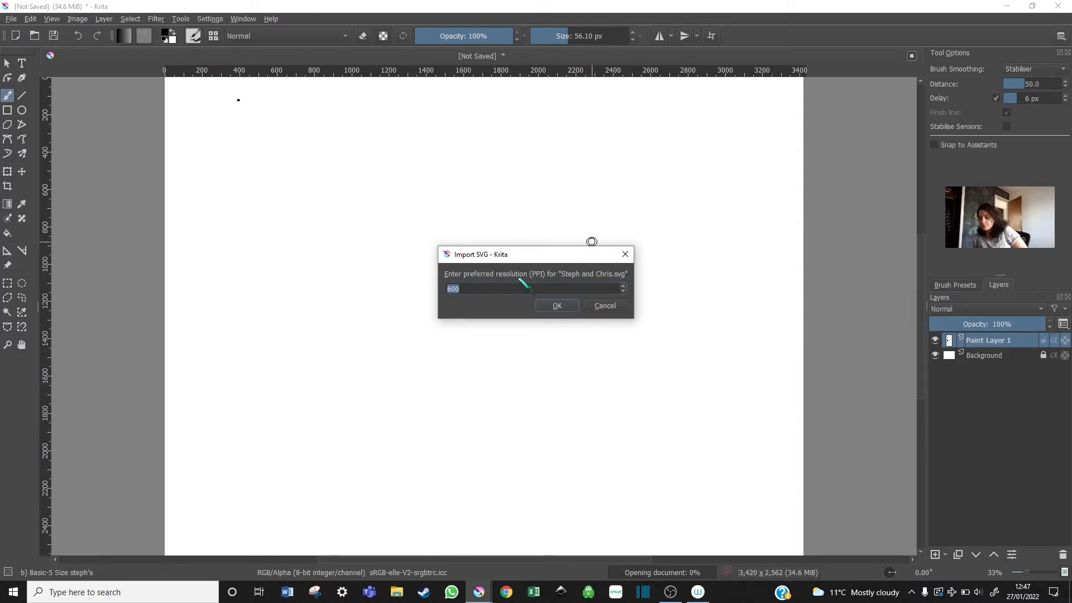
left_click(557, 307)
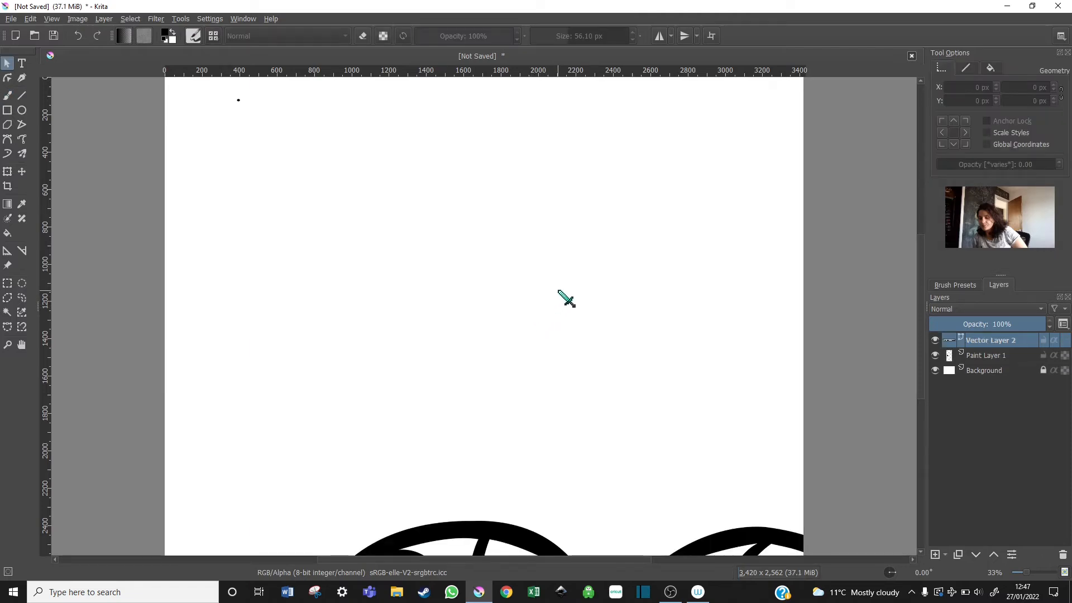
Transform the imported heart layer, scaling it down to fit the canvas and moving it near the middle
key("ctrl+t")
scroll(566, 299, "down", 4)
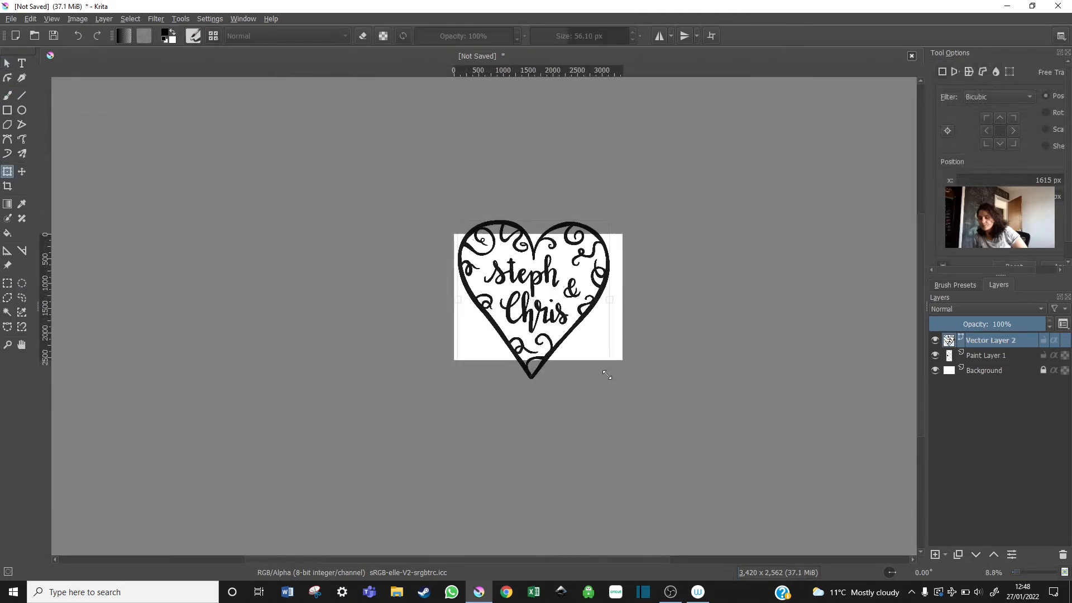
left_click_drag(607, 376, 548, 314)
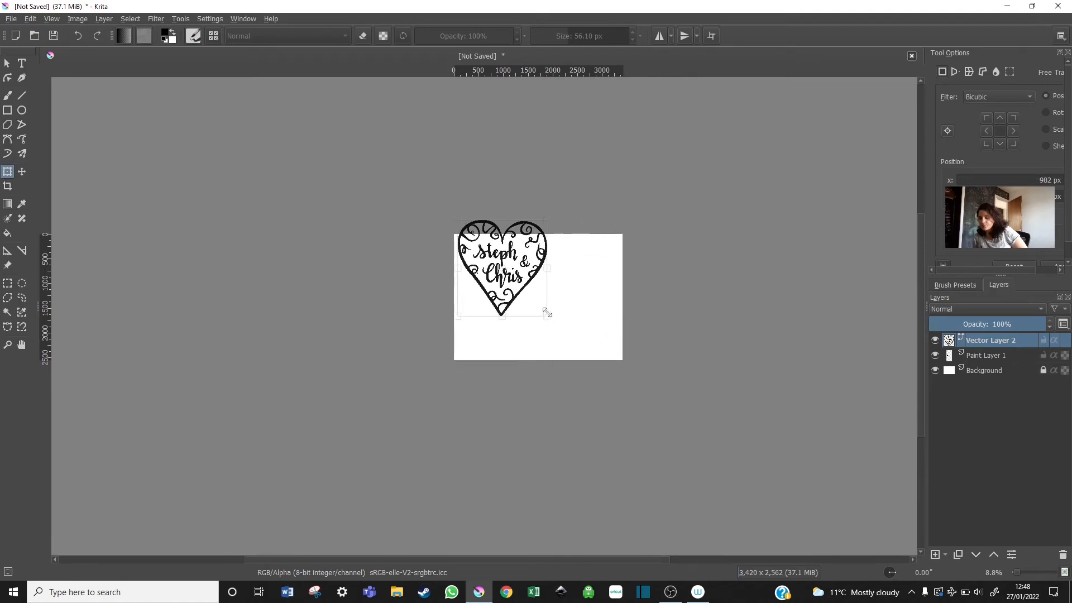
left_click_drag(524, 266, 564, 296)
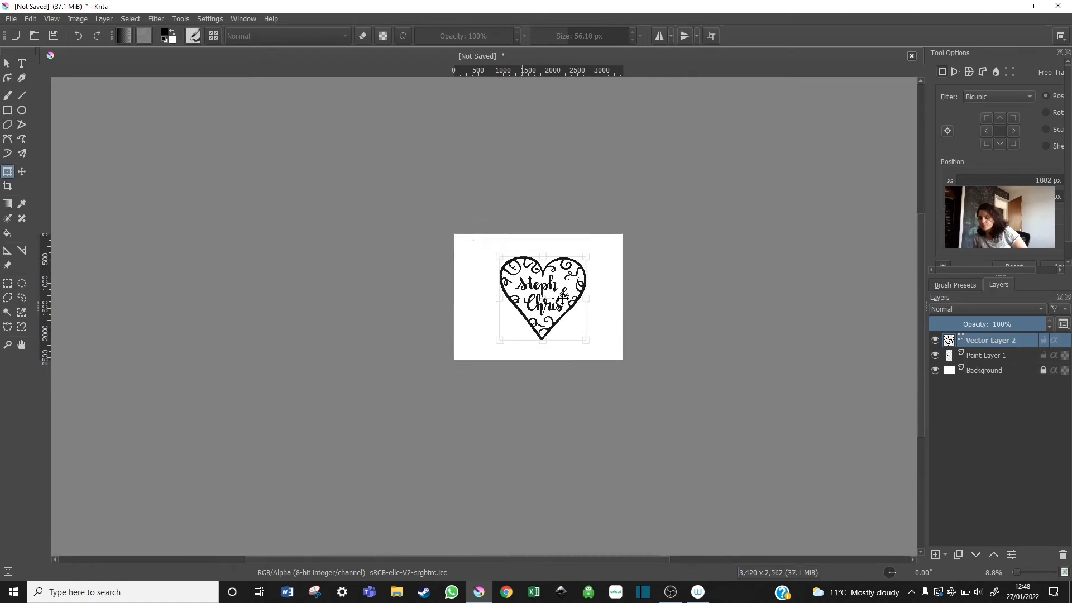
left_click_drag(587, 340, 571, 330)
scroll(555, 260, "up", 4)
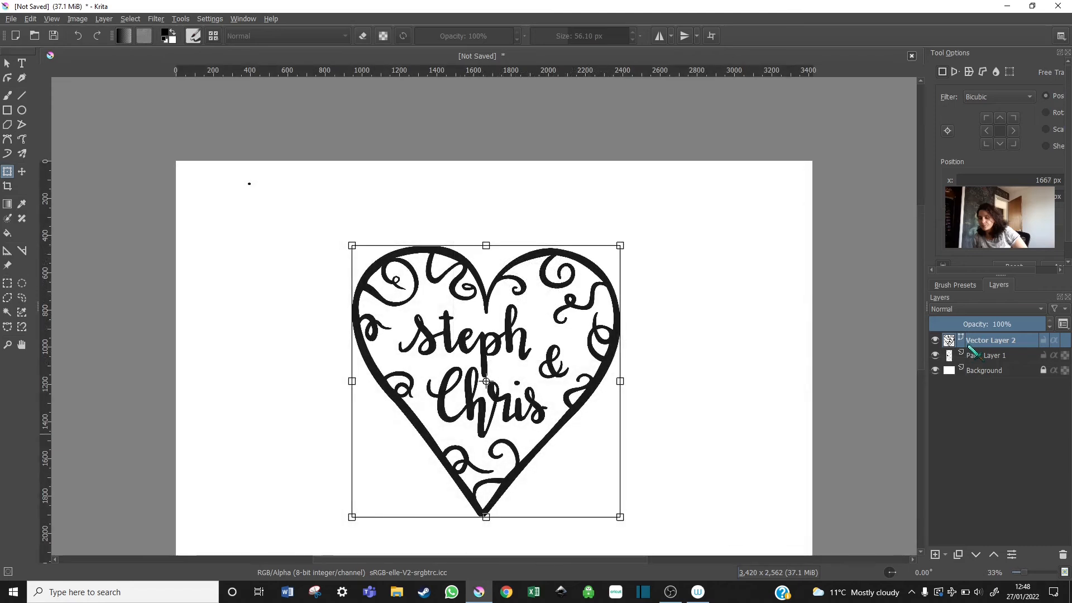
Convert the imported heart vector layer to a paint layer
right_click(970, 349)
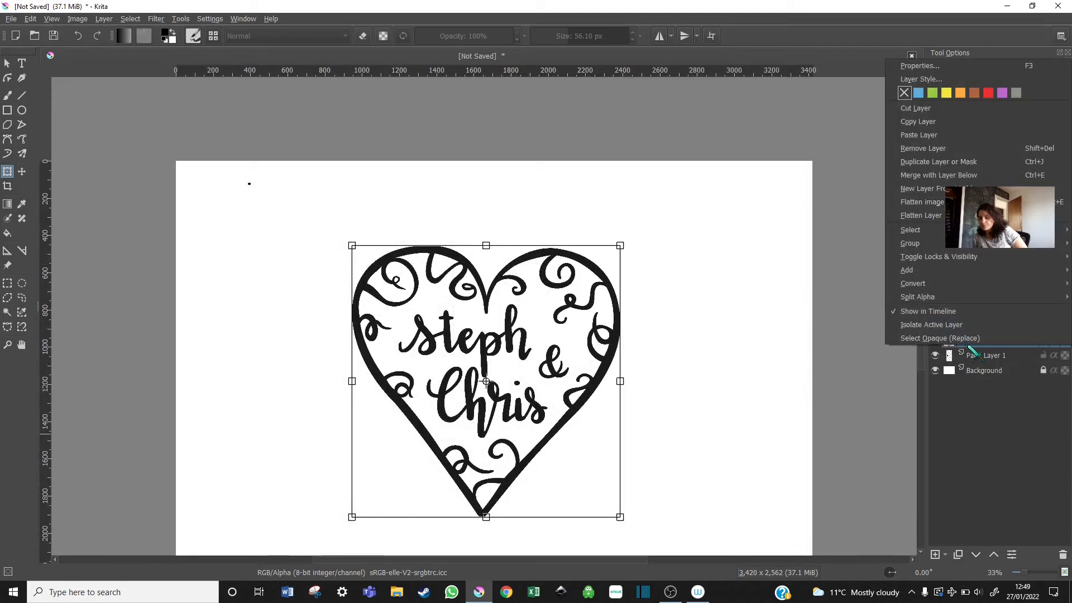
mouse_move(916, 284)
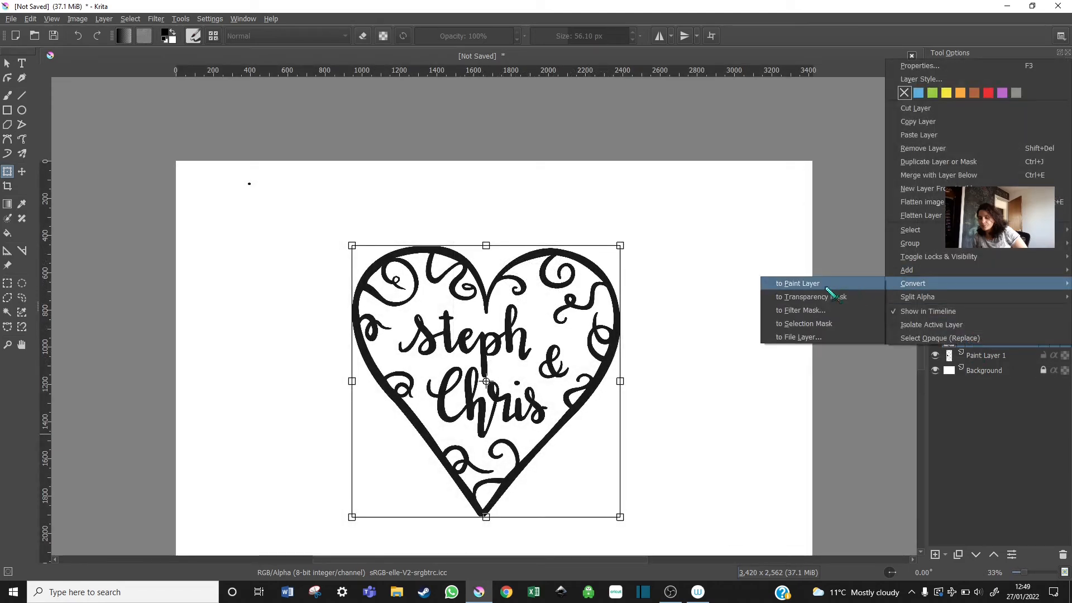
left_click(862, 446)
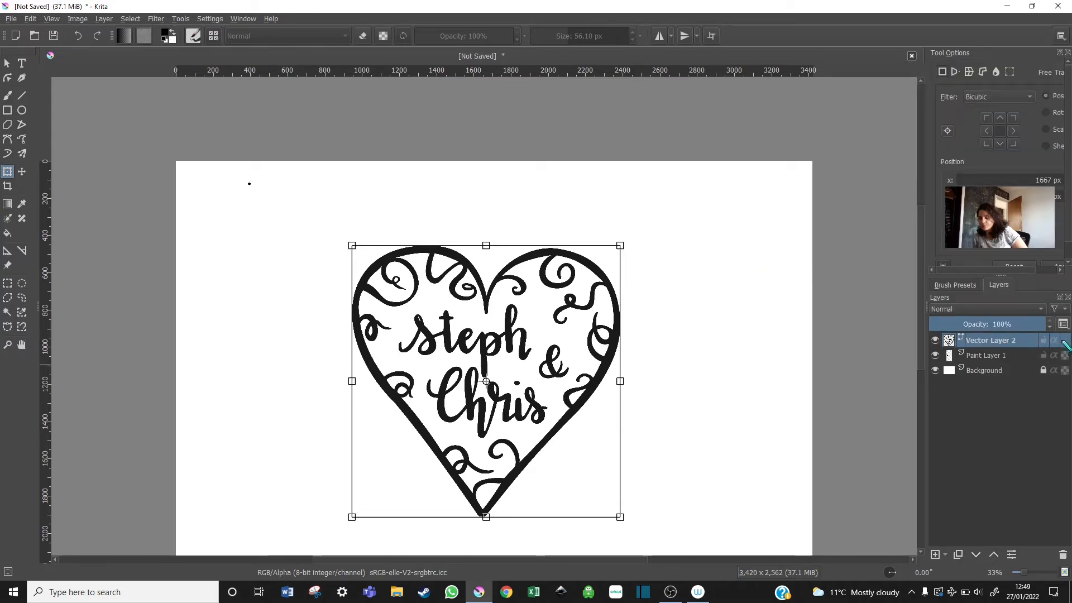
right_click(991, 344)
mouse_move(922, 268)
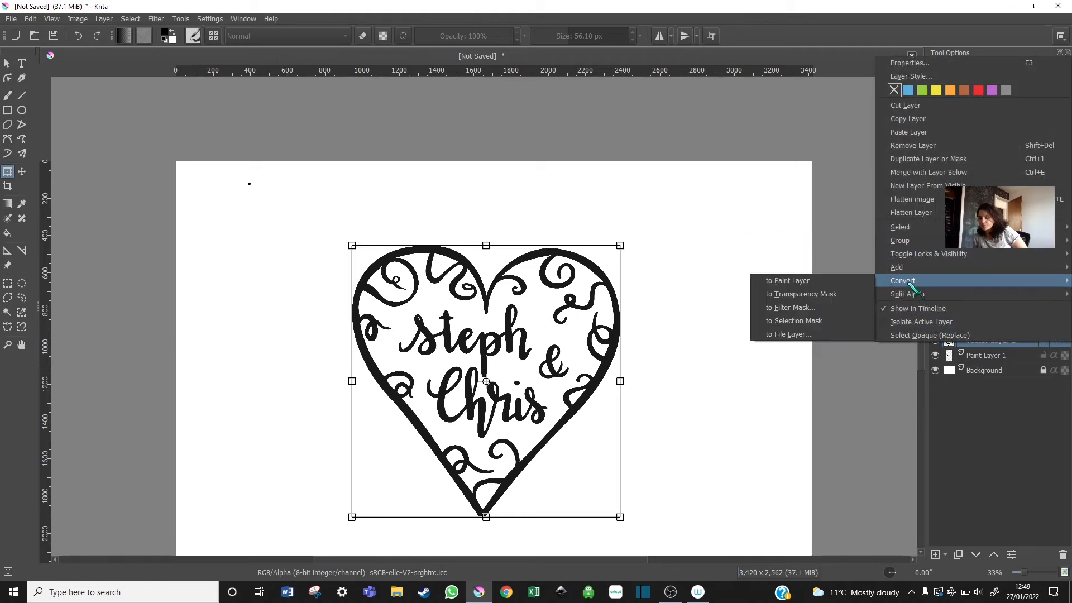
left_click(806, 283)
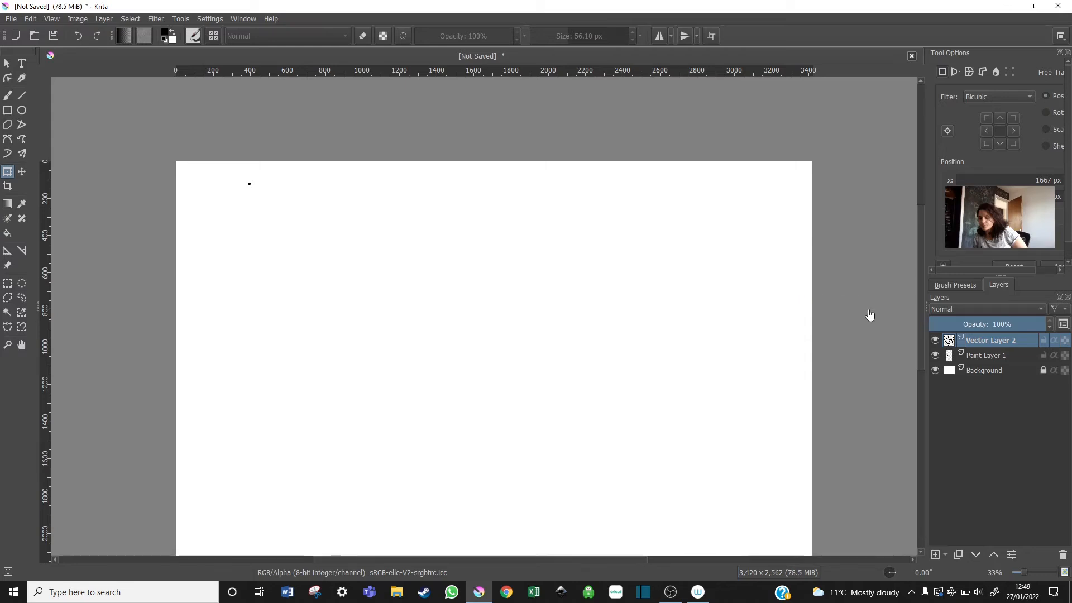
Transform the heart back onto the canvas, shrinking it to roughly half the canvas width, placing it near the middle and narrowing it slightly
scroll(870, 315, "down", 2)
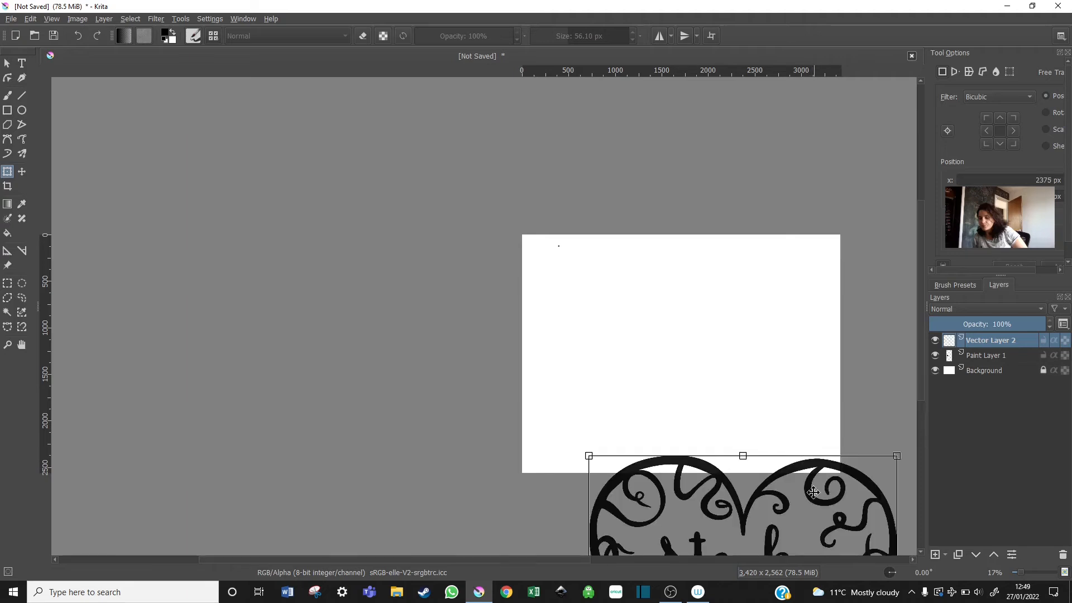
left_click_drag(813, 492, 747, 266)
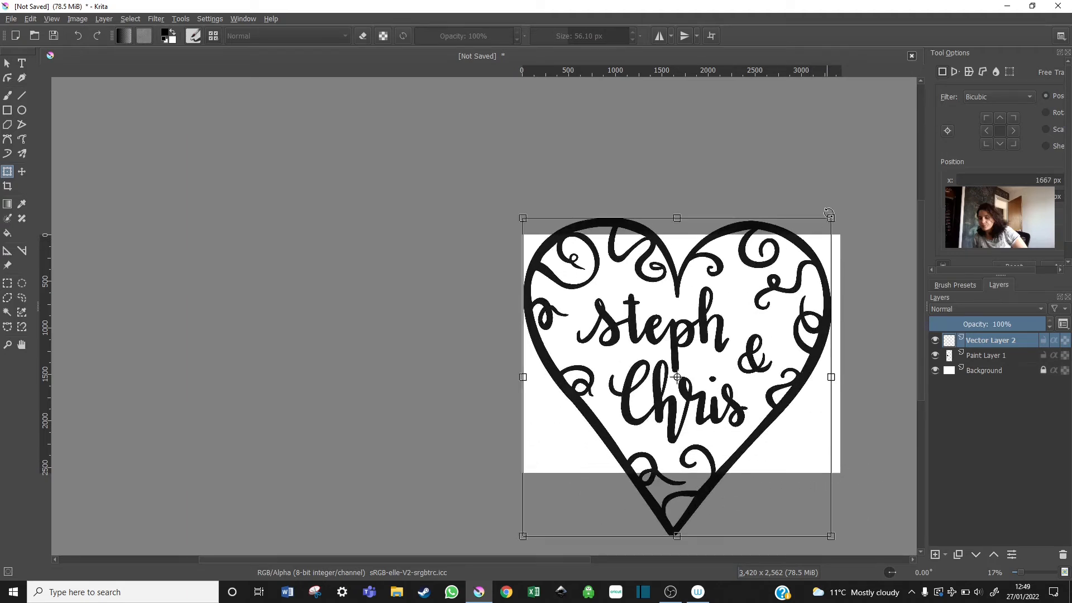
left_click_drag(832, 215, 670, 426)
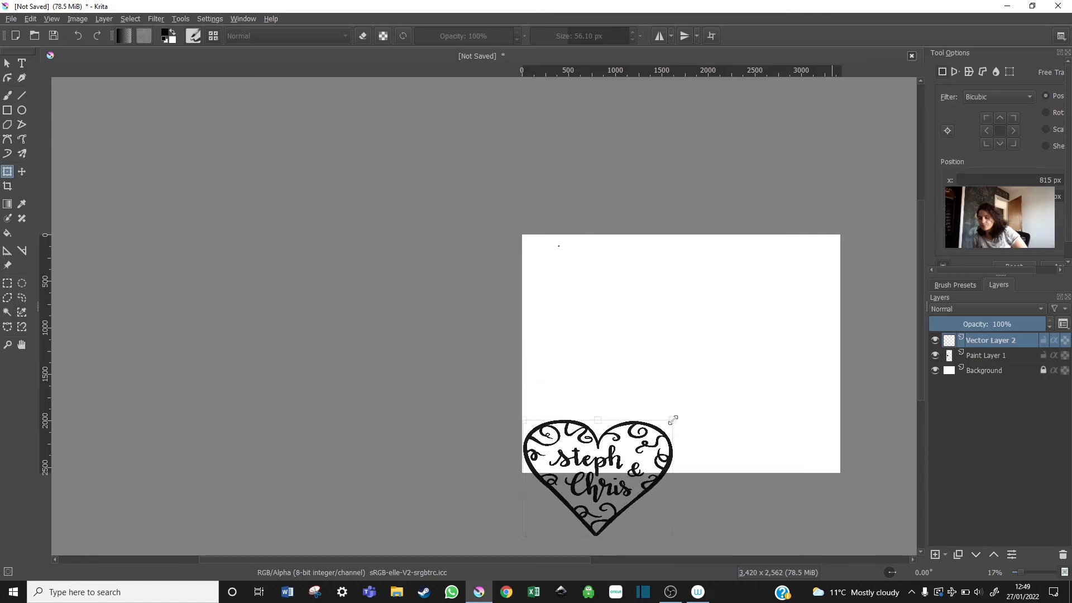
left_click_drag(595, 460, 667, 361)
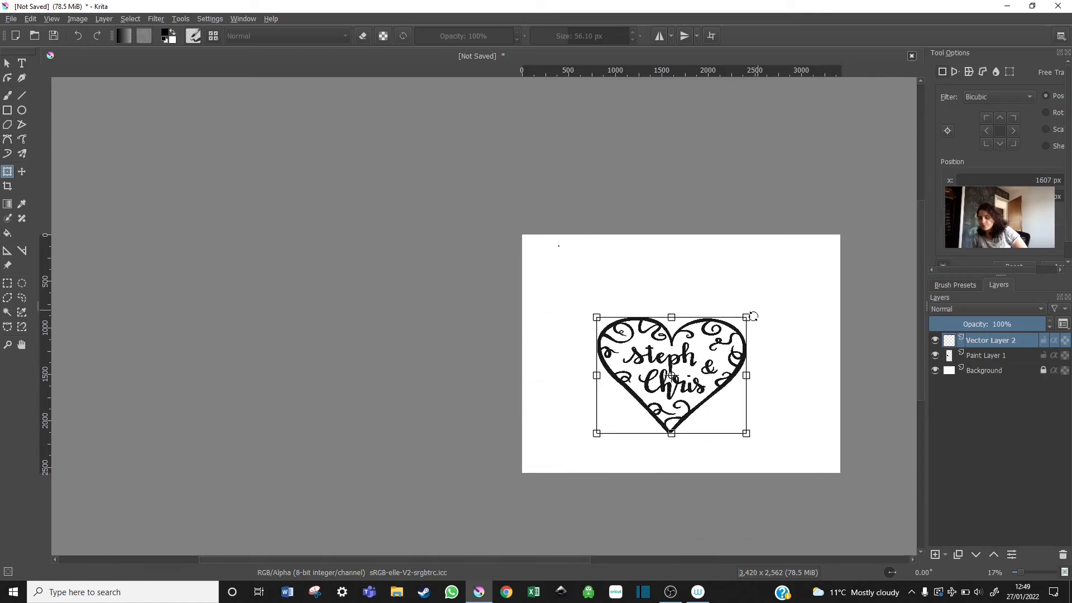
left_click_drag(747, 376, 734, 378)
scroll(735, 379, "up", 1)
scroll(735, 378, "up", 2)
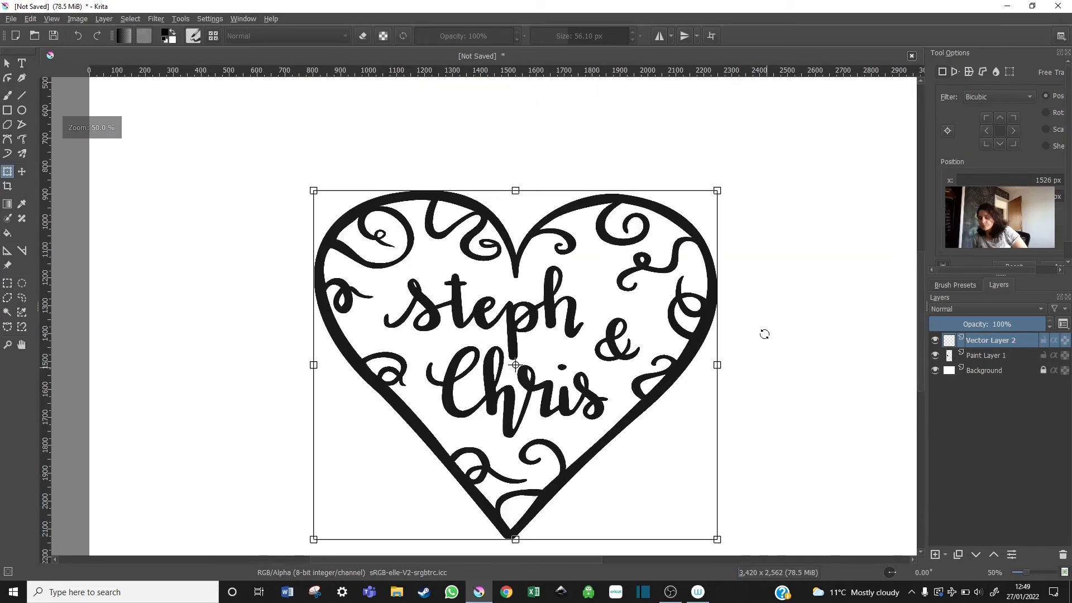
Lock the heart layer's alpha and set the foreground colour to red (#ff0000)
left_click(8, 110)
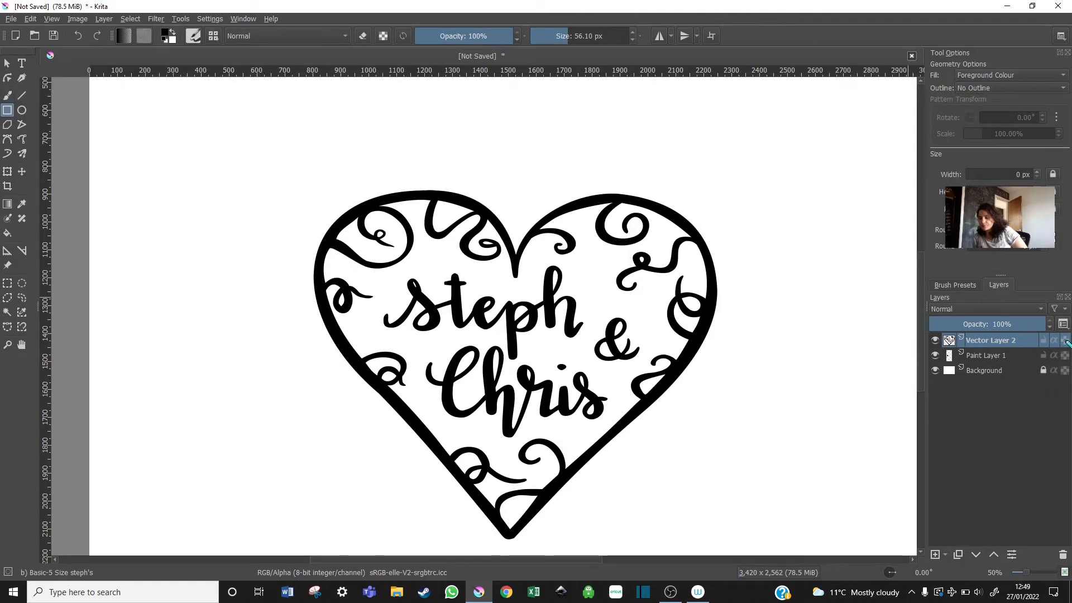
mouse_move(1067, 343)
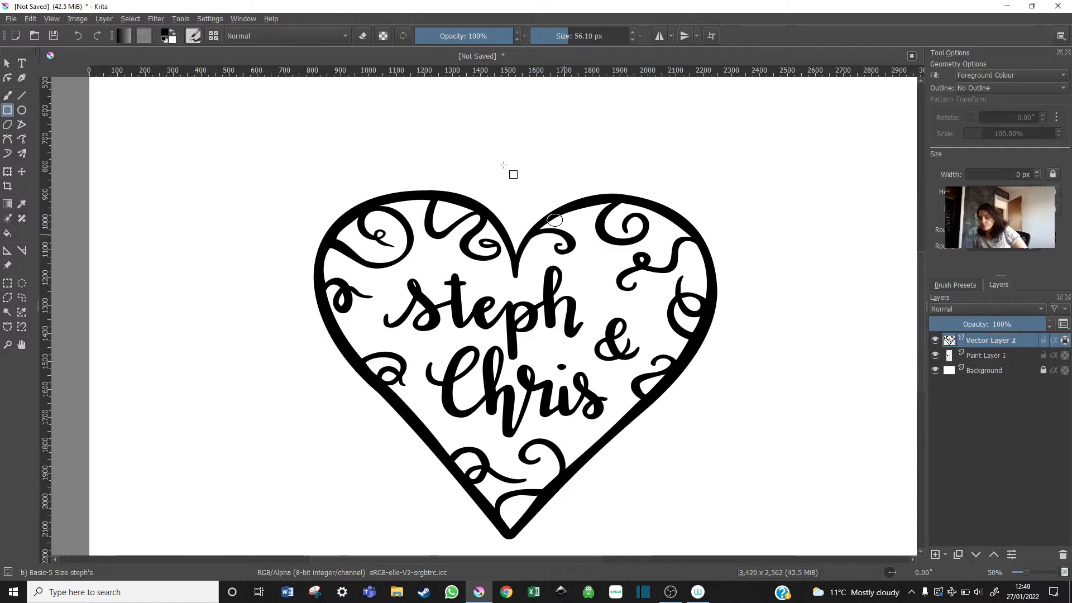
left_click(170, 37)
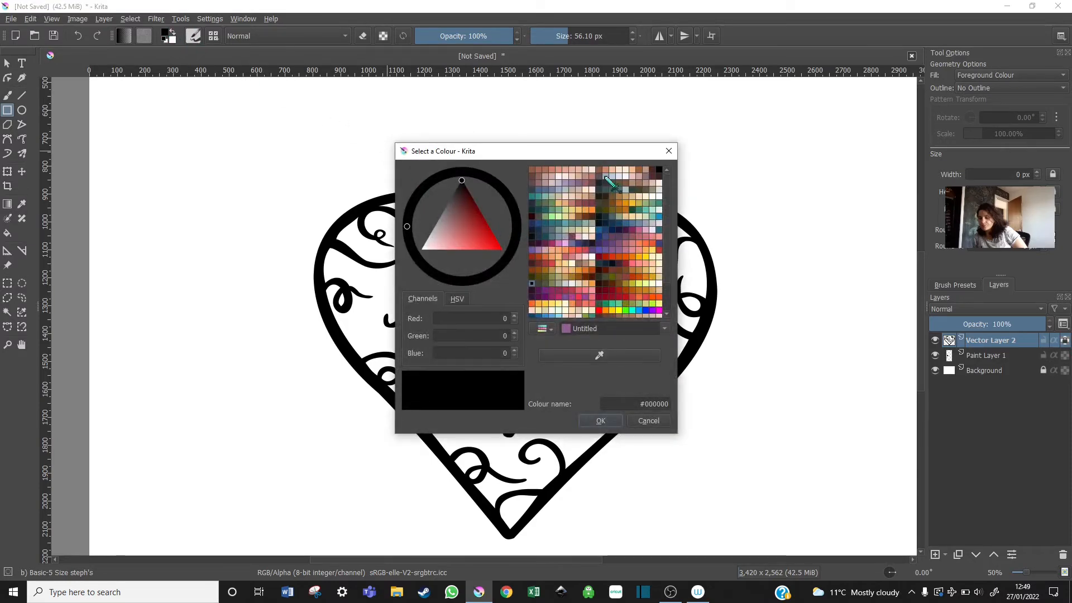
left_click_drag(603, 151, 979, 51)
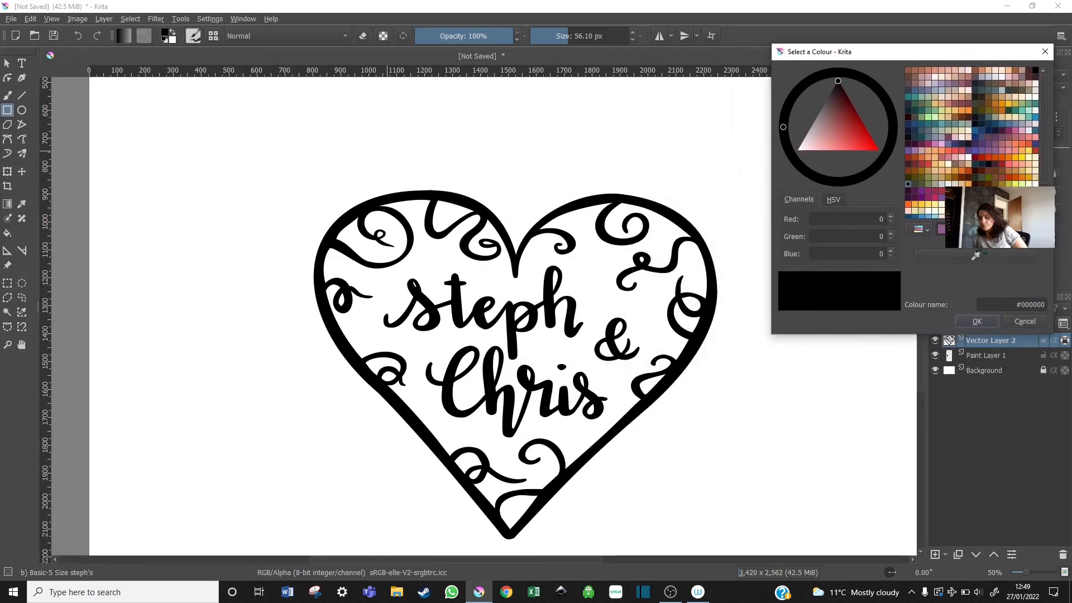
left_click(878, 149)
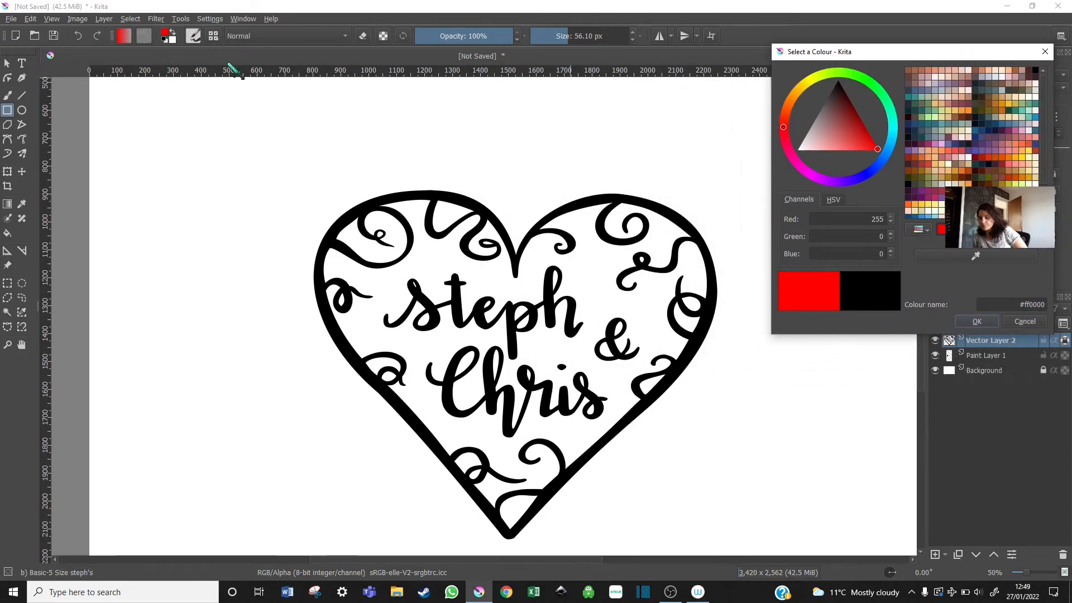
Brush the heart's upper left part red, and paint an orange (#ff8800) diagonal band beside it with the brush enlarged to 181.05 px
left_click(571, 36)
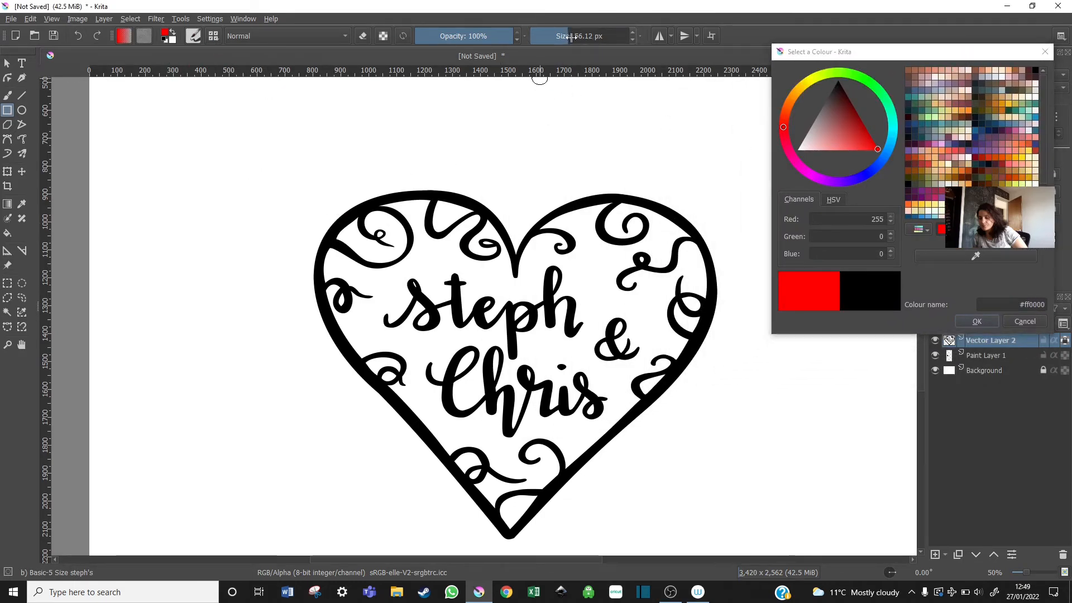
mouse_move(337, 176)
left_mouse_down()
mouse_move(236, 286)
mouse_move(422, 162)
left_mouse_up()
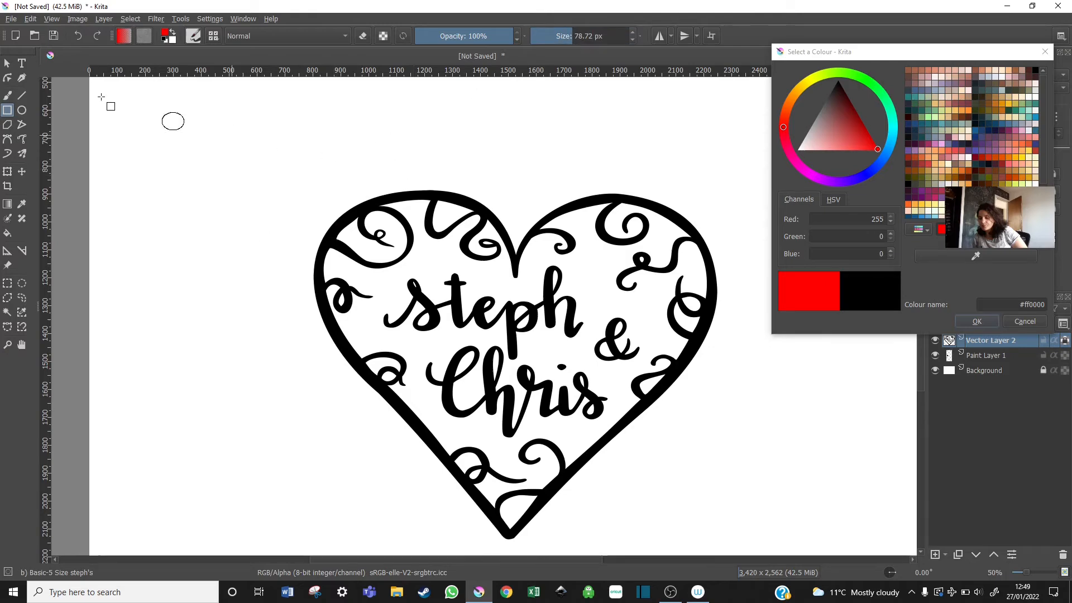
left_click(8, 95)
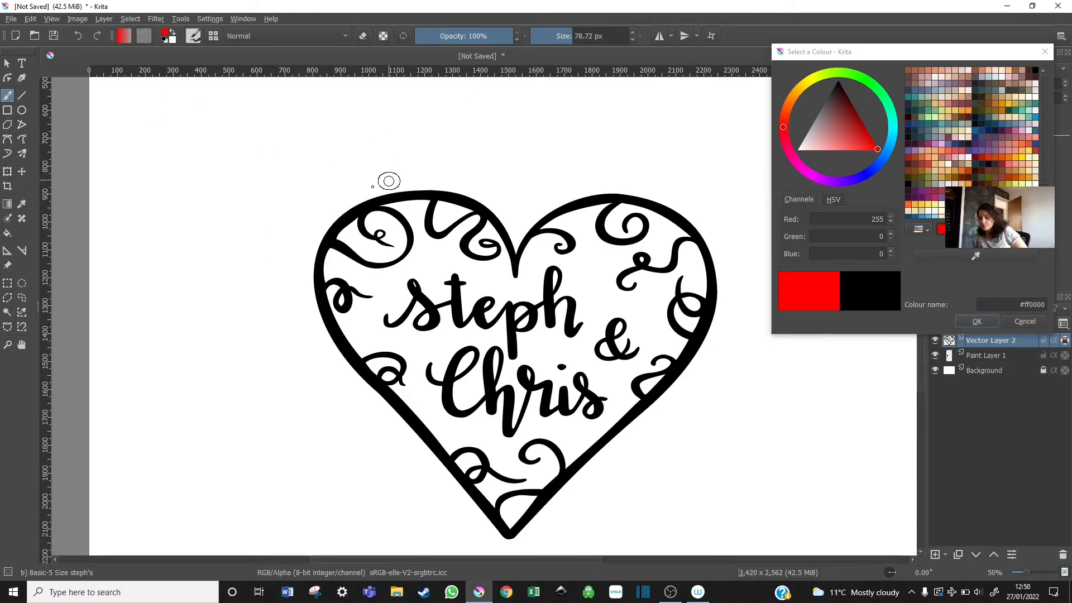
mouse_move(256, 316)
left_mouse_down()
mouse_move(378, 202)
mouse_move(406, 195)
mouse_move(298, 307)
mouse_move(315, 290)
left_mouse_up()
left_click(583, 37)
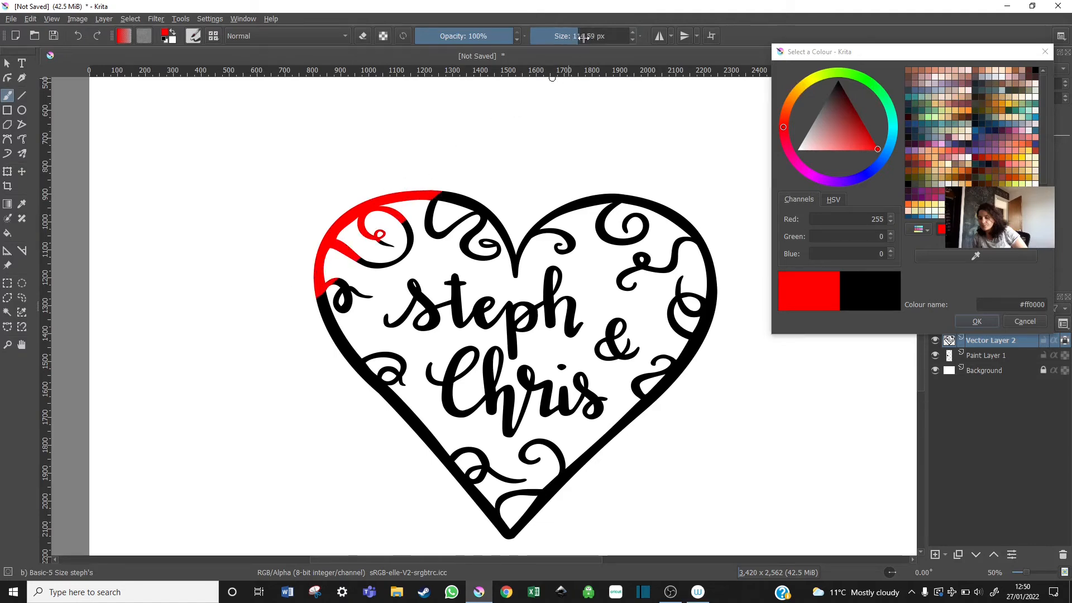
left_click(792, 98)
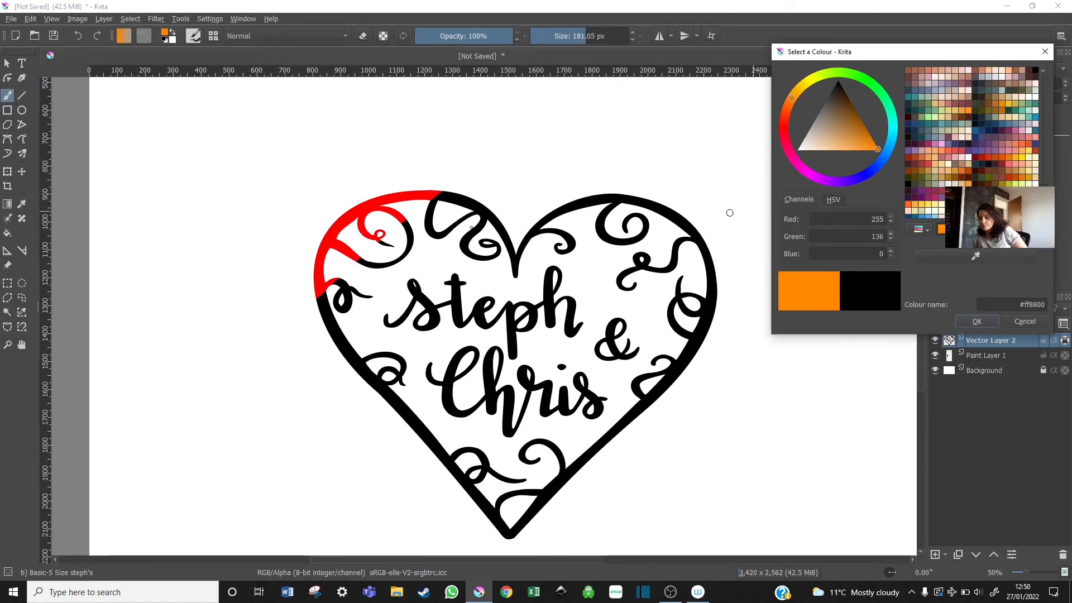
mouse_move(509, 165)
left_mouse_down()
mouse_move(290, 325)
mouse_move(575, 162)
left_mouse_up()
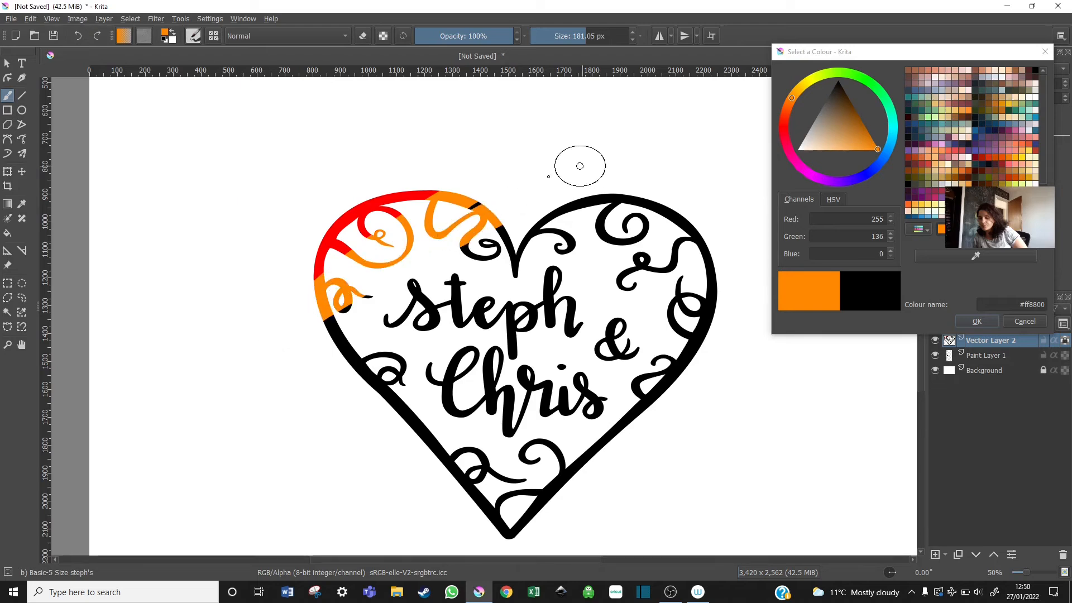
Paint a golden (#ffd200) and a yellow (#fbff00) diagonal band across the heart next to the orange
left_click(802, 85)
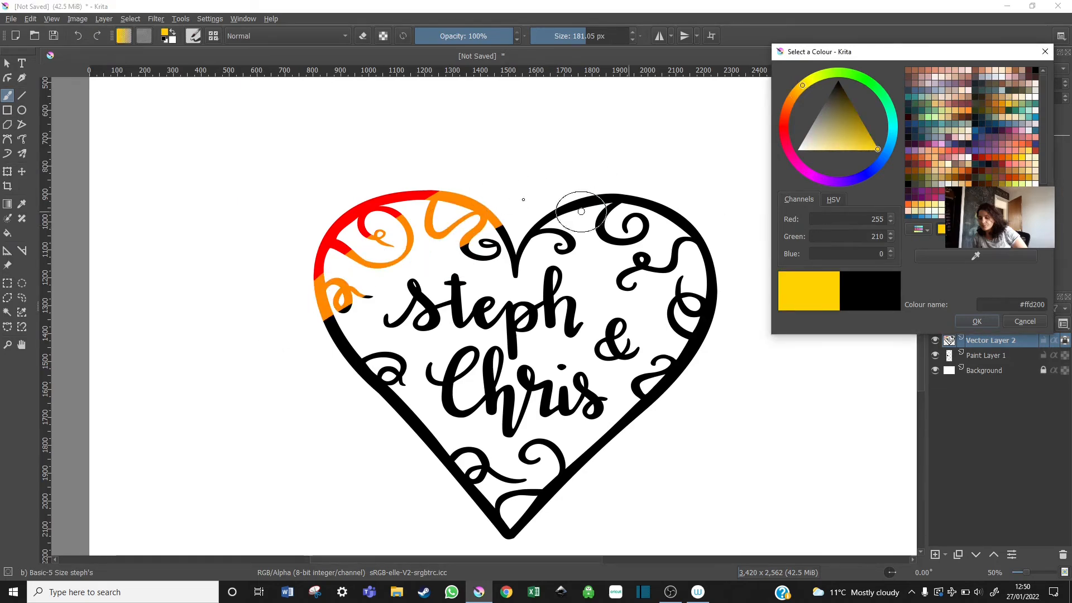
mouse_move(502, 224)
left_mouse_down()
mouse_move(387, 270)
mouse_move(312, 348)
mouse_move(515, 232)
left_mouse_up()
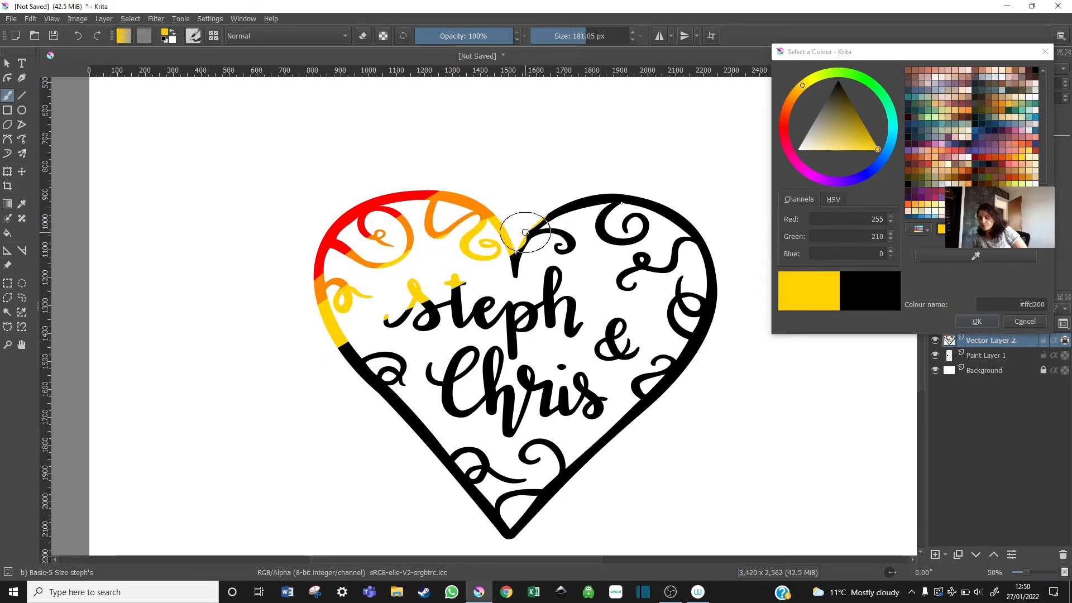
left_click(811, 79)
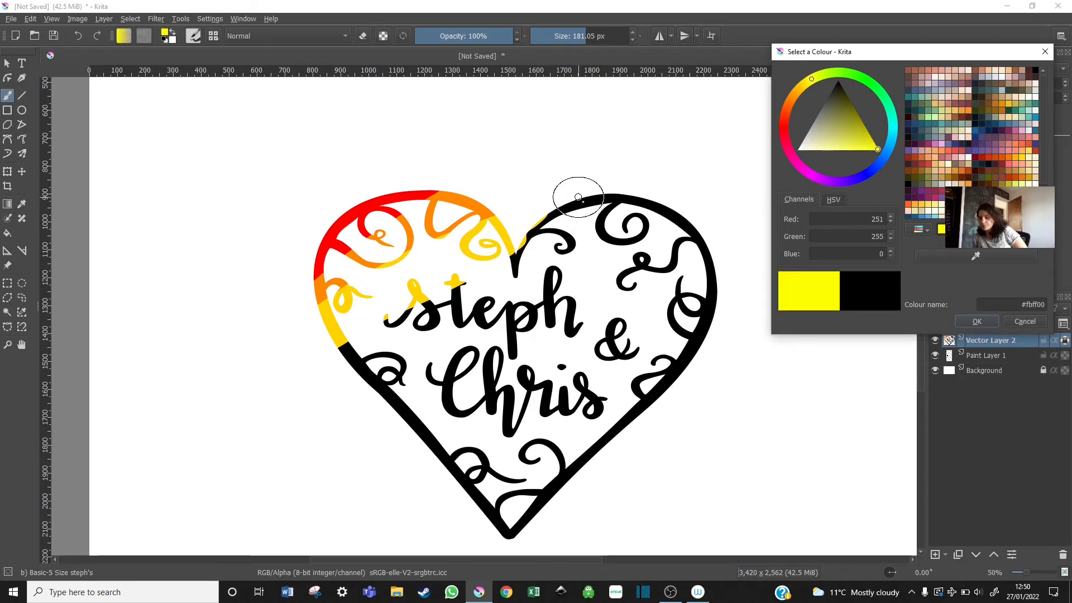
mouse_move(575, 192)
left_mouse_down()
mouse_move(410, 296)
mouse_move(333, 363)
mouse_move(347, 374)
mouse_move(659, 183)
mouse_move(562, 225)
mouse_move(395, 330)
left_mouse_up()
Paint a green (#44ff00) and a light blue (#00a1ff) diagonal band across the heart below the yellow
left_click(852, 74)
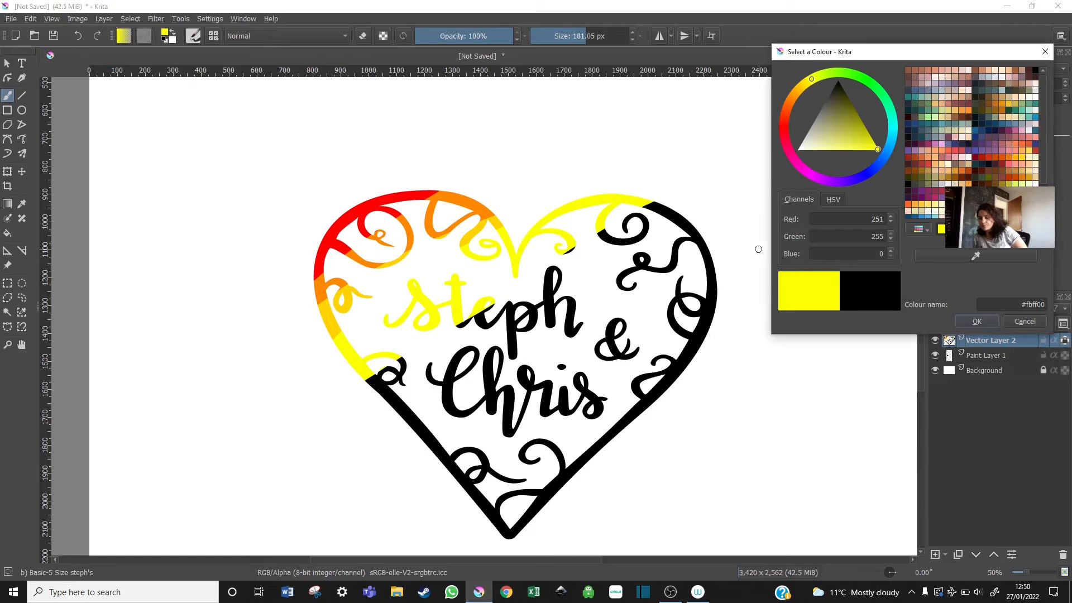
left_click_drag(671, 206, 358, 380)
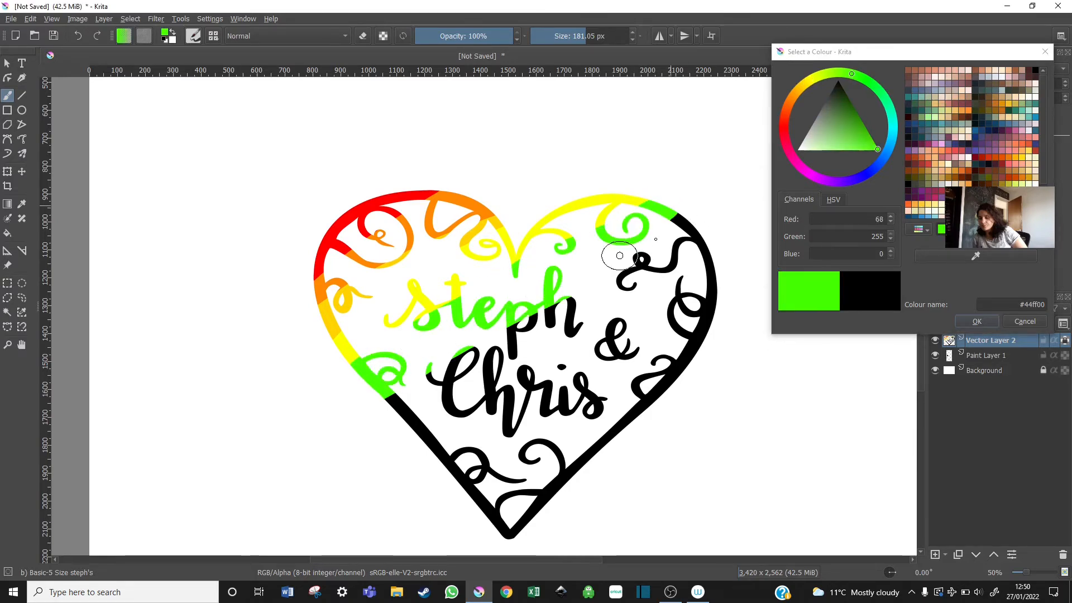
left_click(889, 148)
left_click_drag(726, 237, 398, 405)
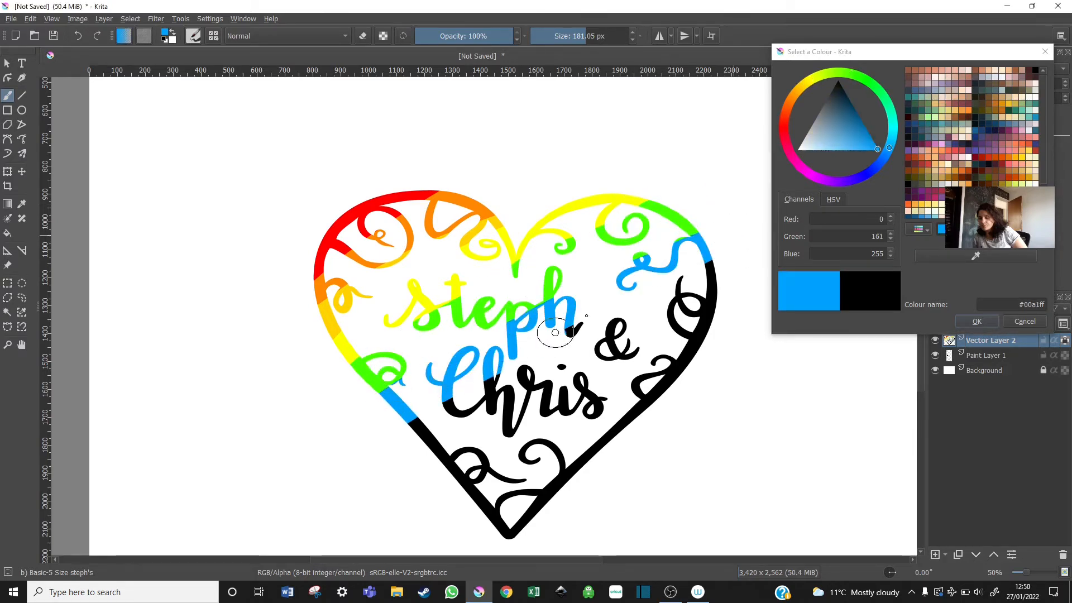
Paint a dark blue (#002bff) and a purple (#9d00ff) diagonal band across the heart below the light blue
left_click(874, 168)
mouse_move(716, 273)
left_mouse_down()
mouse_move(528, 357)
mouse_move(376, 447)
left_mouse_up()
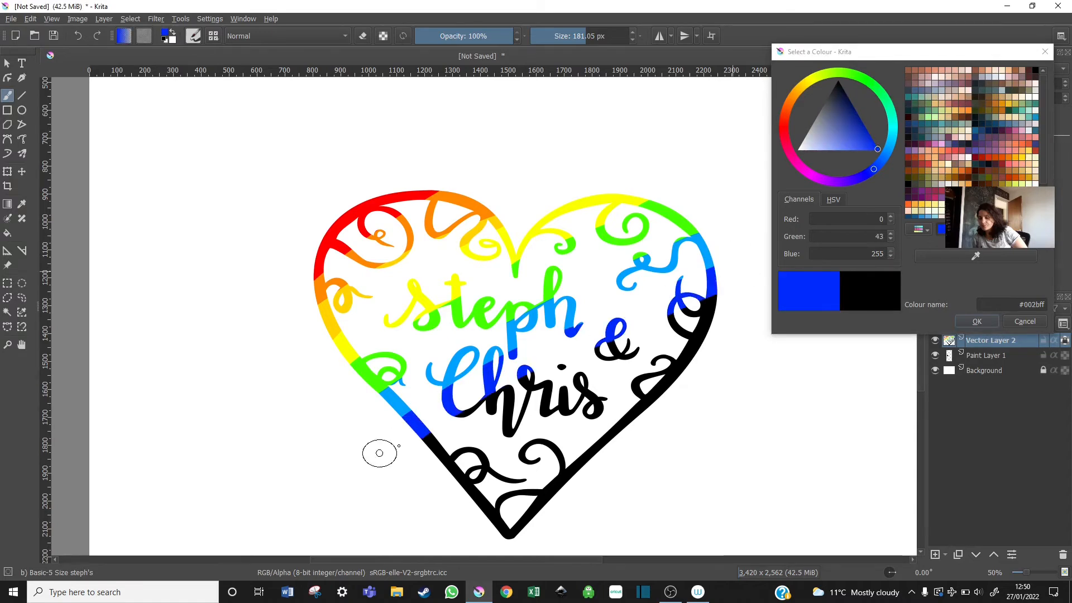
left_click(718, 292)
left_click(832, 182)
left_click_drag(737, 316, 426, 479)
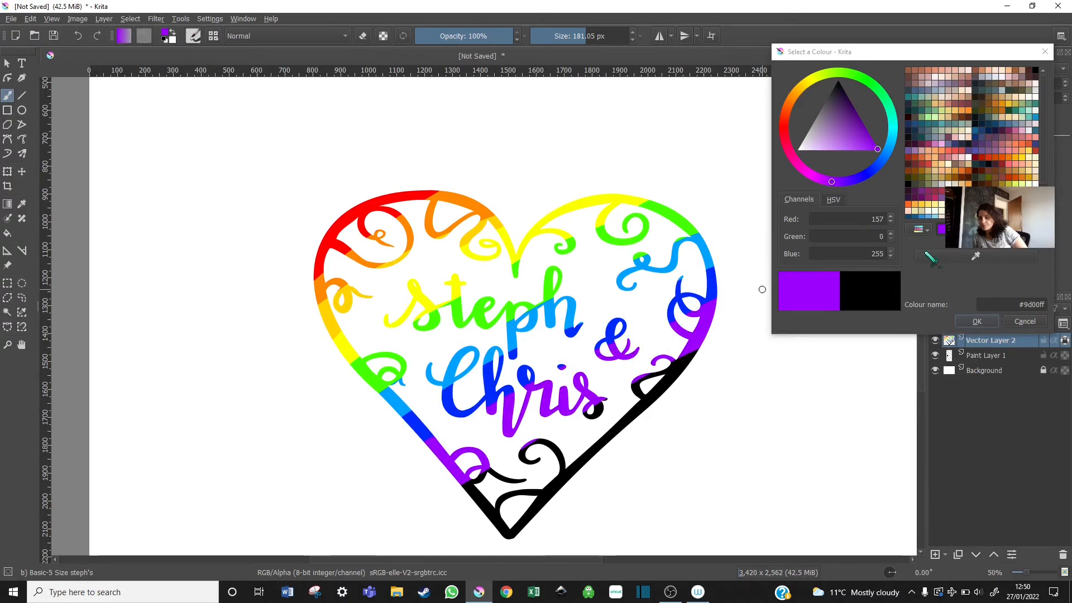
Paint a magenta (#ff00e5) diagonal band below the purple, and colour the heart's remaining bottom tip red (#ff0000)
left_click(806, 172)
left_click(677, 366)
left_click_drag(677, 366, 452, 510)
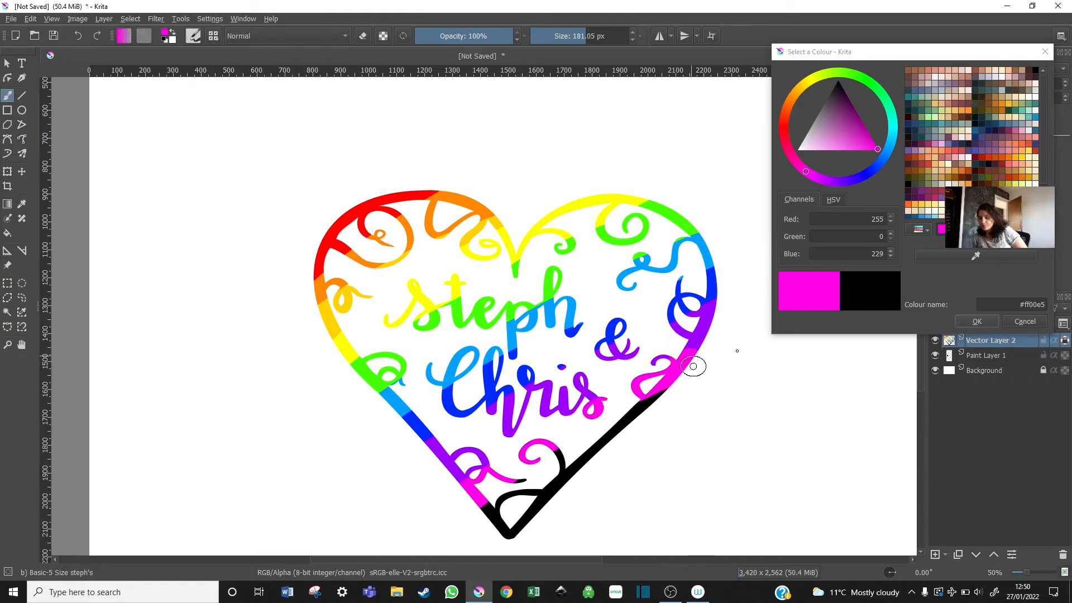
left_click_drag(696, 366, 464, 507)
left_click(783, 127)
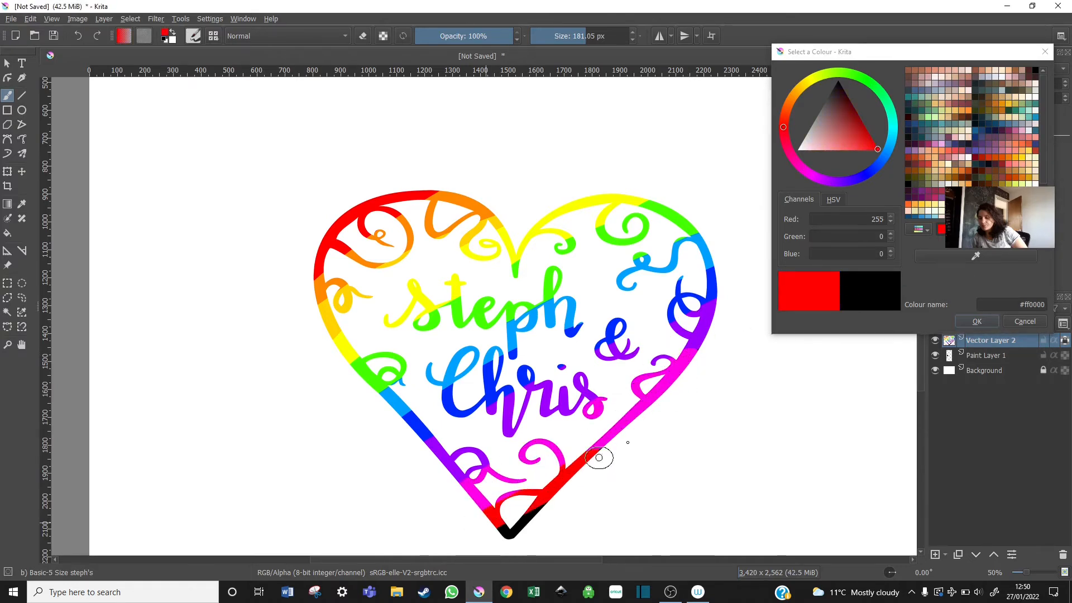
left_click_drag(598, 451, 484, 548)
Choose the WaterC Water-Pattern brush preset and set its size to 490.37 px for blending the colour bands
left_click(212, 36)
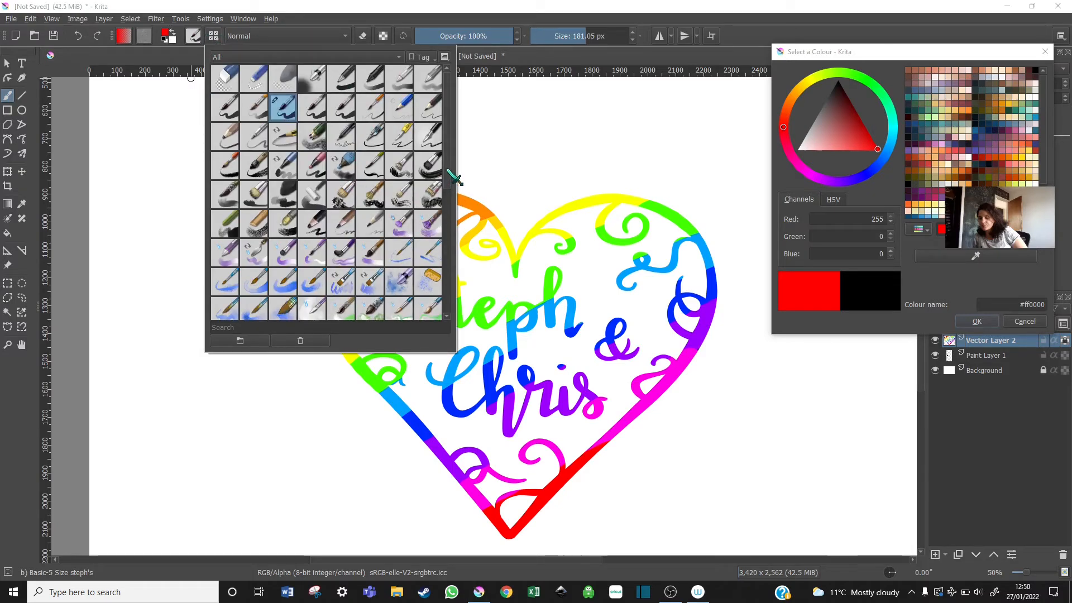
left_click_drag(448, 180, 433, 224)
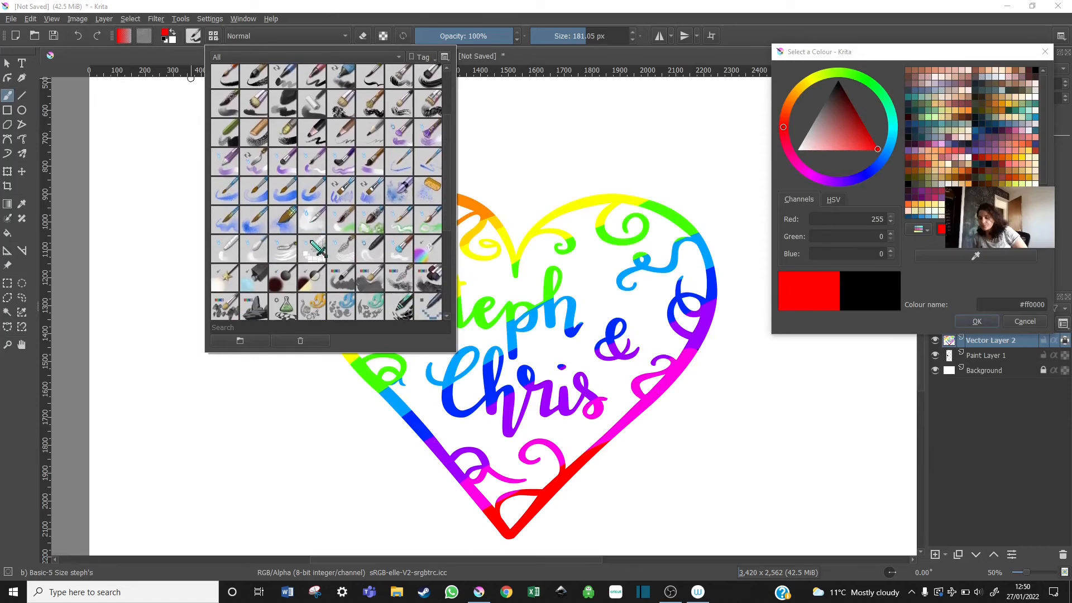
left_click(312, 221)
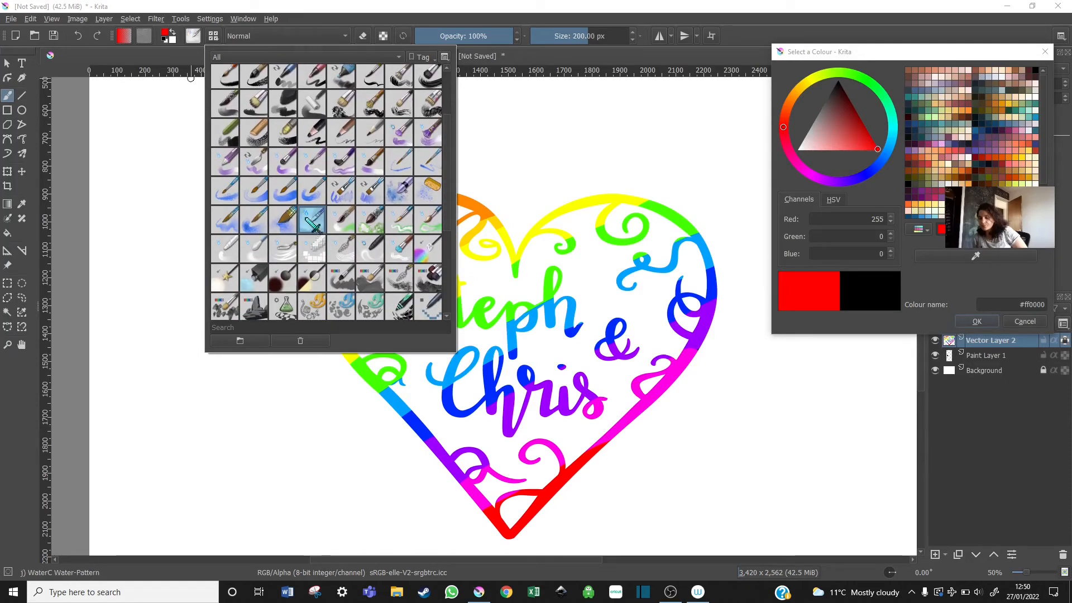
left_click(607, 36)
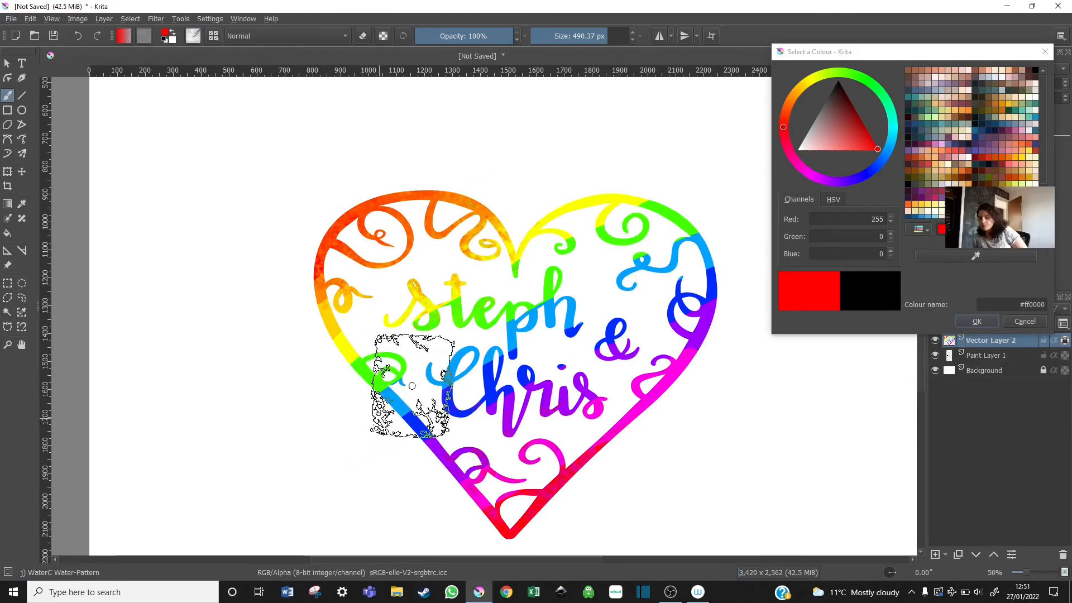
Choose the Blender Pixelize brush preset at 81 px and blend the boundaries between the heart's colour bands
left_click(214, 36)
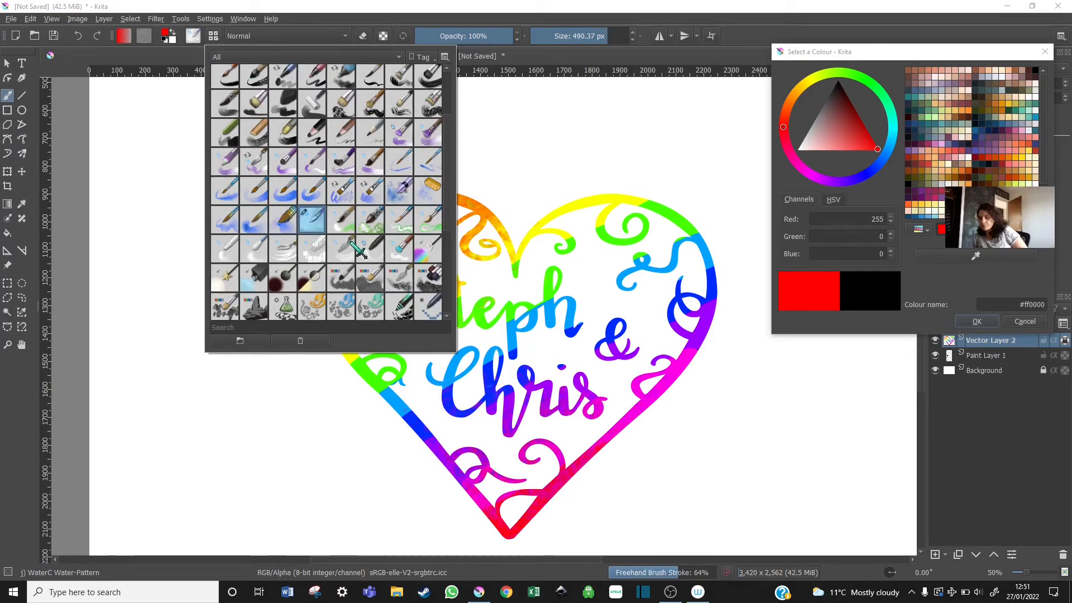
left_click(312, 249)
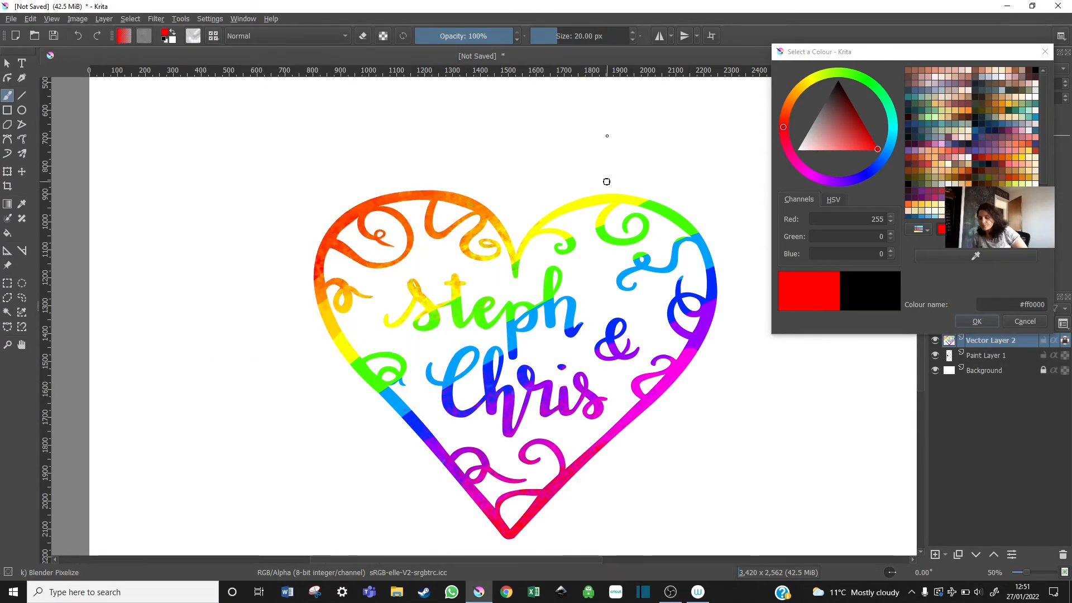
left_click(600, 37)
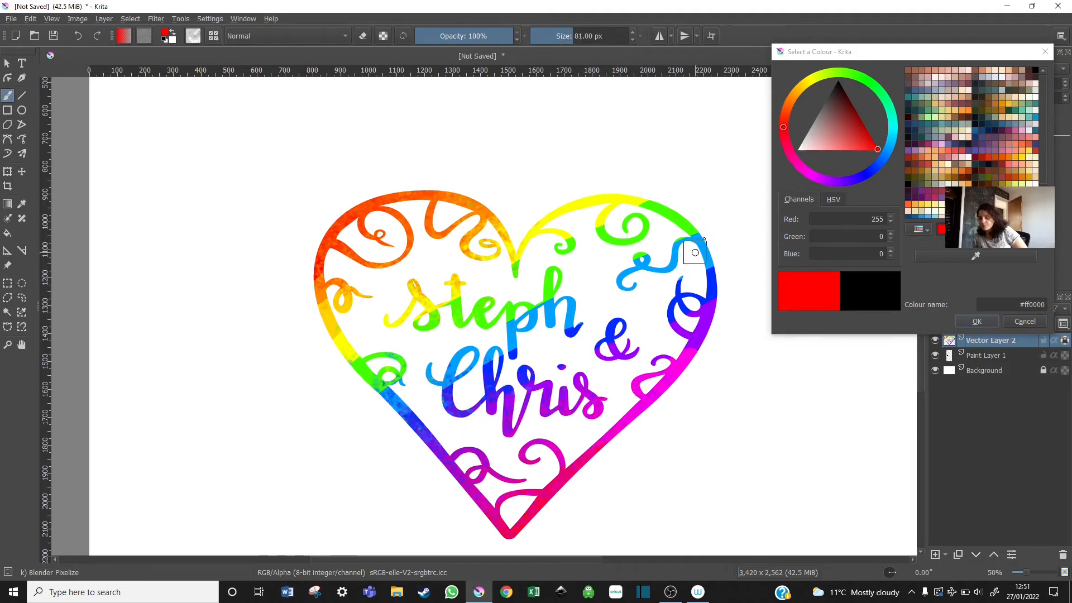
left_click_drag(563, 483, 563, 516)
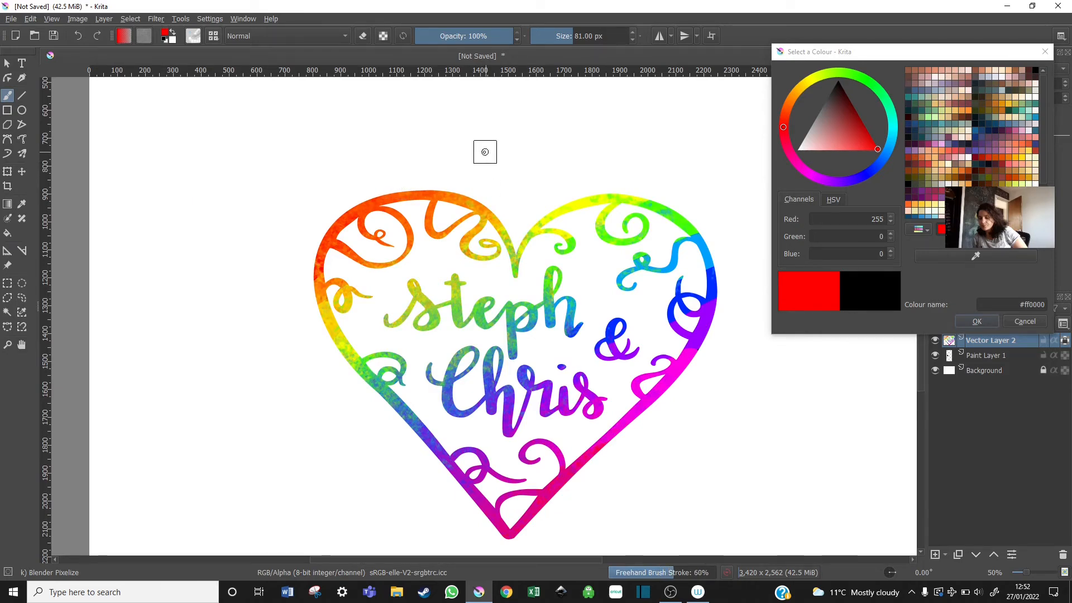
Continue blending the colour transitions along the heart's left side and upper curves with the pixelize blender
left_click(214, 37)
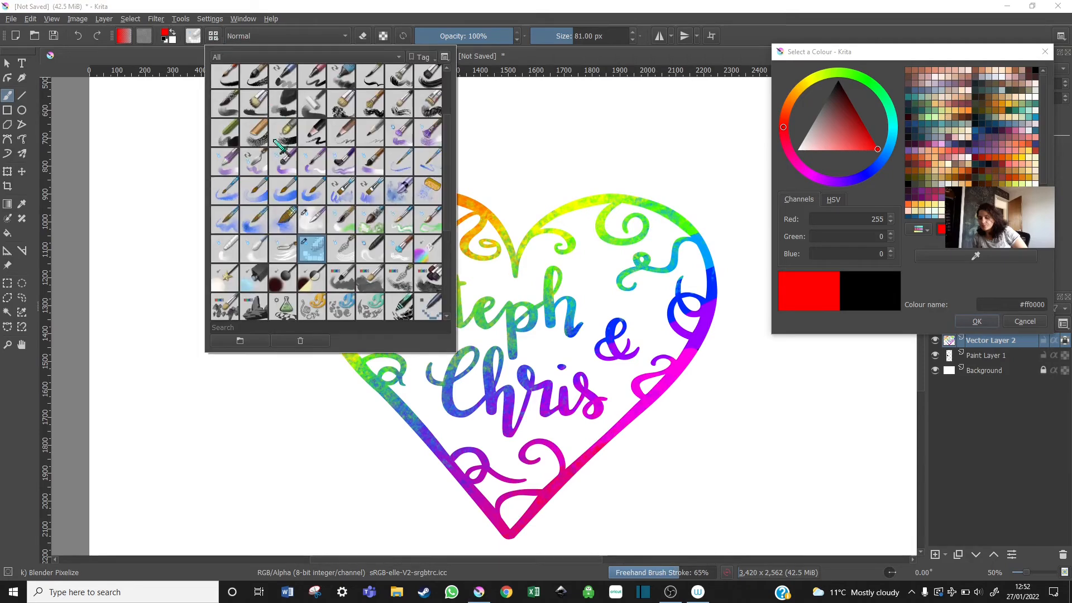
left_click_drag(446, 137, 429, 242)
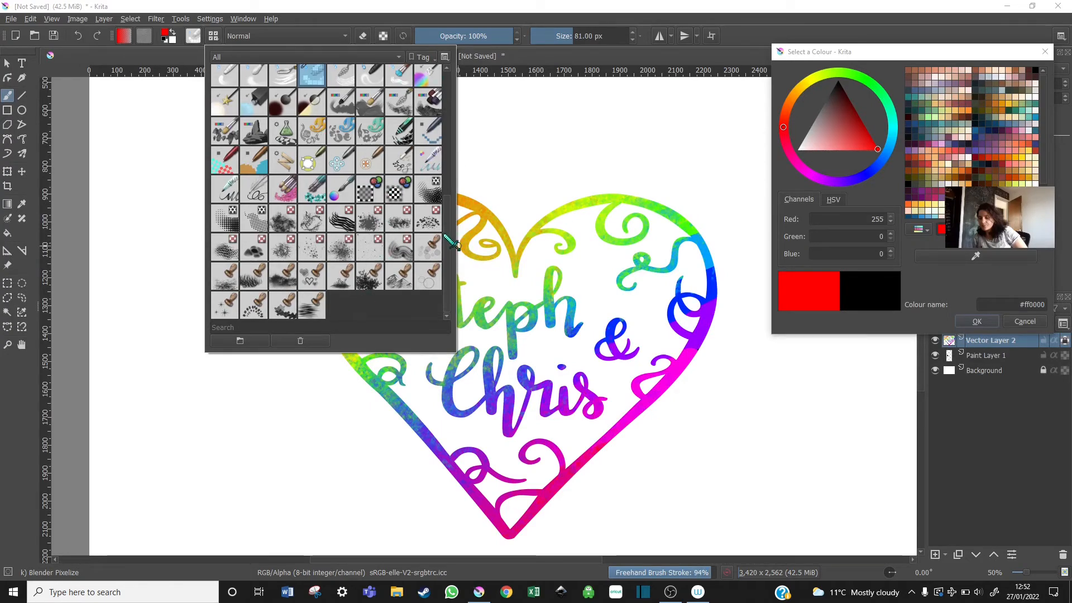
mouse_move(453, 241)
left_mouse_down()
mouse_move(466, 198)
mouse_move(451, 249)
left_mouse_up()
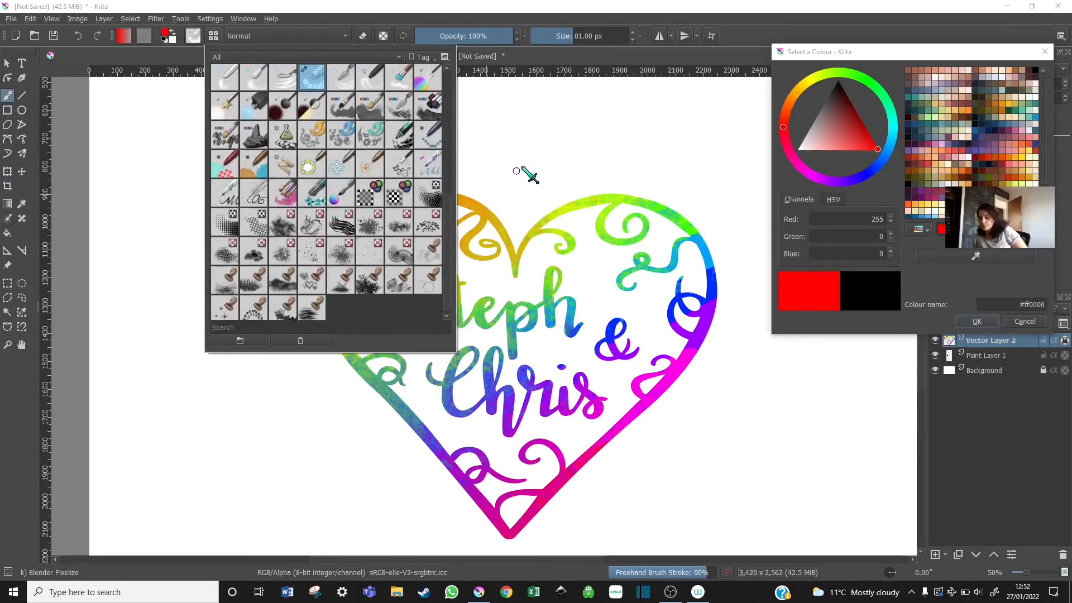
left_click(517, 163)
left_click_drag(444, 443, 468, 433)
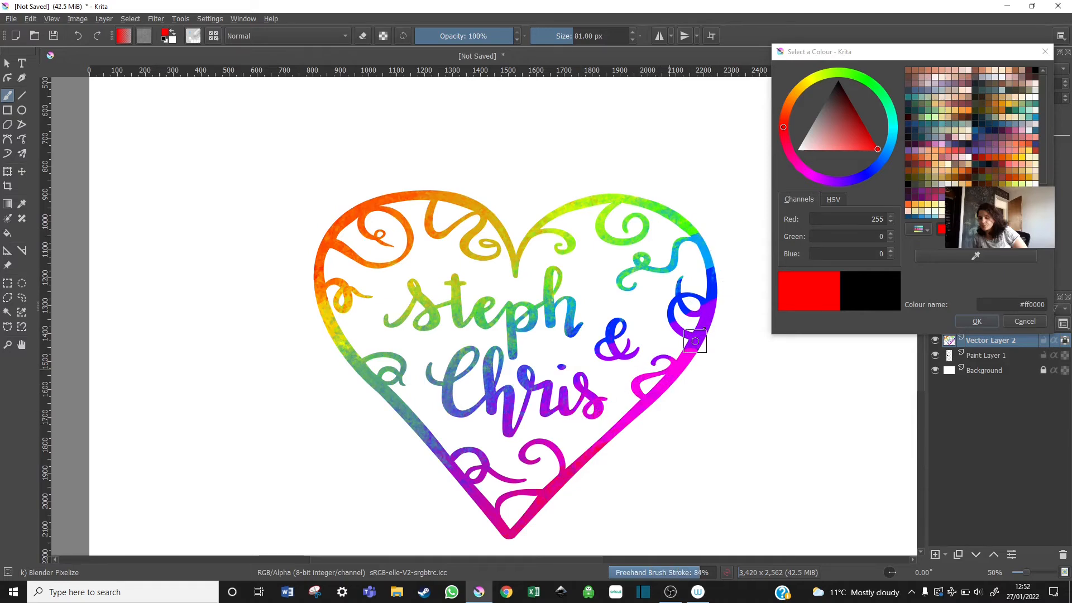
Switch back to the WaterC Water-Pattern brush preset and blend the colours down the heart's right side and bottom tip
left_click(194, 36)
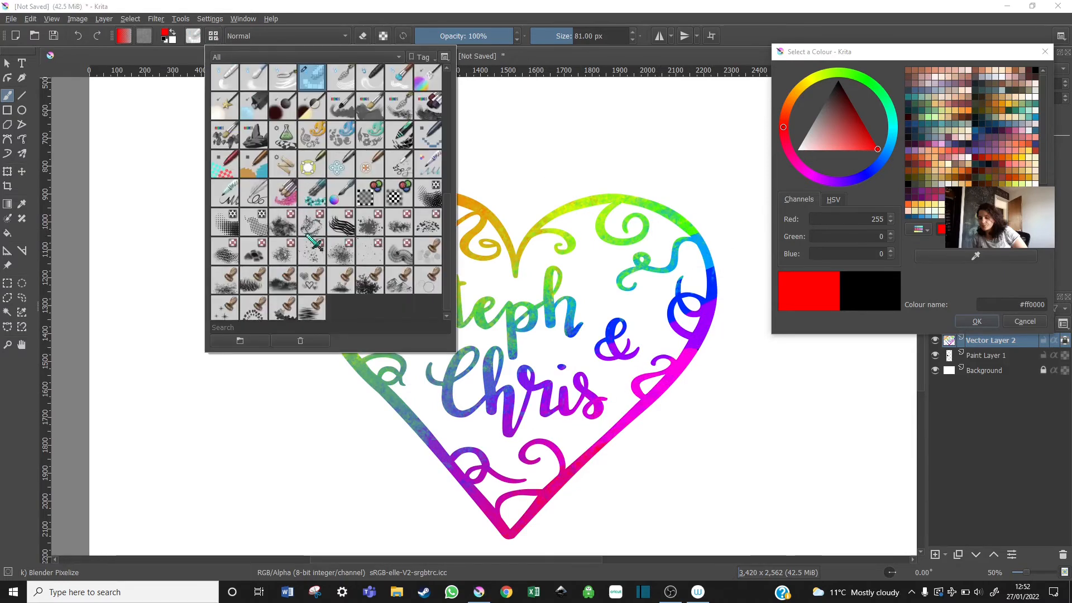
left_click_drag(452, 244, 441, 181)
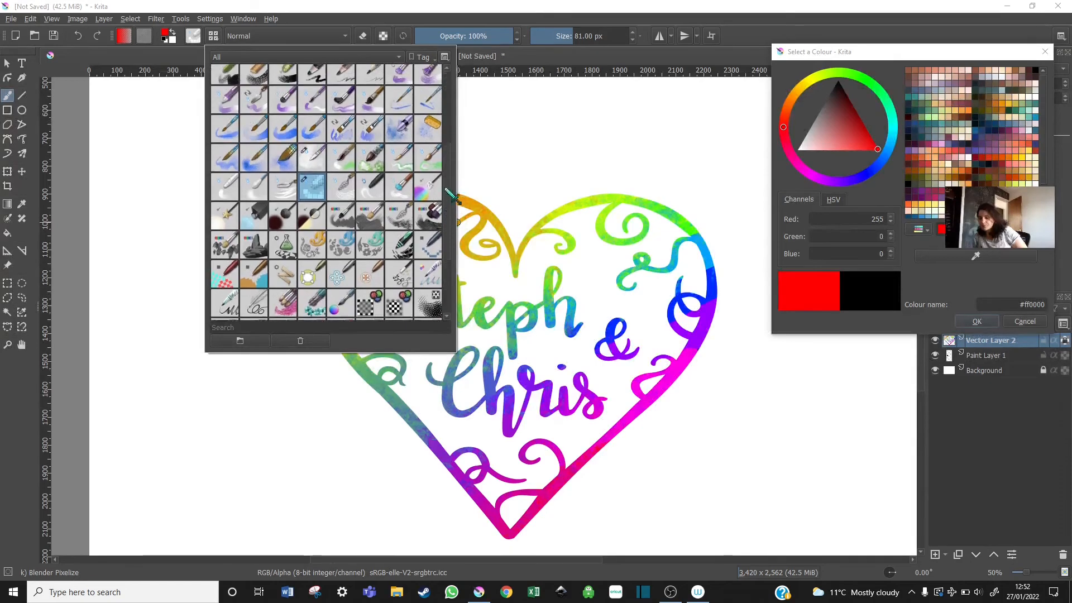
left_click(319, 157)
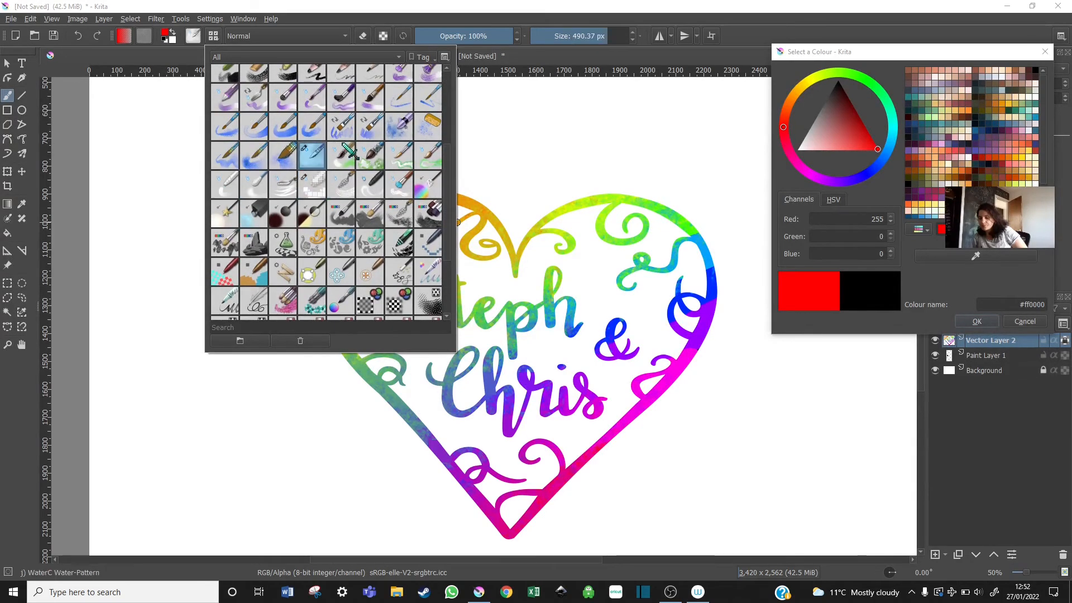
left_click(738, 383)
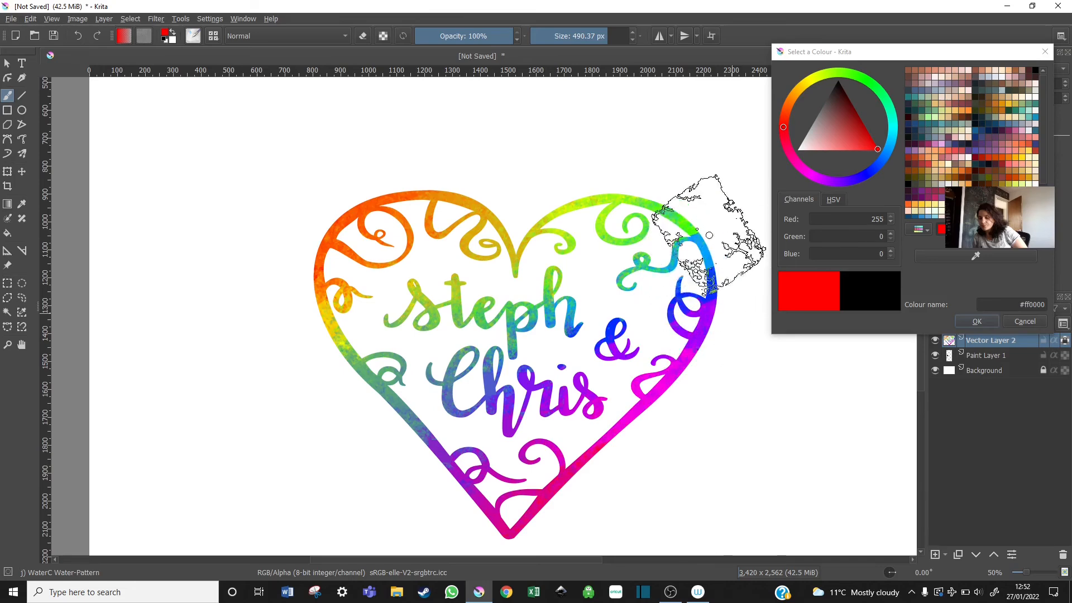
left_click_drag(702, 325, 705, 310)
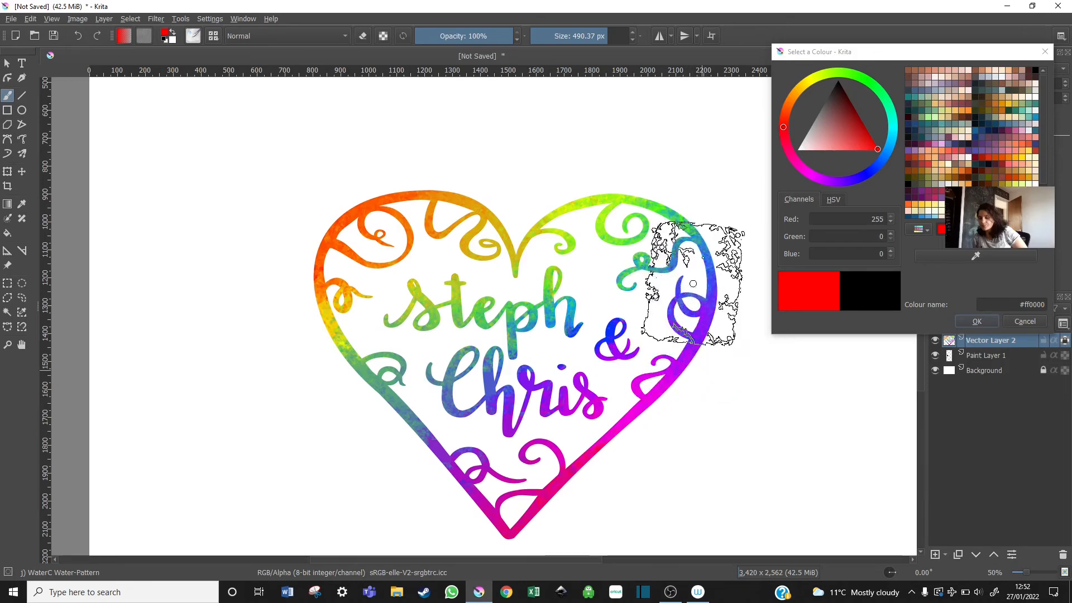
mouse_move(735, 179)
left_mouse_down()
mouse_move(719, 192)
mouse_move(304, 250)
mouse_move(322, 290)
mouse_move(427, 329)
mouse_move(428, 398)
mouse_move(464, 494)
left_mouse_up()
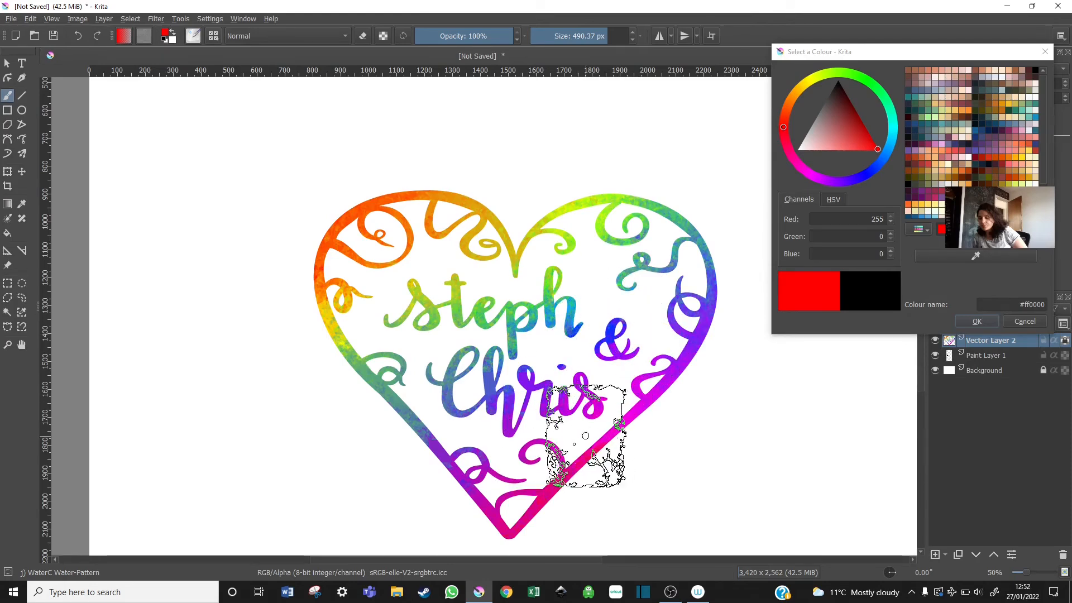
mouse_move(564, 451)
left_mouse_down()
mouse_move(635, 392)
mouse_move(672, 404)
mouse_move(661, 402)
mouse_move(912, 354)
left_mouse_up()
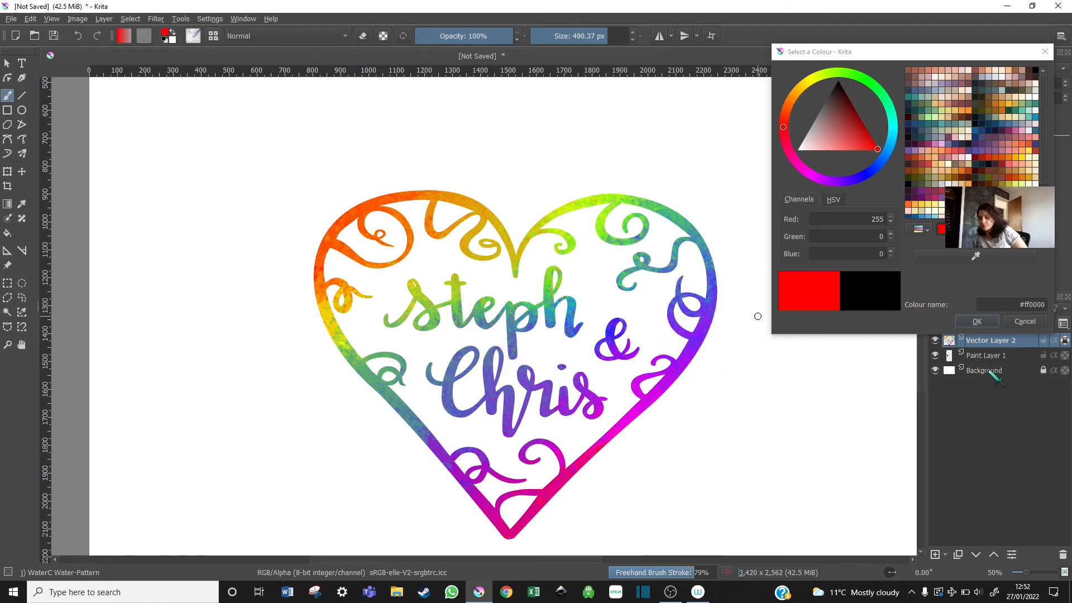
Hide Paint Layer 1, accept the colour selection, and unlock the Background layer for painting
left_click(948, 371)
left_click(936, 355)
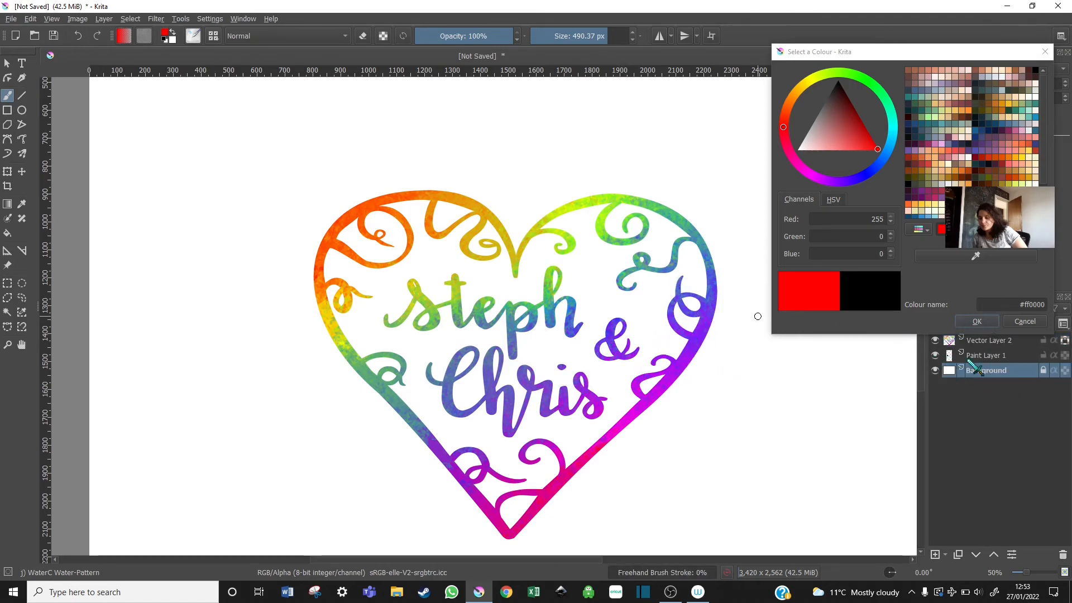
left_click(977, 321)
left_click(1043, 370)
Choose the WaterC Spread WideArea brush preset and pick a muted red from the palette as the foreground colour
scroll(518, 371, "down", 2)
left_click(214, 36)
left_click(284, 156)
left_click(165, 32)
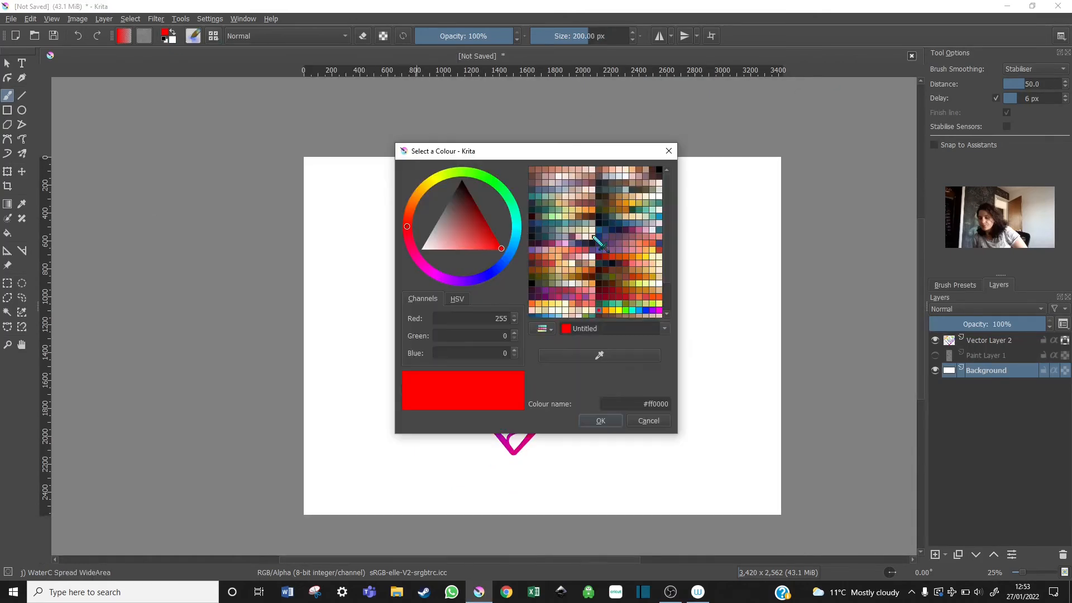
left_click(598, 233)
left_click(600, 421)
Set the brush size to 322.43 px and paint a muted red watercolour wash over the background's upper-left area
left_click(598, 36)
mouse_move(368, 162)
left_mouse_down()
mouse_move(340, 196)
mouse_move(321, 307)
mouse_move(358, 289)
mouse_move(314, 380)
left_mouse_up()
left_click_drag(321, 160, 310, 181)
mouse_move(308, 426)
left_mouse_down()
mouse_move(584, 258)
mouse_move(714, 210)
mouse_move(474, 318)
left_mouse_up()
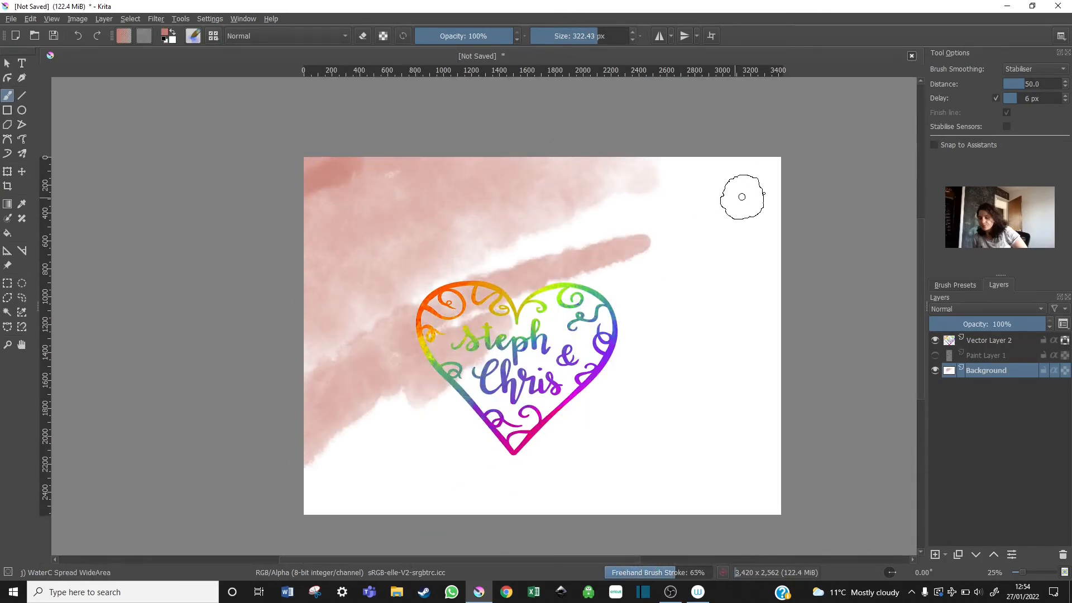
Extend the muted red wash over the background's lower and right areas with broad diagonal strokes
left_click_drag(329, 498, 450, 416)
left_click_drag(770, 479, 620, 452)
left_click_drag(508, 480, 771, 329)
left_click_drag(413, 497, 603, 408)
mouse_move(609, 402)
left_mouse_down()
mouse_move(771, 252)
mouse_move(766, 234)
left_mouse_up()
left_click_drag(742, 169, 603, 296)
Pick a crimson foreground colour, enlarge the brush to 808.07 px, and paint a second wash over the whole background
left_click(164, 32)
left_click(407, 219)
left_click(470, 208)
left_click(582, 400)
left_click(621, 36)
left_click_drag(569, 181, 322, 299)
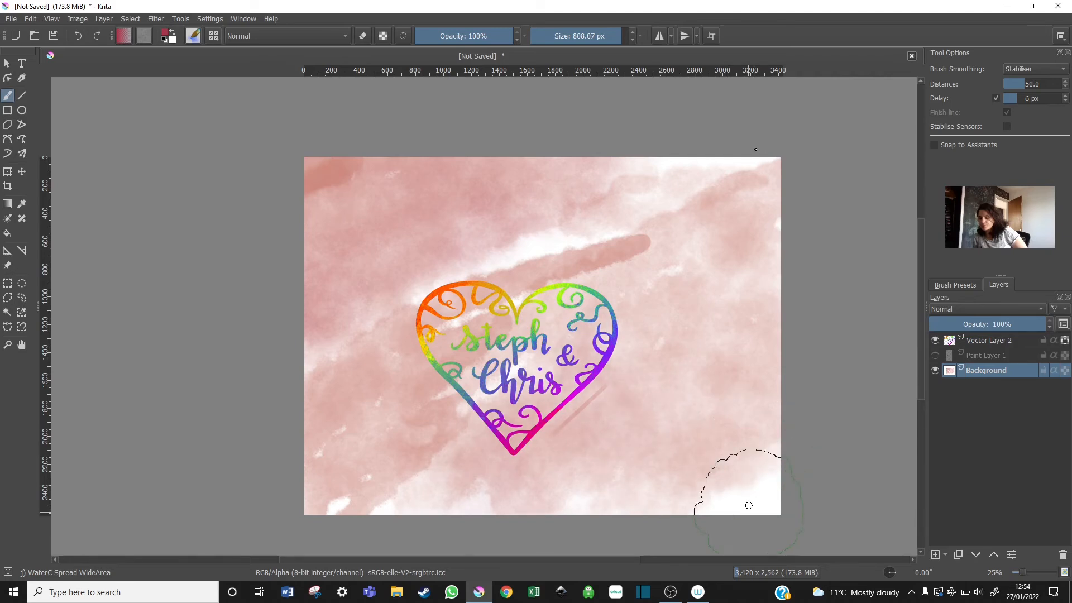
left_click_drag(749, 505, 599, 201)
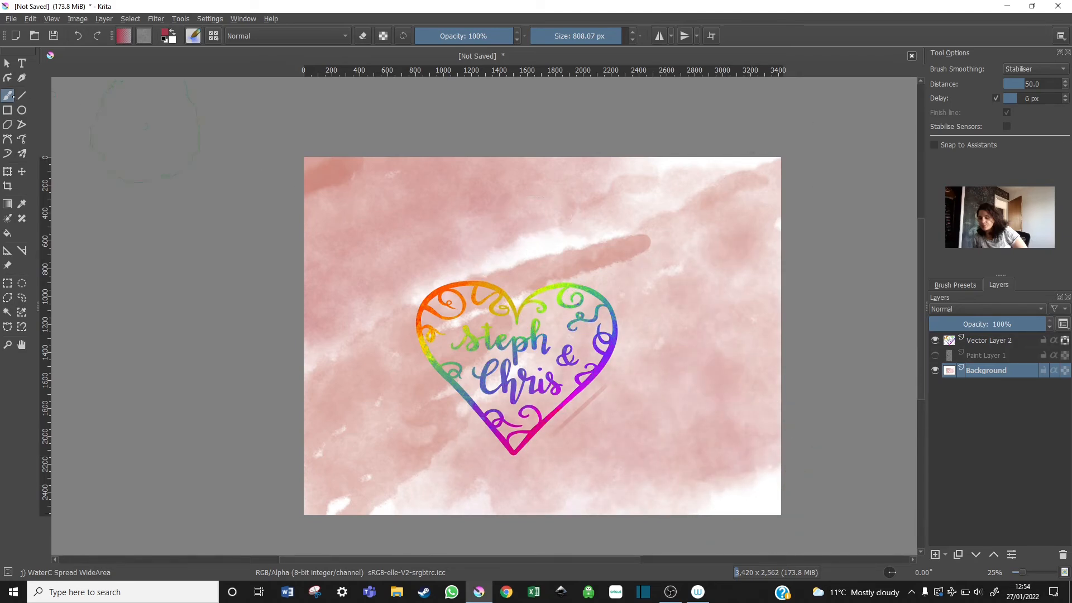
Duplicate Vector Layer 2 and hide the original layer
left_click(983, 341)
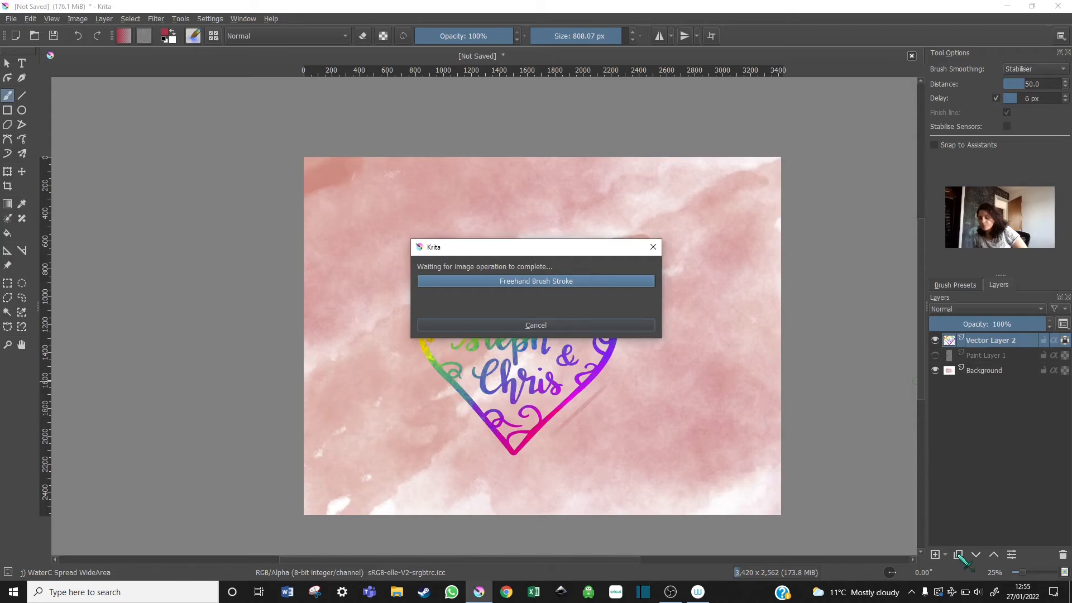
left_click(655, 247)
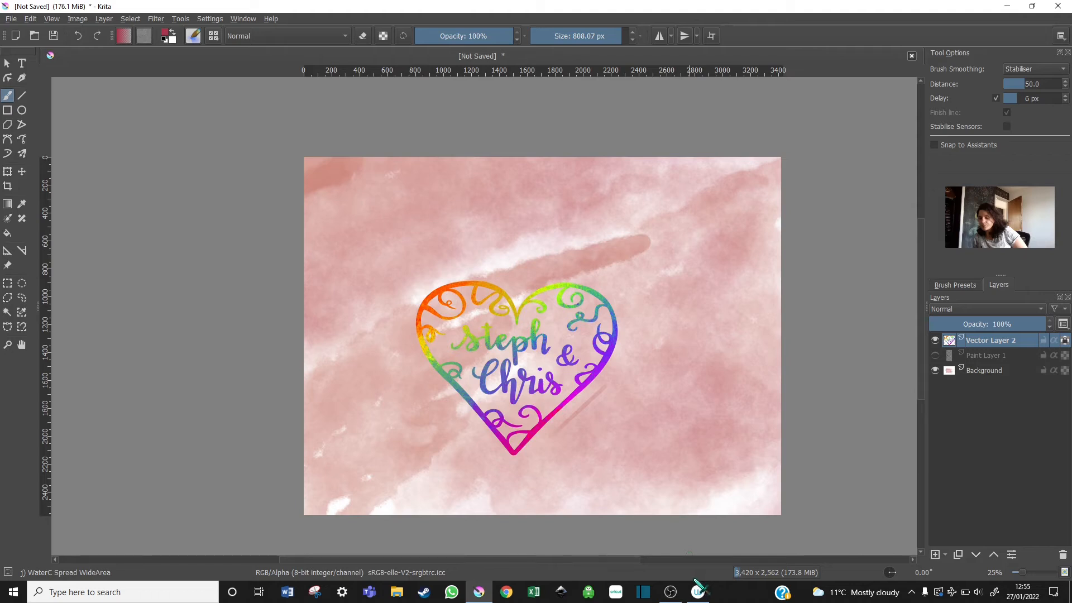
left_click(959, 556)
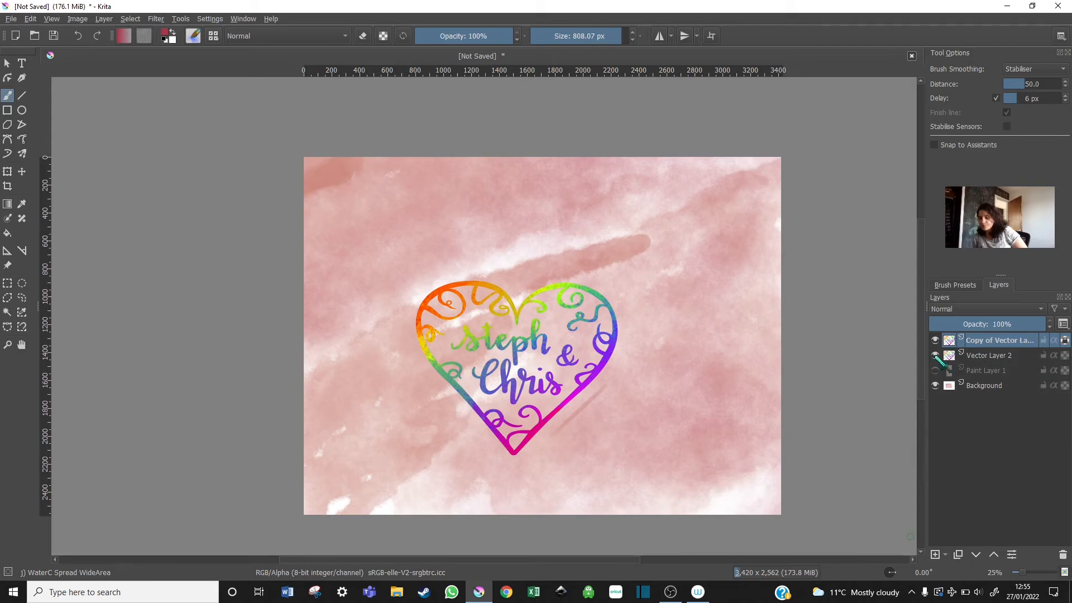
left_click(935, 356)
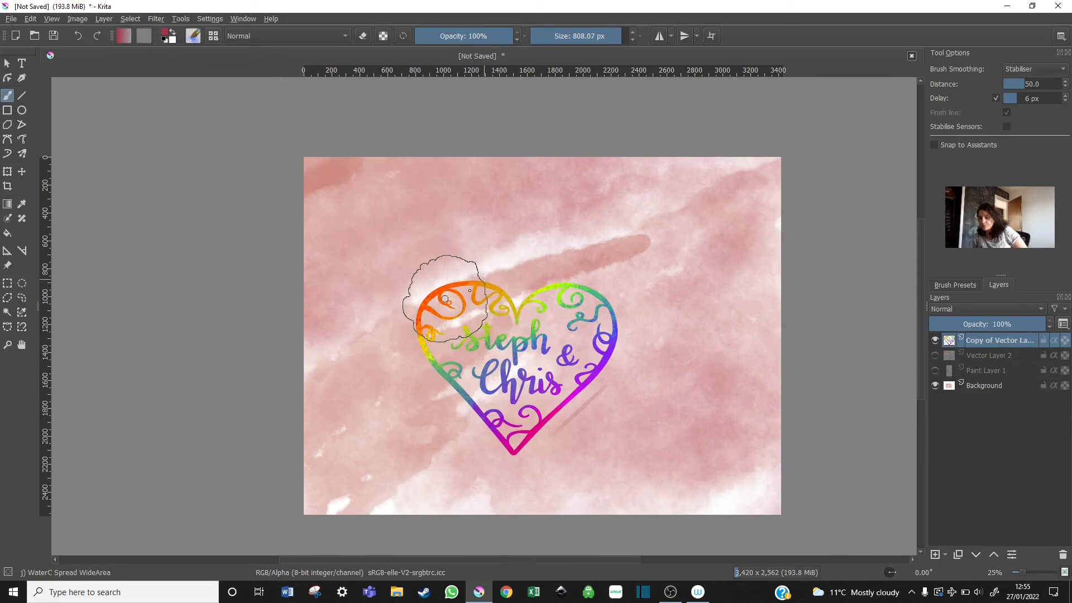
Choose the customised Basic-5 Size brush preset and set its size to 373.25 px
left_click(213, 37)
key("Escape")
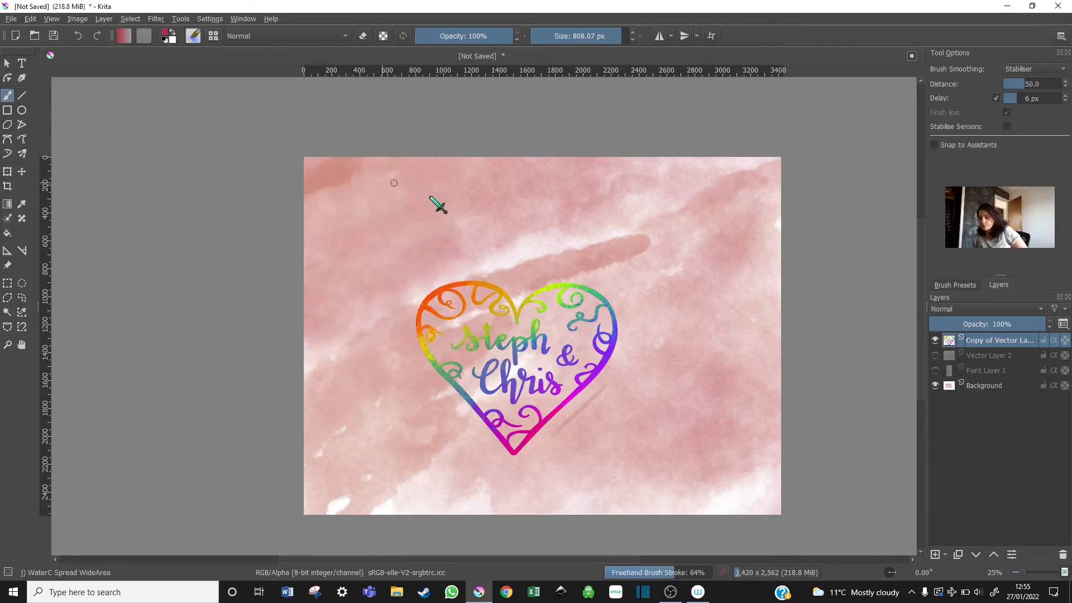
left_click(213, 36)
key("Escape")
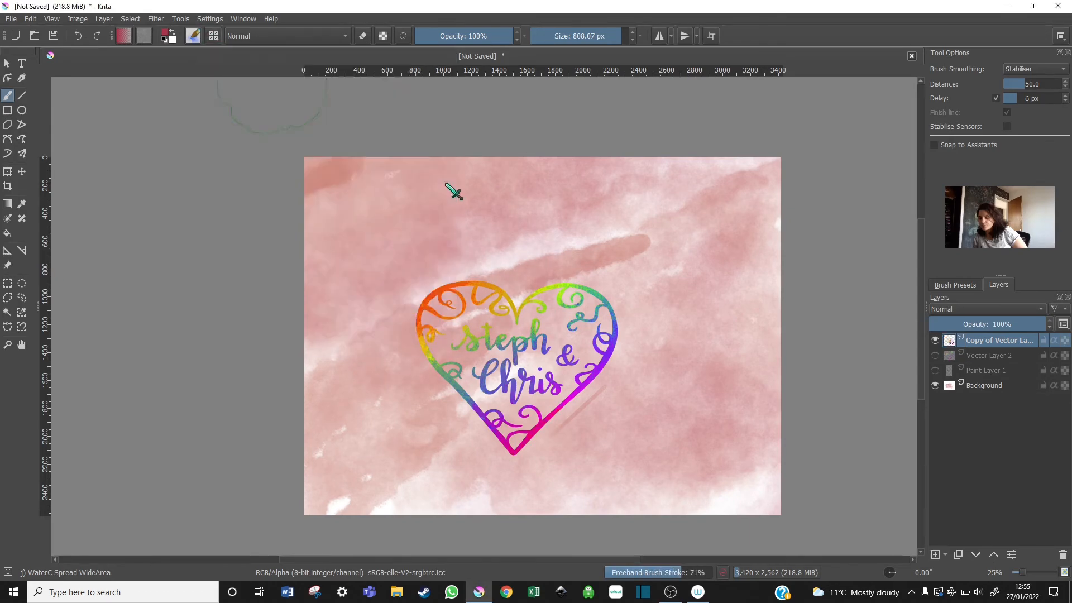
left_click(214, 36)
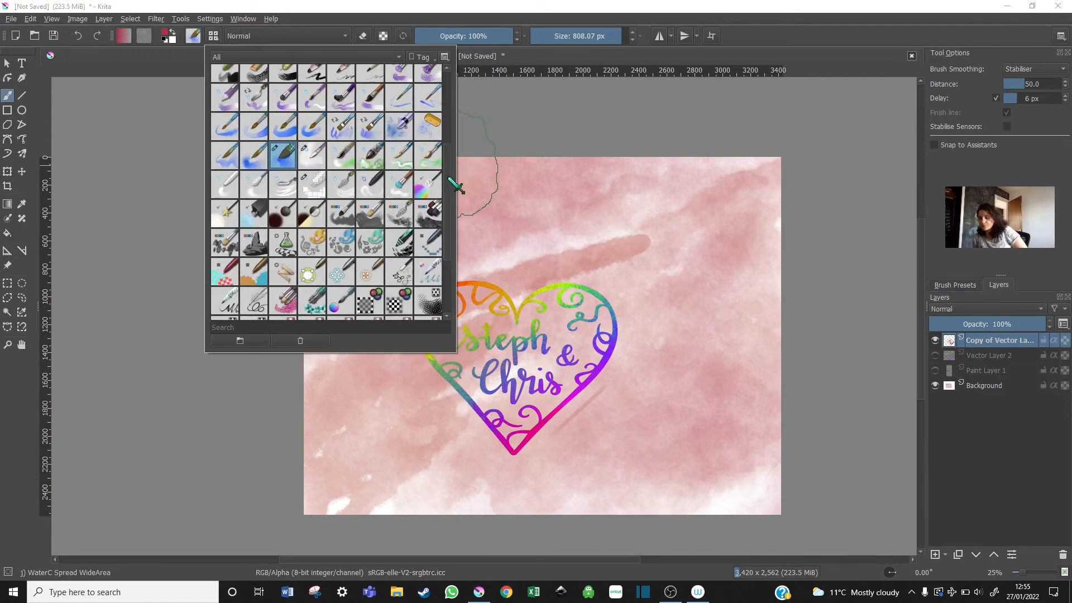
scroll(453, 186, "up", 5)
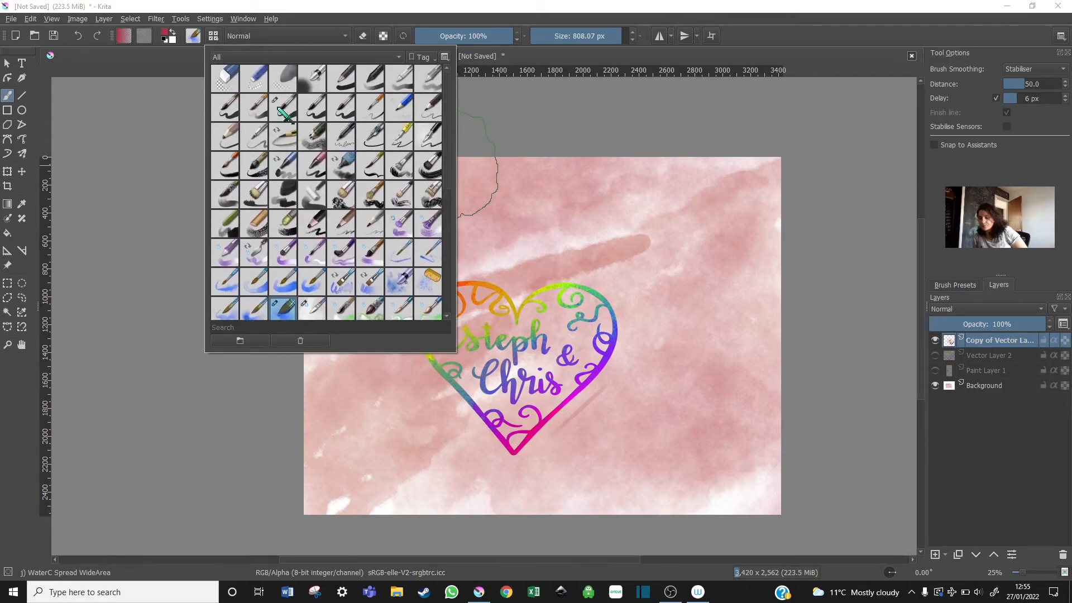
left_click(281, 109)
left_click(250, 359)
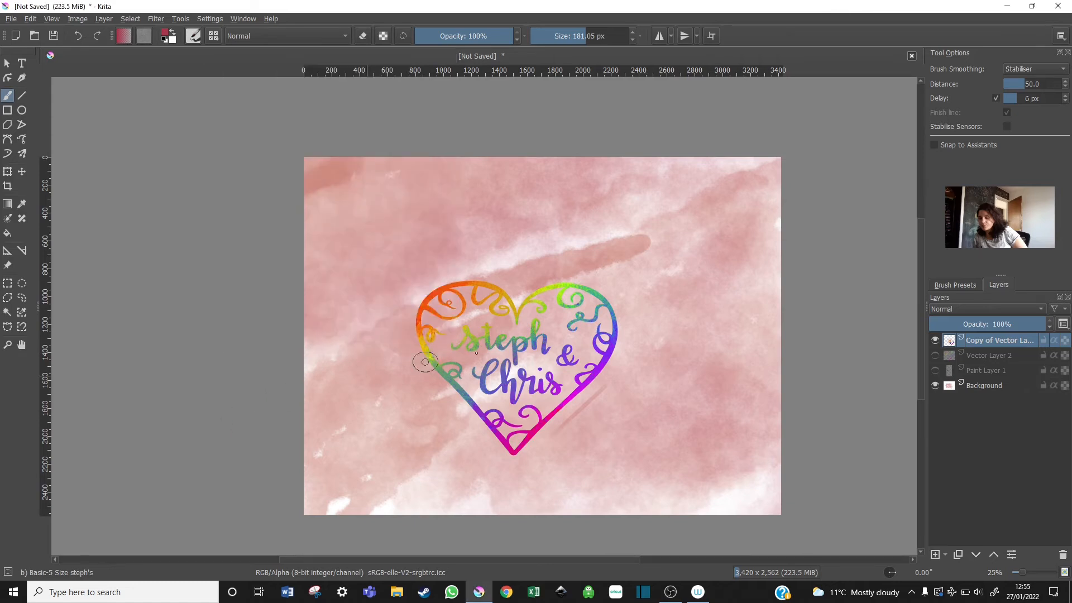
left_click(601, 38)
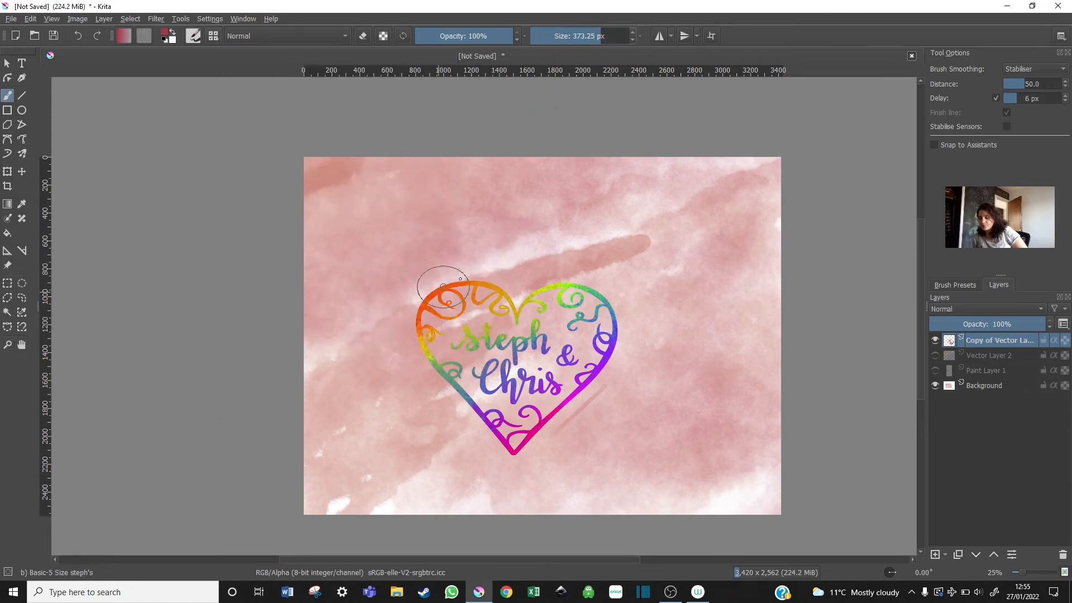
Undo the unmasked crimson stroke, lock the copied layer's alpha, and paint its entire heart and lettering crimson
mouse_move(444, 283)
left_mouse_down()
mouse_move(386, 332)
mouse_move(502, 284)
mouse_move(480, 319)
left_mouse_up()
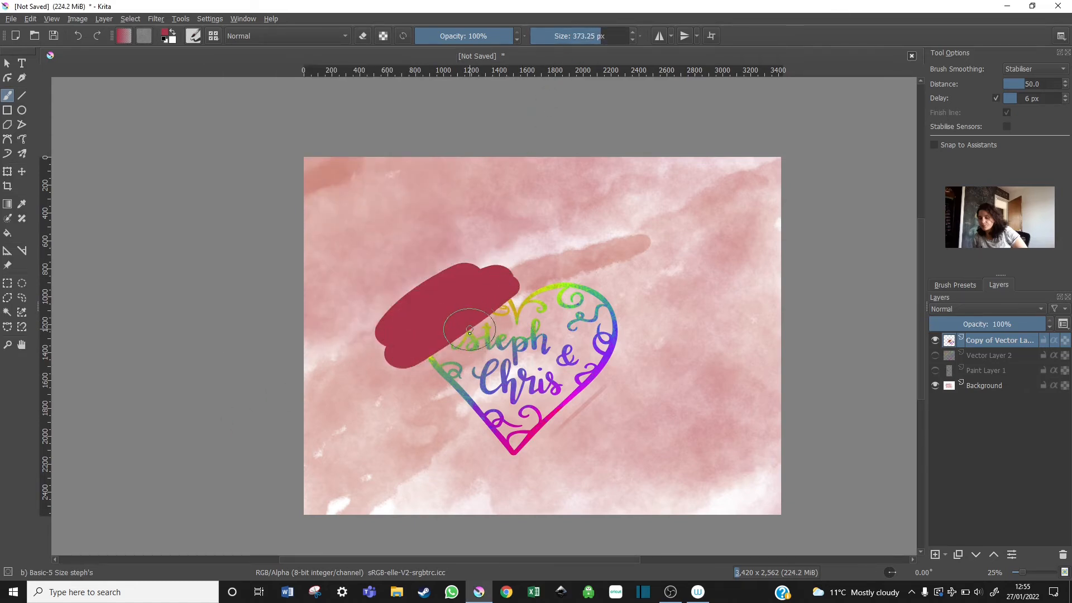
key("ctrl+z")
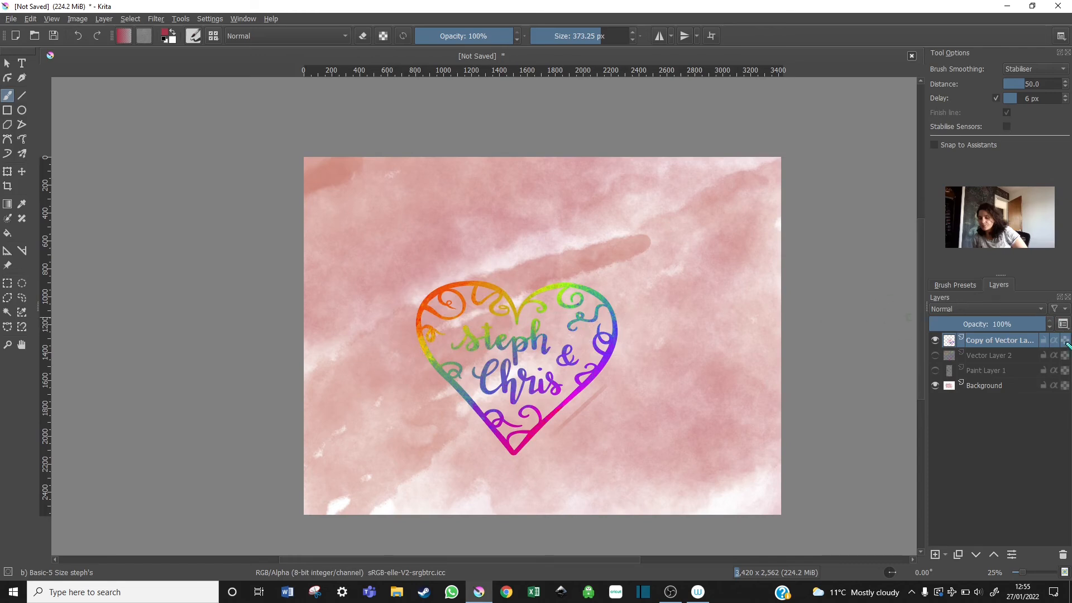
mouse_move(475, 282)
left_mouse_down()
mouse_move(432, 310)
mouse_move(441, 327)
mouse_move(429, 365)
mouse_move(447, 377)
mouse_move(555, 303)
mouse_move(577, 313)
mouse_move(562, 402)
left_mouse_up()
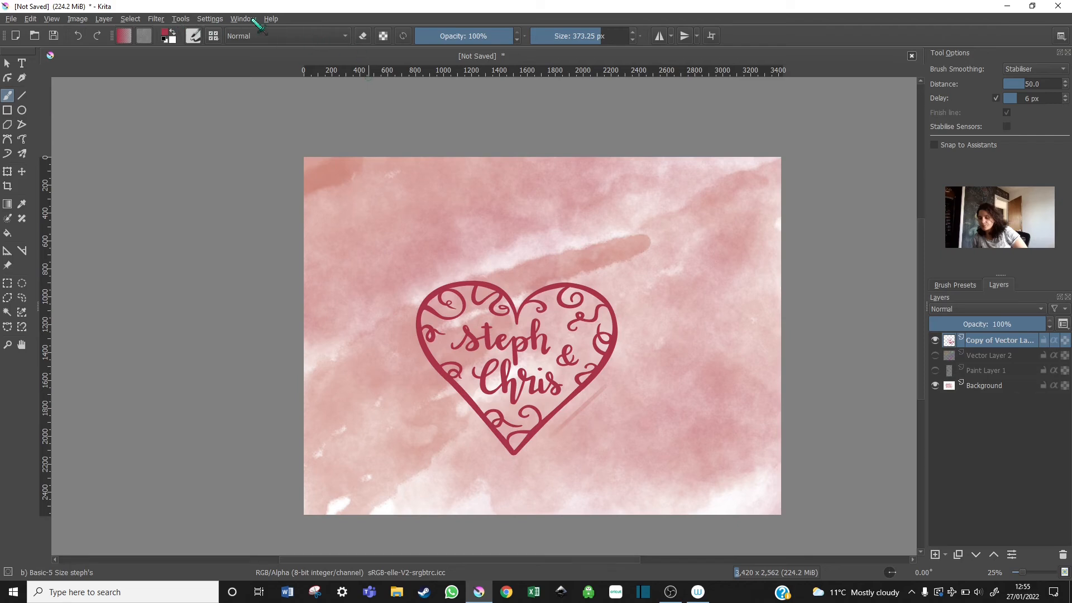
Apply a Gaussian Blur of 52.28 px horizontally and vertically to the crimson heart copy
left_click(157, 19)
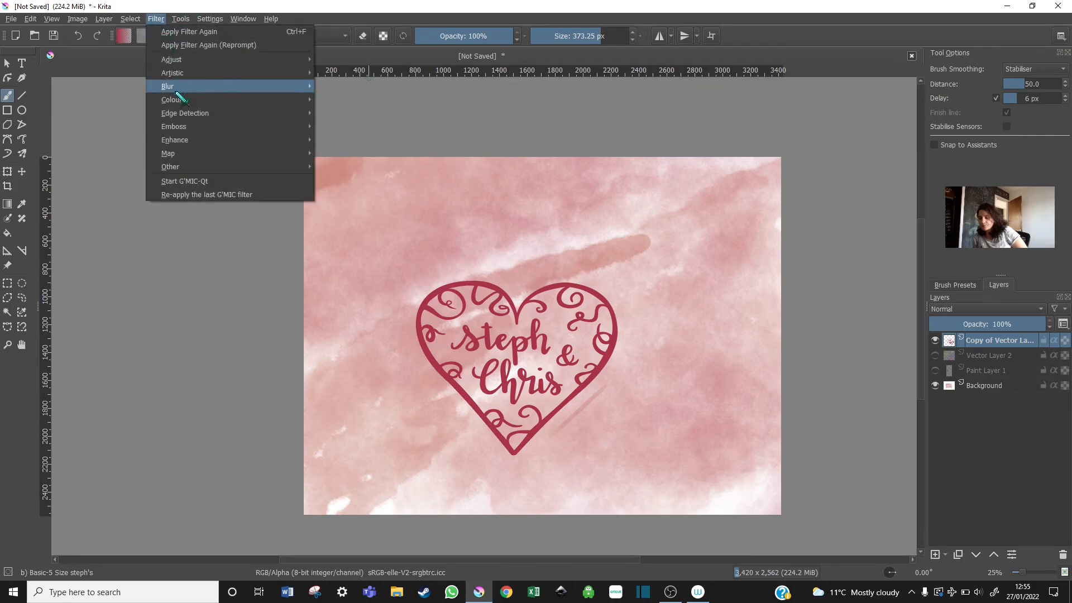
mouse_move(177, 88)
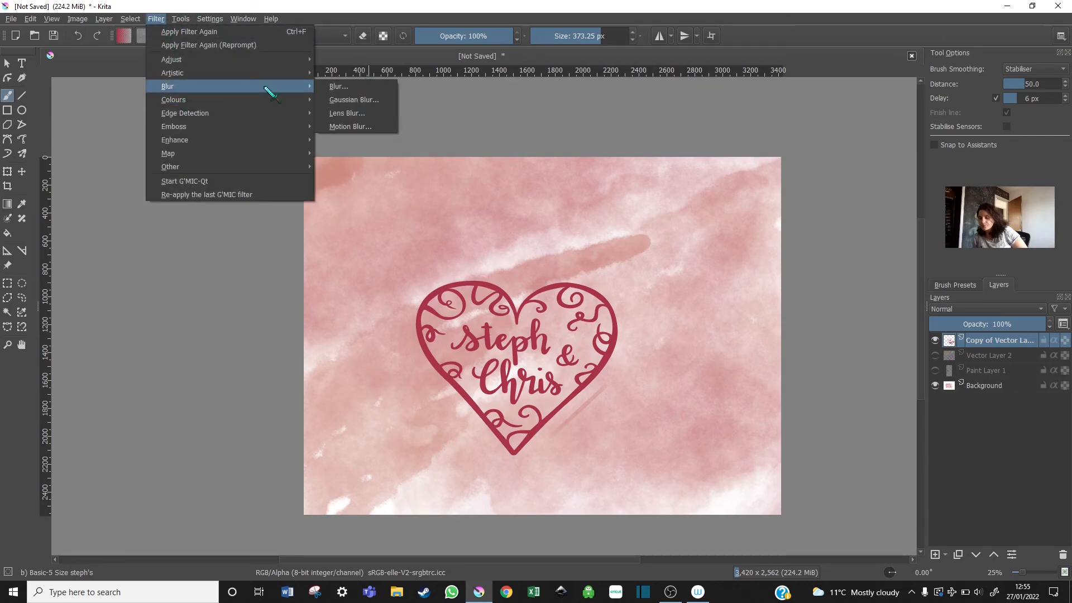
left_click(350, 101)
left_click_drag(719, 346, 747, 345)
left_click_drag(741, 392, 739, 368)
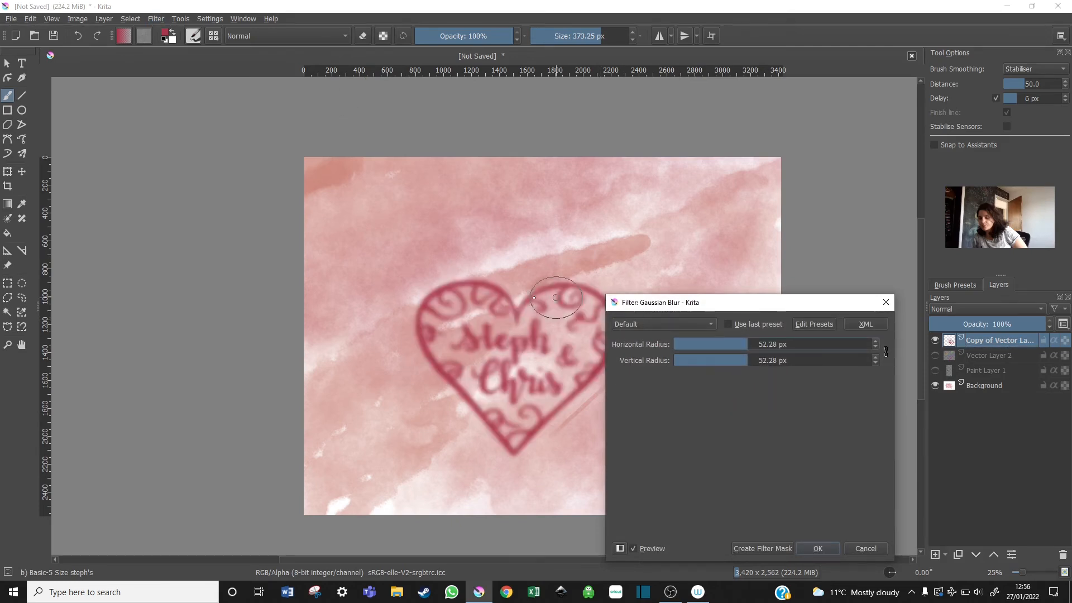
left_click(818, 549)
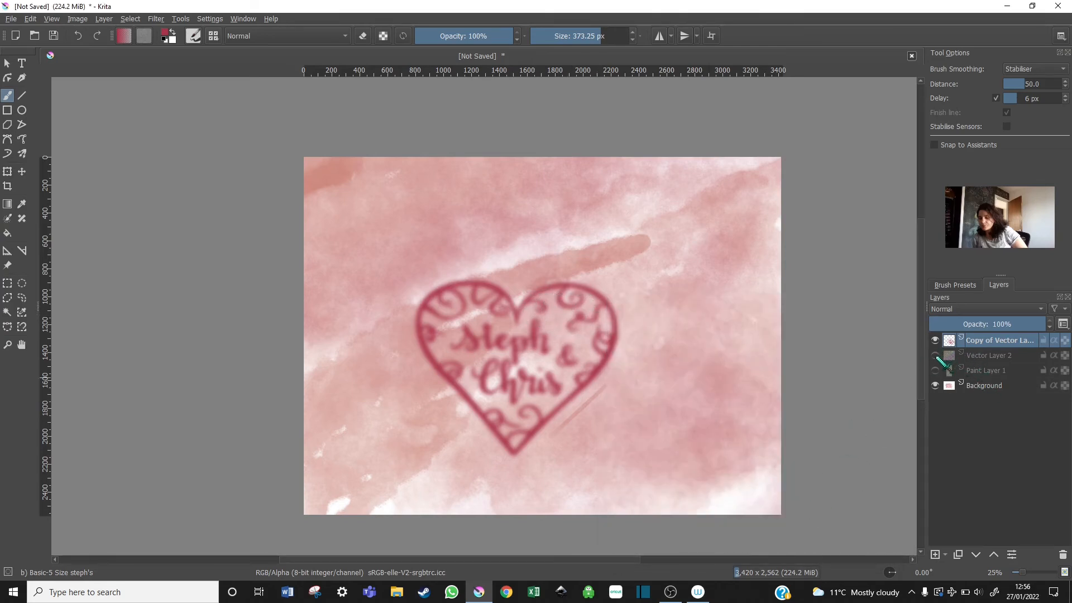
Show Vector Layer 2 again and move it above the blurred copy so the rainbow lettering sits on top
left_click(936, 356)
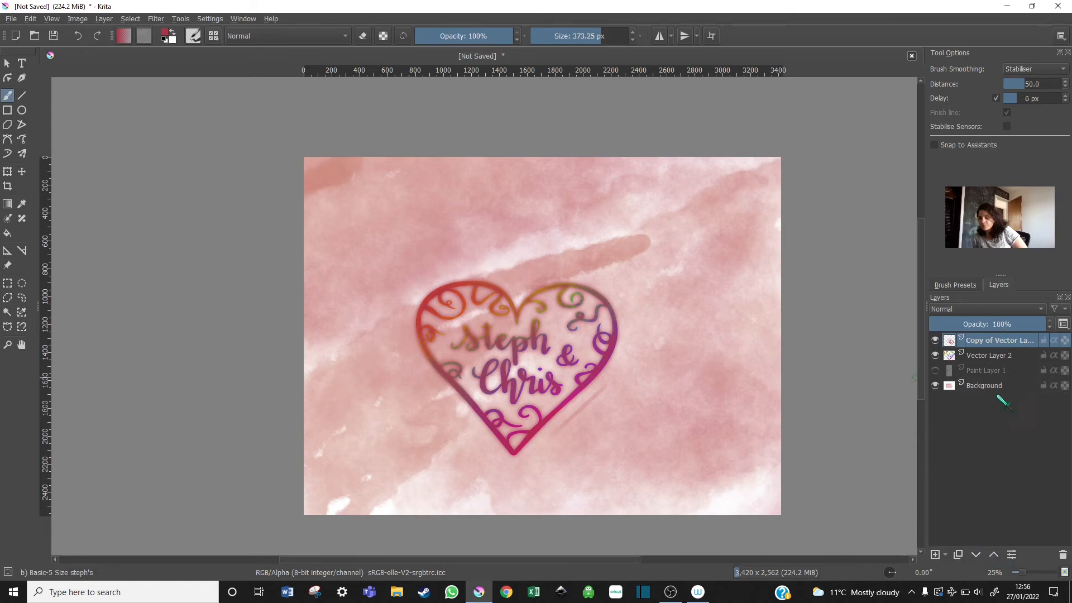
left_click(991, 358)
left_click(993, 340)
left_click(991, 356)
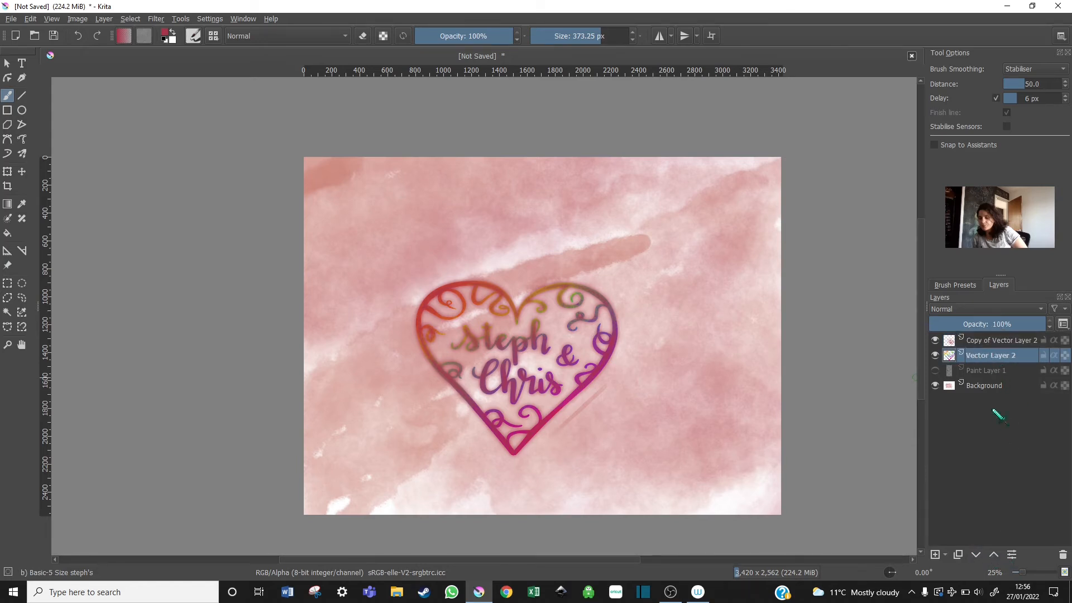
left_click(994, 555)
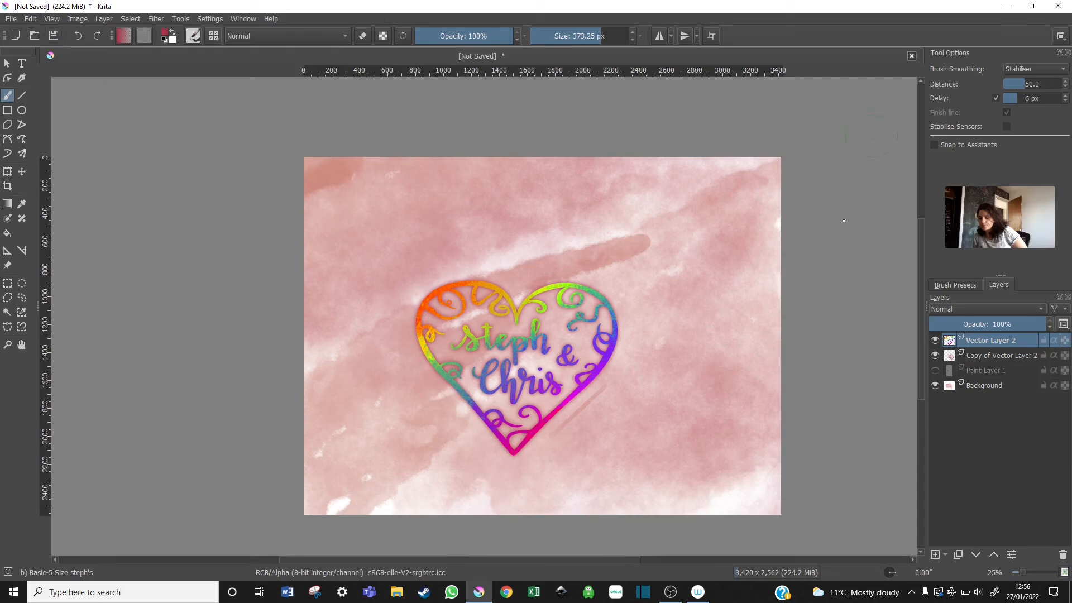
Switch to the black heart SVG in Inkscape and save it as a new file with V2 appended to its name
left_click(1057, 5)
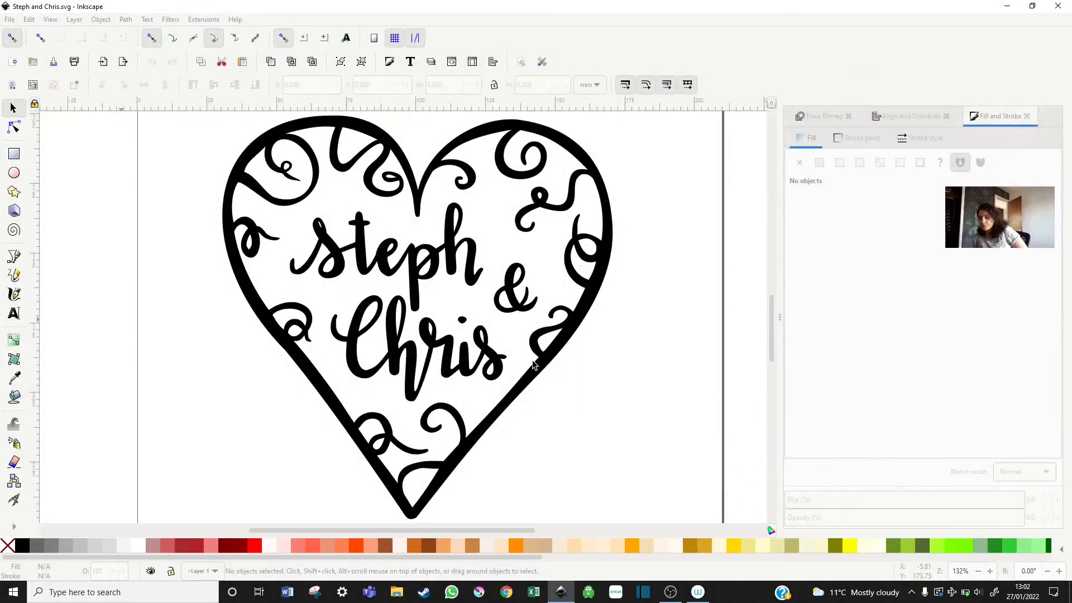
scroll(533, 365, "down", 2)
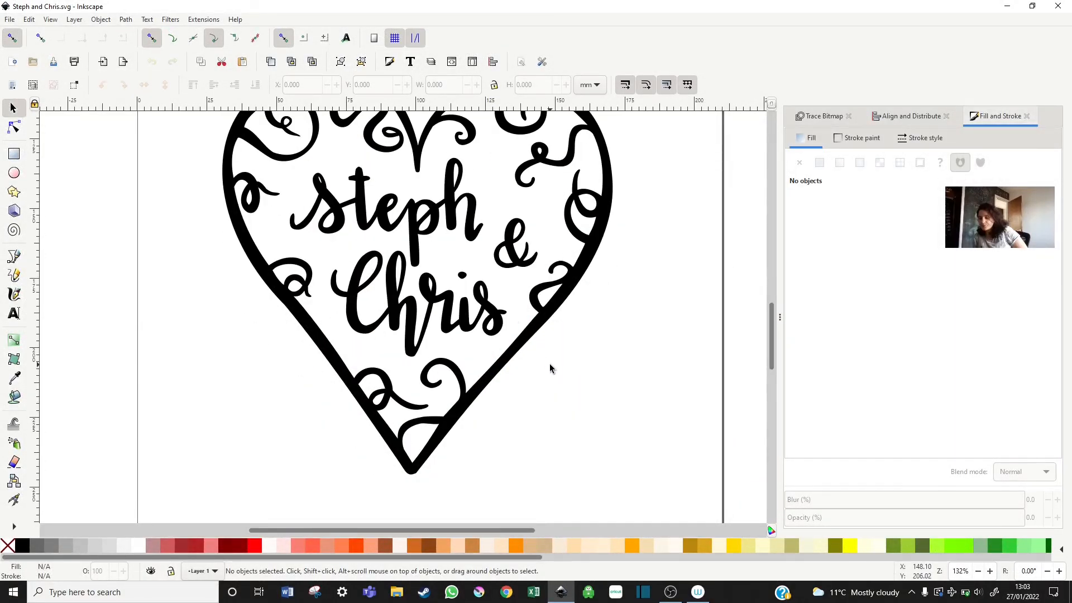
scroll(484, 286, "up", 2)
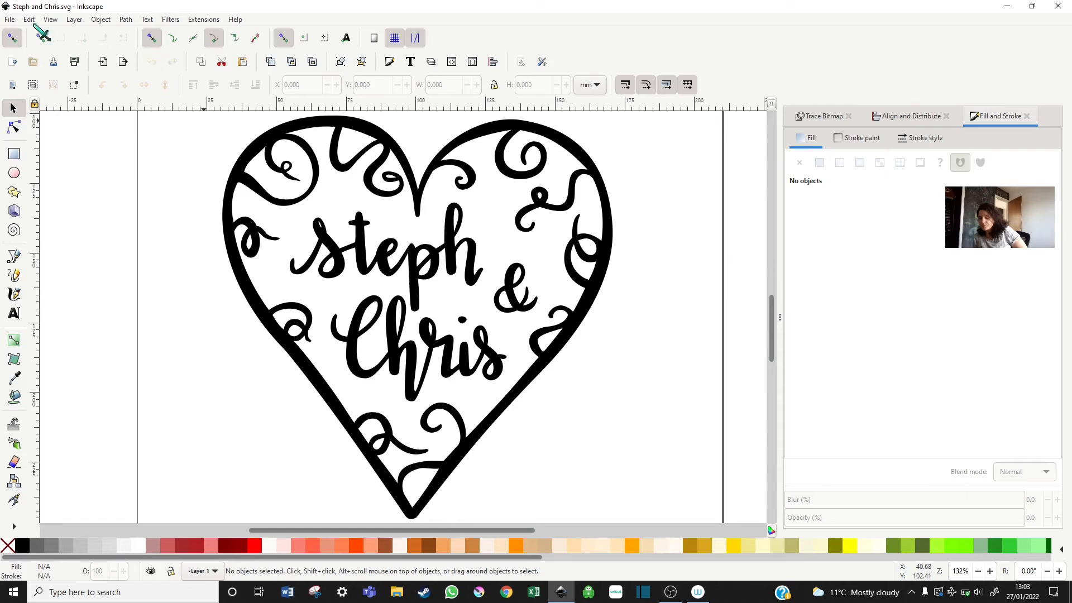
left_click(10, 20)
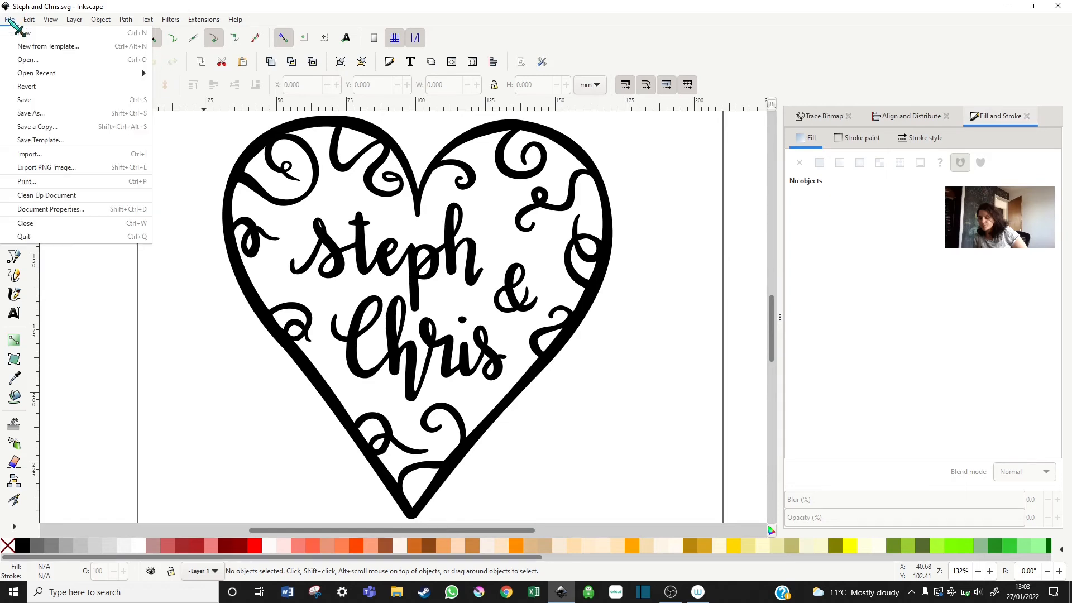
left_click(30, 110)
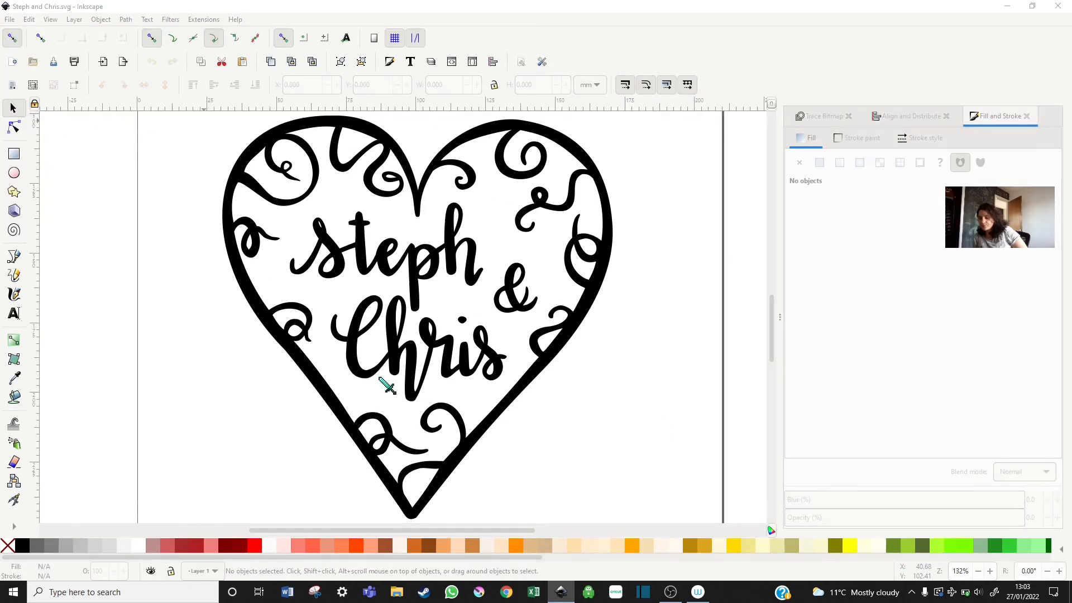
left_click(177, 429)
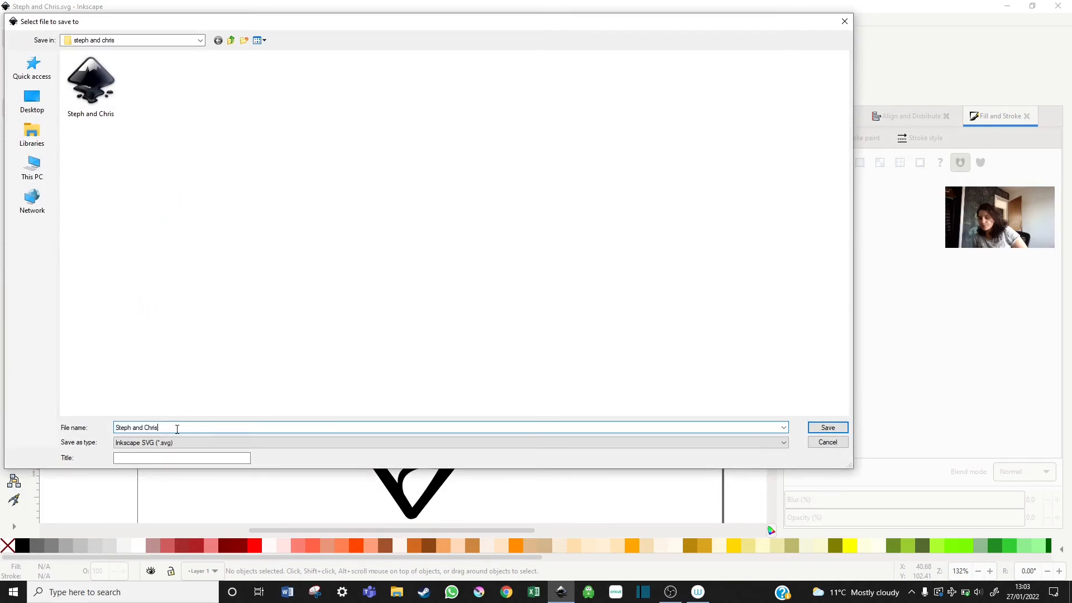
key("Return")
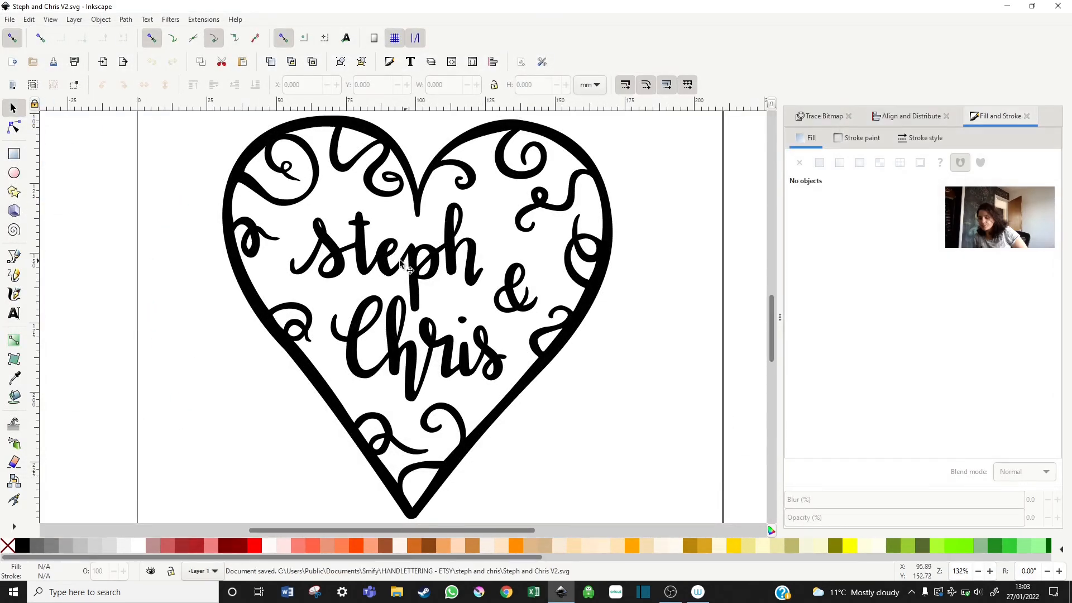
Edit the heart artwork's nodes to connect the upper-left swirl's tail to the first letter of the upper name
left_click(270, 240)
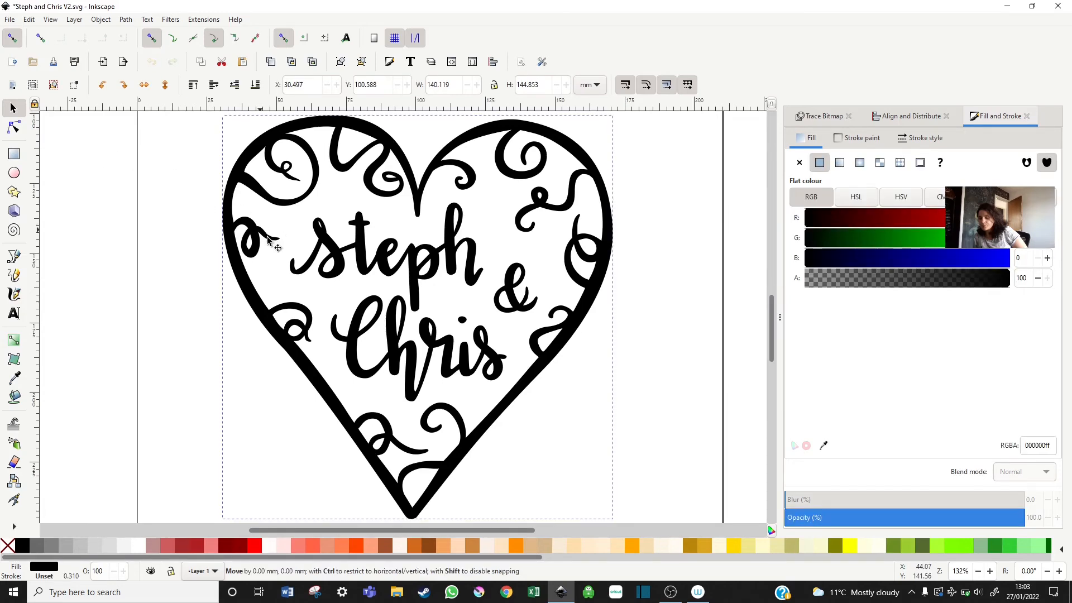
key("n")
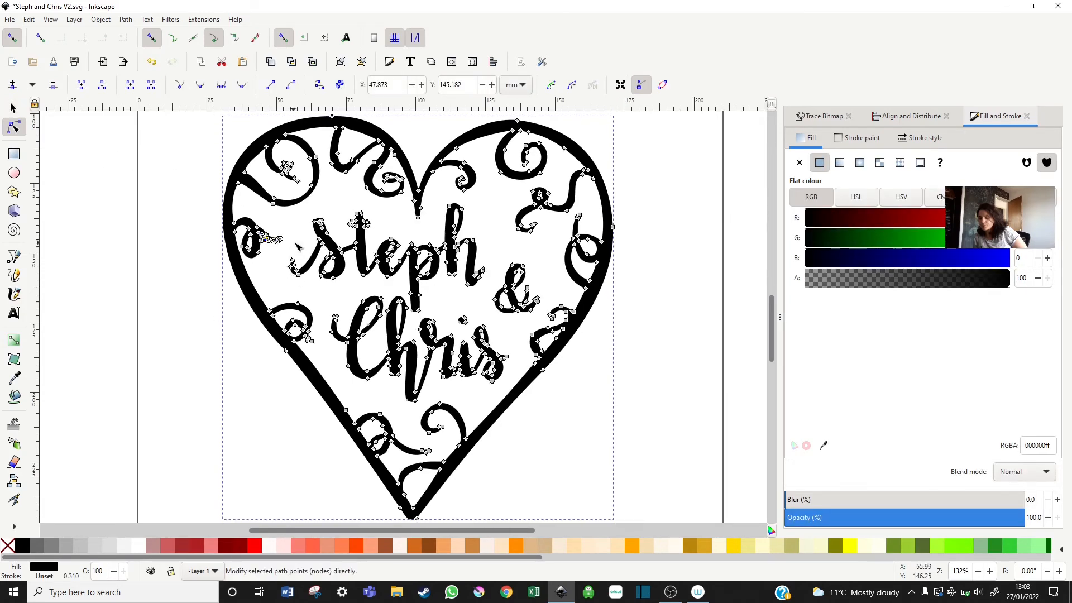
left_click(297, 247)
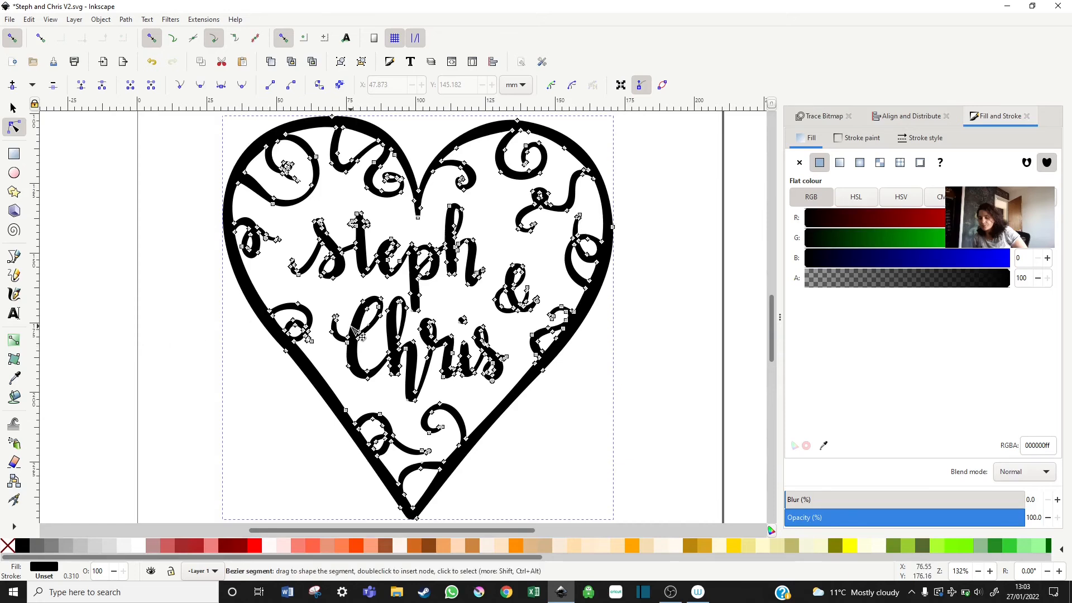
scroll(358, 332, "up", 2, "ctrl")
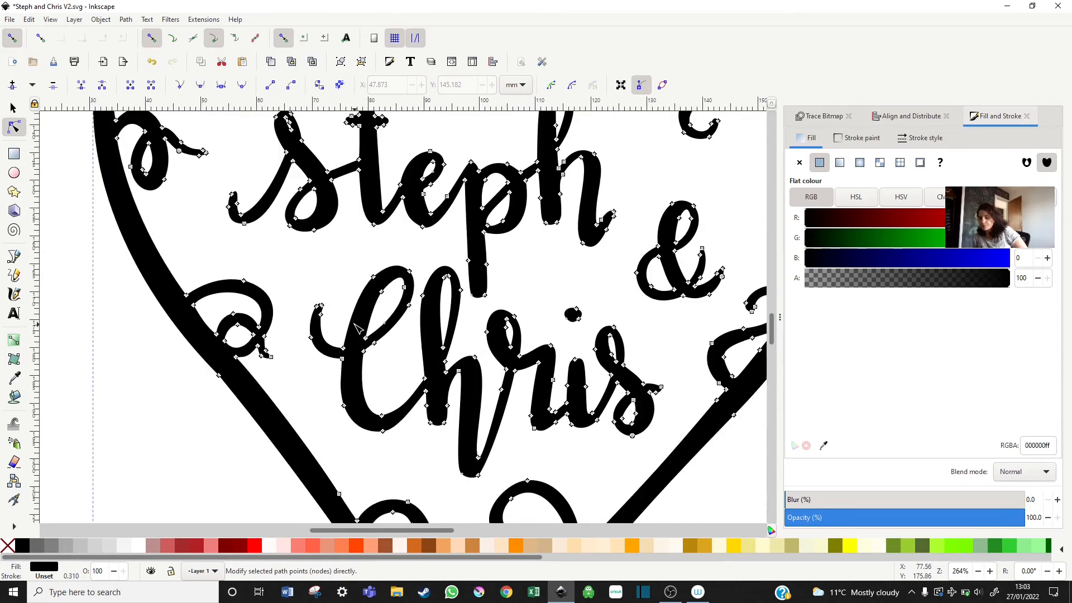
scroll(358, 328, "up", 4)
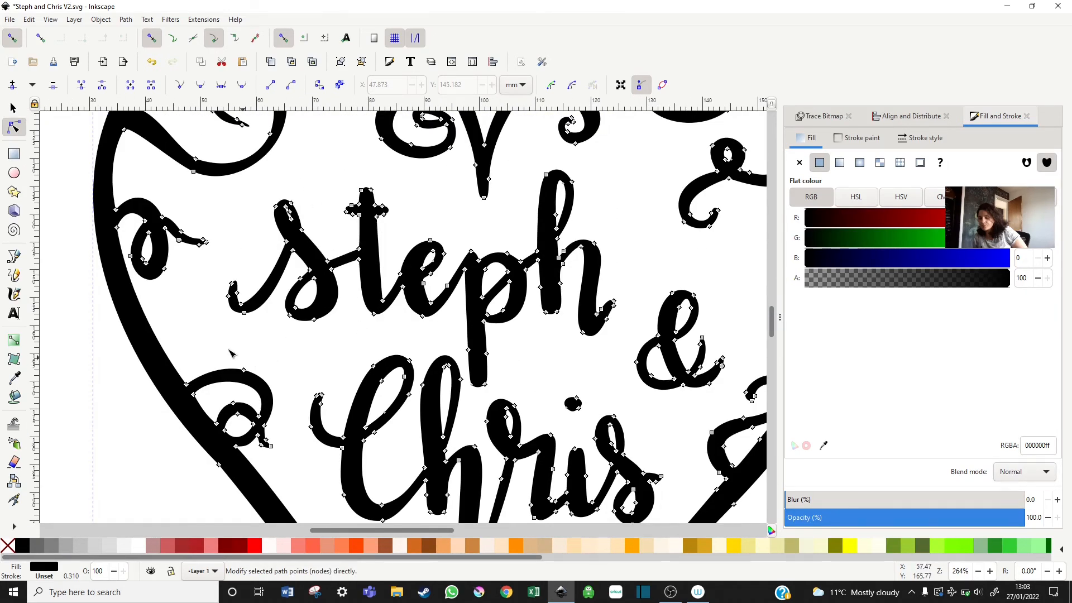
left_click(201, 296)
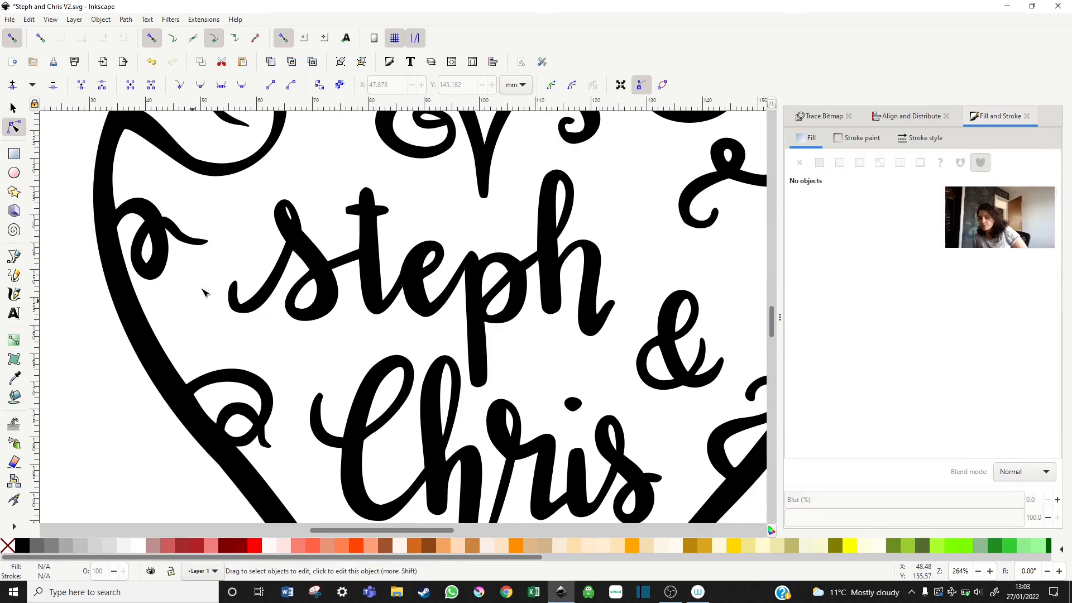
left_click(208, 250)
left_click_drag(166, 211, 262, 308)
scroll(276, 347, "up", 2)
left_click(226, 284)
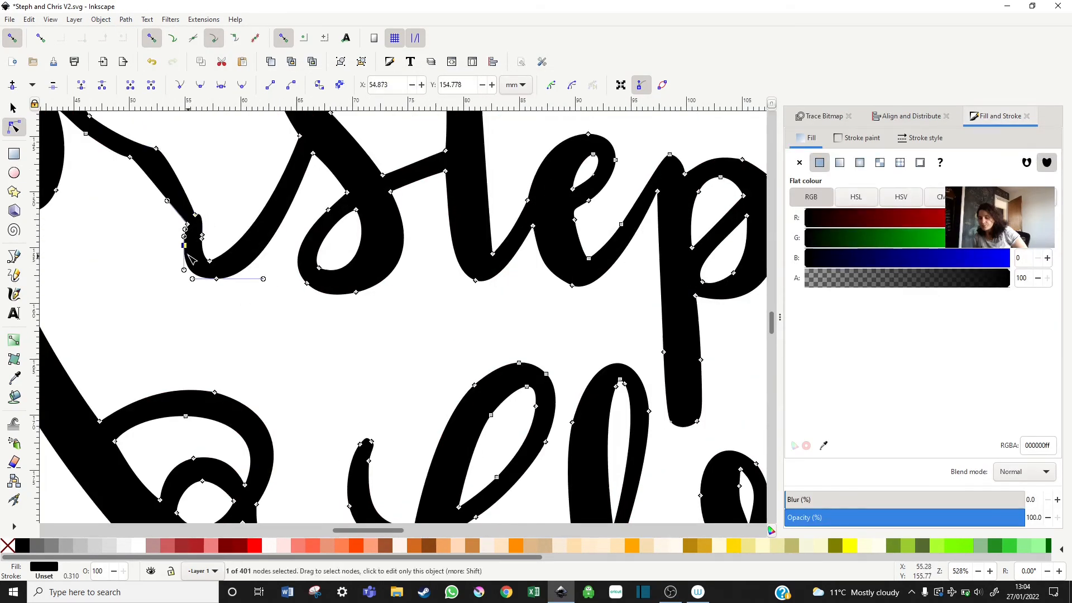
Reshape and smooth the join between the upper-left swirl and the upper name's first letter, and save the drawing
mouse_move(156, 199)
left_mouse_down()
mouse_move(174, 160)
mouse_move(89, 258)
mouse_move(95, 299)
mouse_move(92, 288)
left_mouse_up()
scroll(89, 258, "up", 5)
left_click(150, 298)
left_click(241, 86)
scroll(603, 398, "down", 2)
key("ctrl+s")
Extend the upper-right swirl's tail to the last letter of the upper name, shape the join, and save the drawing
left_click_drag(335, 557, 843, 558)
left_click_drag(358, 531, 439, 531)
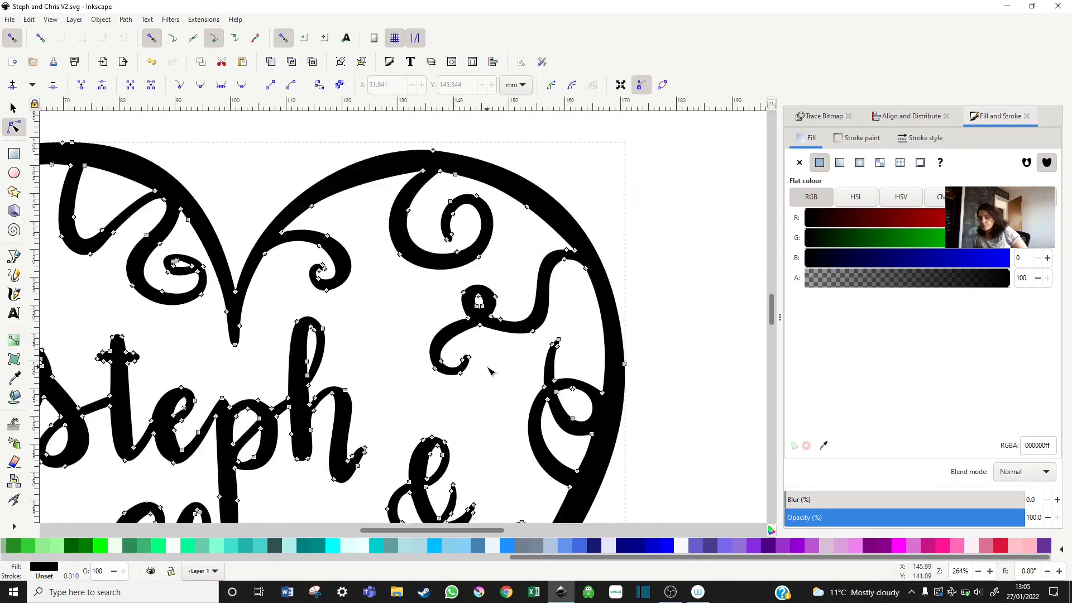
scroll(492, 377, "down", 6)
key("Delete")
left_click_drag(484, 170, 384, 160)
left_click(126, 19)
left_click(143, 77)
left_click(365, 273)
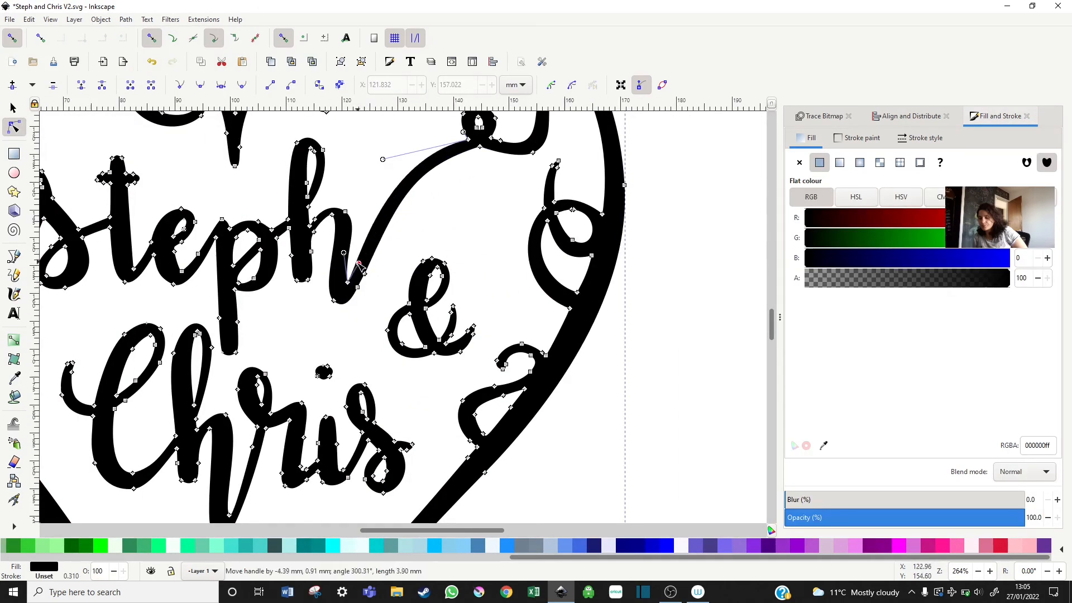
left_click(516, 327)
key("ctrl+s")
Connect the ampersand's tail to the small swirl on the heart's right edge, smooth the curve, and save the drawing
left_click(502, 359)
left_click_drag(503, 359, 417, 317)
scroll(484, 350, "up", 4)
left_click(476, 330)
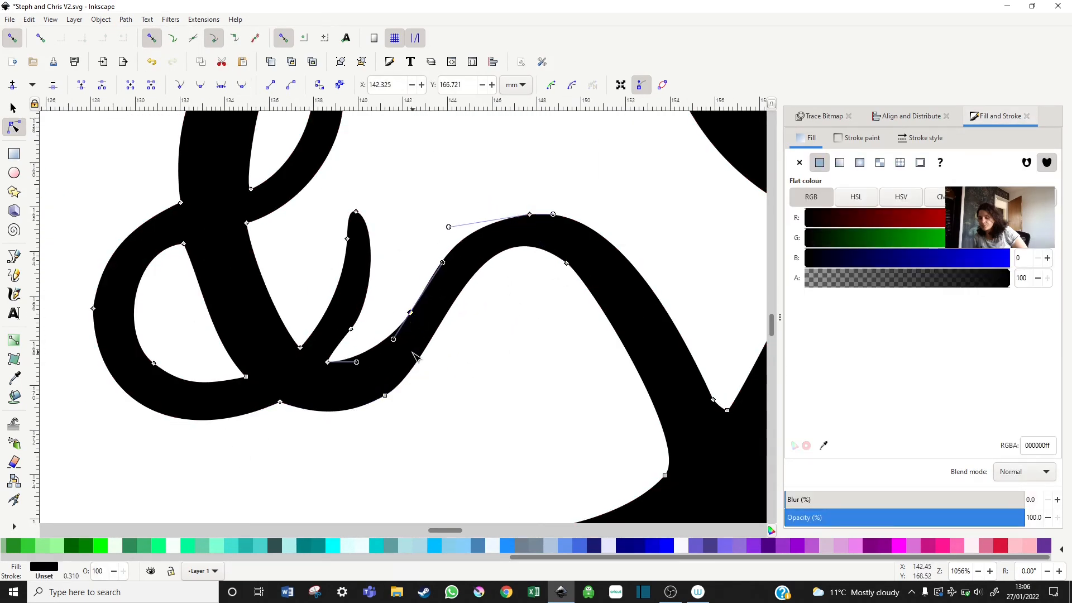
key("ctrl+s")
Adjust the end nodes of the left-hand swirl beside the lower name
scroll(530, 377, "down", 4)
scroll(440, 418, "down", 3)
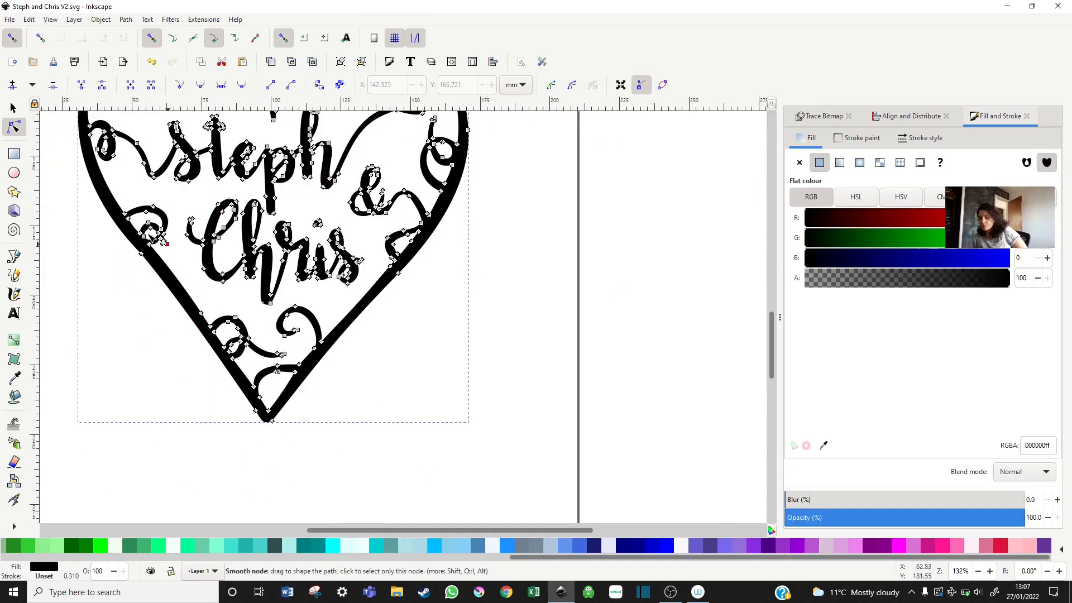
mouse_move(151, 237)
left_mouse_down()
mouse_move(137, 211)
mouse_move(154, 224)
left_mouse_up()
scroll(183, 245, "up", 2)
scroll(559, 458, "down", 2)
scroll(352, 339, "up", 2)
left_click(384, 328)
left_click(352, 337)
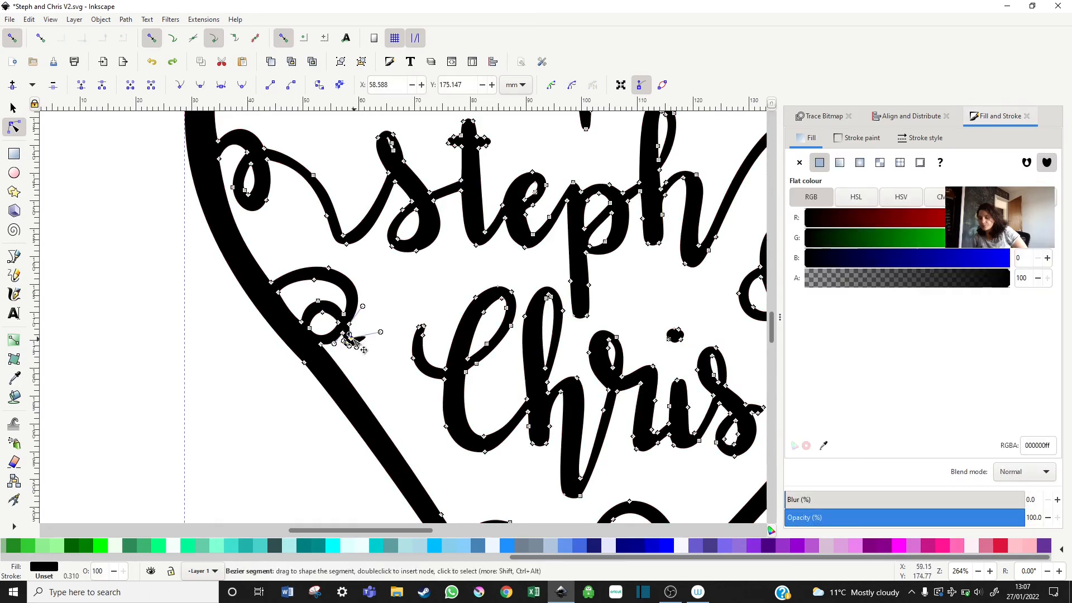
left_click(379, 291)
Extend the left-hand swirl's tail to the first letter of the lower name and delete the leftover nodes
left_click_drag(352, 338, 472, 292)
left_click(420, 329)
left_click(147, 19)
left_click(137, 76)
left_click(386, 293)
left_click(420, 329)
left_click(421, 325)
key("Delete")
left_click_drag(390, 331, 349, 330)
Smooth the nodes along the swirl tail joined to the lower name's first letter, and save the drawing
left_click(393, 274)
left_click(393, 273)
left_click(336, 272)
left_click(416, 327)
left_click(412, 353)
left_click(413, 359)
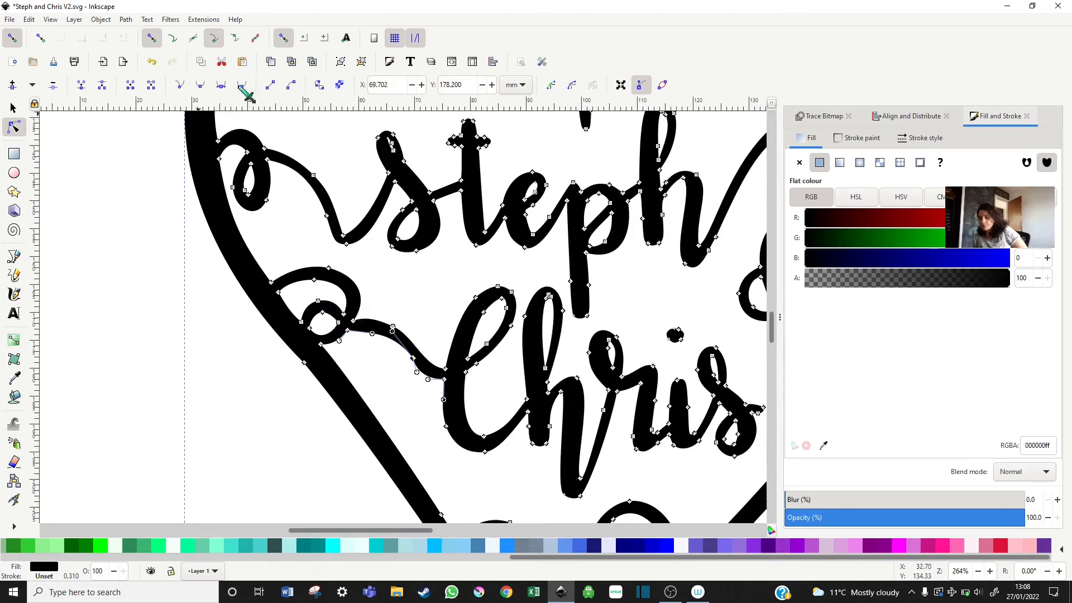
left_click(242, 85)
left_click(418, 325)
key("ctrl+s")
Stretch the tail of the lower name's last letter toward the heart's right edge and delete its surplus node
left_click_drag(410, 531, 484, 540)
left_click(401, 410)
left_click(408, 410)
mouse_move(407, 410)
left_mouse_down()
mouse_move(448, 449)
mouse_move(422, 409)
left_mouse_up()
left_click_drag(445, 449, 426, 423)
left_click(464, 421)
key("Delete")
left_click_drag(488, 479, 439, 447)
Join the last letter's tail to the heart outline, smooth its curve, and save the drawing
left_click(126, 19)
left_click(136, 76)
left_click(422, 409)
left_click(242, 86)
left_click(440, 448)
left_click(428, 352)
left_click(428, 352)
key("ctrl+s")
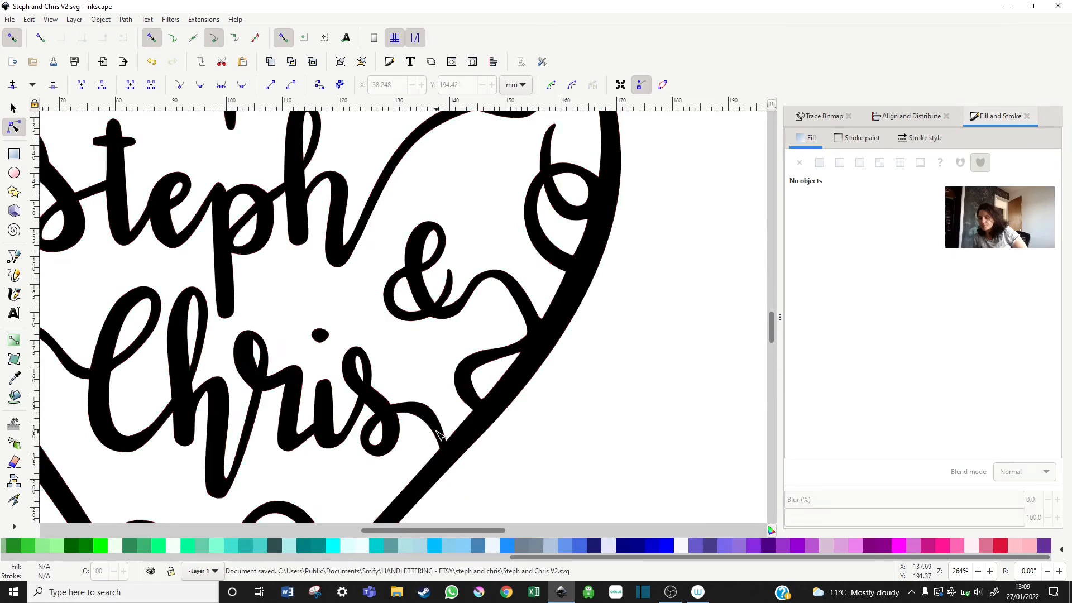
Smooth the heart outline's left side by adjusting its nodes and curve handles
scroll(437, 249, "down", 2)
scroll(490, 351, "up", 2)
left_click(186, 334)
left_click(194, 351)
left_click(242, 87)
left_click_drag(180, 277, 107, 267)
left_click(126, 296)
left_click(190, 386)
left_click(189, 340)
left_click(193, 351)
left_click_drag(193, 352, 190, 348)
left_click_drag(104, 263, 106, 261)
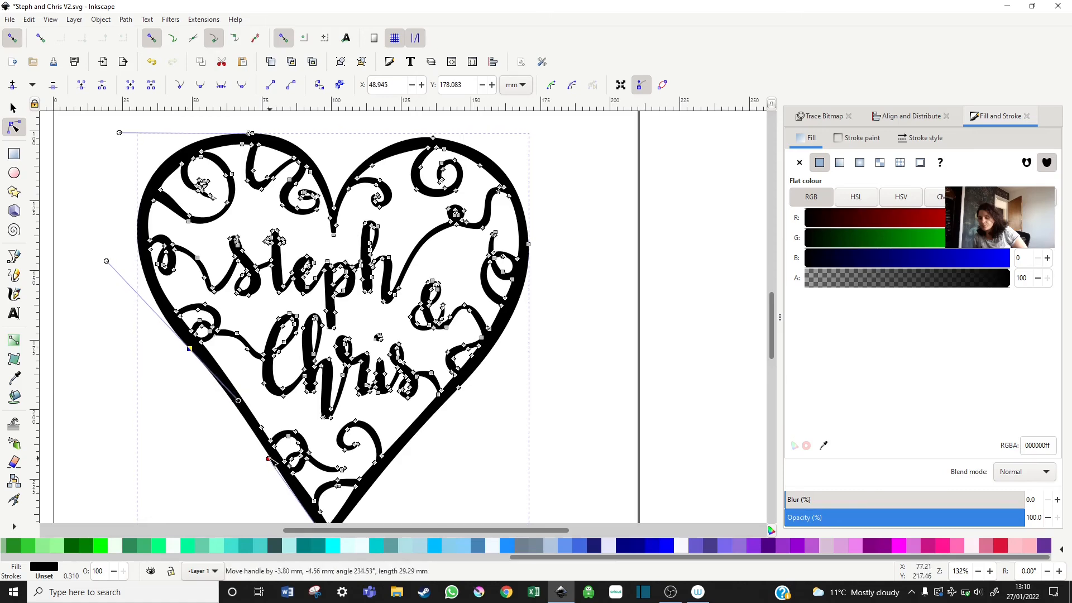
left_click(124, 288)
left_click(124, 288)
Refine the curve of the heart's upper outline through its nodes, and save the drawing
left_click(169, 174)
left_click(160, 188)
left_click_drag(169, 177, 167, 176)
left_click(118, 213)
left_click(118, 213)
left_click(160, 172)
left_click(181, 163)
left_click(578, 308)
key("ctrl+s")
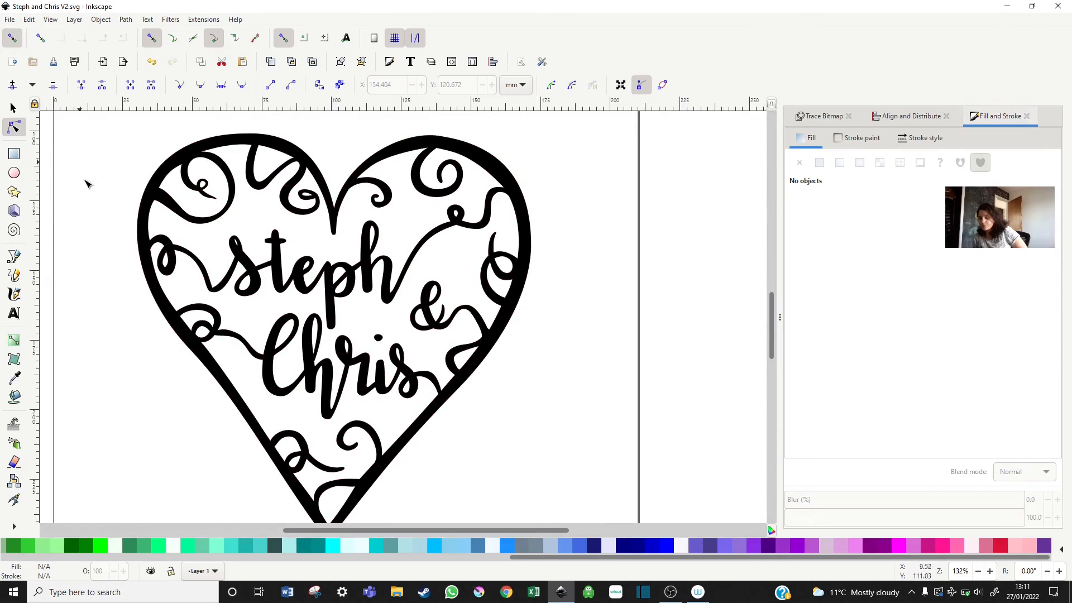
key("ctrl+s")
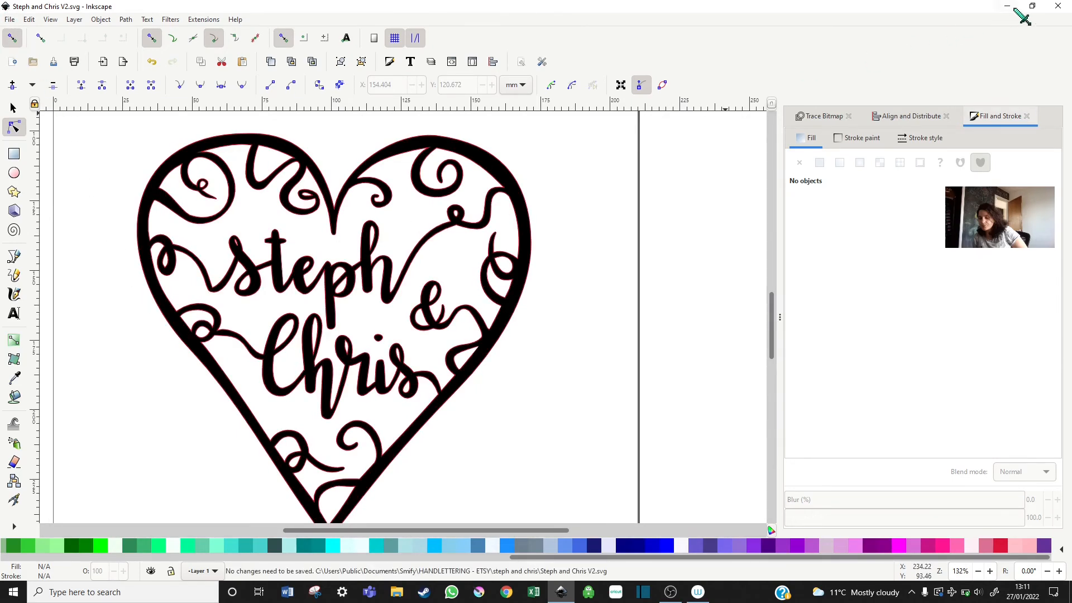
Switch to Cricut Design Space, upload the V2 heart as a cut image, add it to the canvas, and deselect it
left_click(1058, 6)
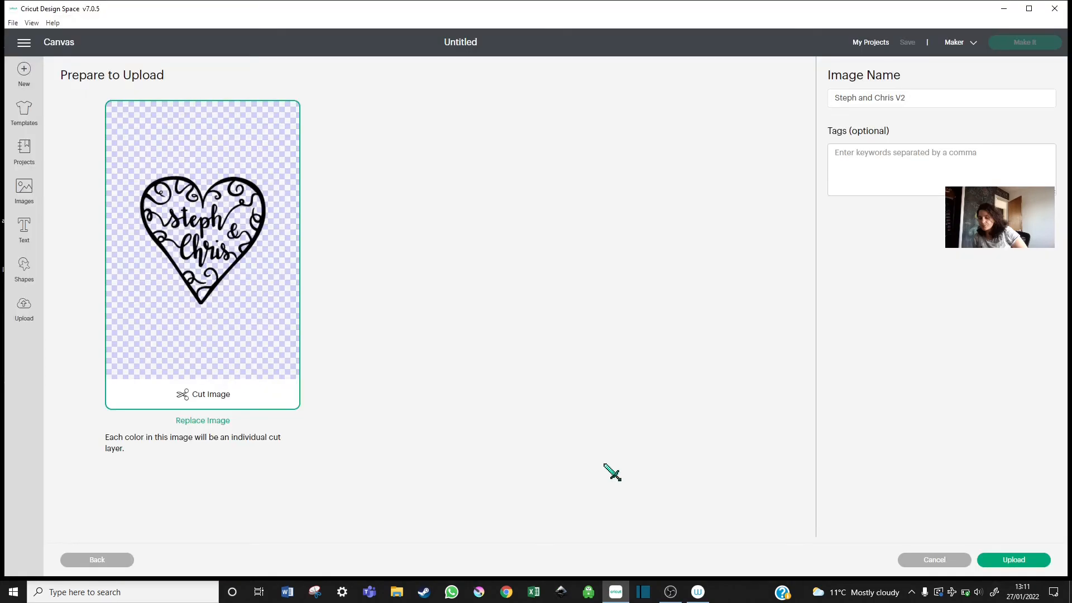
left_click(1042, 575)
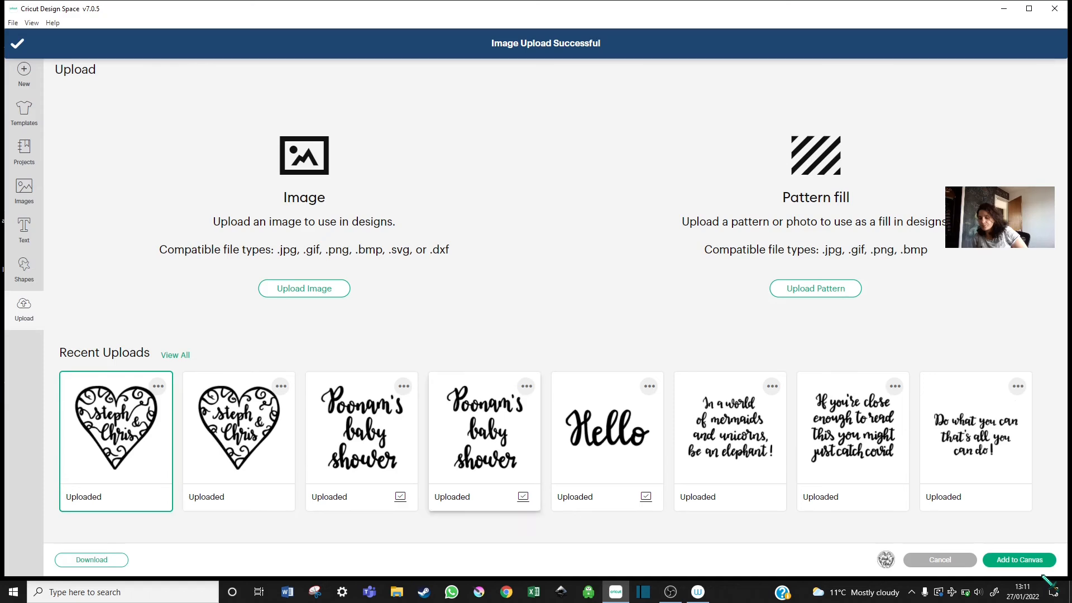
left_click(1036, 563)
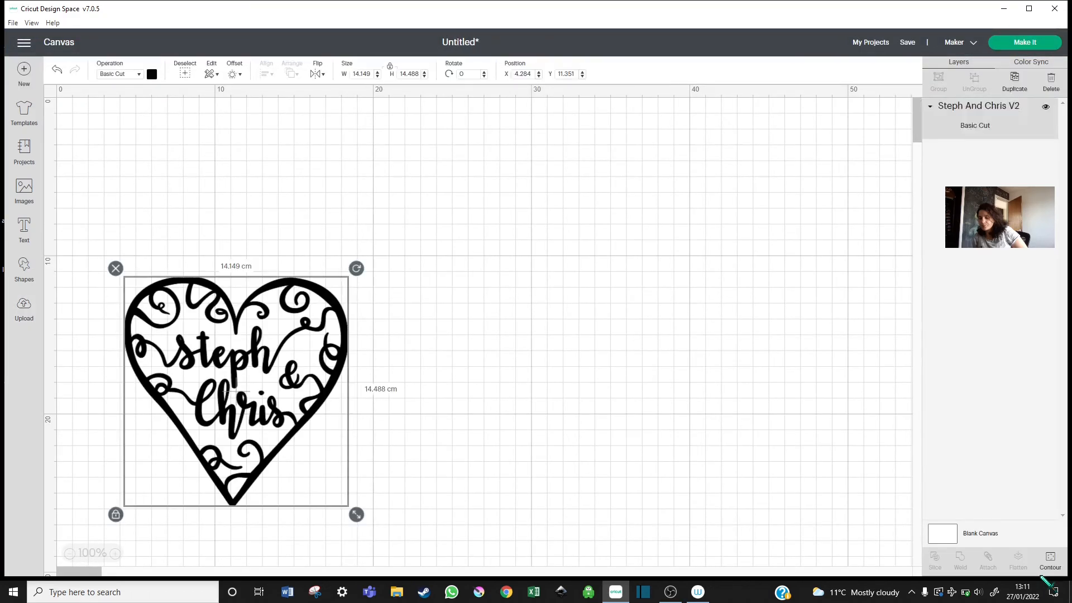
left_click(1041, 577)
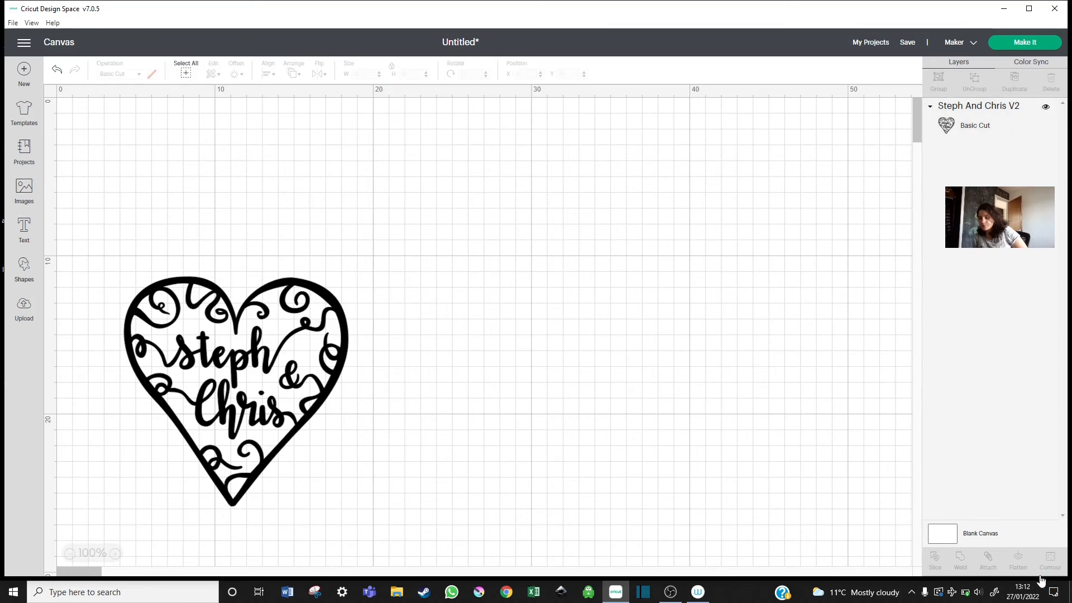
Add a rounded square to the canvas and size it 29 cm wide by 14.5 cm high as the card base
left_click(24, 270)
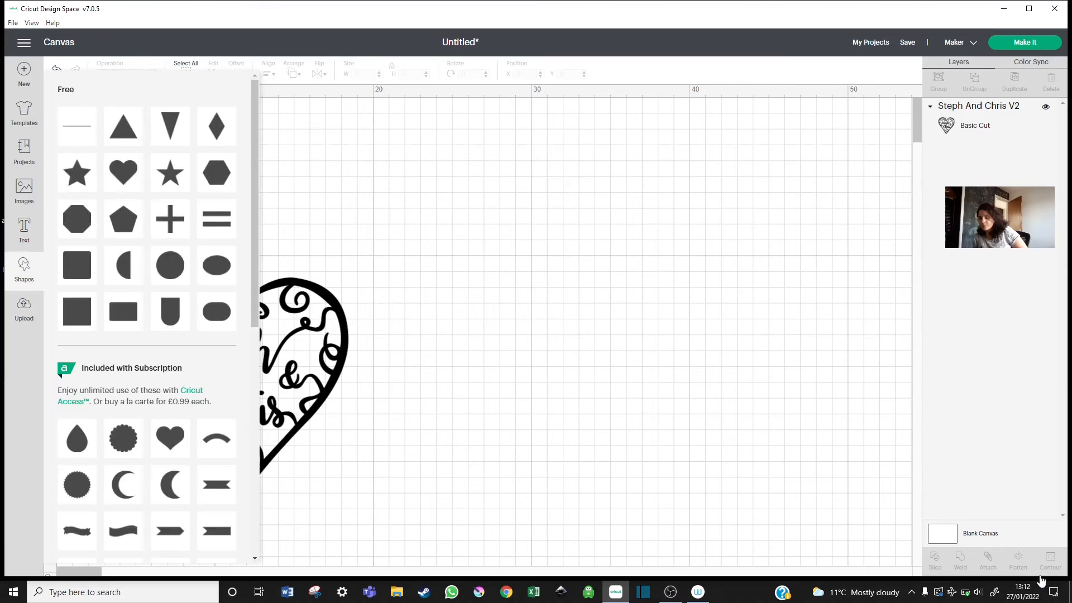
left_click(77, 312)
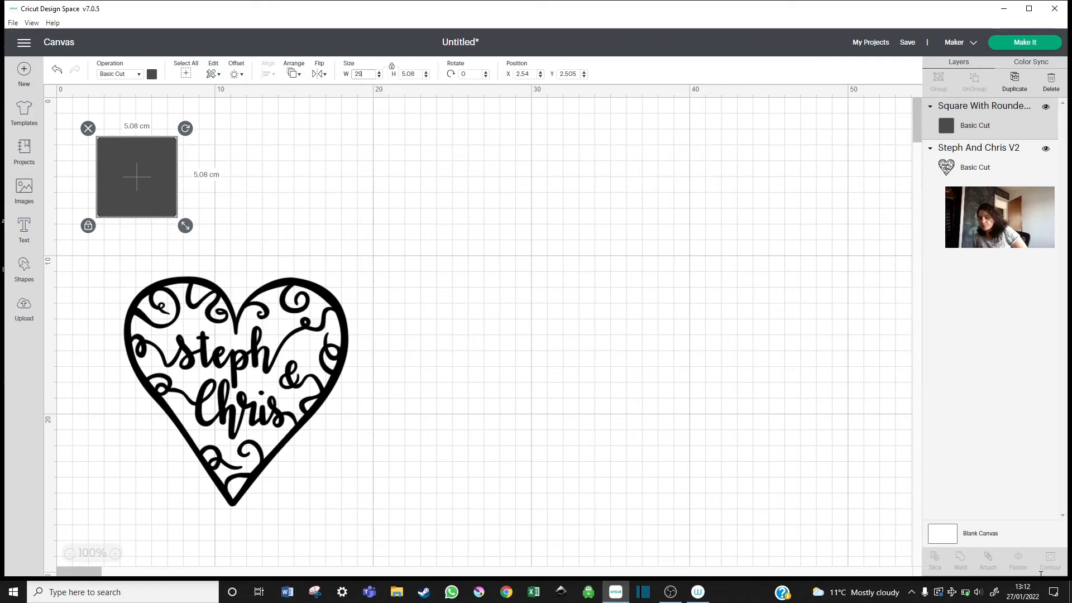
left_click(419, 74)
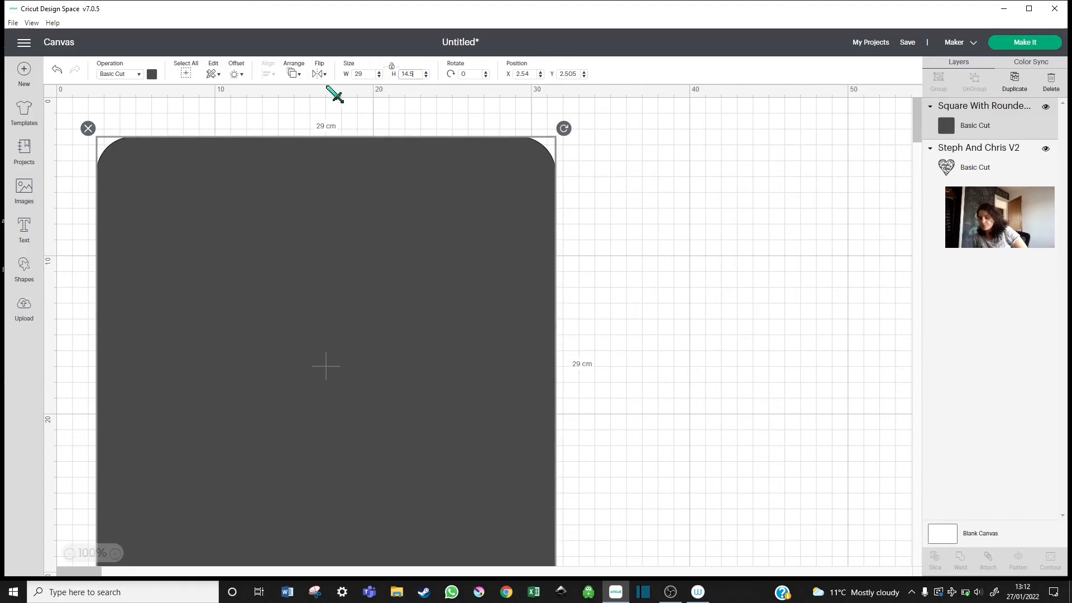
key("Return")
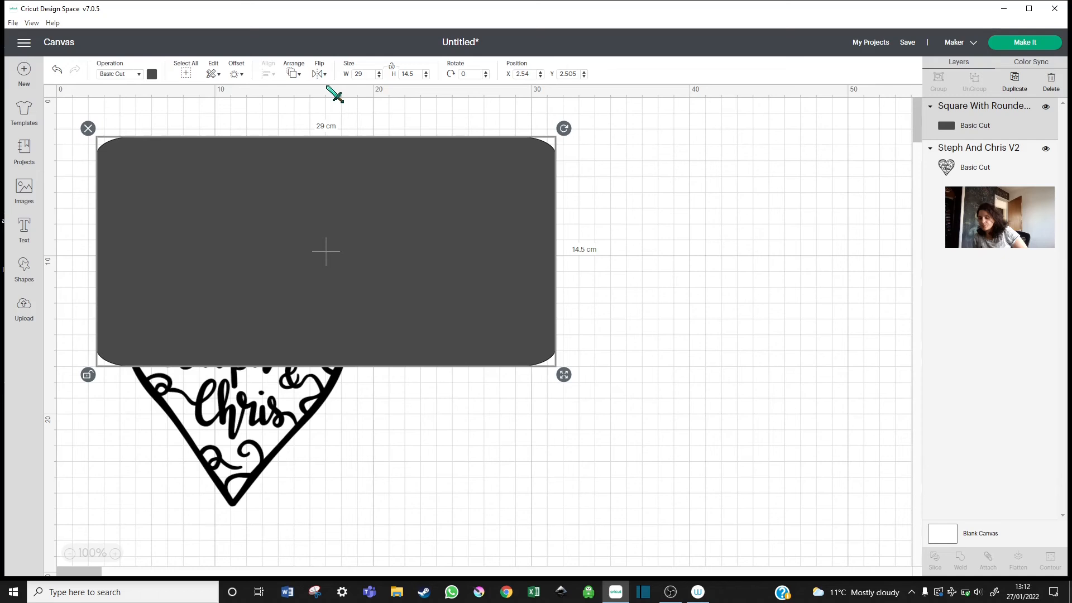
Add a score line, set it below the card base, and move the base to about X 9.98, Y 0.04 cm
left_click(24, 269)
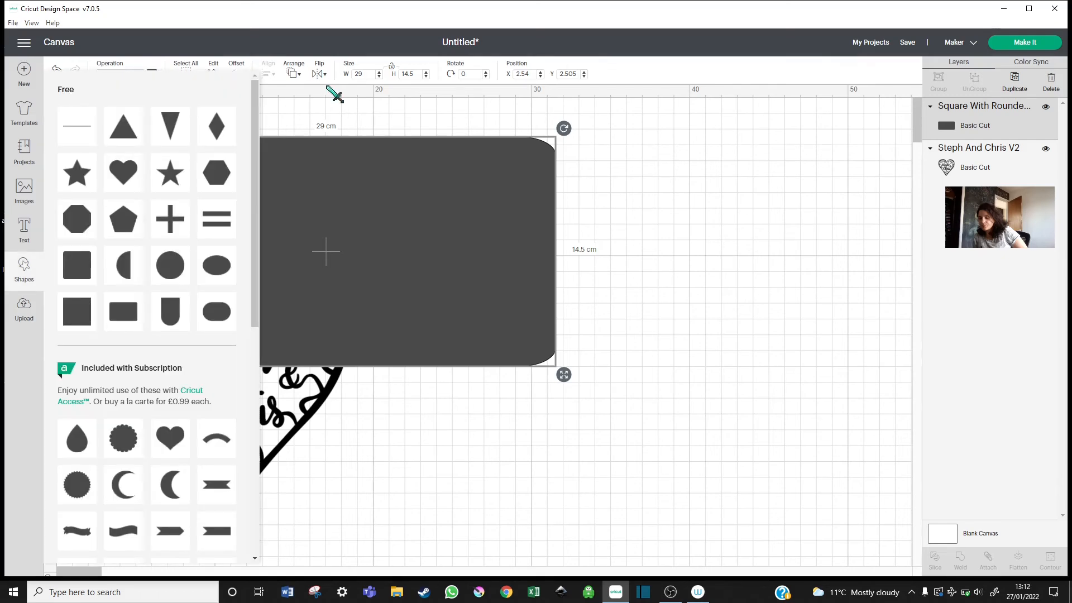
left_click(335, 96)
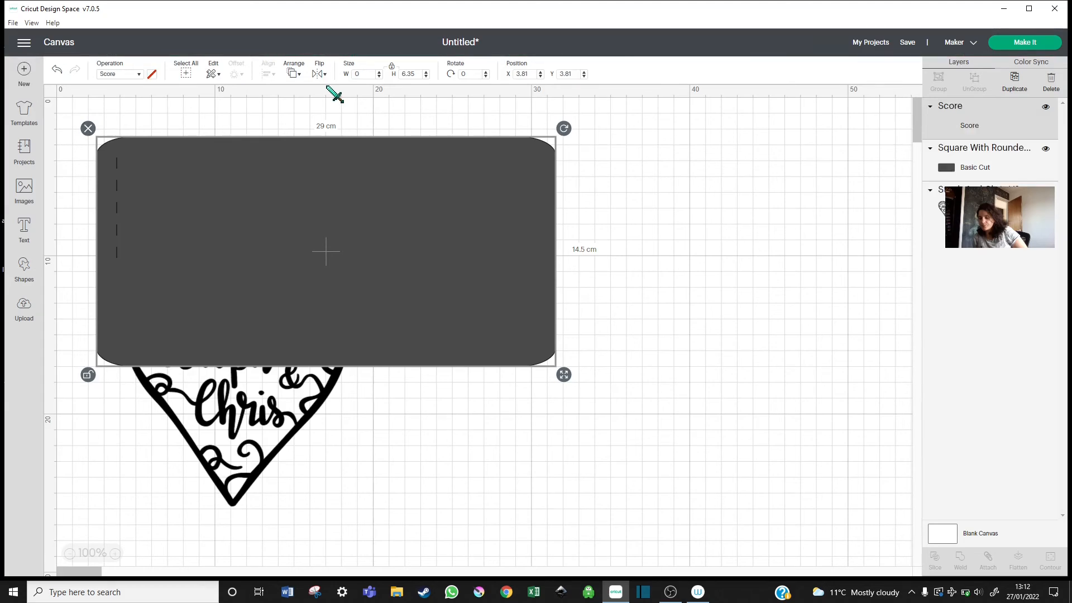
left_click_drag(116, 223, 433, 503)
left_click_drag(357, 279, 476, 240)
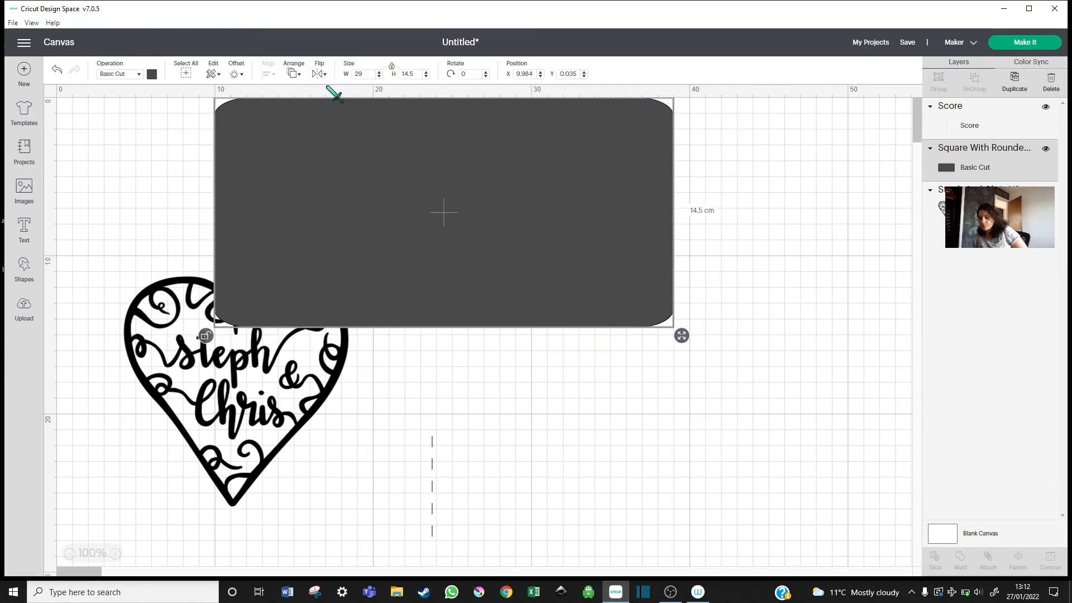
Place the score line vertically down the middle of the card base, lengthen it to about 14.57 cm, and deselect it
left_click_drag(432, 486, 445, 147)
left_click_drag(452, 206, 453, 337)
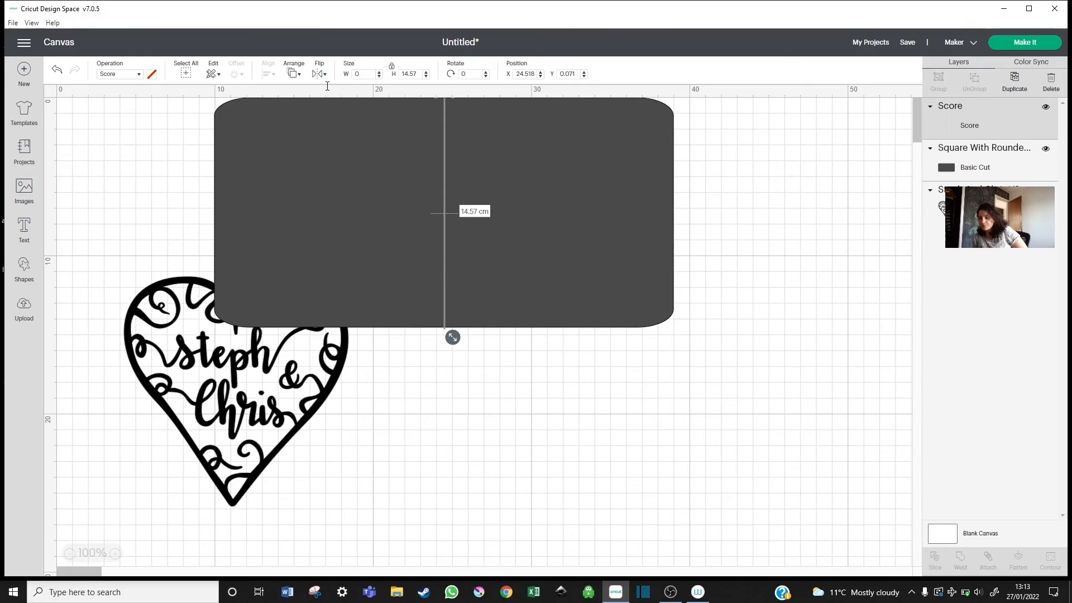
left_click(533, 74)
key("BackSpace")
key("BackSpace")
left_click(334, 93)
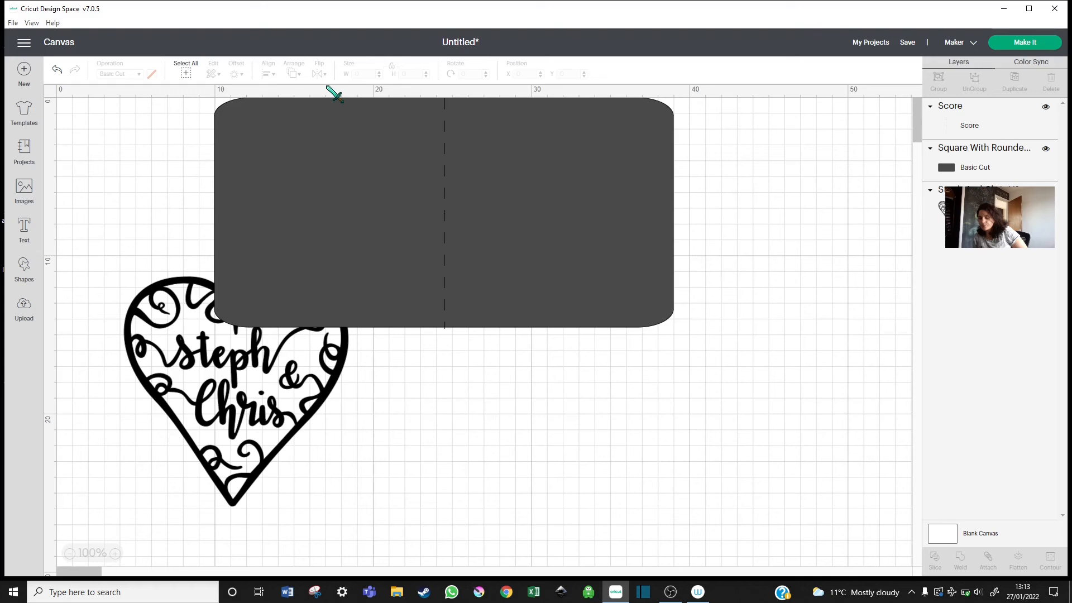
Move the lettered heart onto the card base's left half and bring it to the front of the layers
left_click(236, 393)
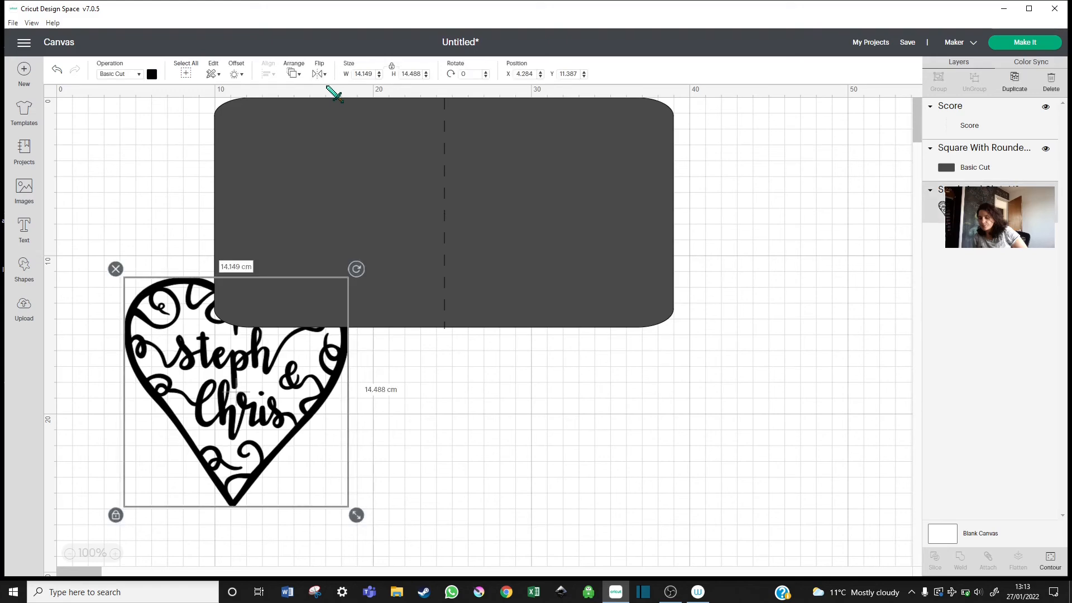
left_click_drag(236, 392, 288, 223)
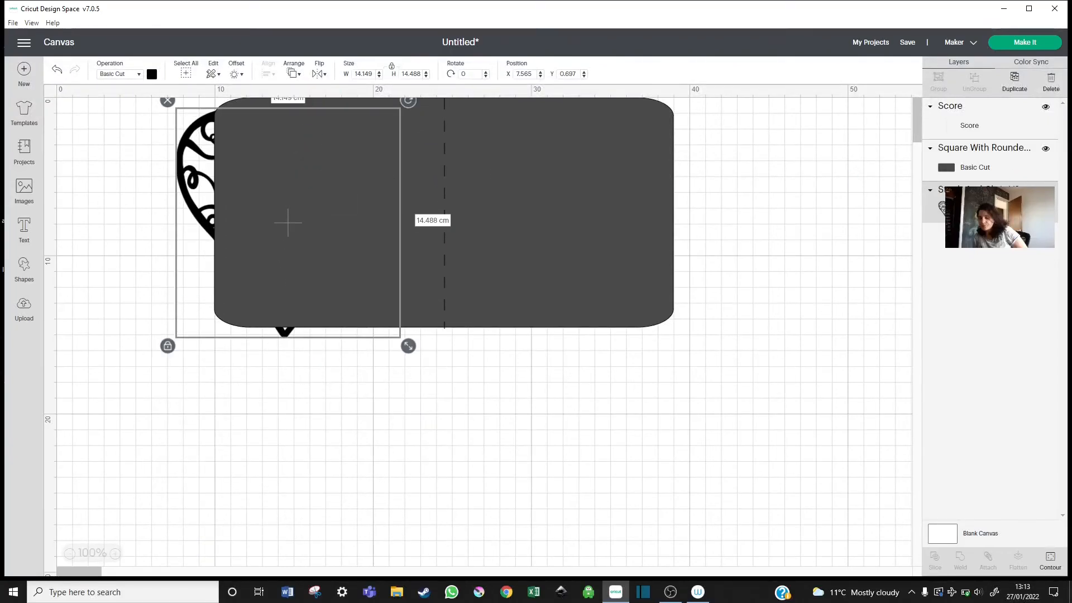
left_click_drag(1002, 192, 1005, 122)
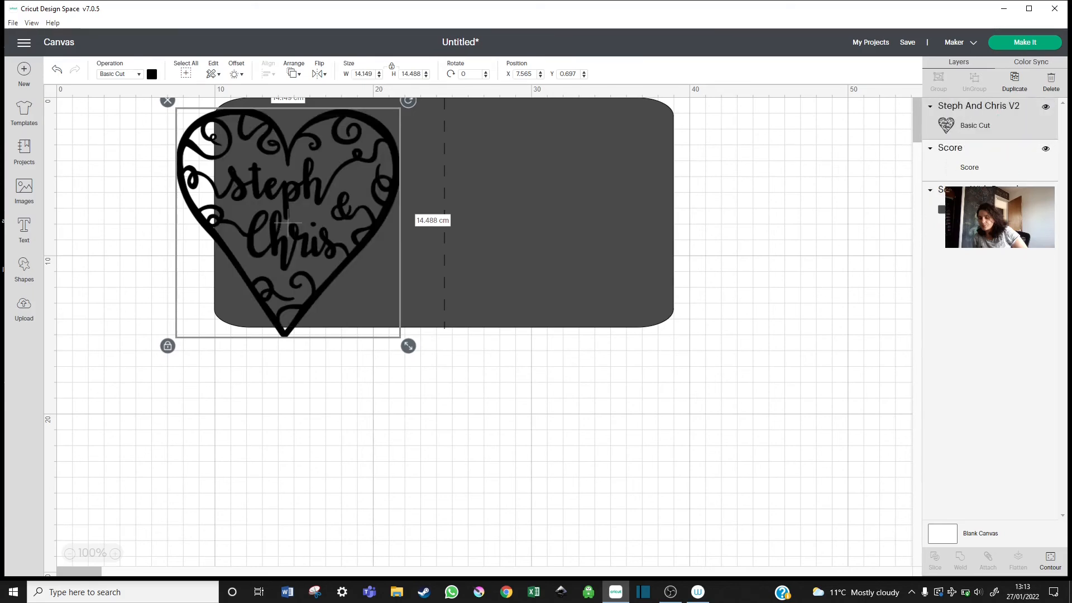
left_click_drag(289, 225, 325, 229)
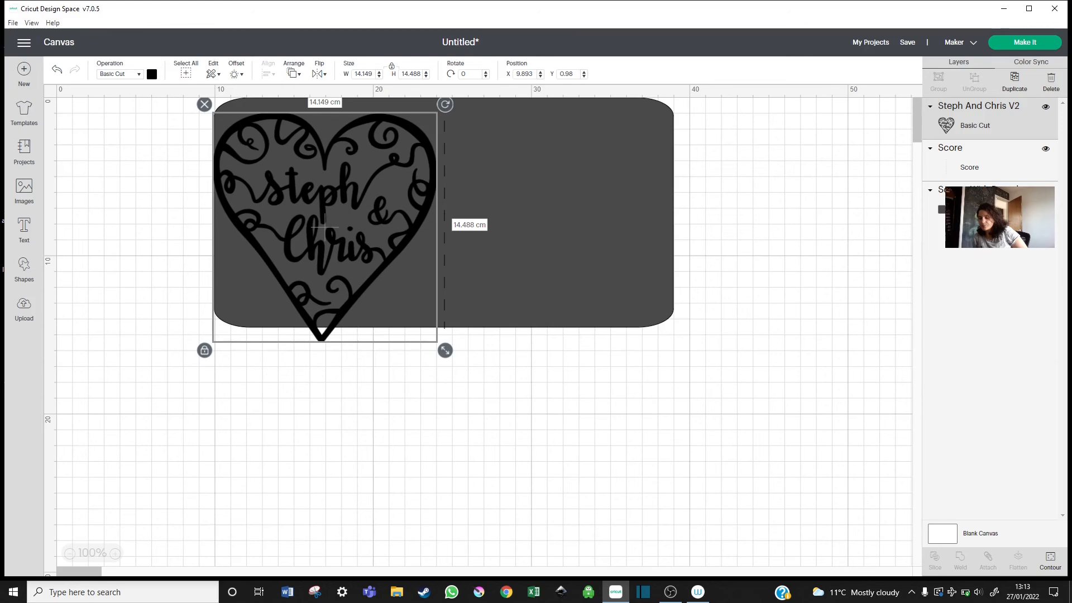
Set the heart's width to 13 cm with locked proportions and centre it on the card's left half
left_click(363, 74)
key("Delete")
key("Return")
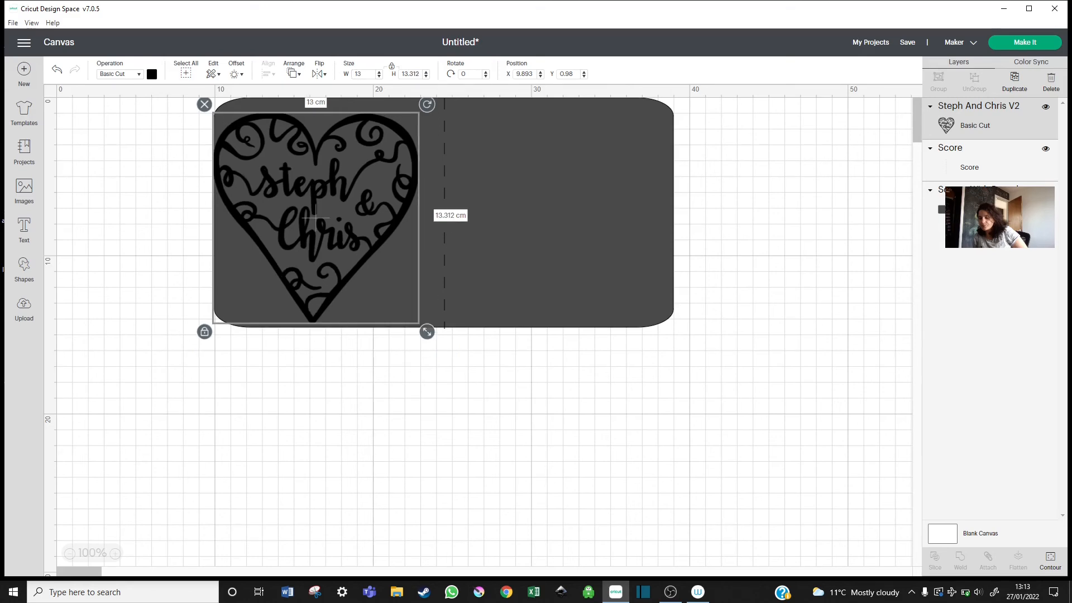
left_click_drag(310, 238, 325, 236)
left_click(394, 461)
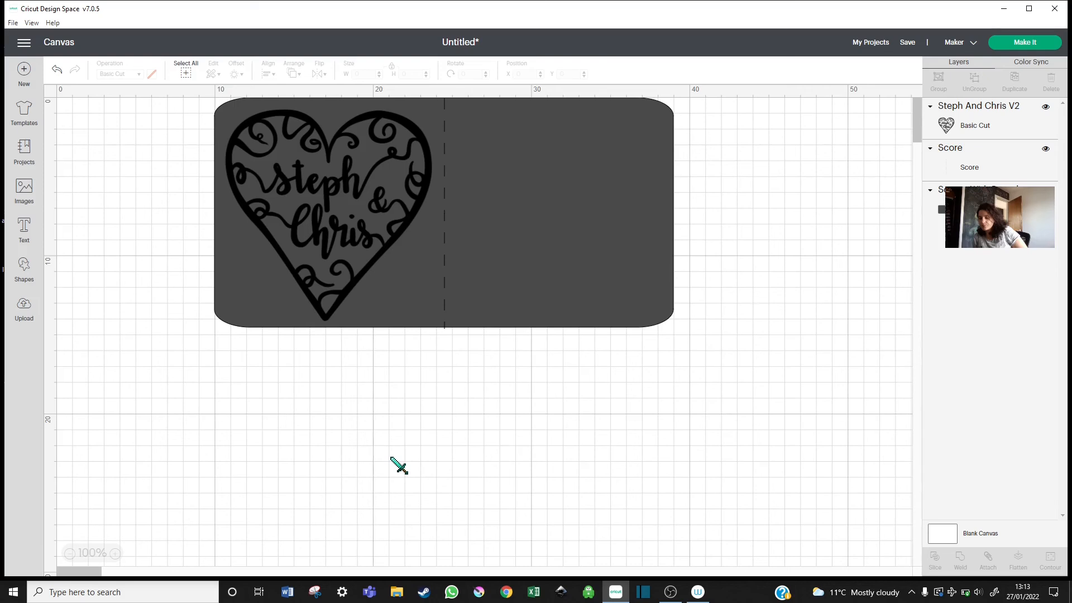
Add a second rounded square and move it over the heart's upper left area on the card
left_click(24, 274)
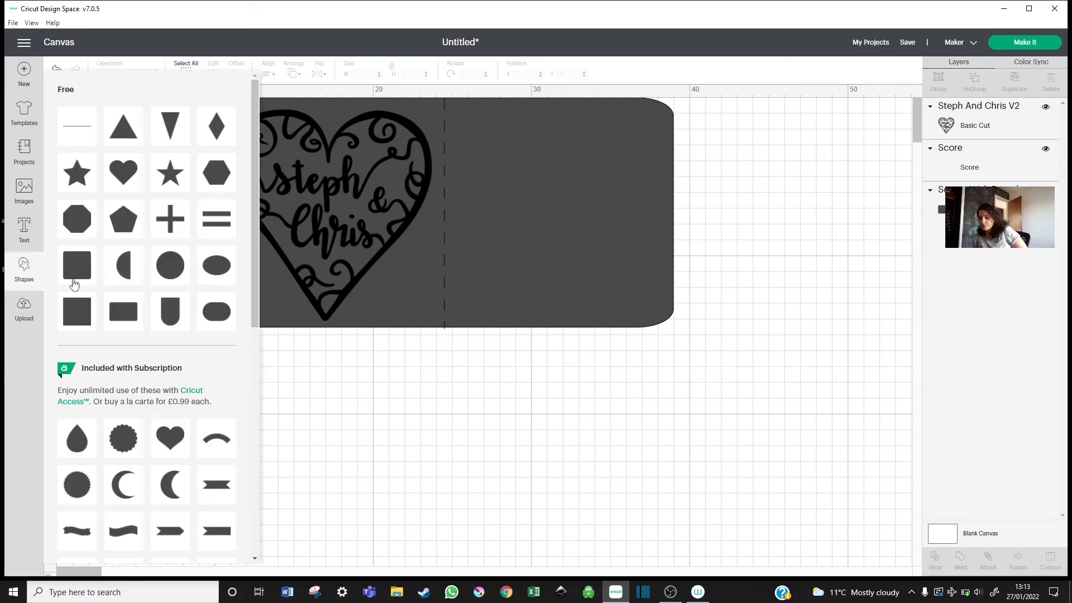
left_click(75, 284)
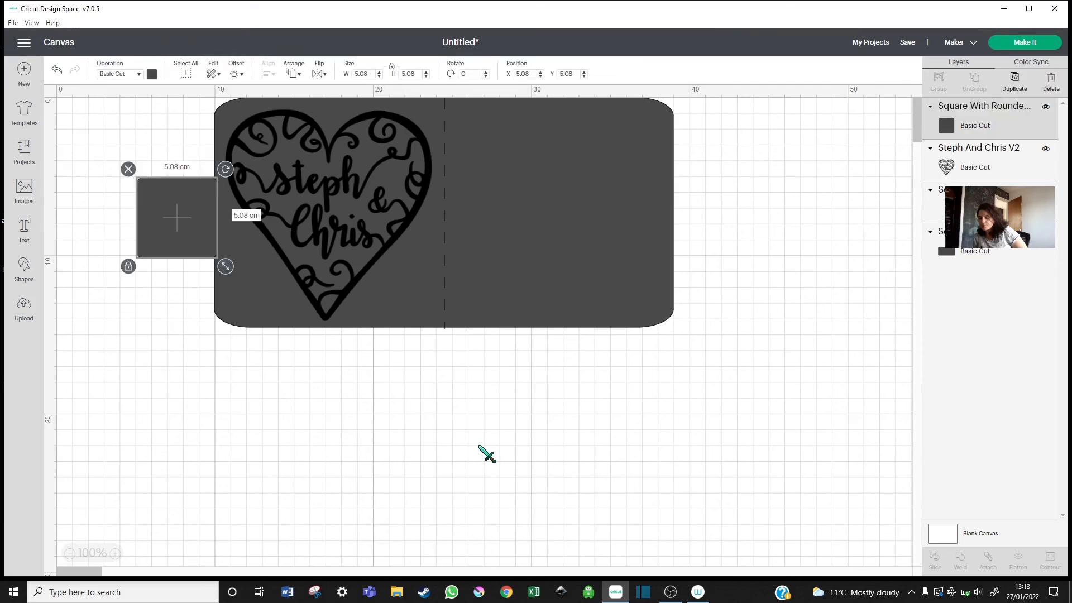
key("Tab")
key("shift+Tab")
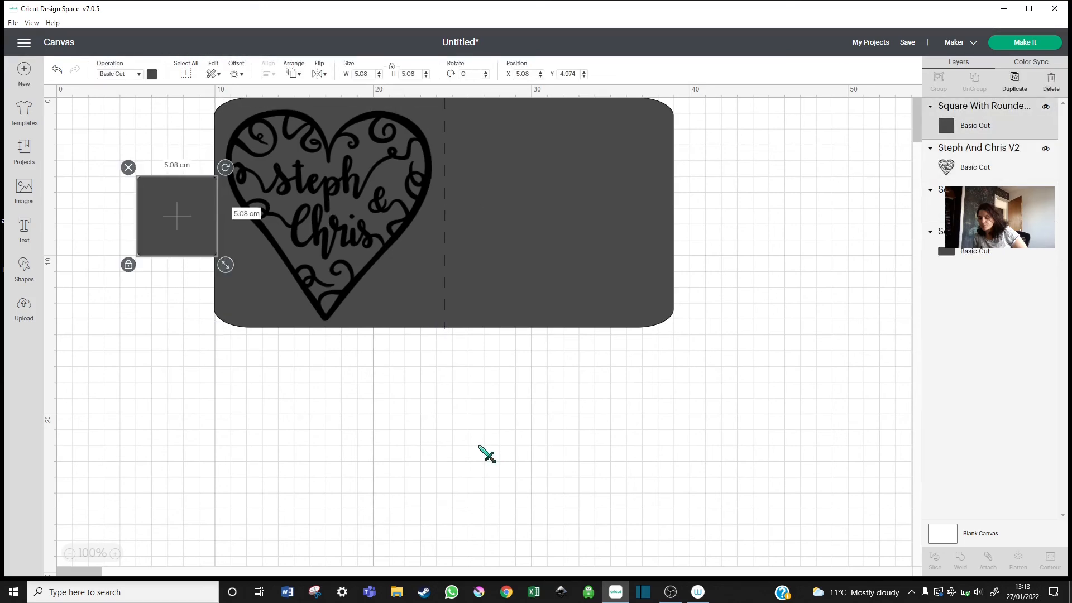
left_click_drag(177, 218, 271, 155)
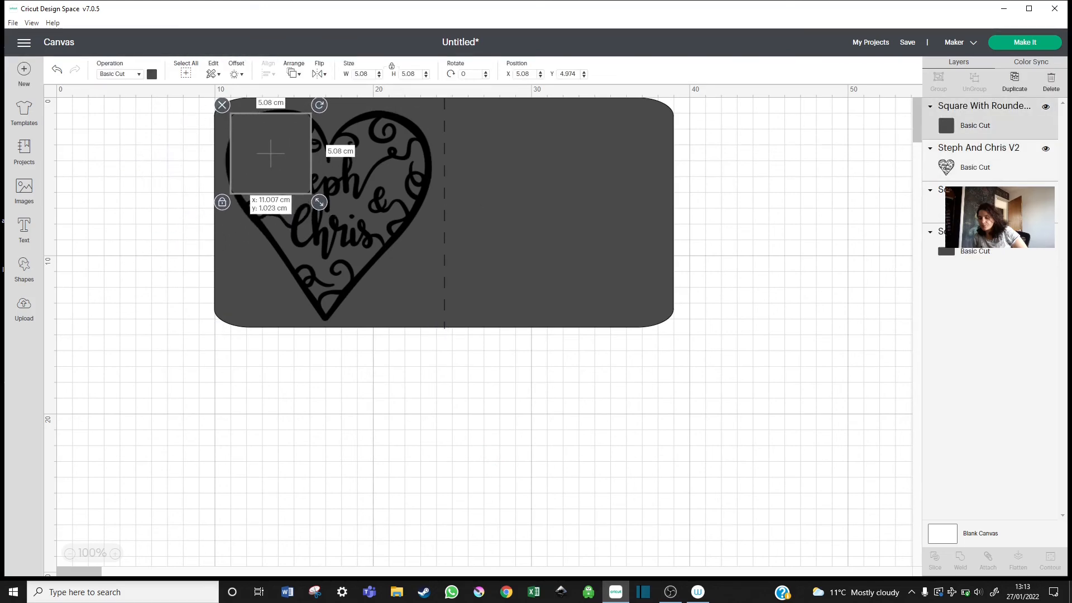
Enlarge the second rounded square to about 12.63 cm and nudge it into alignment over the heart, at about X 10.94, Y 0.92 cm
mouse_move(319, 203)
left_mouse_down()
mouse_move(444, 327)
mouse_move(332, 214)
left_mouse_up()
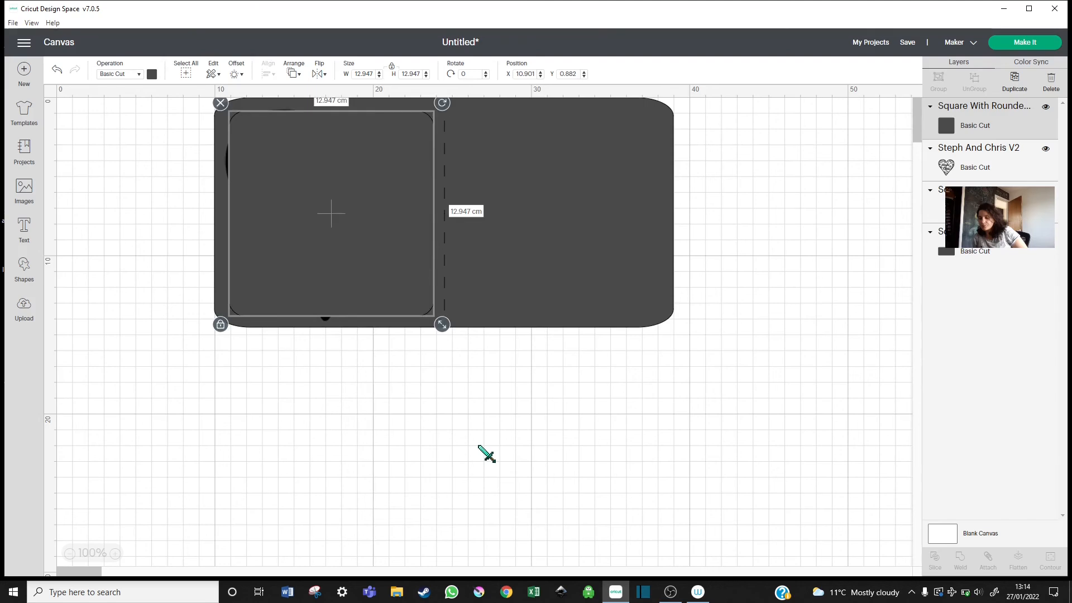
left_click_drag(442, 324, 438, 320)
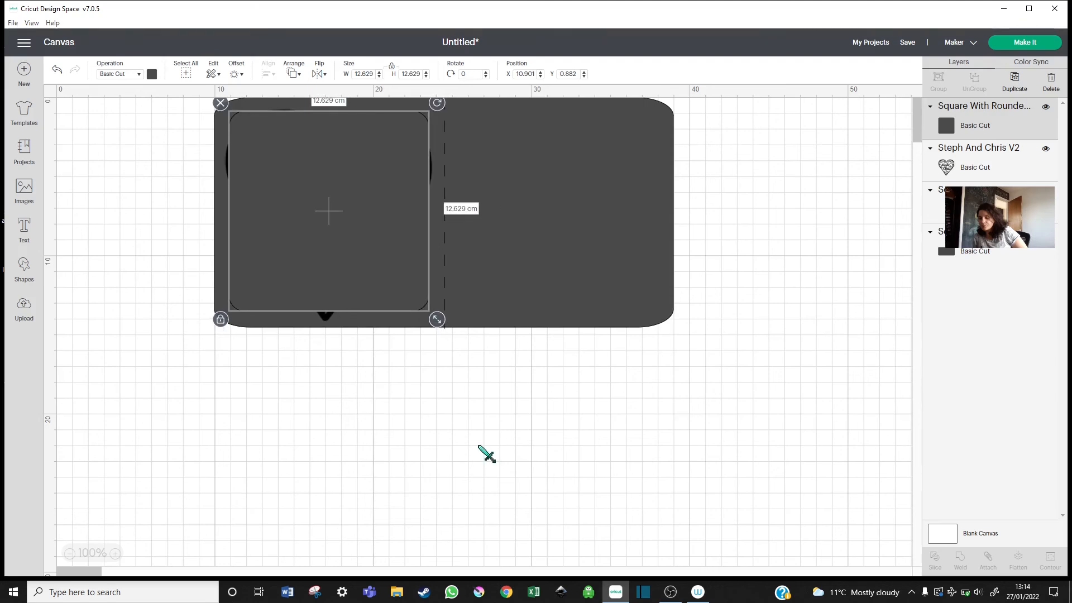
left_click(486, 454)
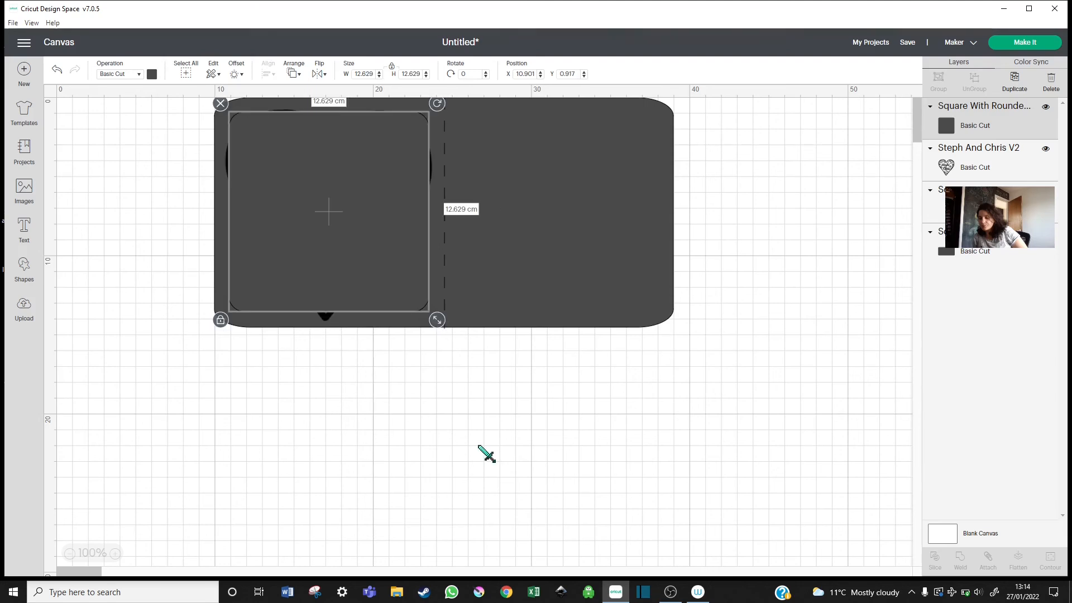
key("Right")
key("Right")
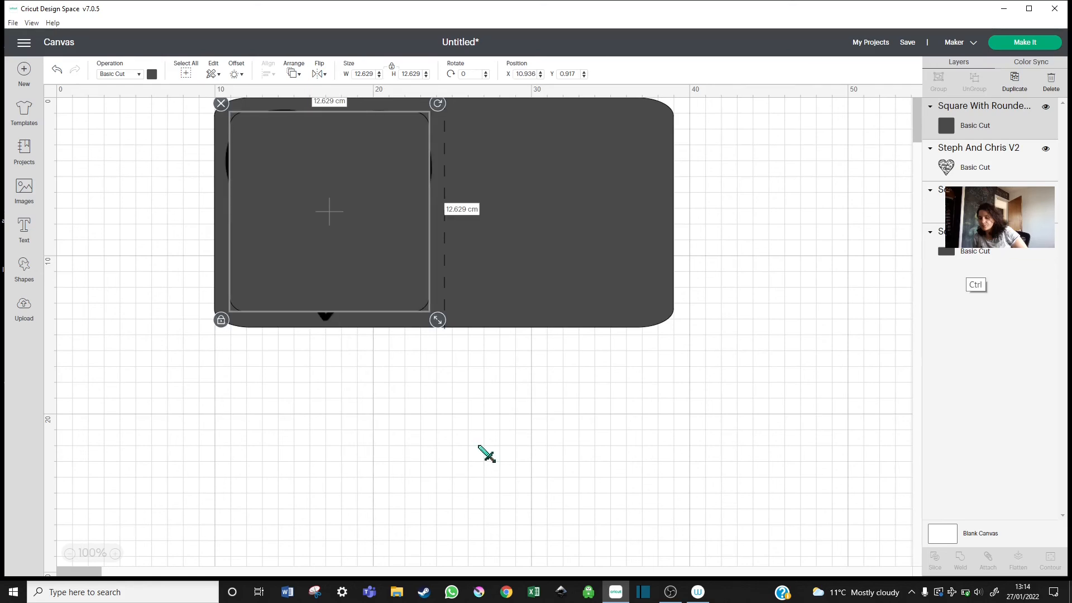
Slice the inner rounded square out of the card base and hide the two cut-out square pieces
key("ctrl+a")
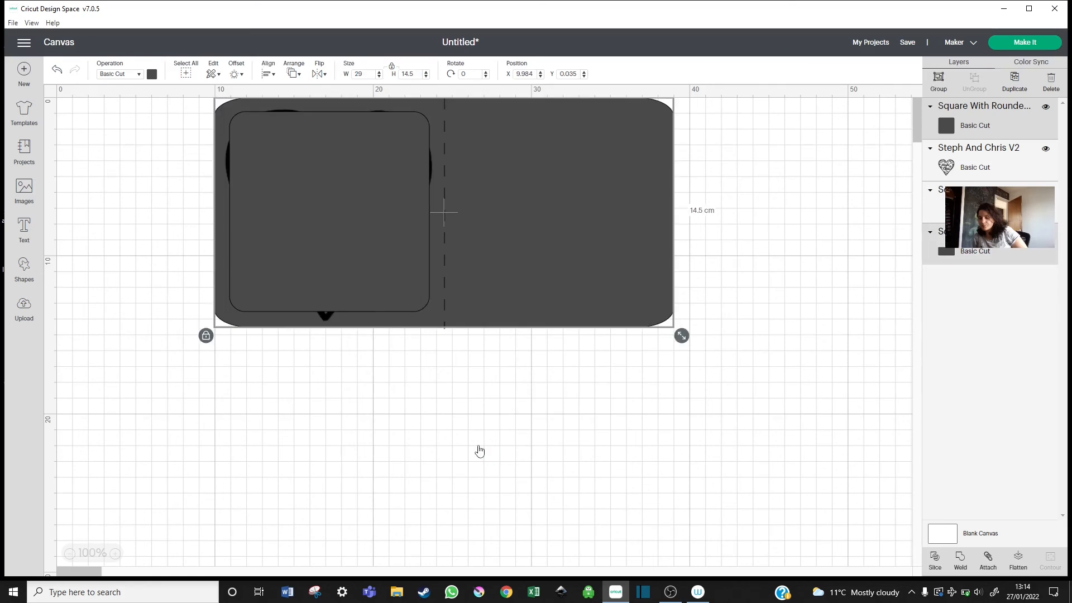
left_click(487, 454)
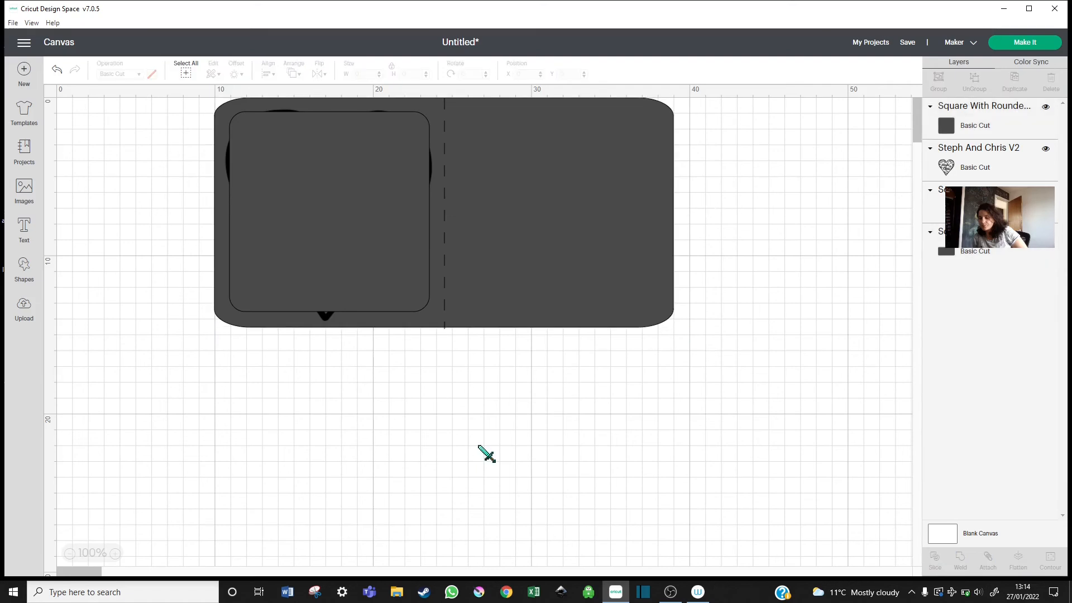
key("ctrl+z")
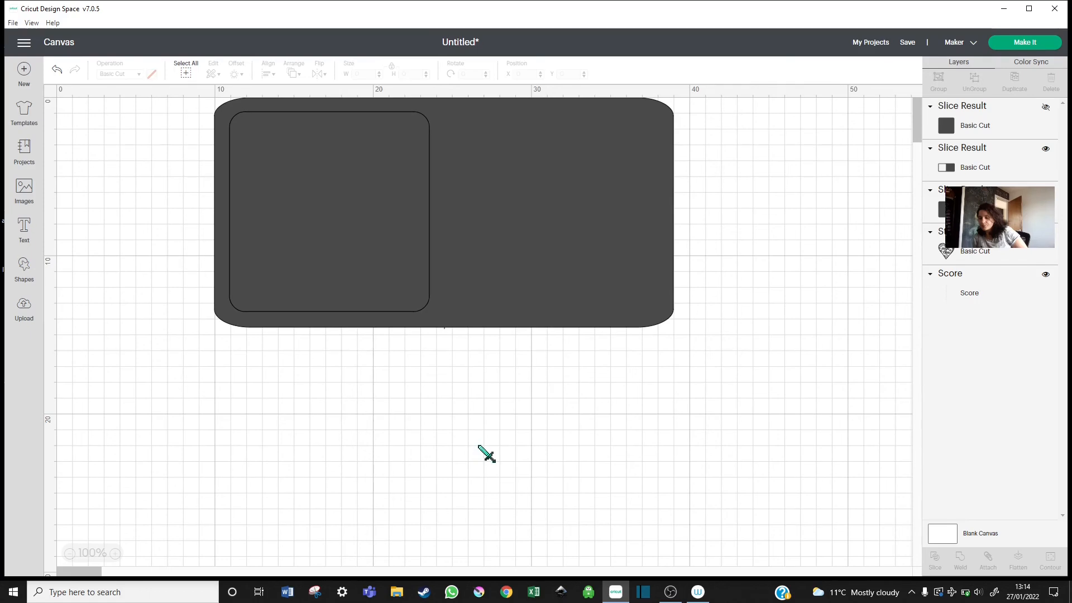
left_click(1046, 150)
left_click(1046, 149)
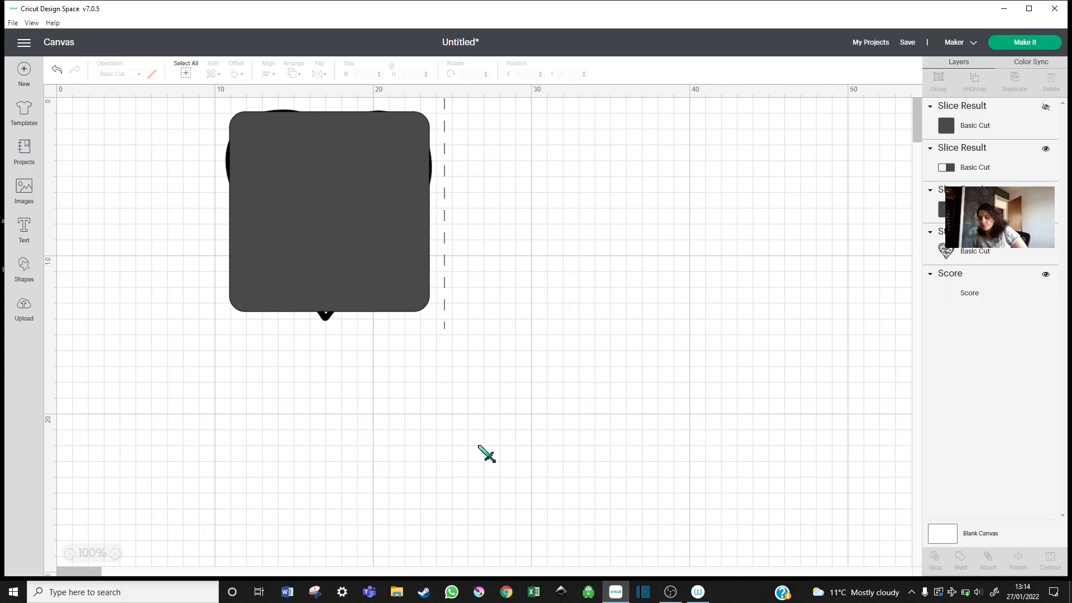
left_click(1047, 191)
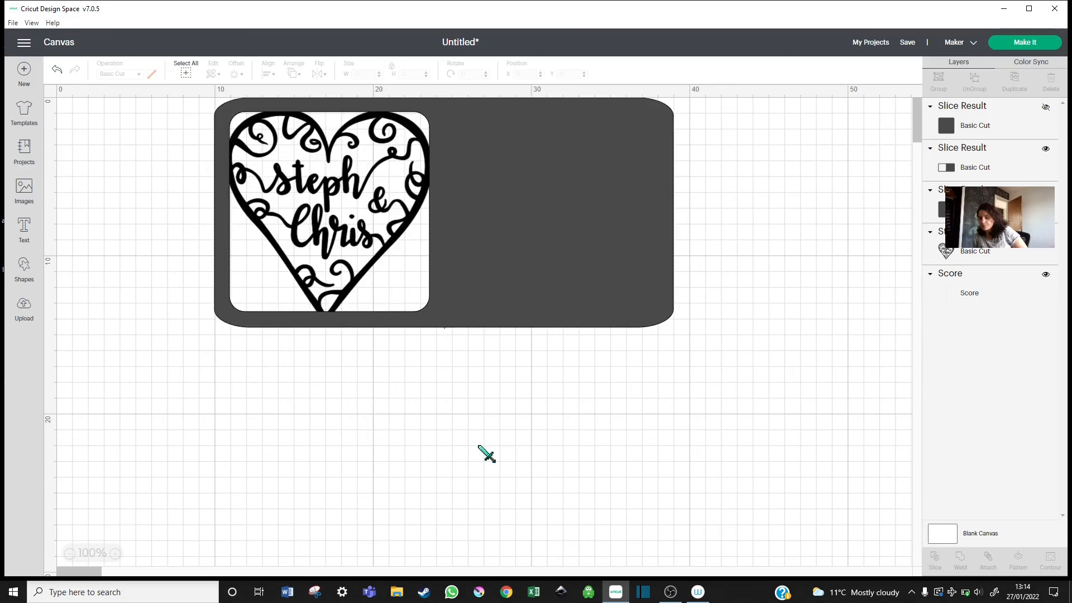
Select the heart together with the sliced card base and weld them into one piece
left_click(444, 212)
left_click(330, 215)
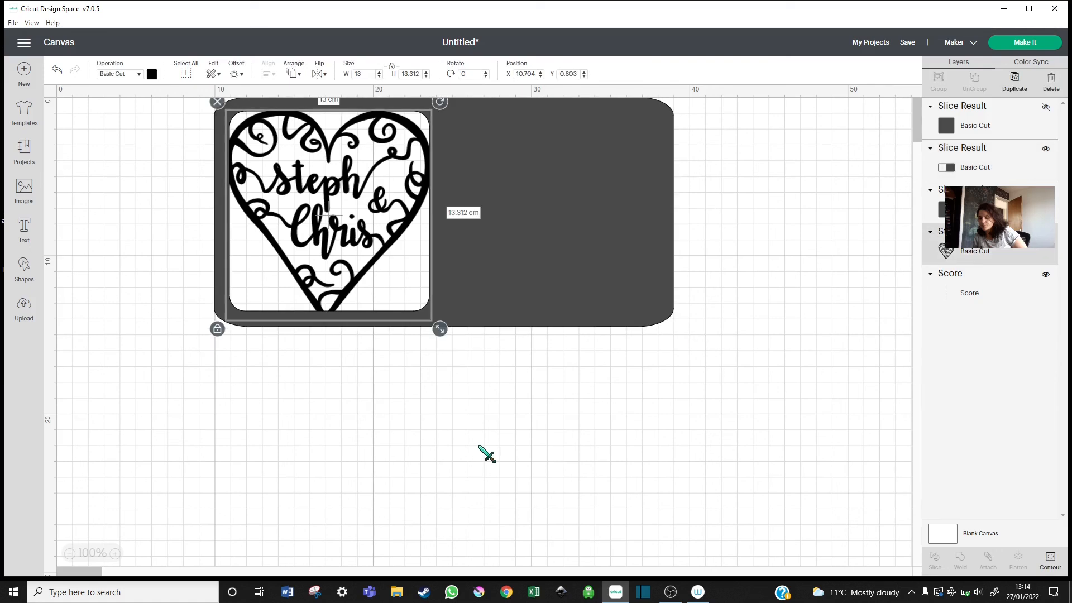
left_click(444, 212, "shift")
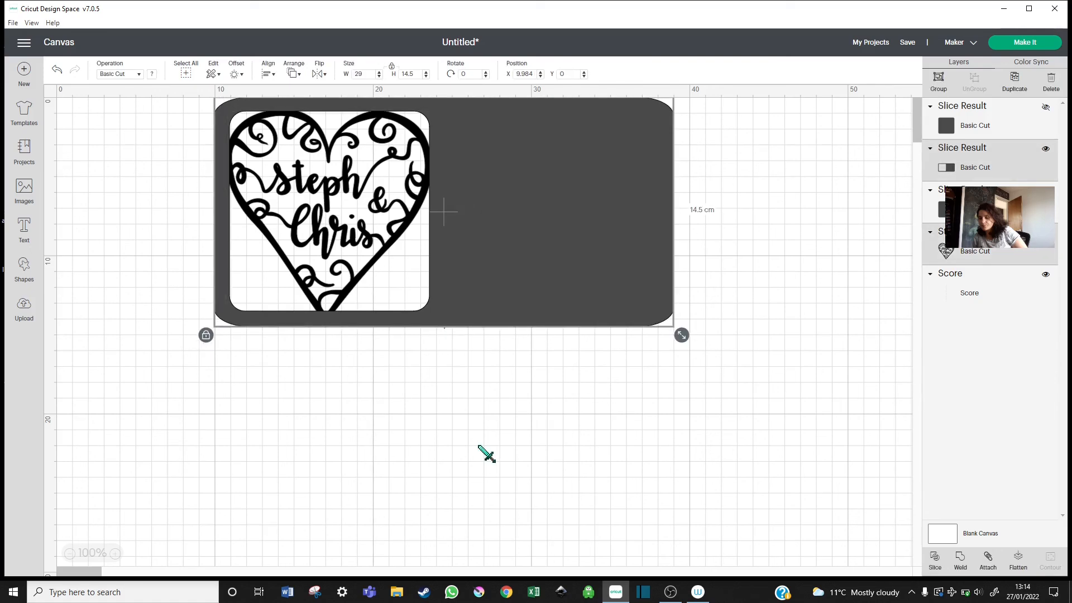
left_click(480, 452)
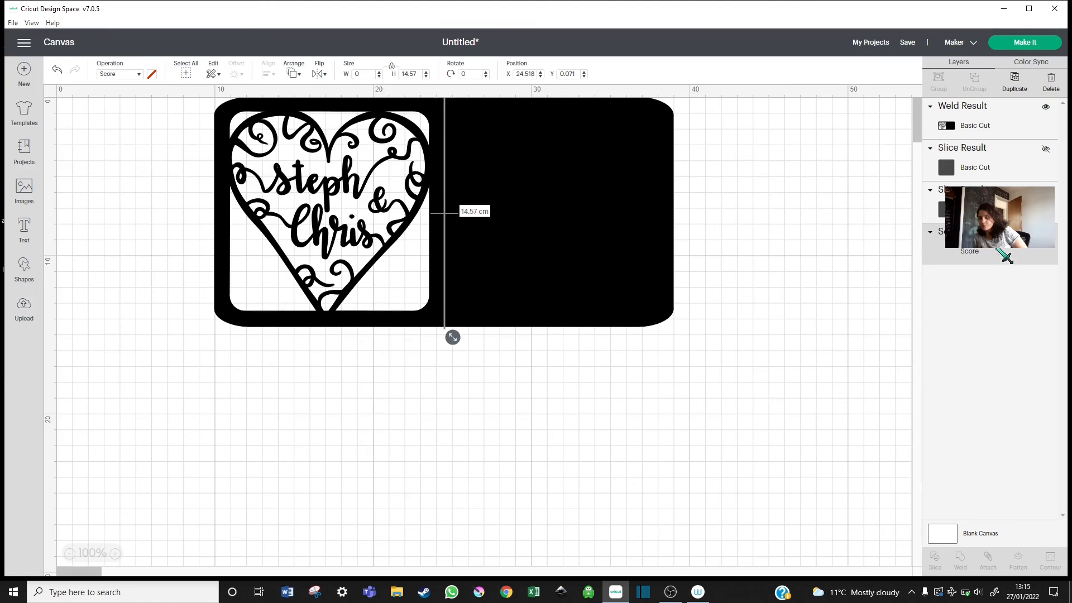
Bring the score line above the welded card in the layers, group the two, and deselect them
left_click_drag(1003, 249, 1003, 133)
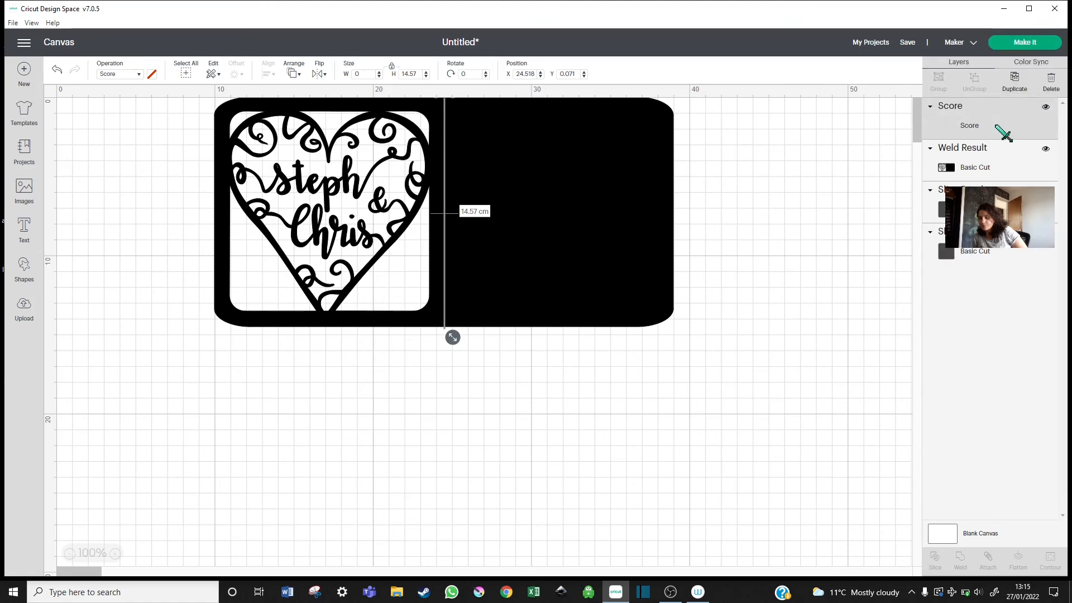
left_click(1003, 162, "shift")
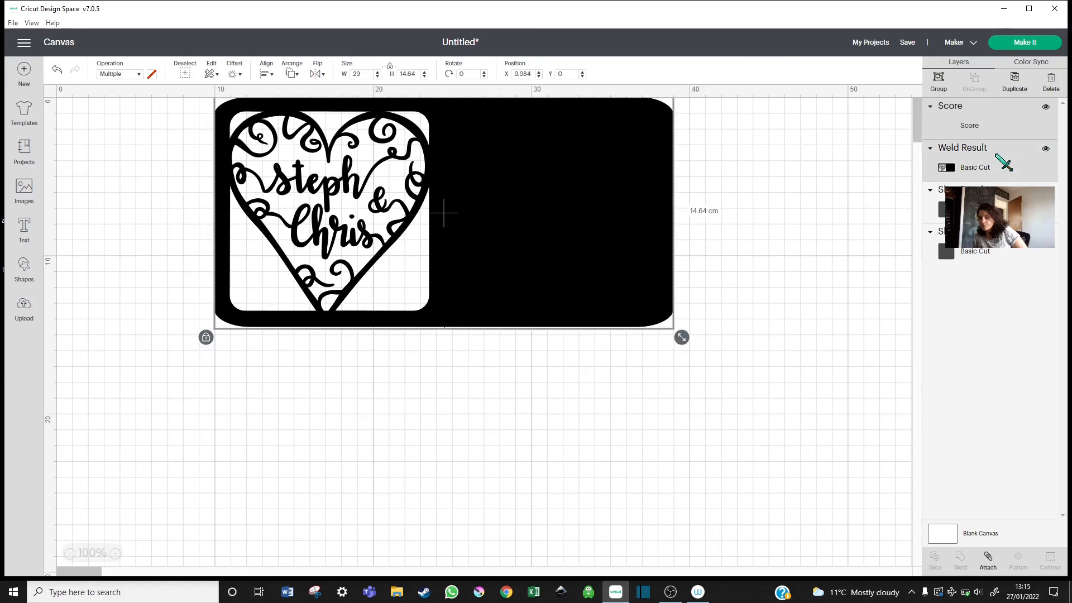
left_click(941, 83)
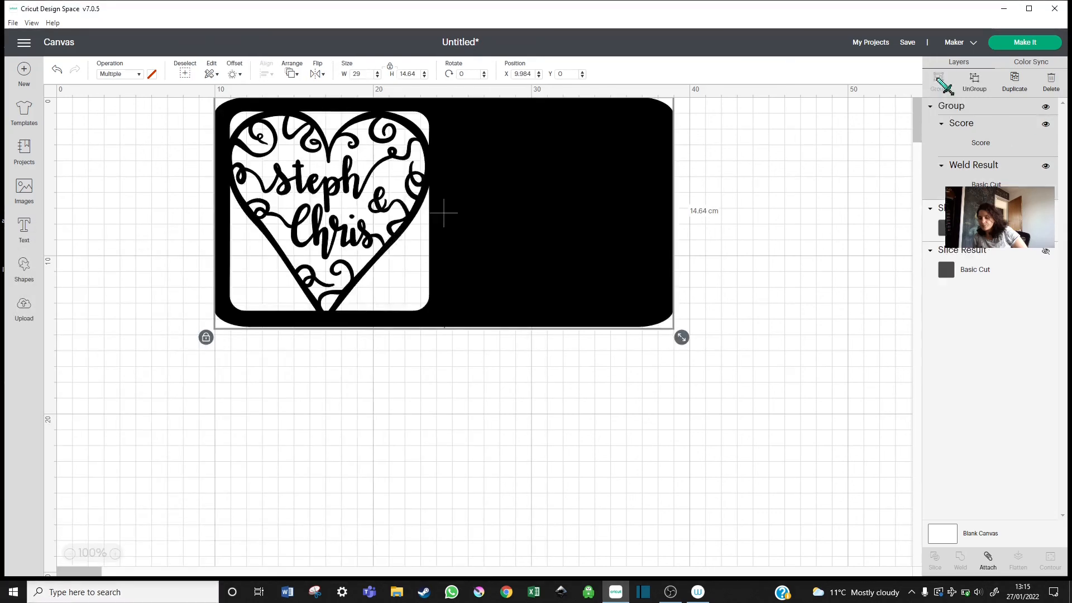
left_click(768, 241)
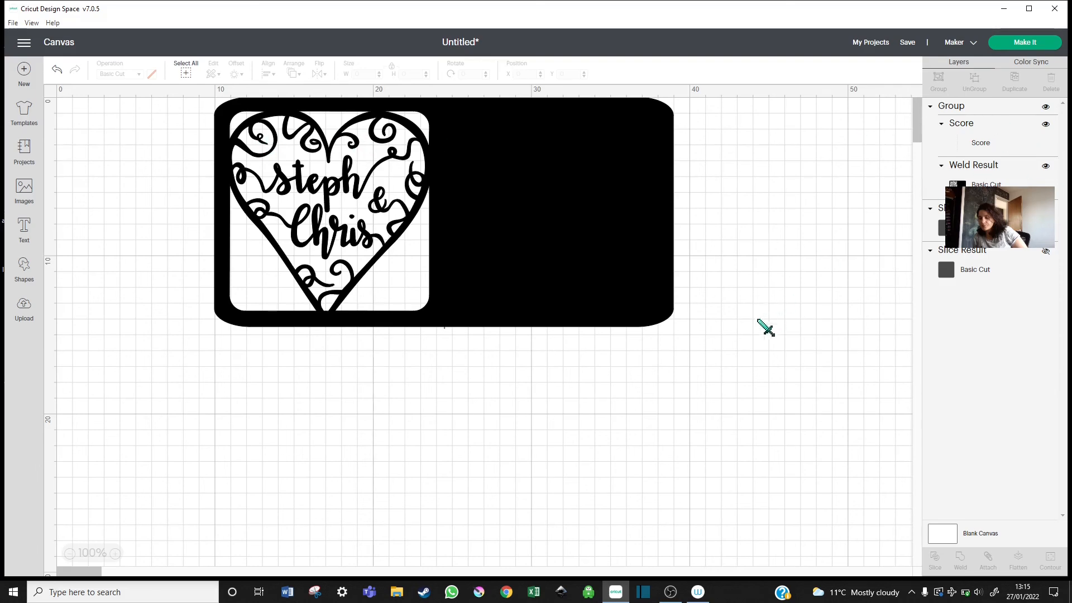
Undo the grouping and the weld, and create a 0.03 cm rounded-corner offset of the heart
key("ctrl+z")
key("ctrl+z")
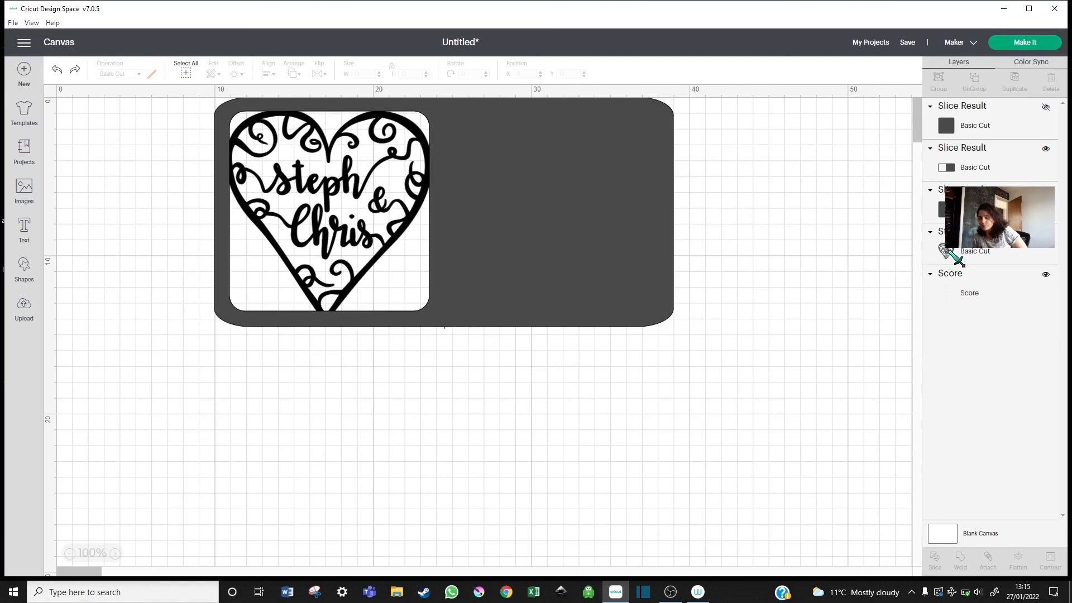
left_click(965, 252)
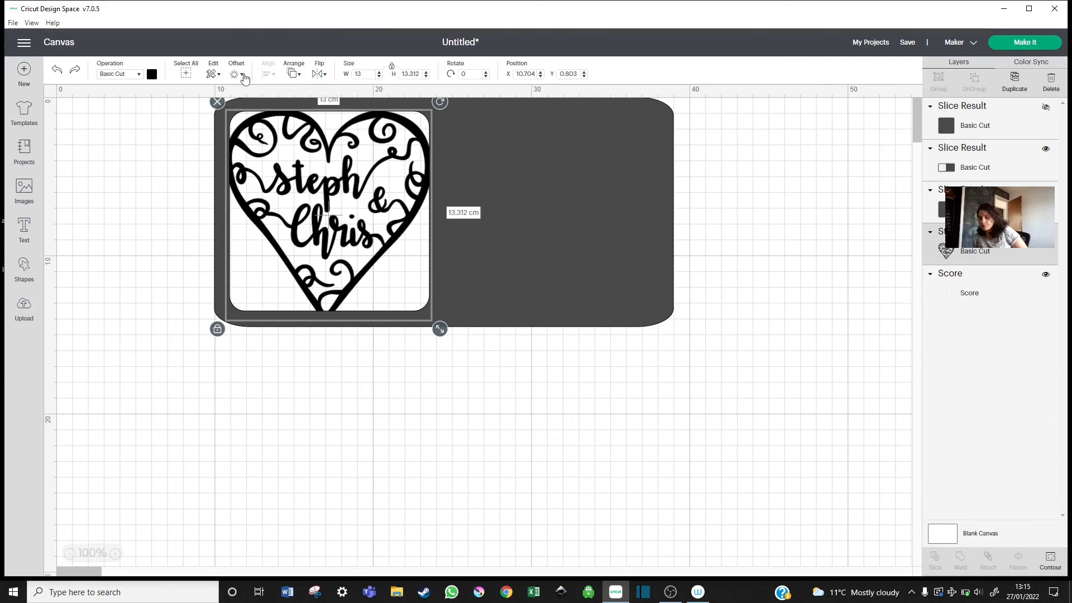
left_click(244, 78)
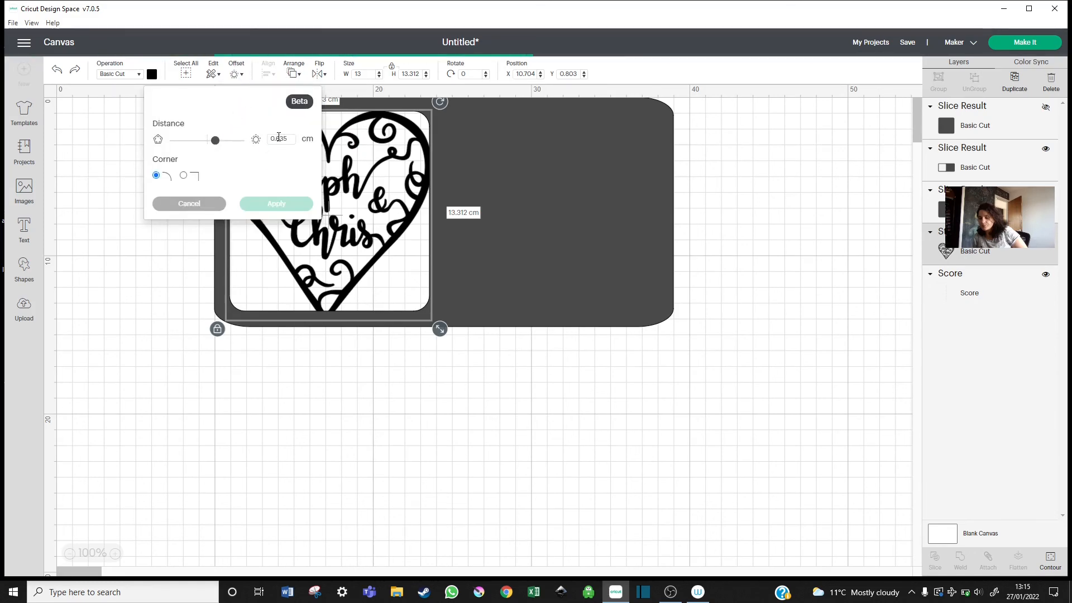
double_click(276, 138)
type("0.0")
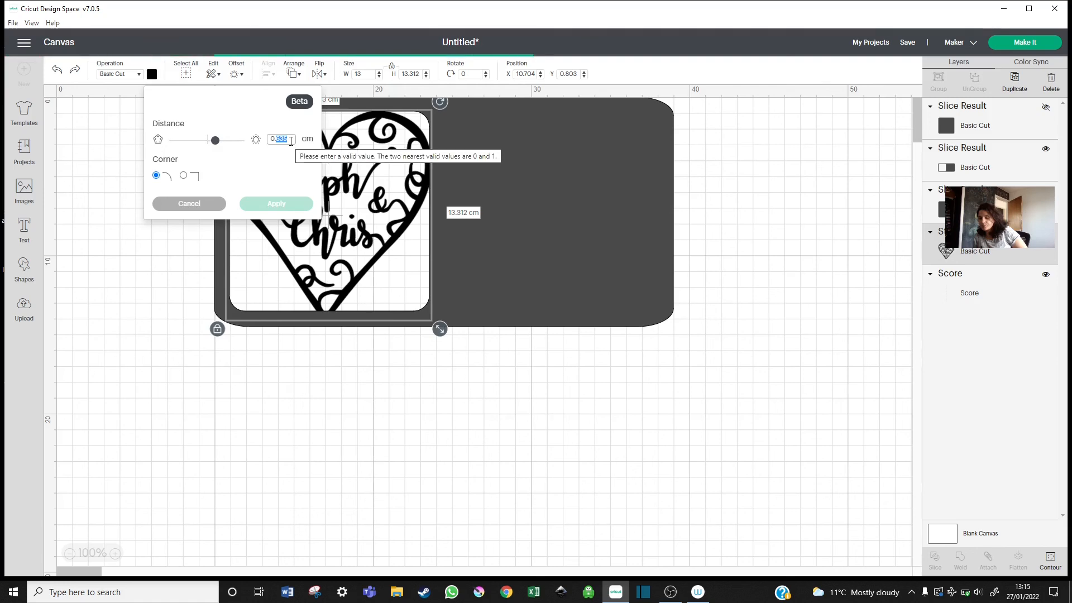
type("3")
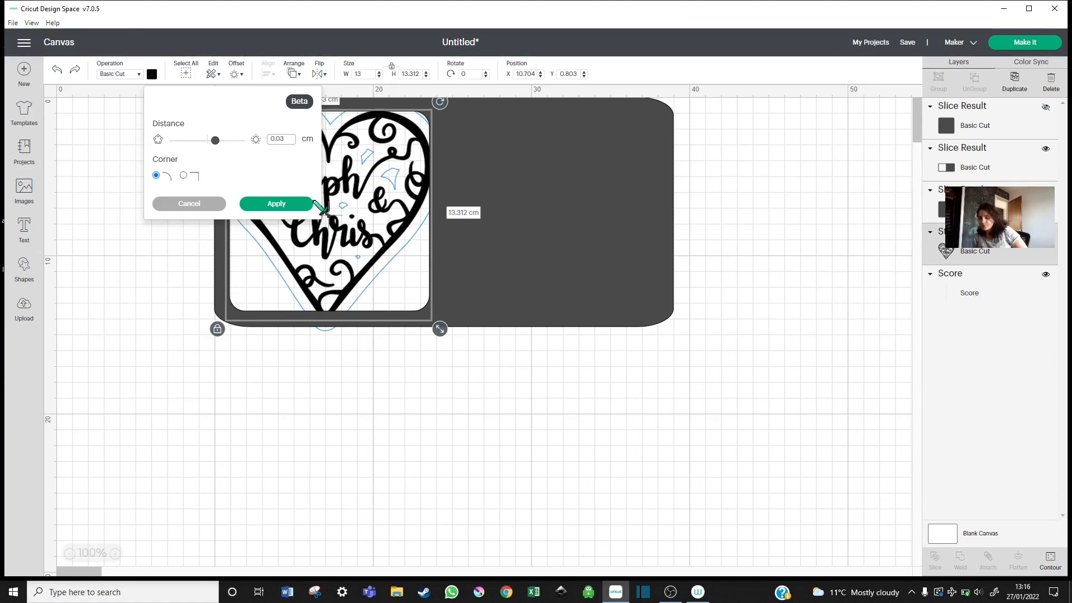
left_click(289, 205)
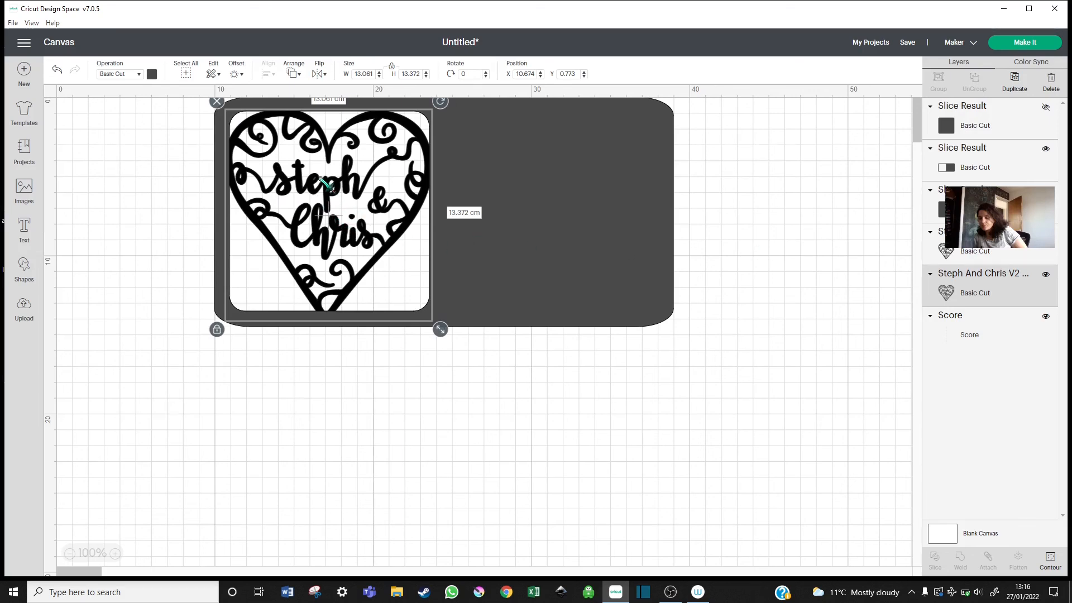
Hide the original heart and weld its offset copy to the sliced card base, dismissing the battery notice
left_click(1046, 275)
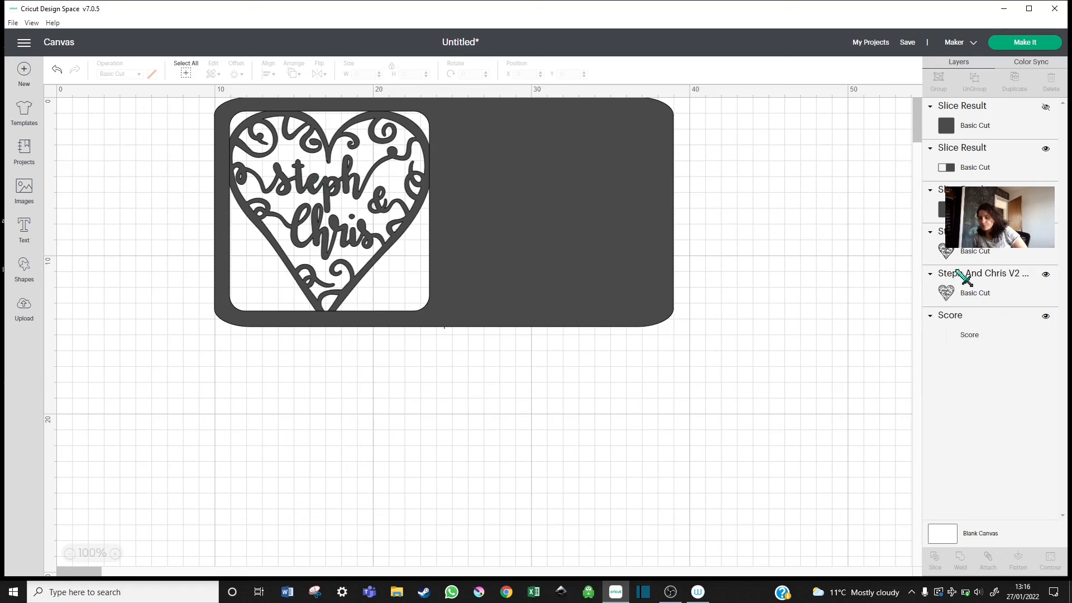
left_click(1010, 286)
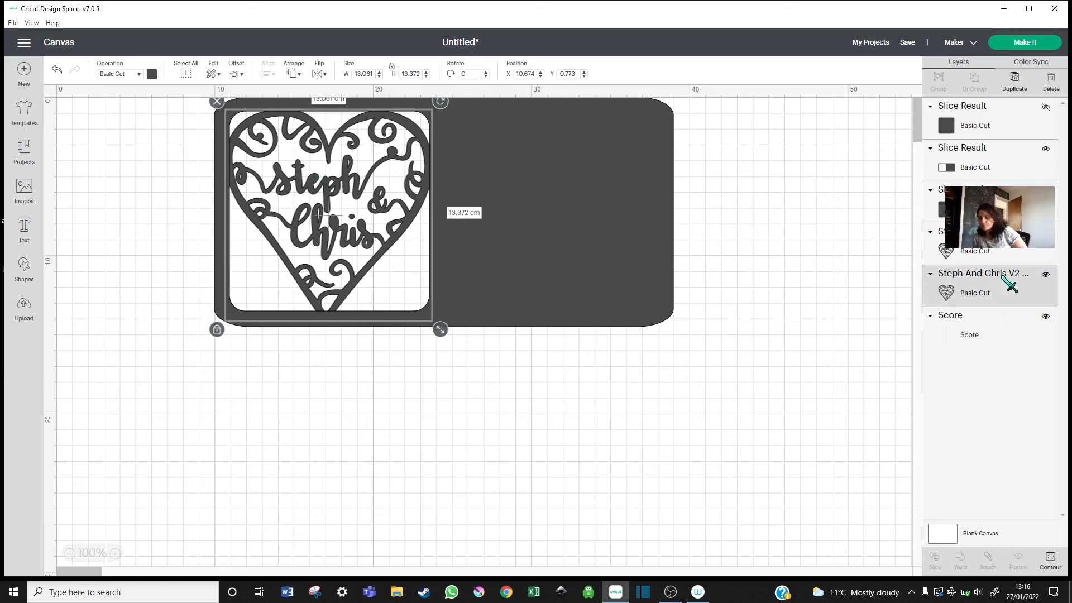
left_click(981, 167, "shift")
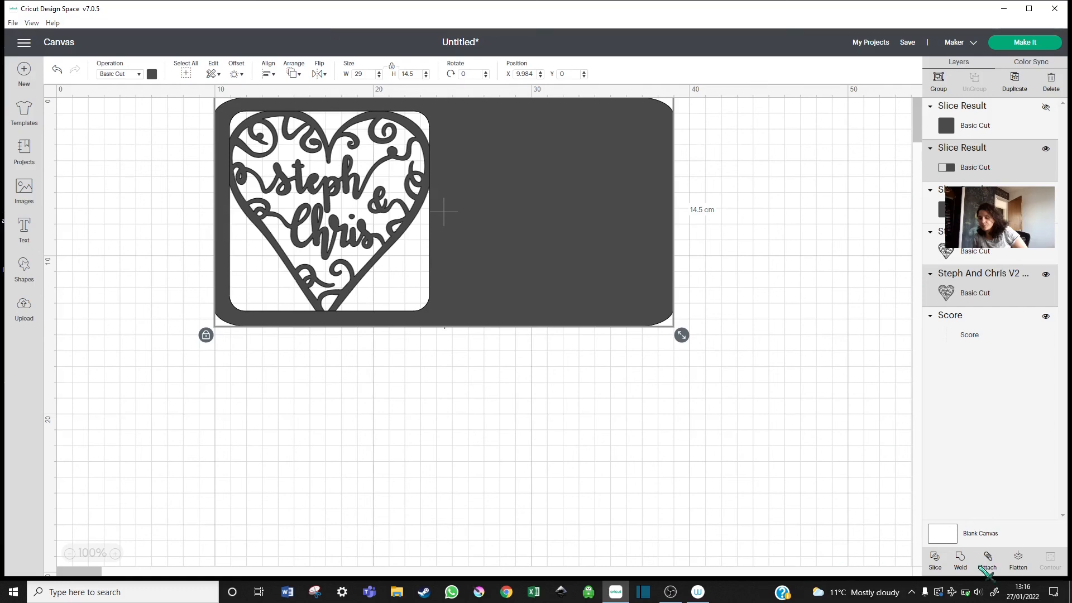
left_click(960, 561)
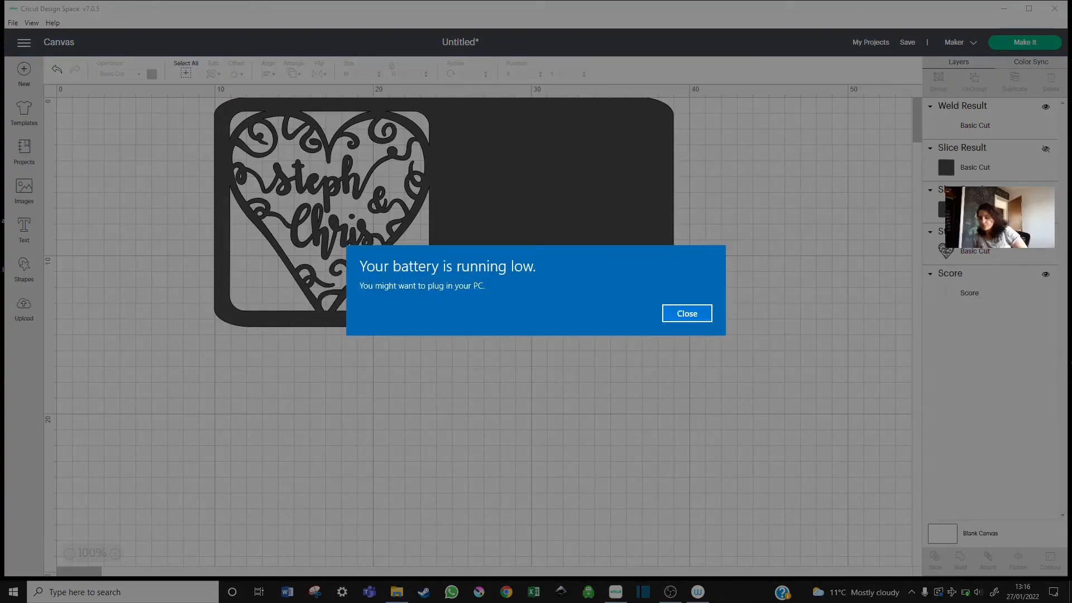
left_click(693, 313)
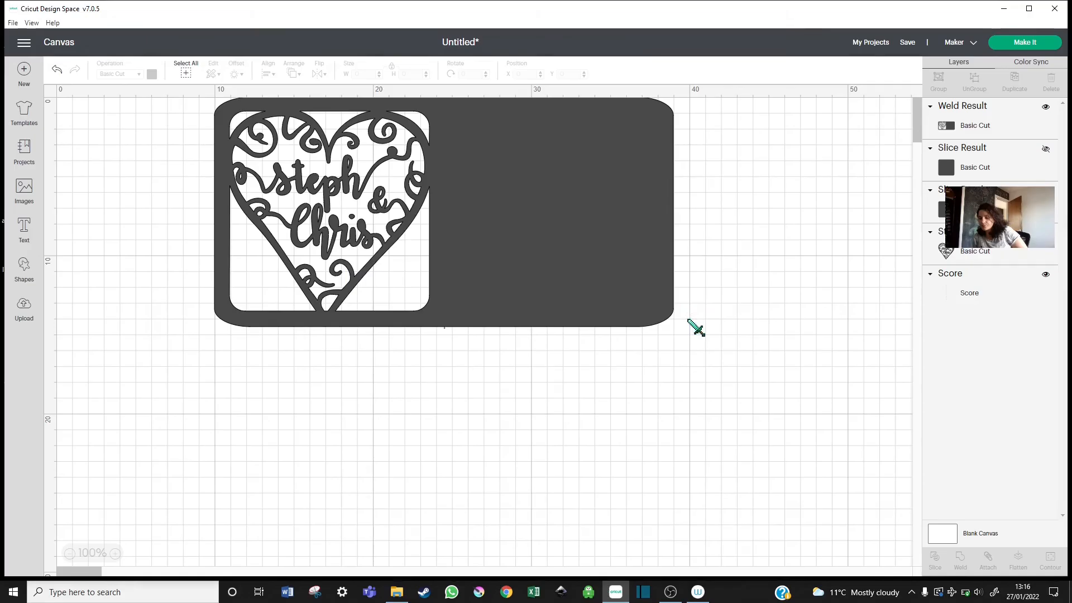
Move the score line above the new weld of offset heart and card, and group the two
left_click_drag(1024, 280, 994, 123)
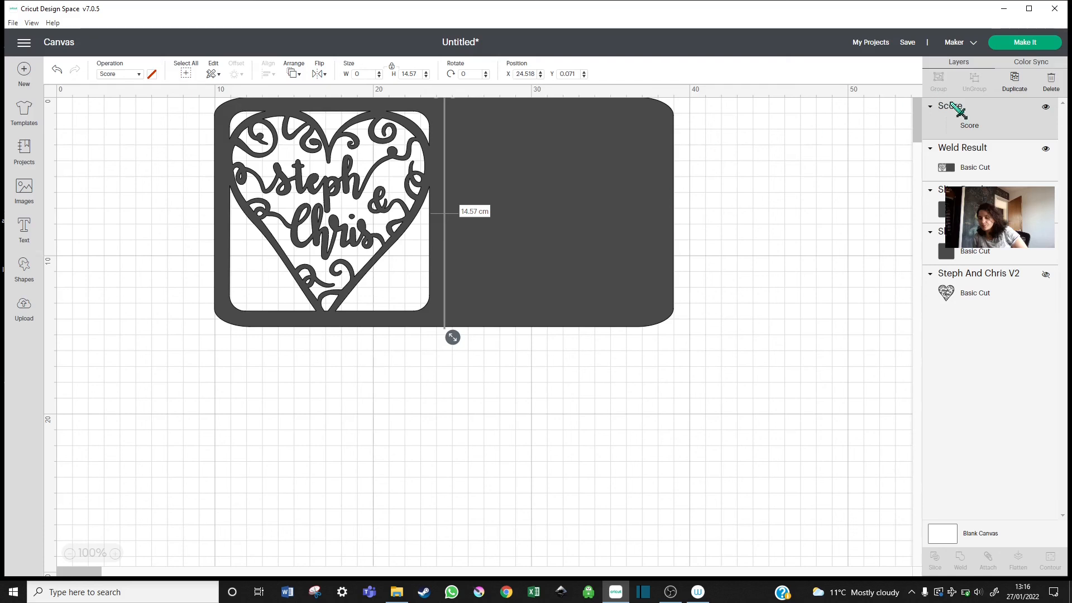
left_click(1000, 168, "shift")
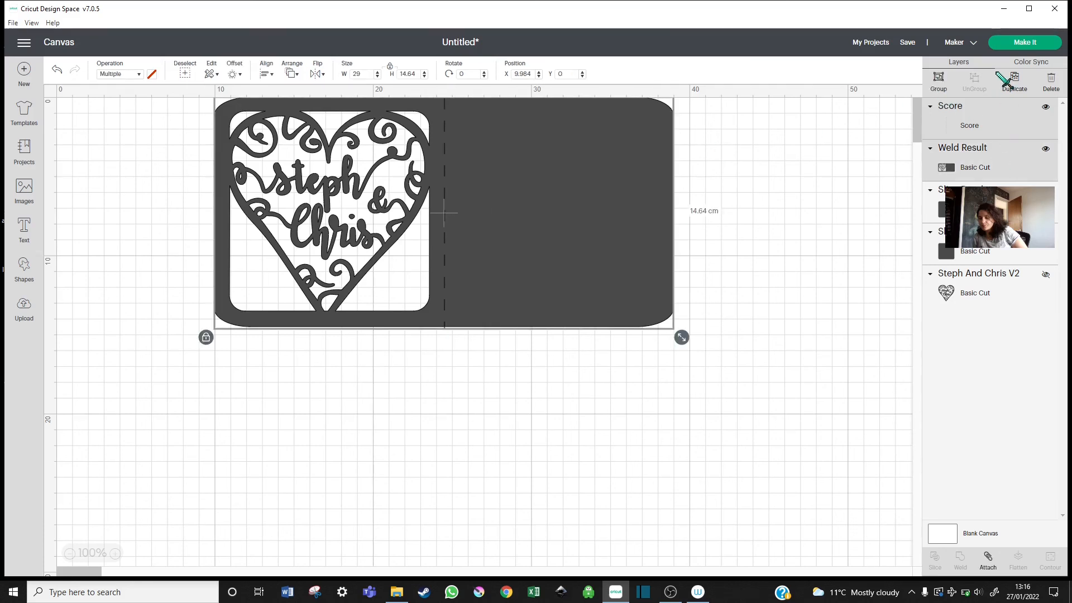
left_click(938, 79)
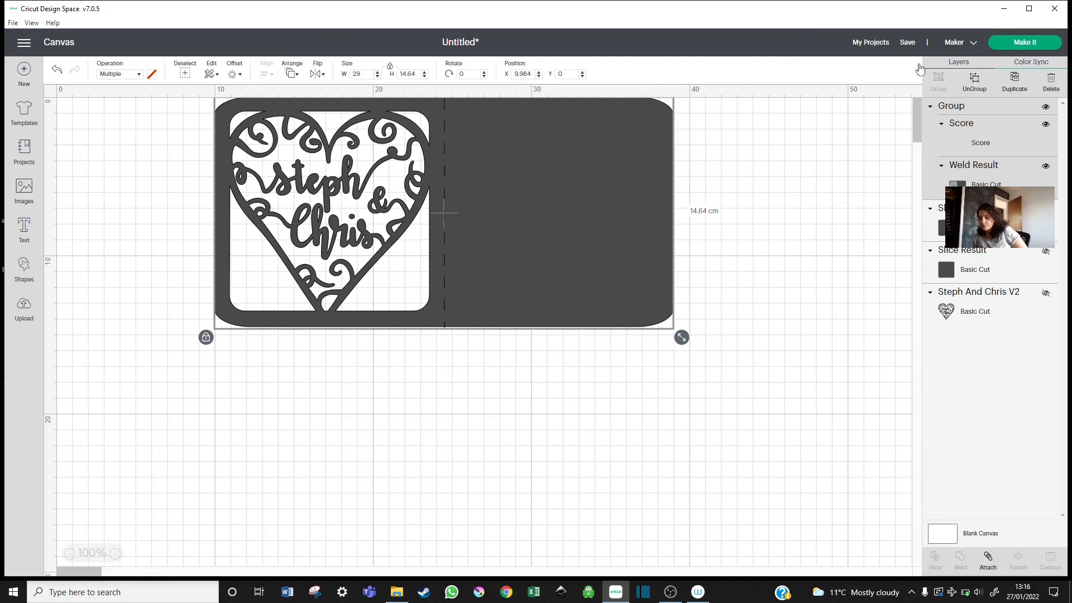
Save the project with a title made of the couple's names followed by "VALENTINES DAY CARD"
left_click(908, 42)
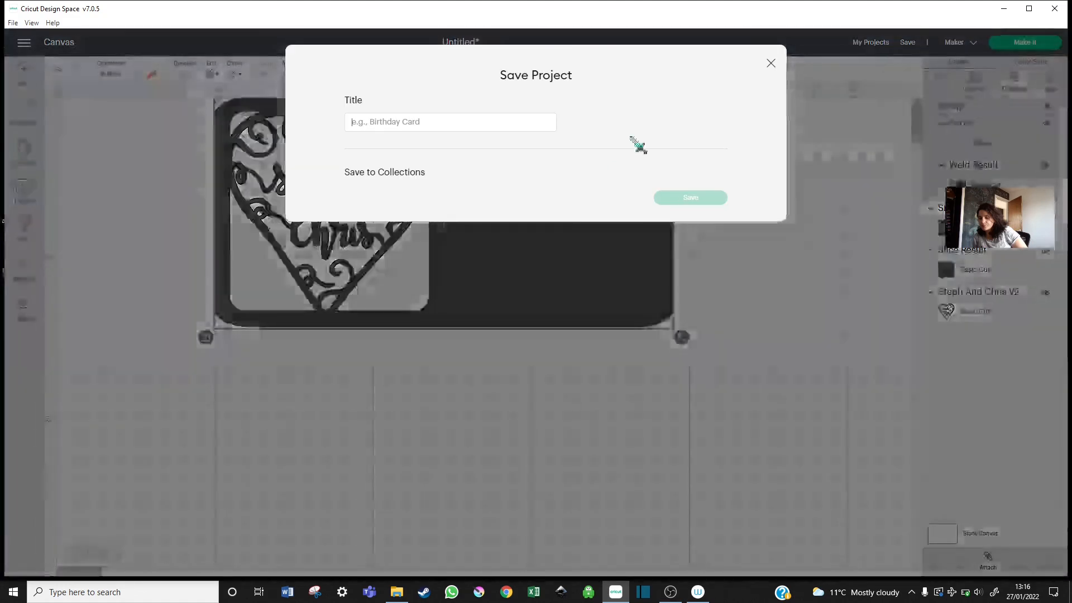
left_click(385, 129)
type("cHR")
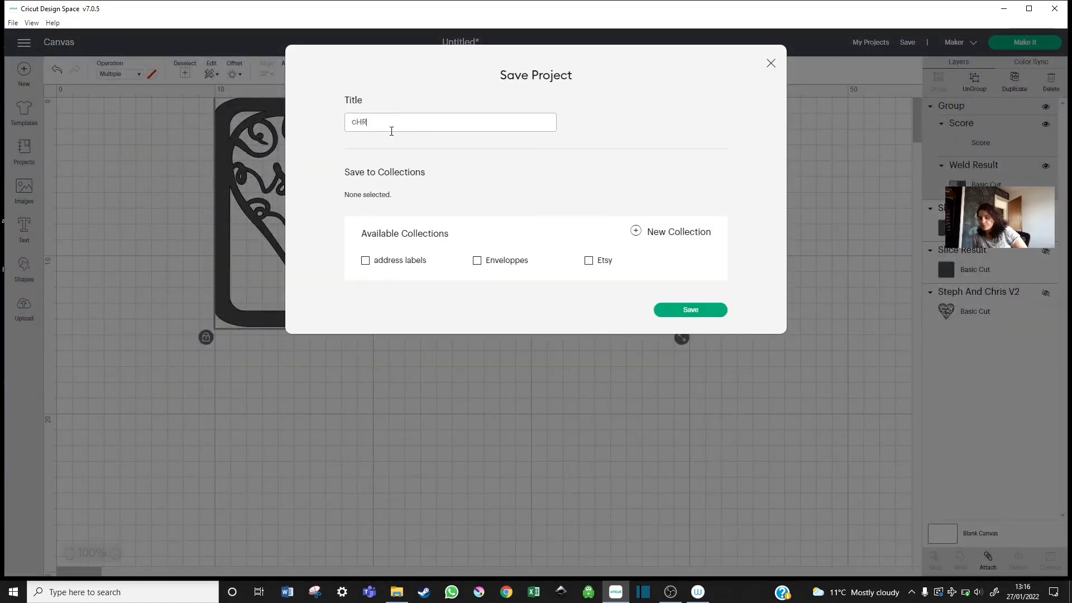
type("IST AND STEPH VALENTINES DAY CARD")
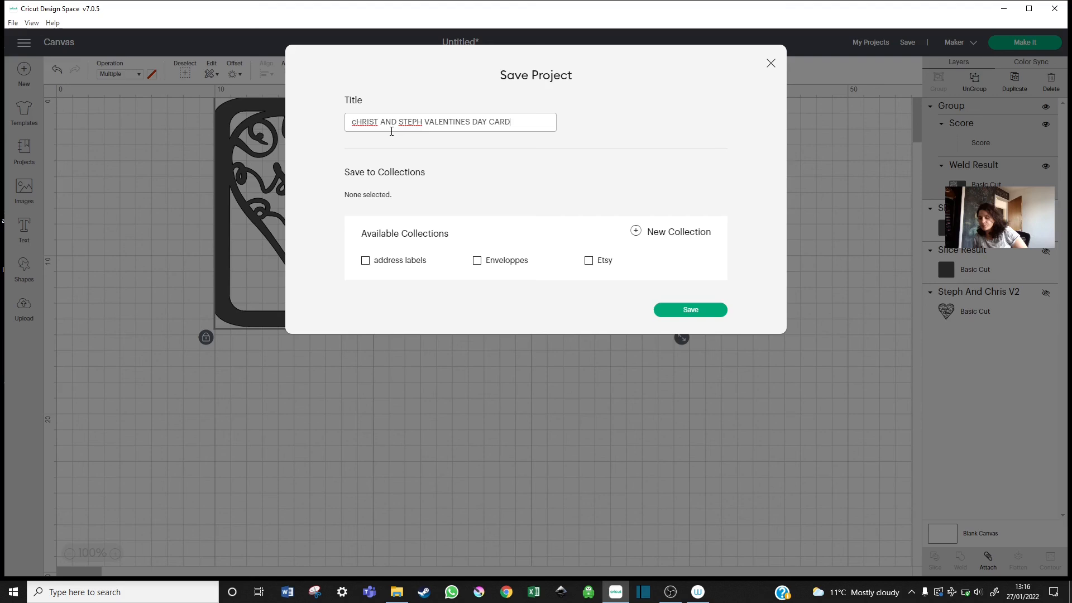
left_click(709, 310)
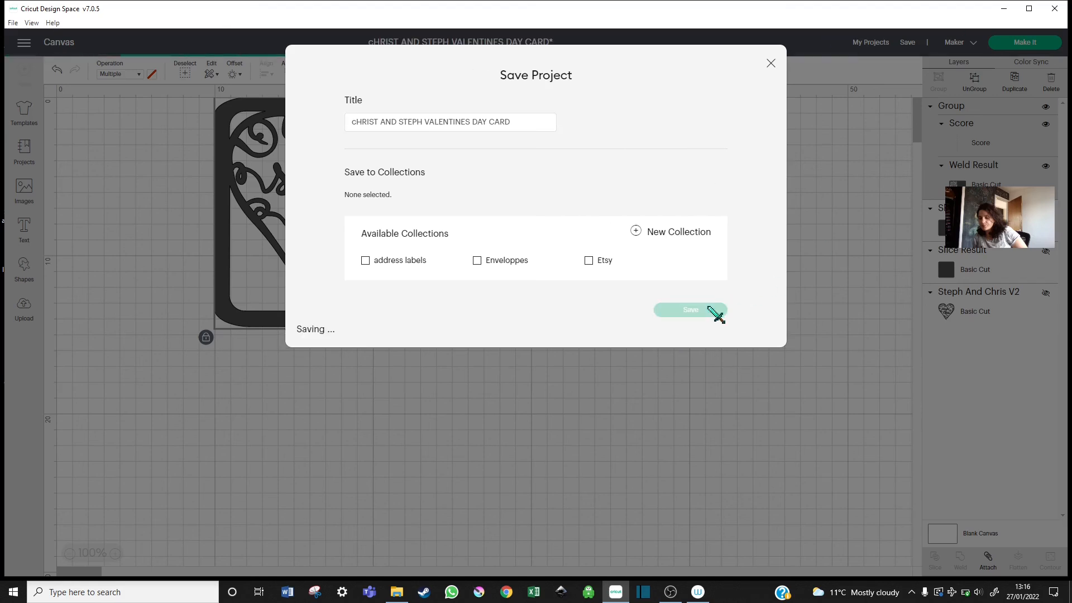